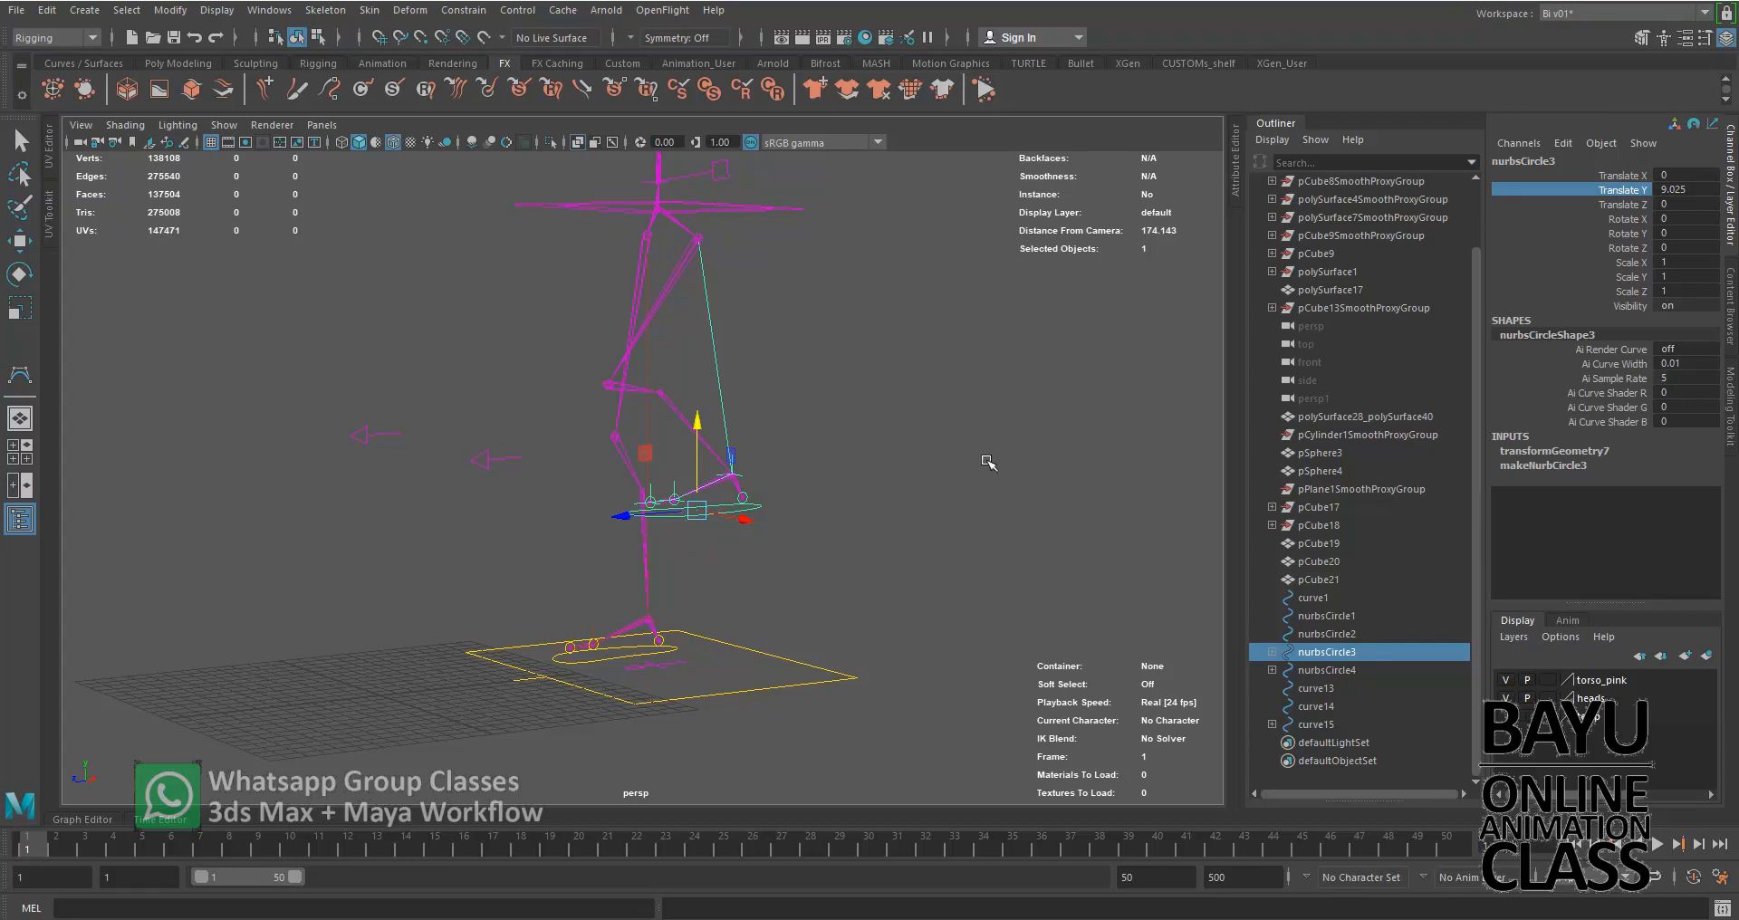
Undo the last vertical move of the left foot control
key(ctrl+z)
alt+drag(808, 520, 892, 554)
alt+middle_drag(1033, 557, 967, 498)
alt+right_drag(925, 507, 939, 517)
alt+drag(940, 516, 967, 544)
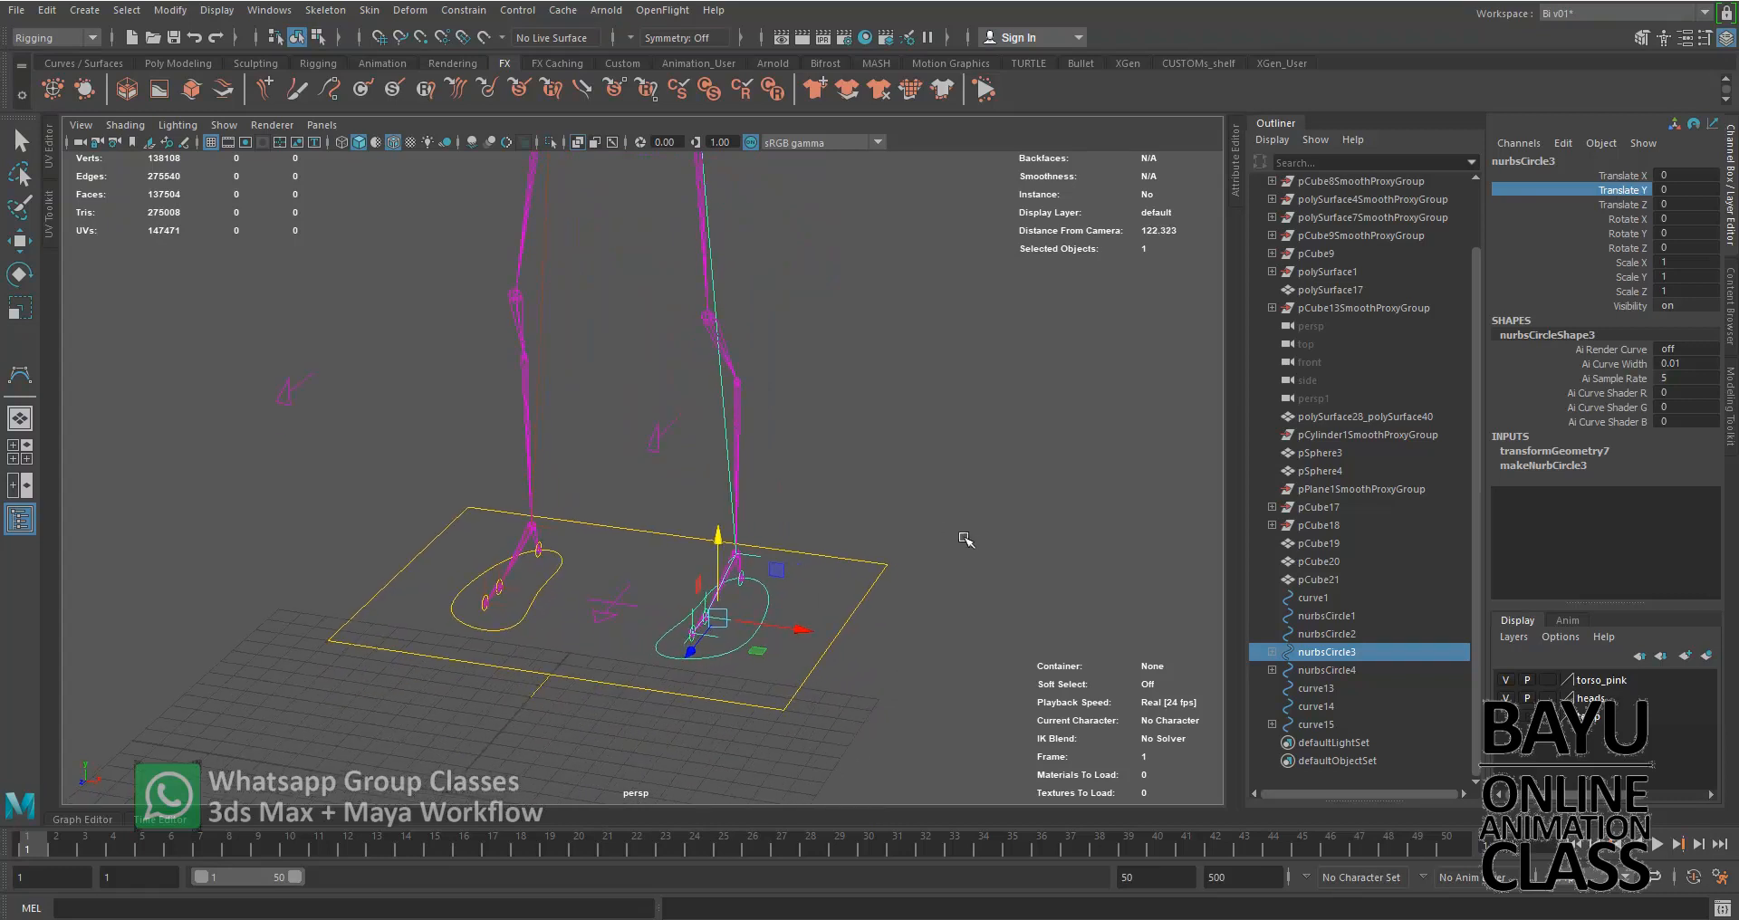
Orient-constrain the arrow control curve15 to the left foot control with maintained offset, all axes and weight 1
shift+click(627, 629)
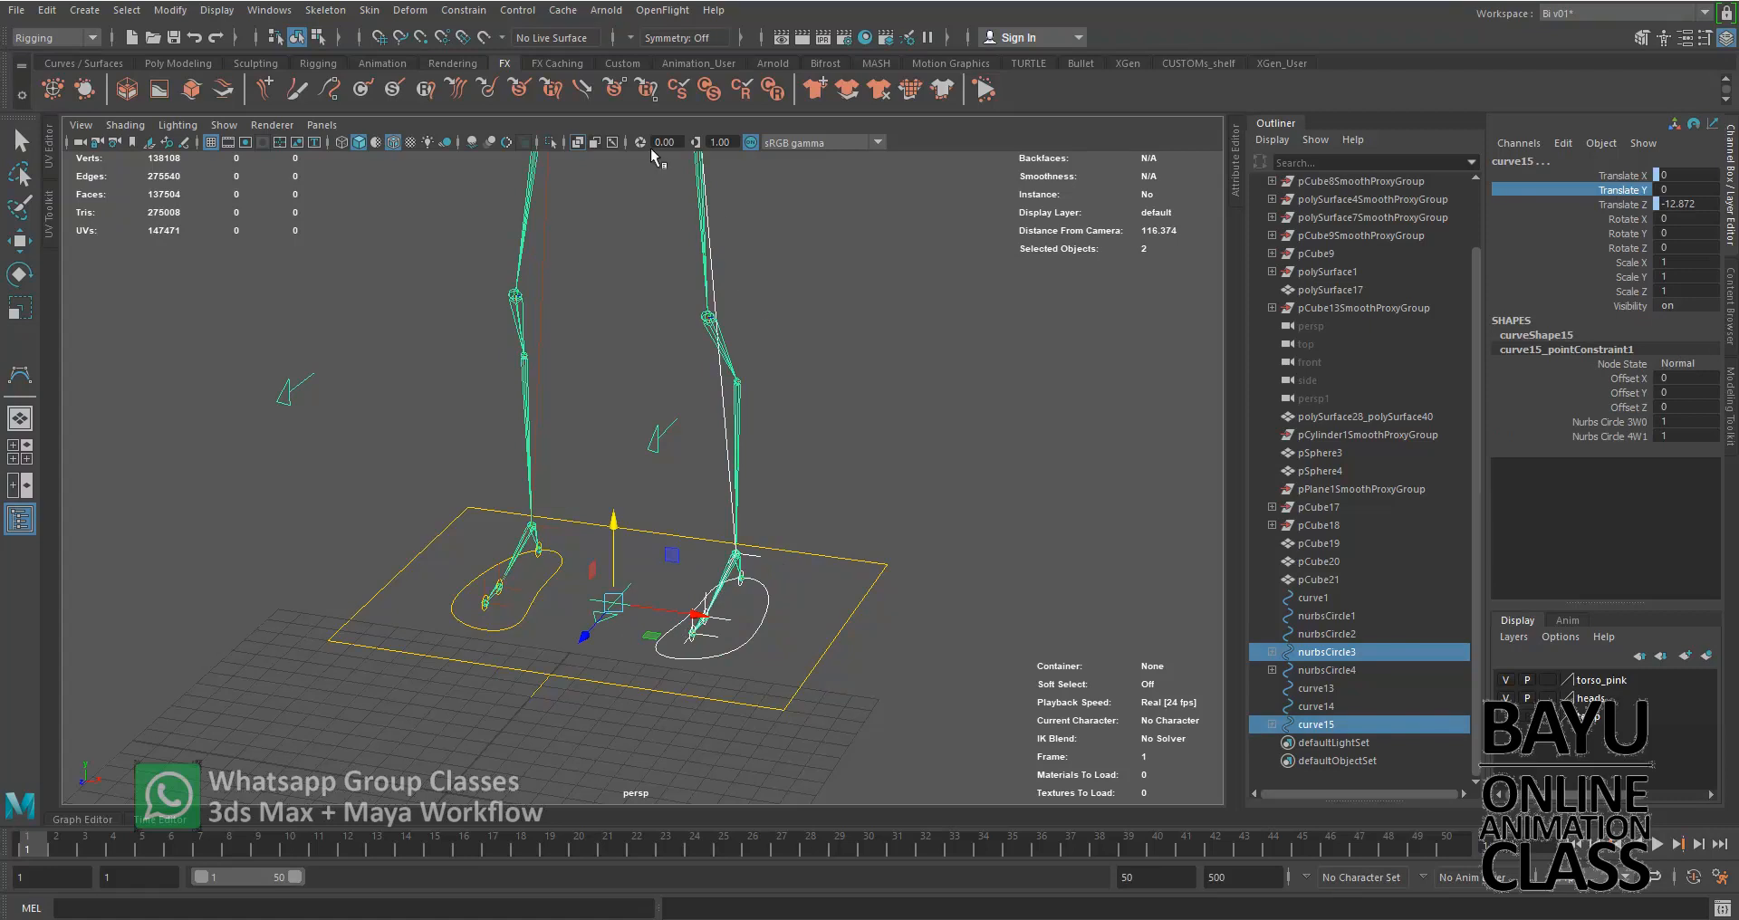
click(463, 10)
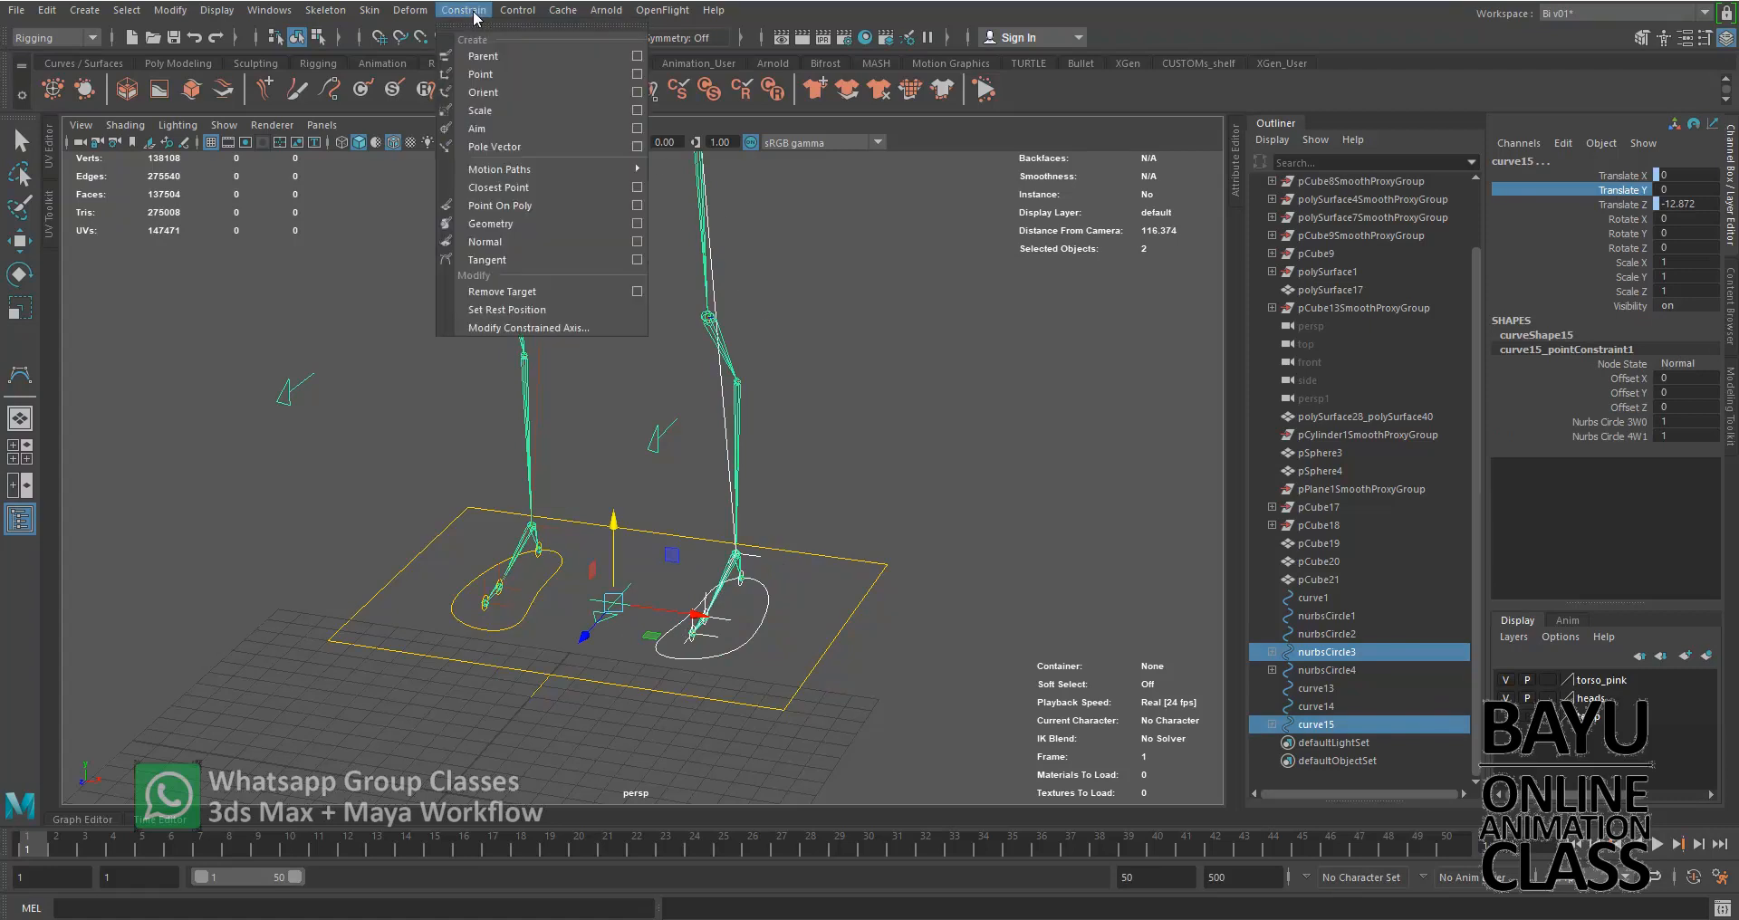
click(637, 92)
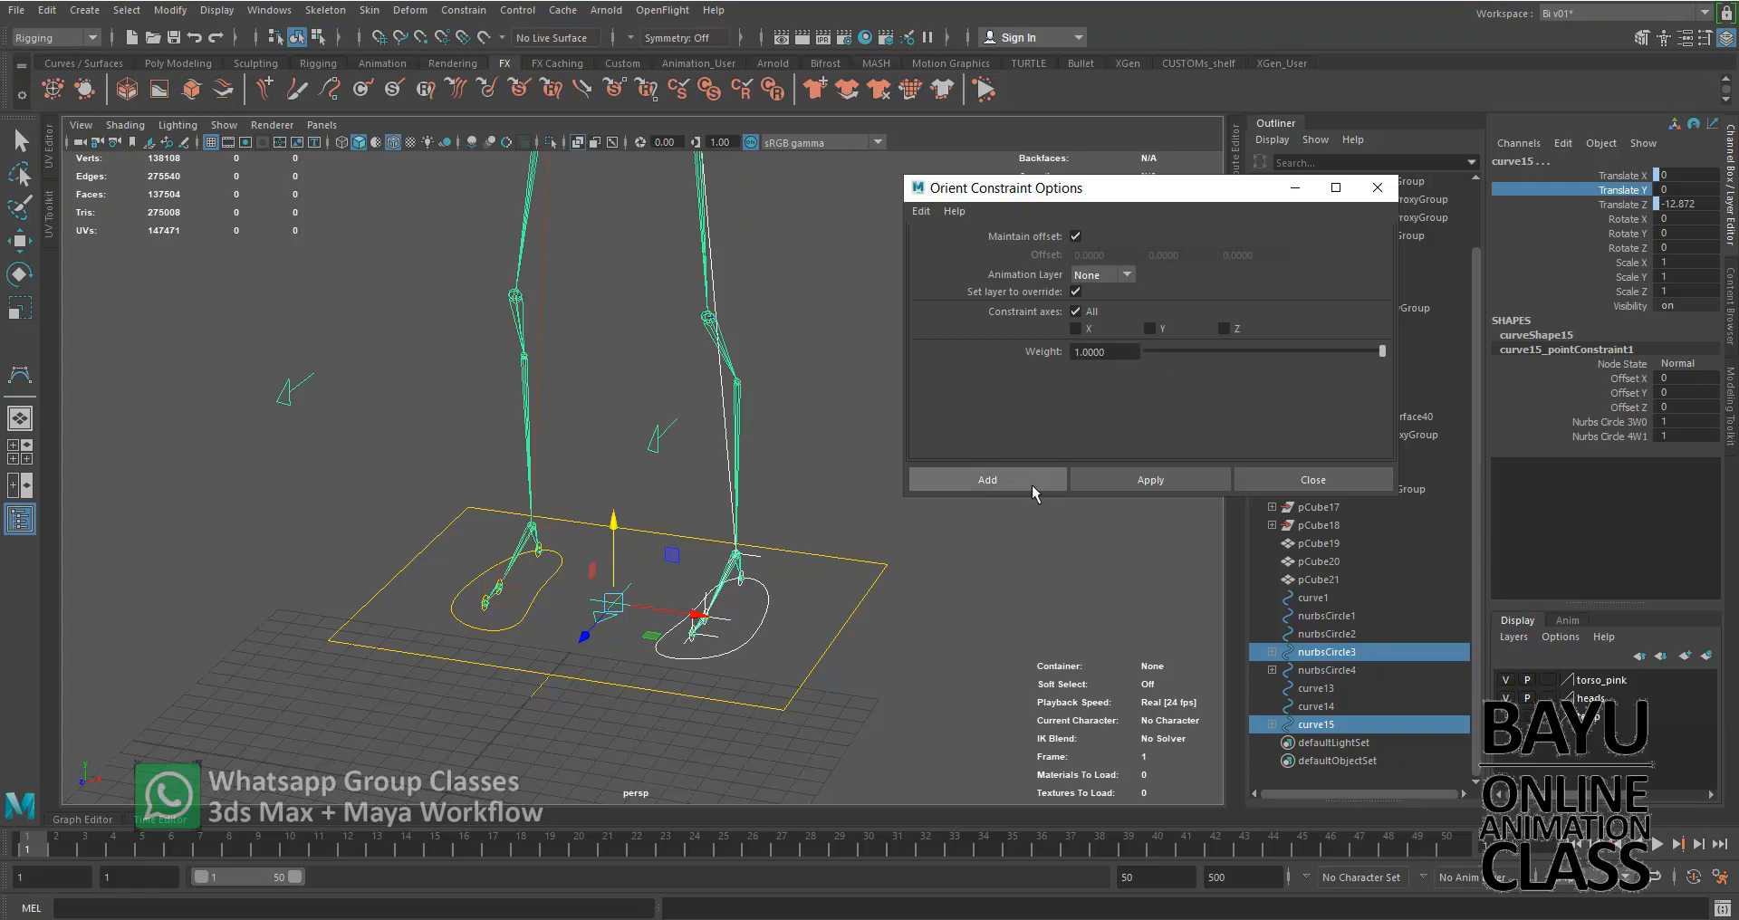
click(1128, 477)
Apply the same orient constraint from the right foot control nurbsCircle4 to curve15 and close the constraint options
click(547, 582)
shift+click(627, 599)
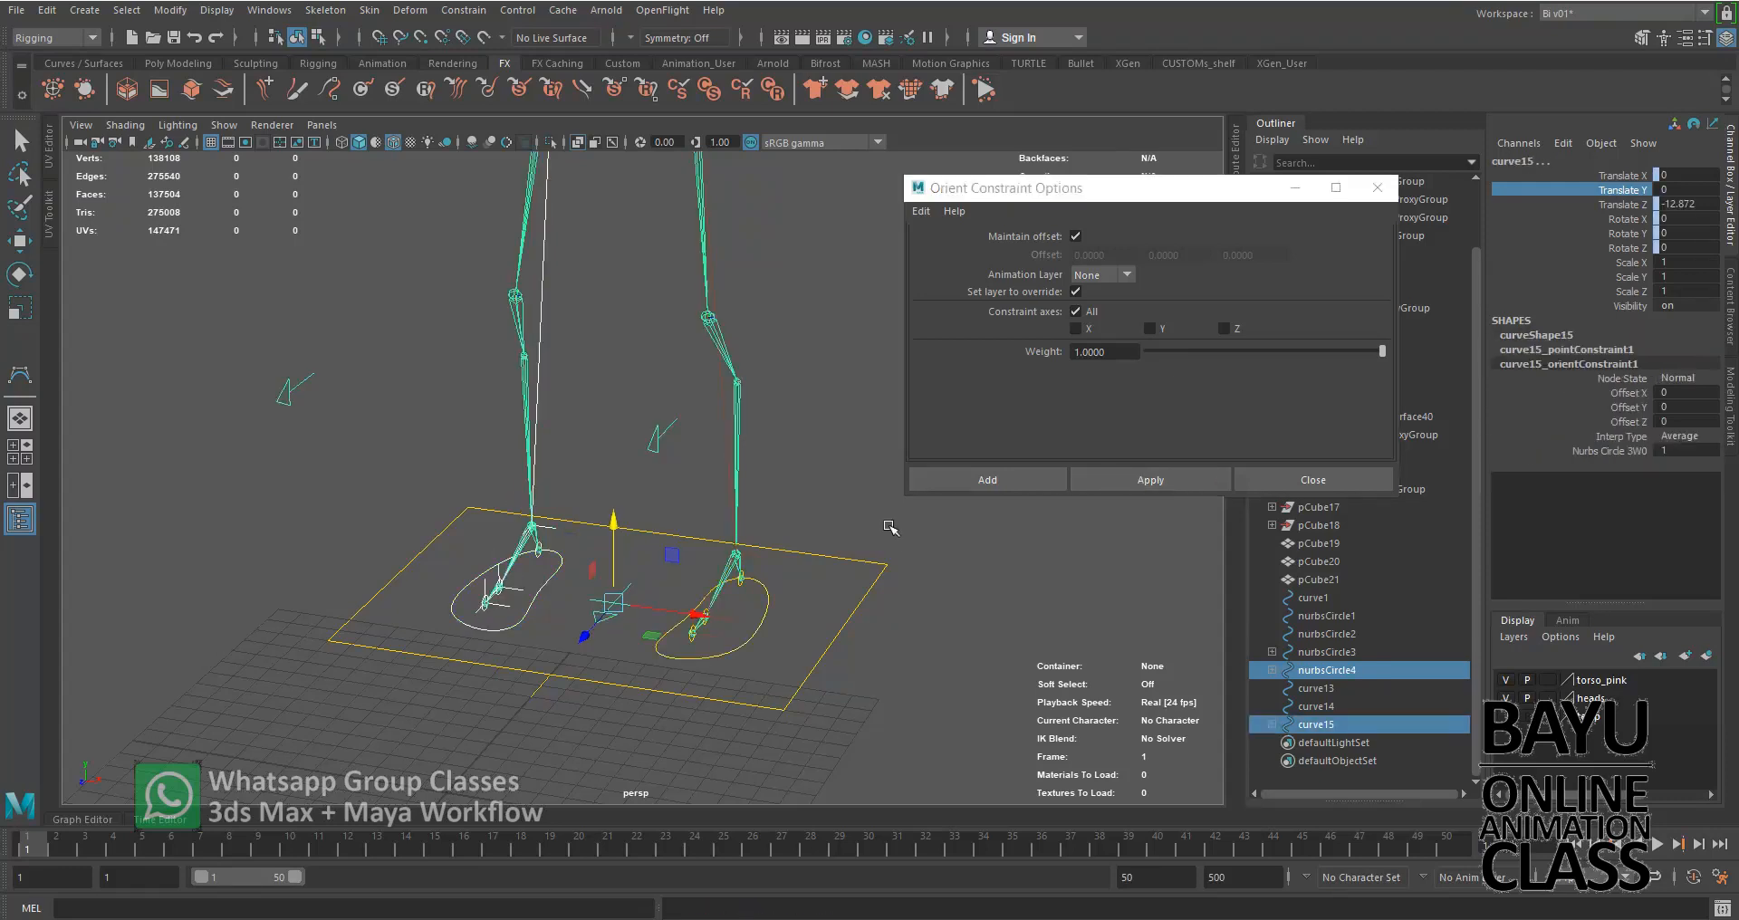
click(1138, 480)
click(1309, 482)
Break the connections on curve15's Rotate X and Rotate Z channels
alt+drag(975, 508, 951, 535)
drag(1628, 218, 1626, 250)
right_click(1626, 250)
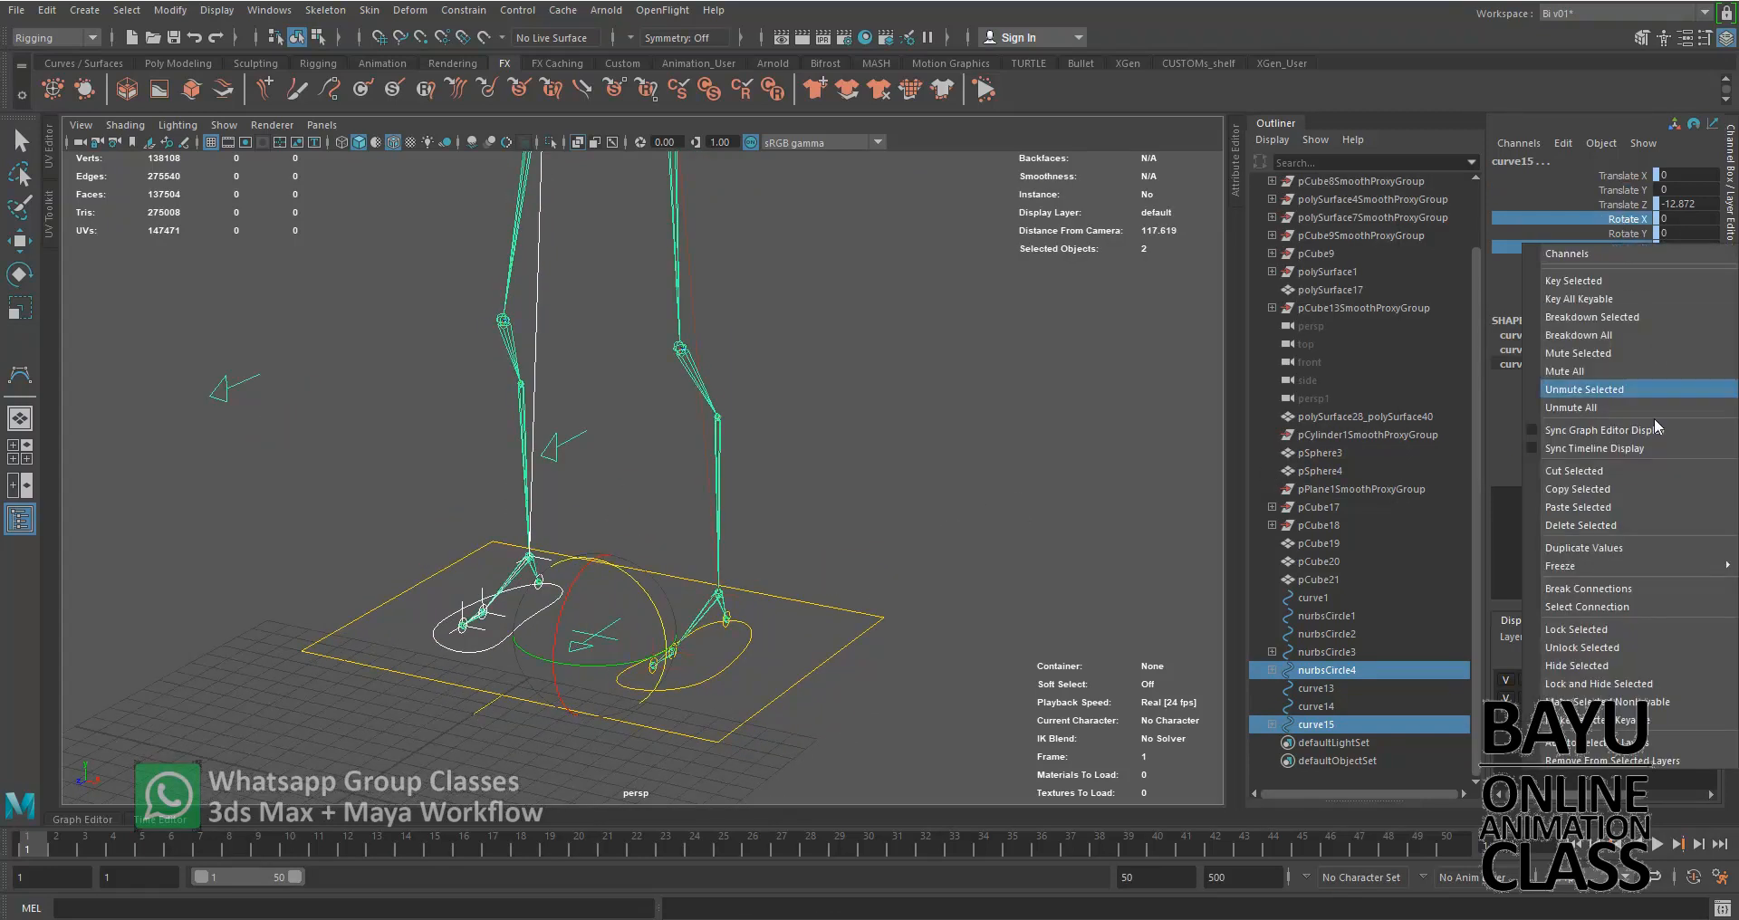
click(1629, 593)
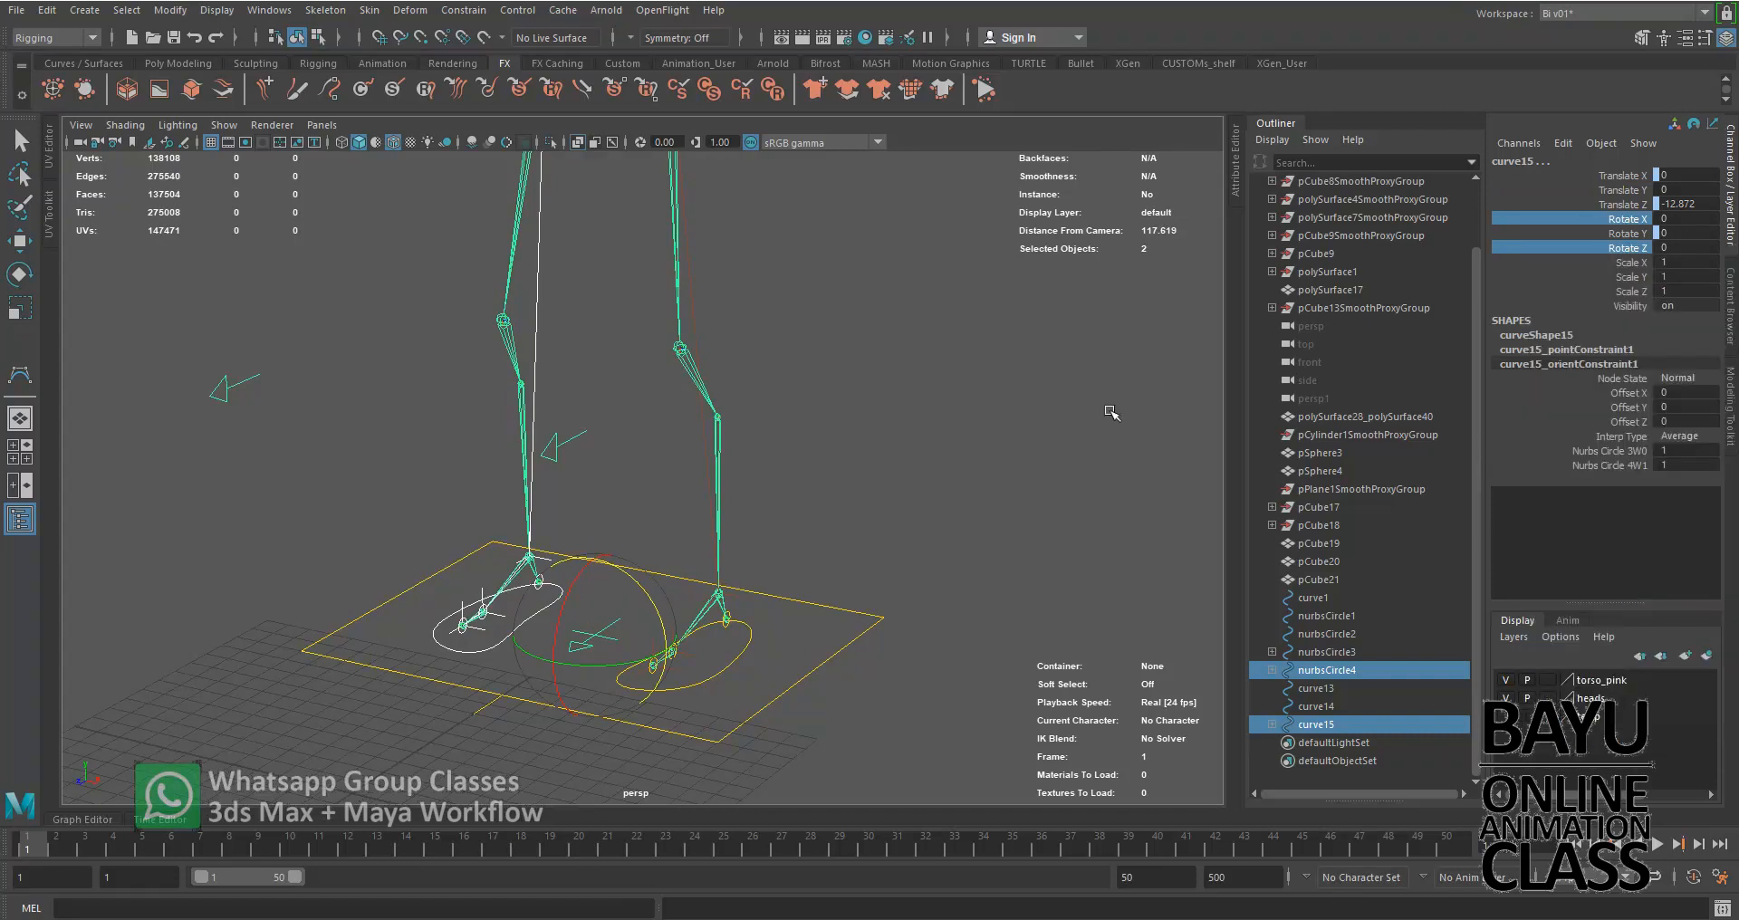
Test the orient constraint by rotating the left foot control about 42 degrees around Y, and undo the rotation
click(916, 567)
alt+drag(916, 567, 747, 668)
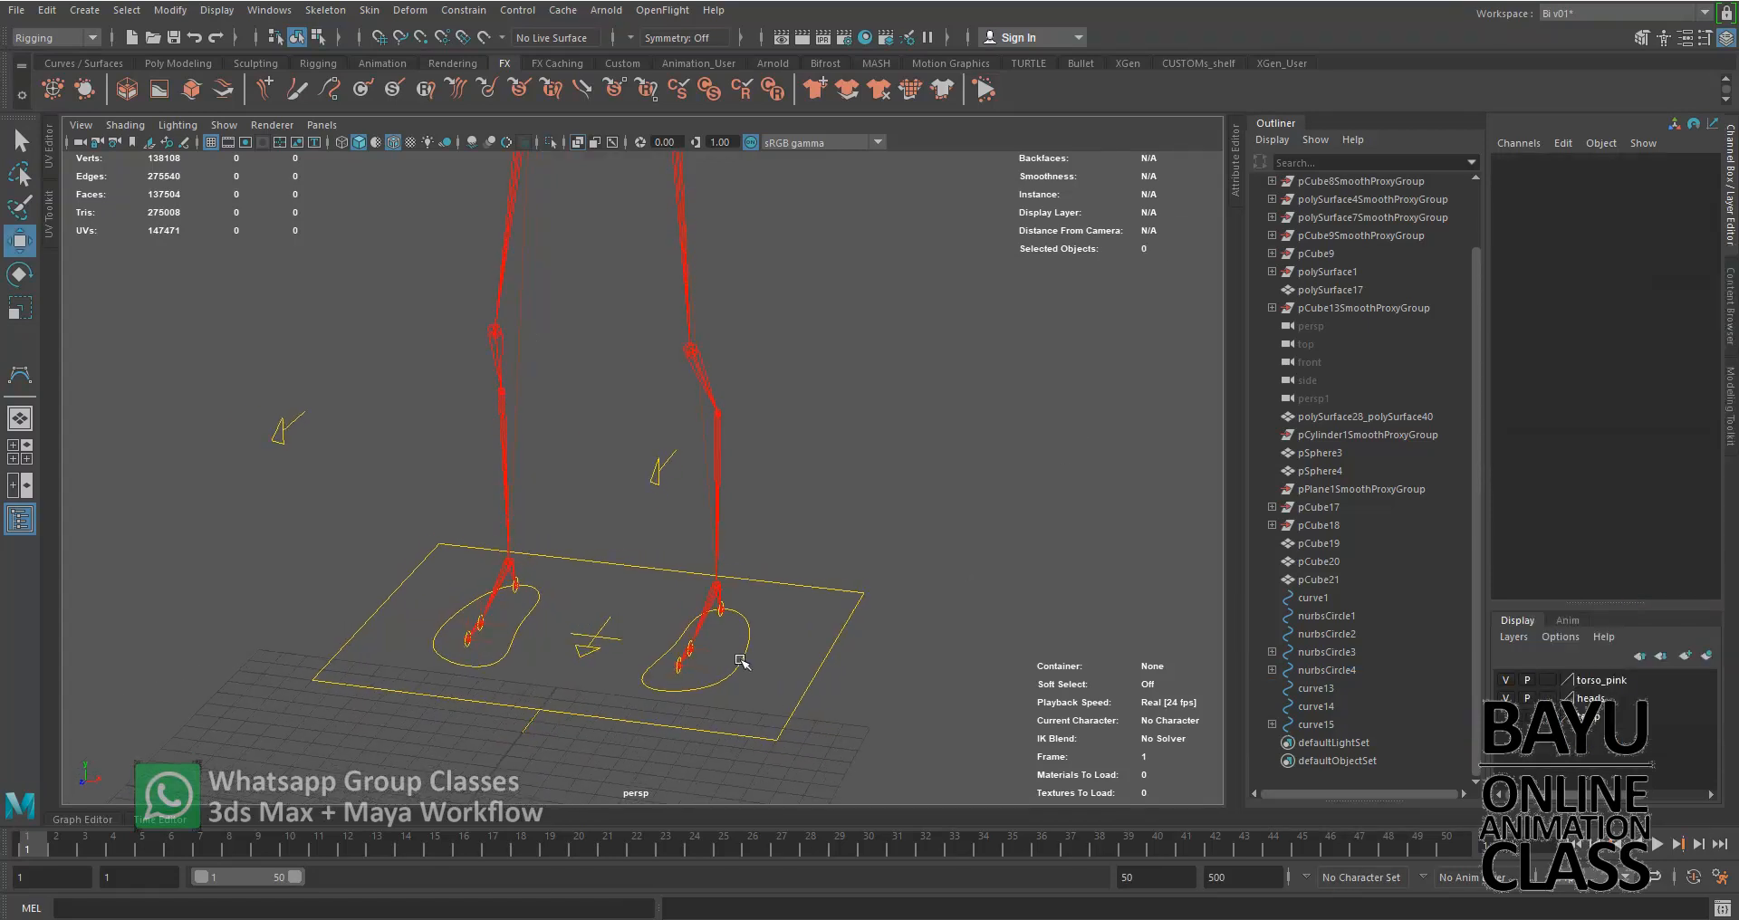
click(745, 665)
scroll(833, 644, down, 5)
alt+middle_drag(851, 613, 778, 653)
scroll(778, 653, up, 2)
alt+drag(778, 654, 763, 704)
alt+middle_drag(796, 679, 819, 659)
key(e)
mouse_move(769, 712)
mouse_down()
mouse_move(742, 701)
mouse_move(770, 697)
mouse_up()
click(947, 670)
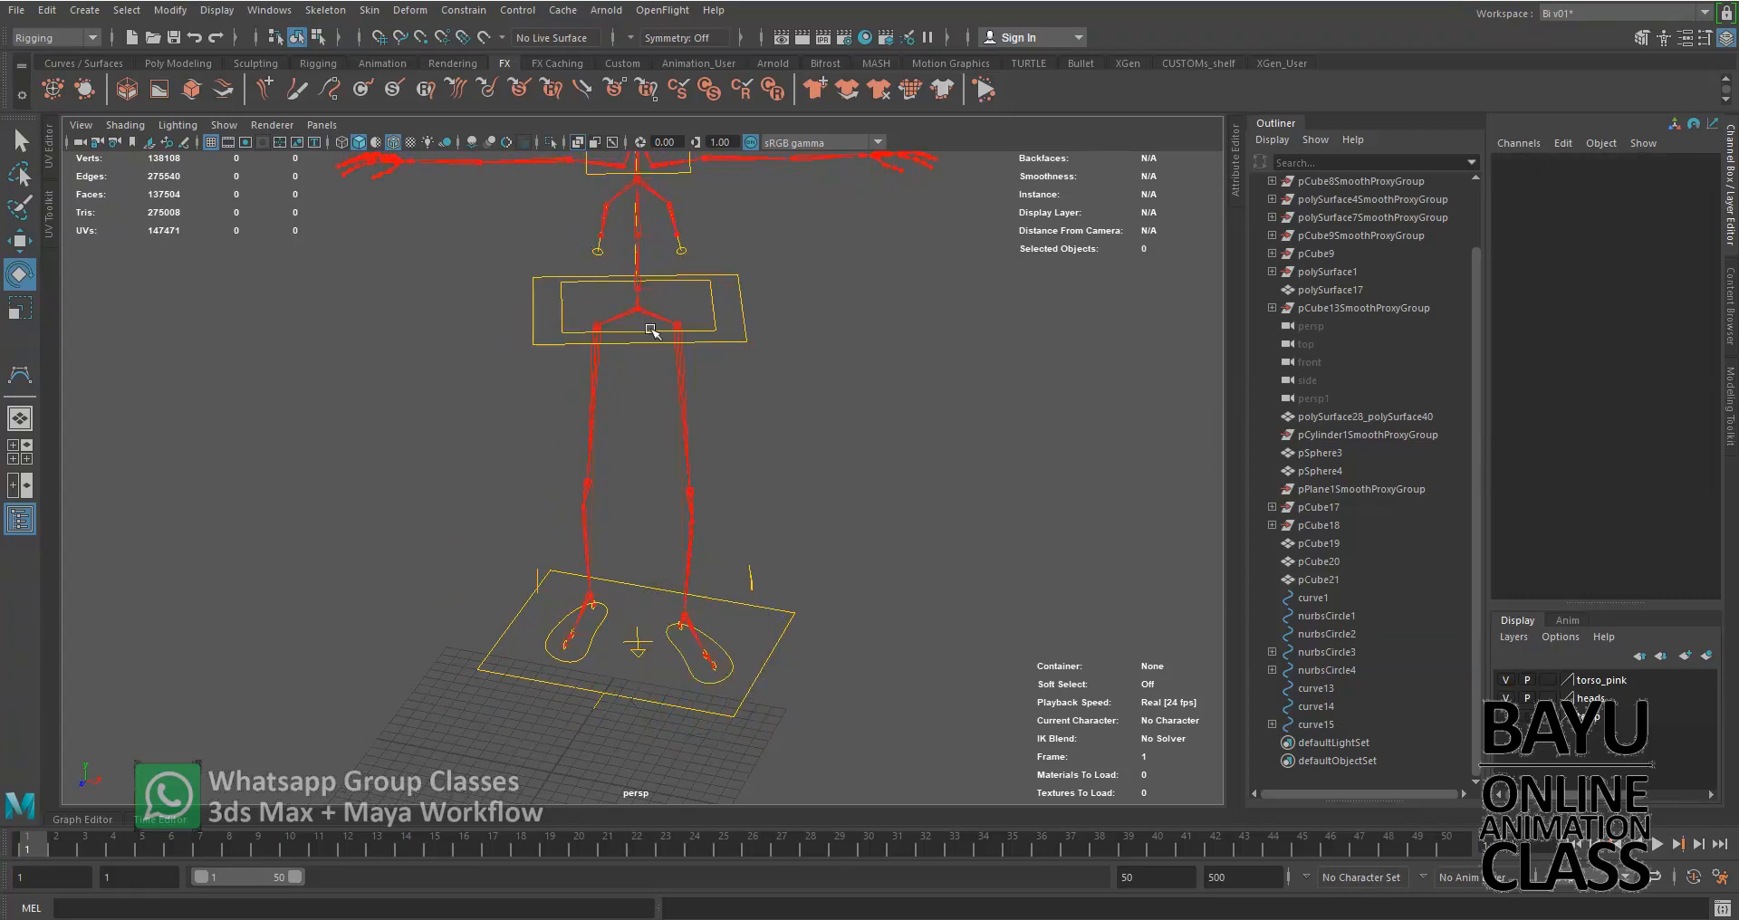
key(ctrl+z)
key(ctrl+z)
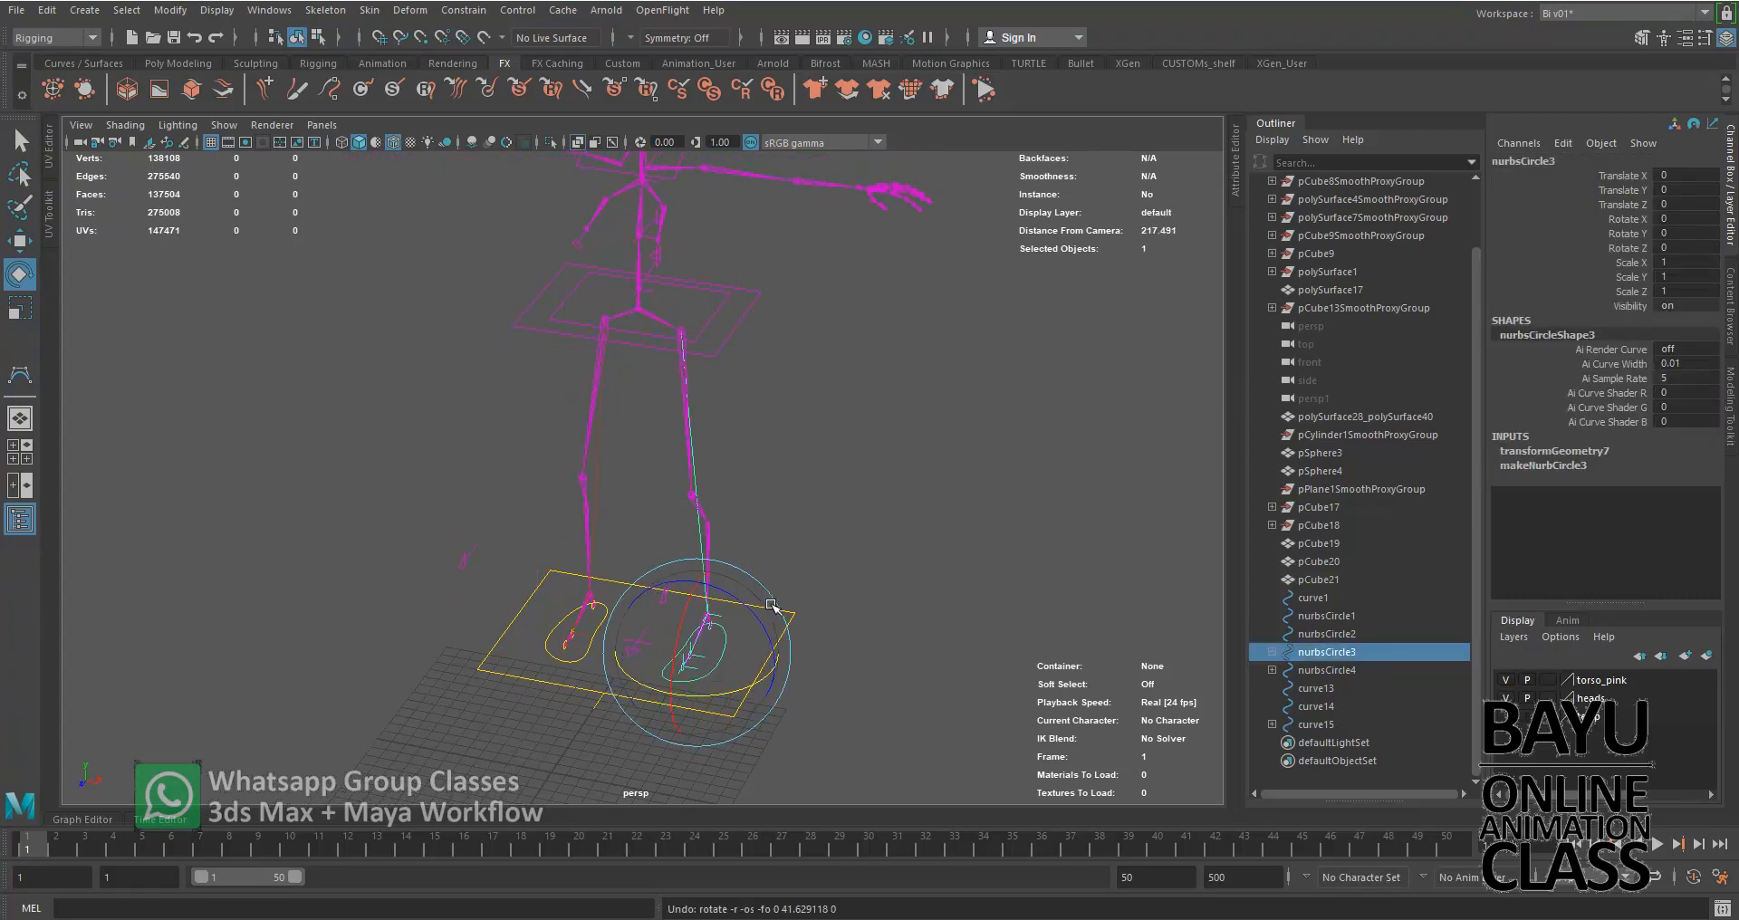
Test the foot setup by raising the left foot control, undo the move and clear the selection
click(908, 557)
alt+drag(846, 698, 791, 675)
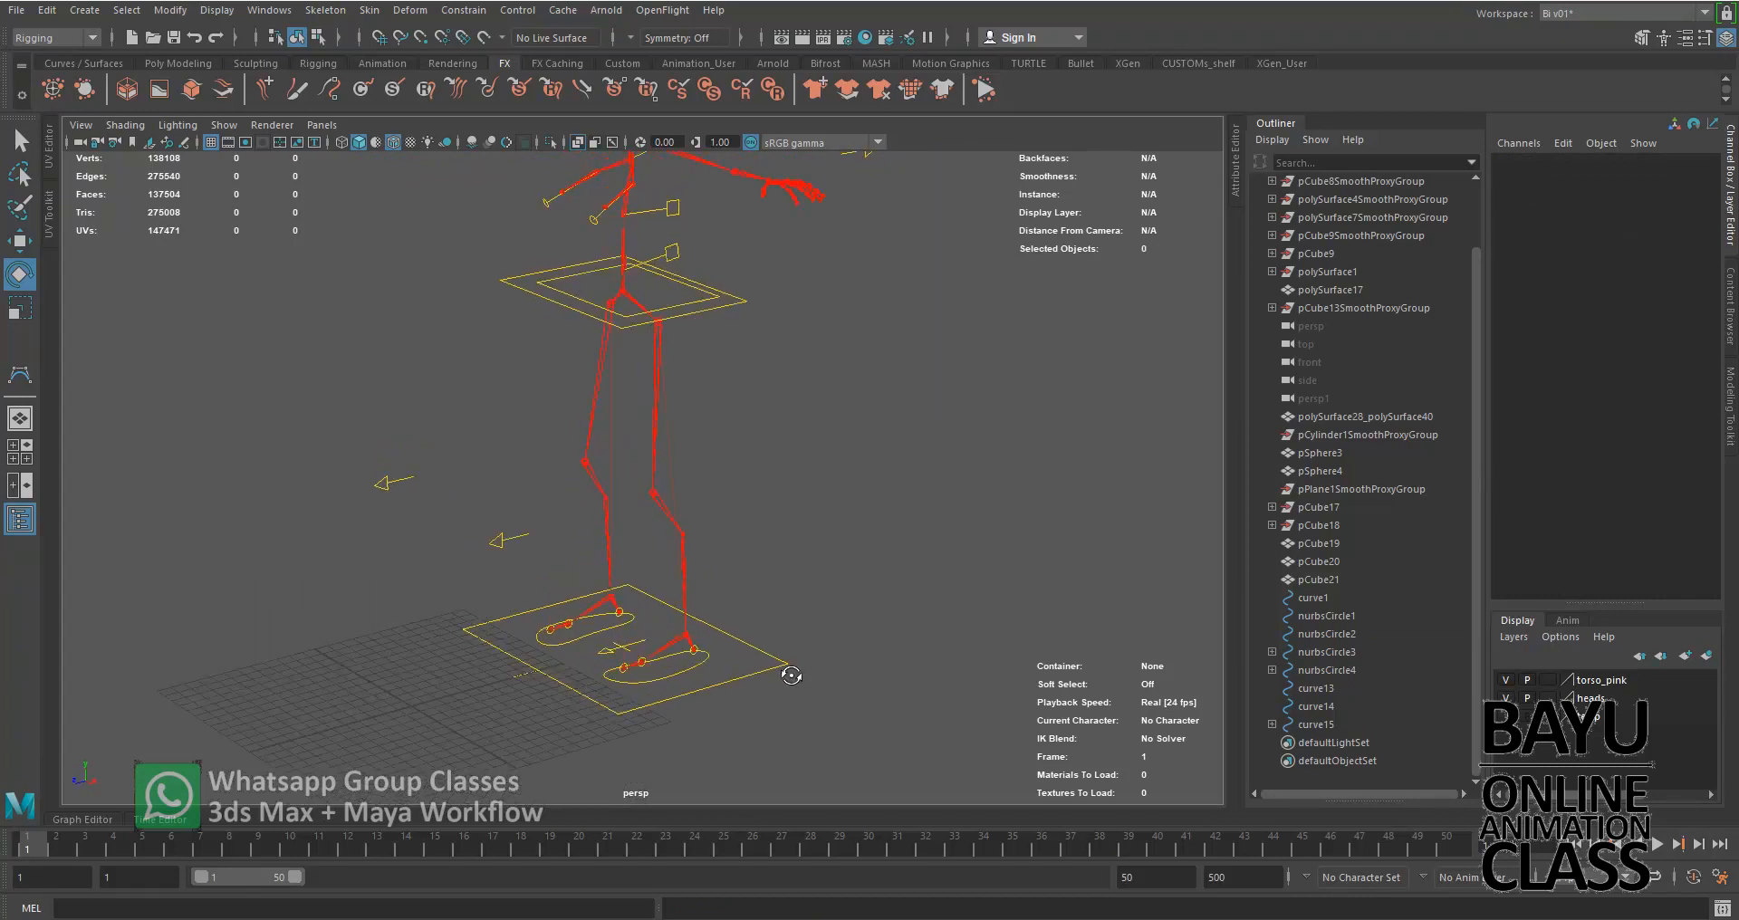
alt+drag(682, 580, 756, 659)
click(738, 650)
key(w)
drag(651, 583, 614, 393)
key(ctrl+z)
alt+drag(623, 639, 725, 677)
click(986, 478)
Select the left foot control nurbsCircle3, show its Attribute Editor and open the Add Attribute dialog
alt+drag(1005, 489, 810, 582)
alt+middle_drag(869, 668, 889, 603)
scroll(889, 604, up, 4)
alt+drag(905, 613, 838, 465)
alt+drag(842, 604, 987, 603)
click(773, 605)
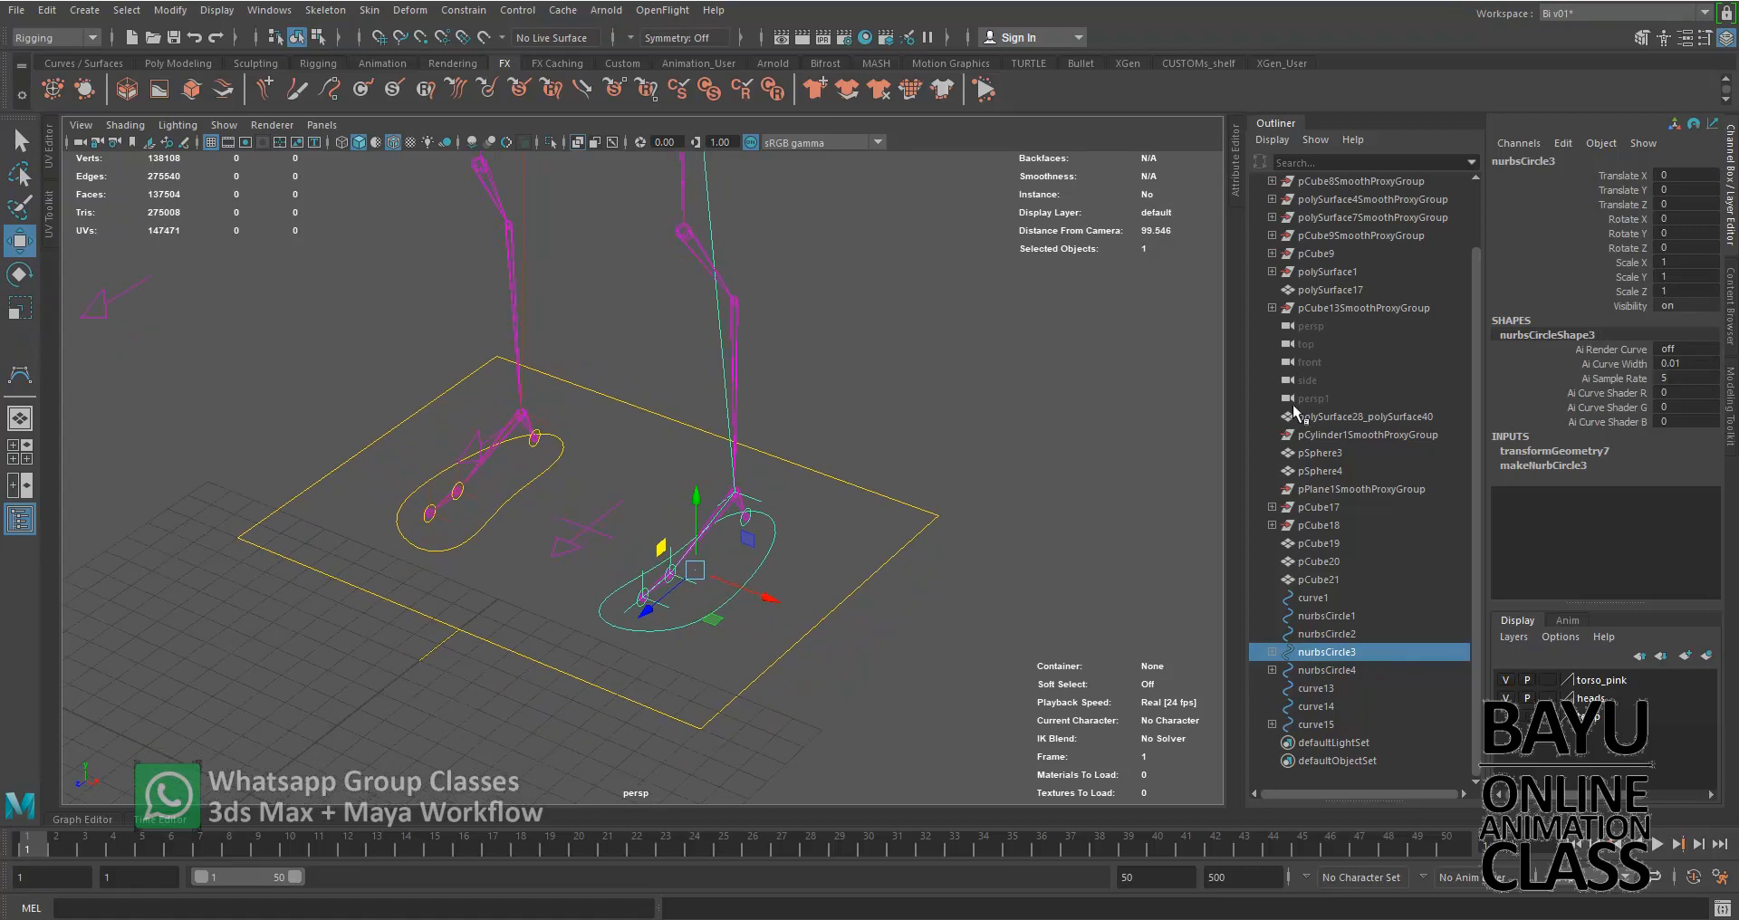
click(1286, 121)
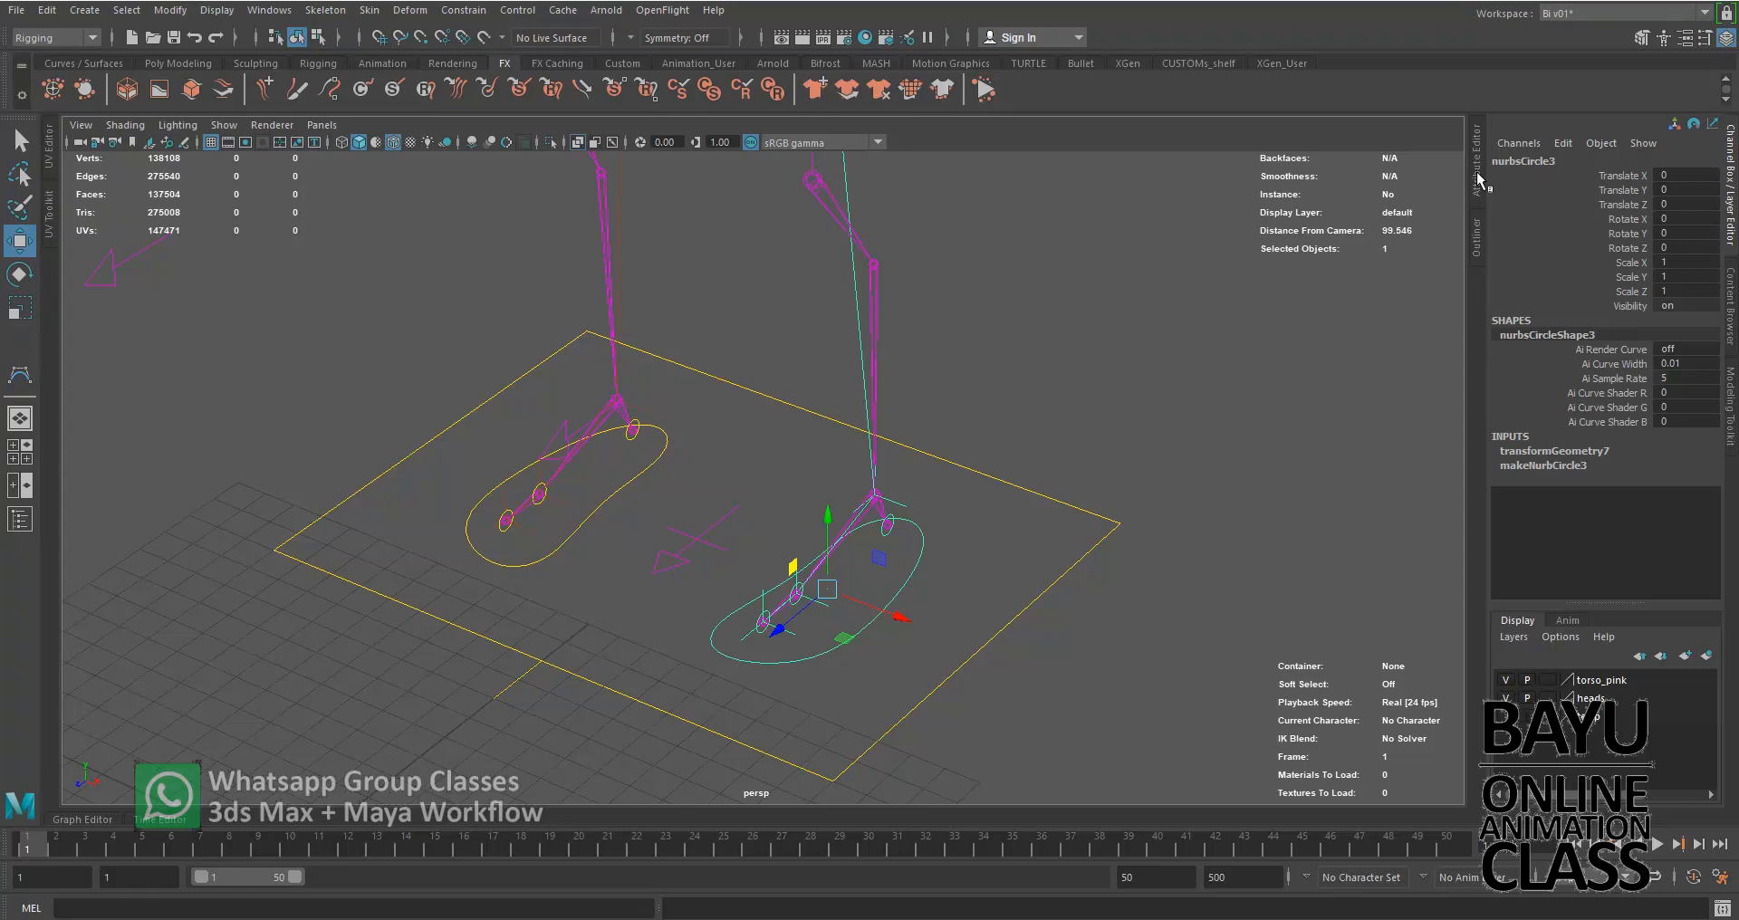
click(1477, 173)
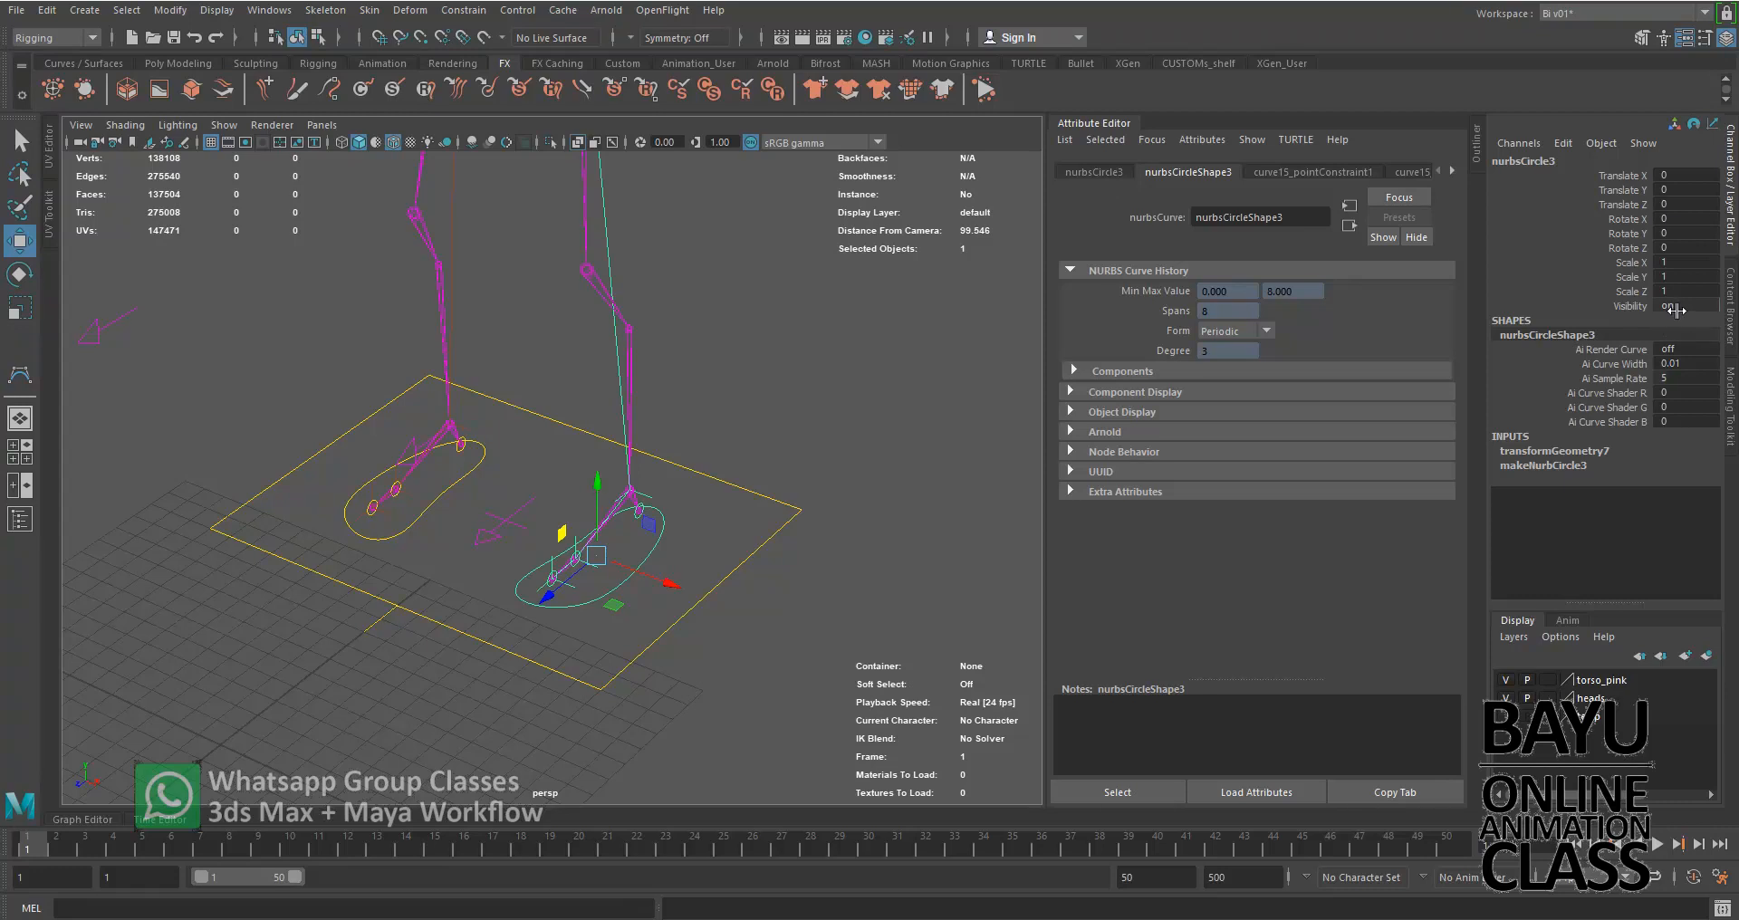
click(1202, 139)
click(1245, 165)
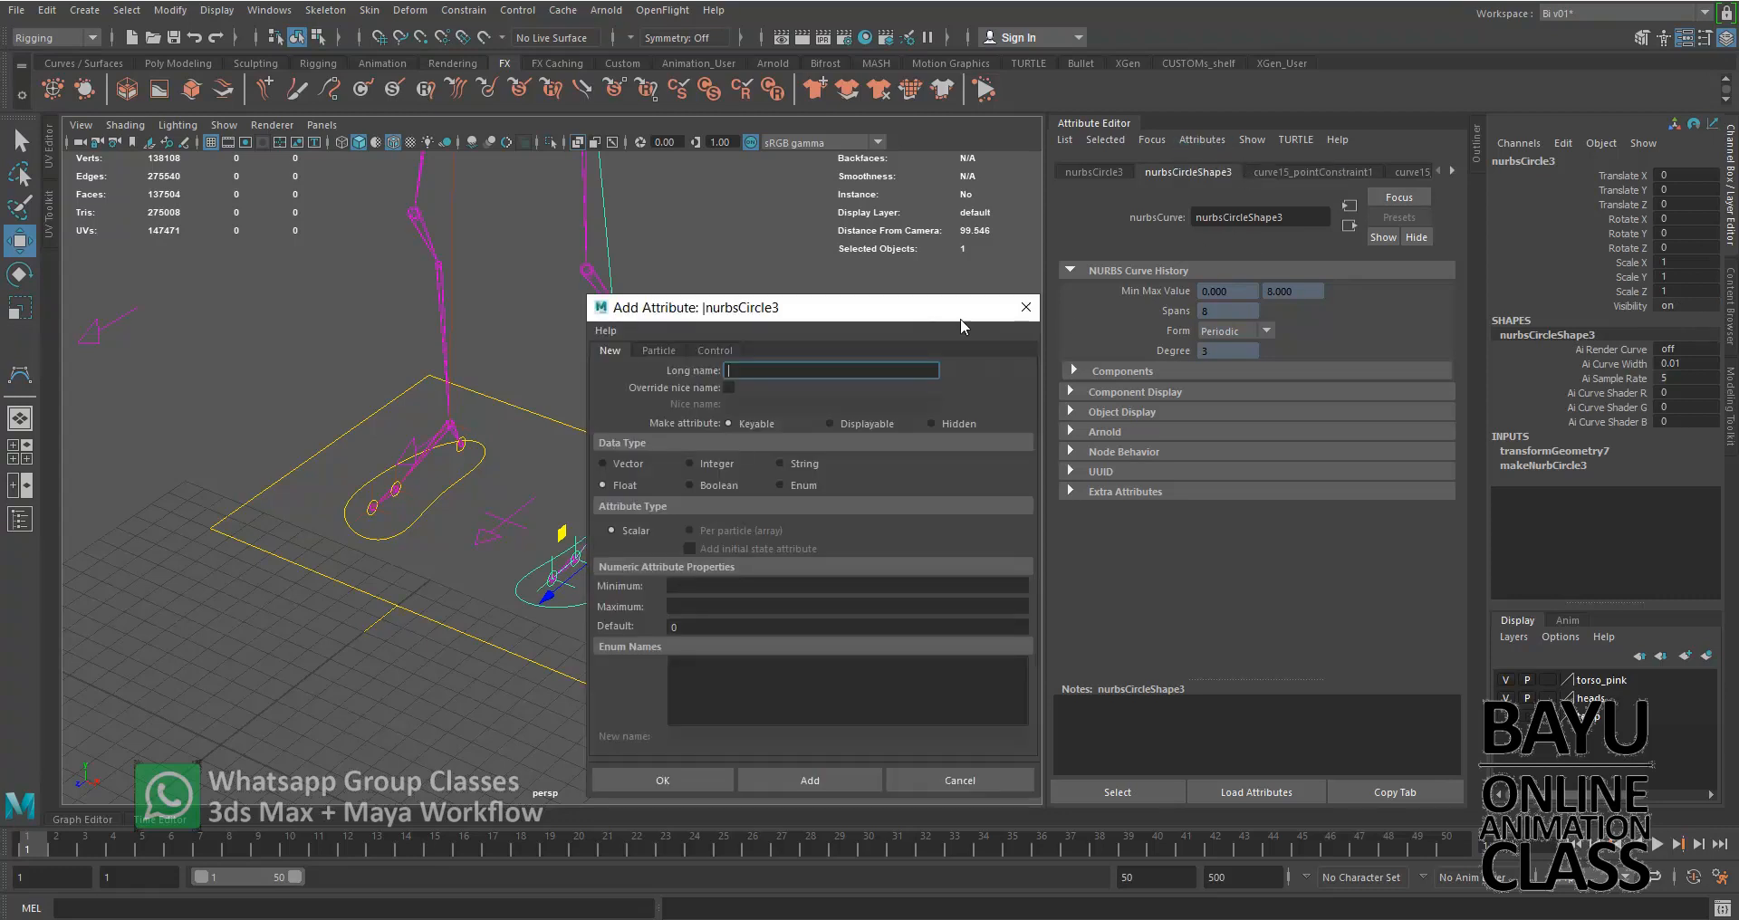
drag(926, 312, 1234, 236)
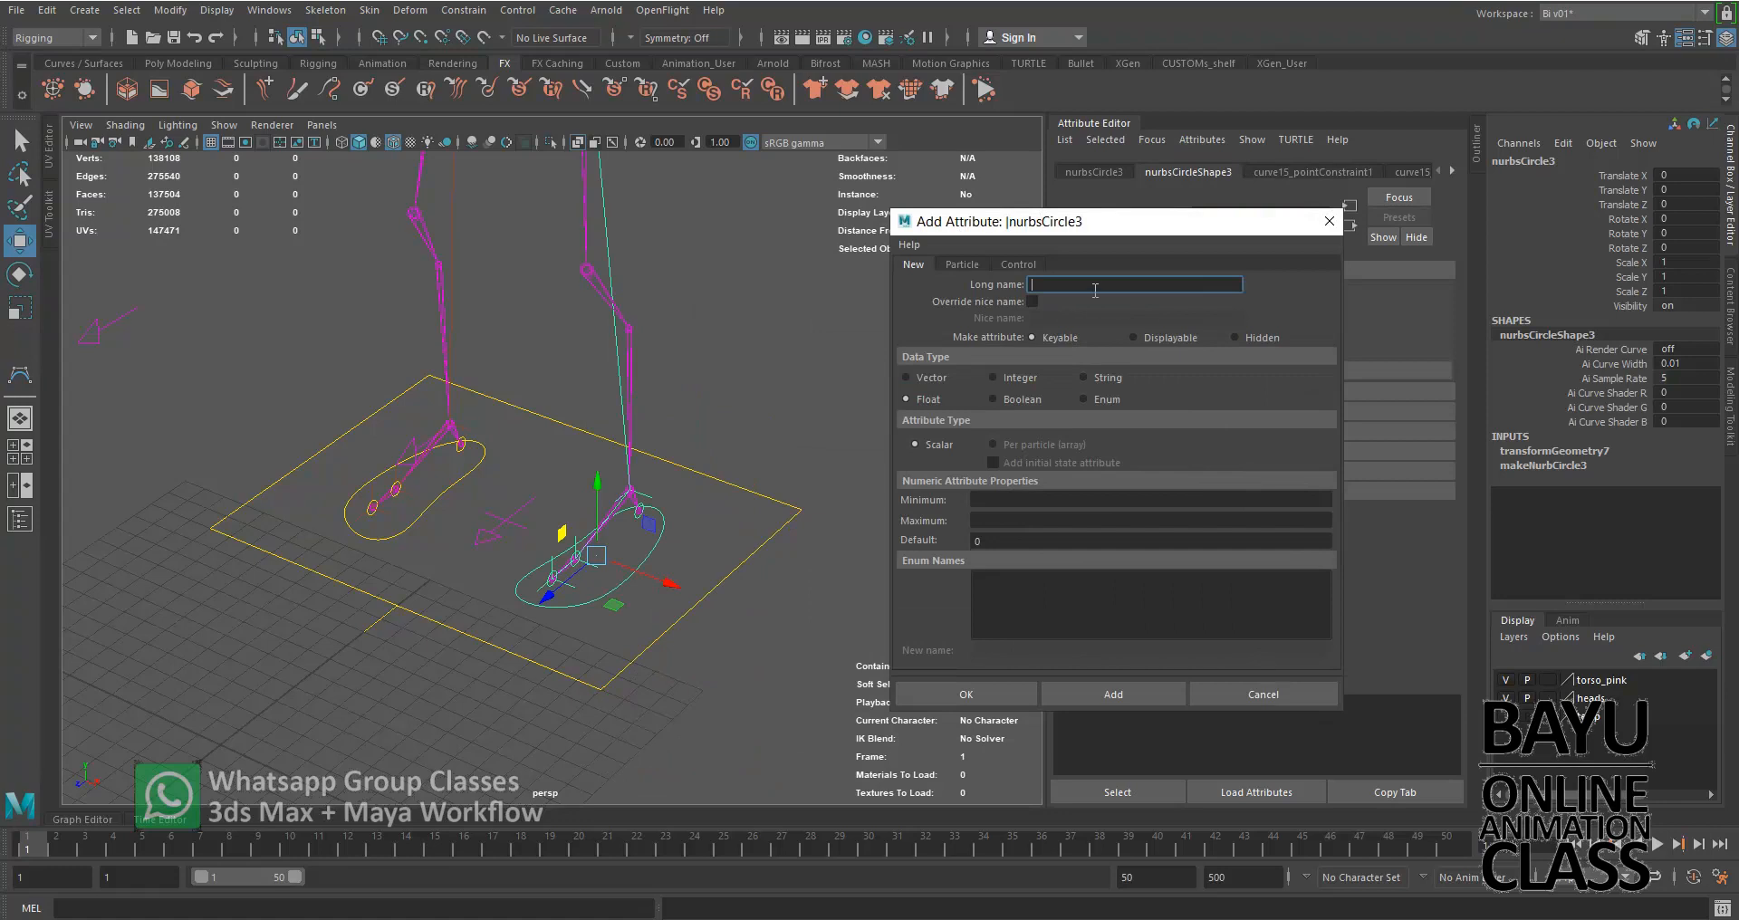
Add a keyable float attribute FootRoll_Left to the left foot control with minimum -10, maximum 10 and default 0
alt+drag(659, 399, 474, 435)
click(1145, 284)
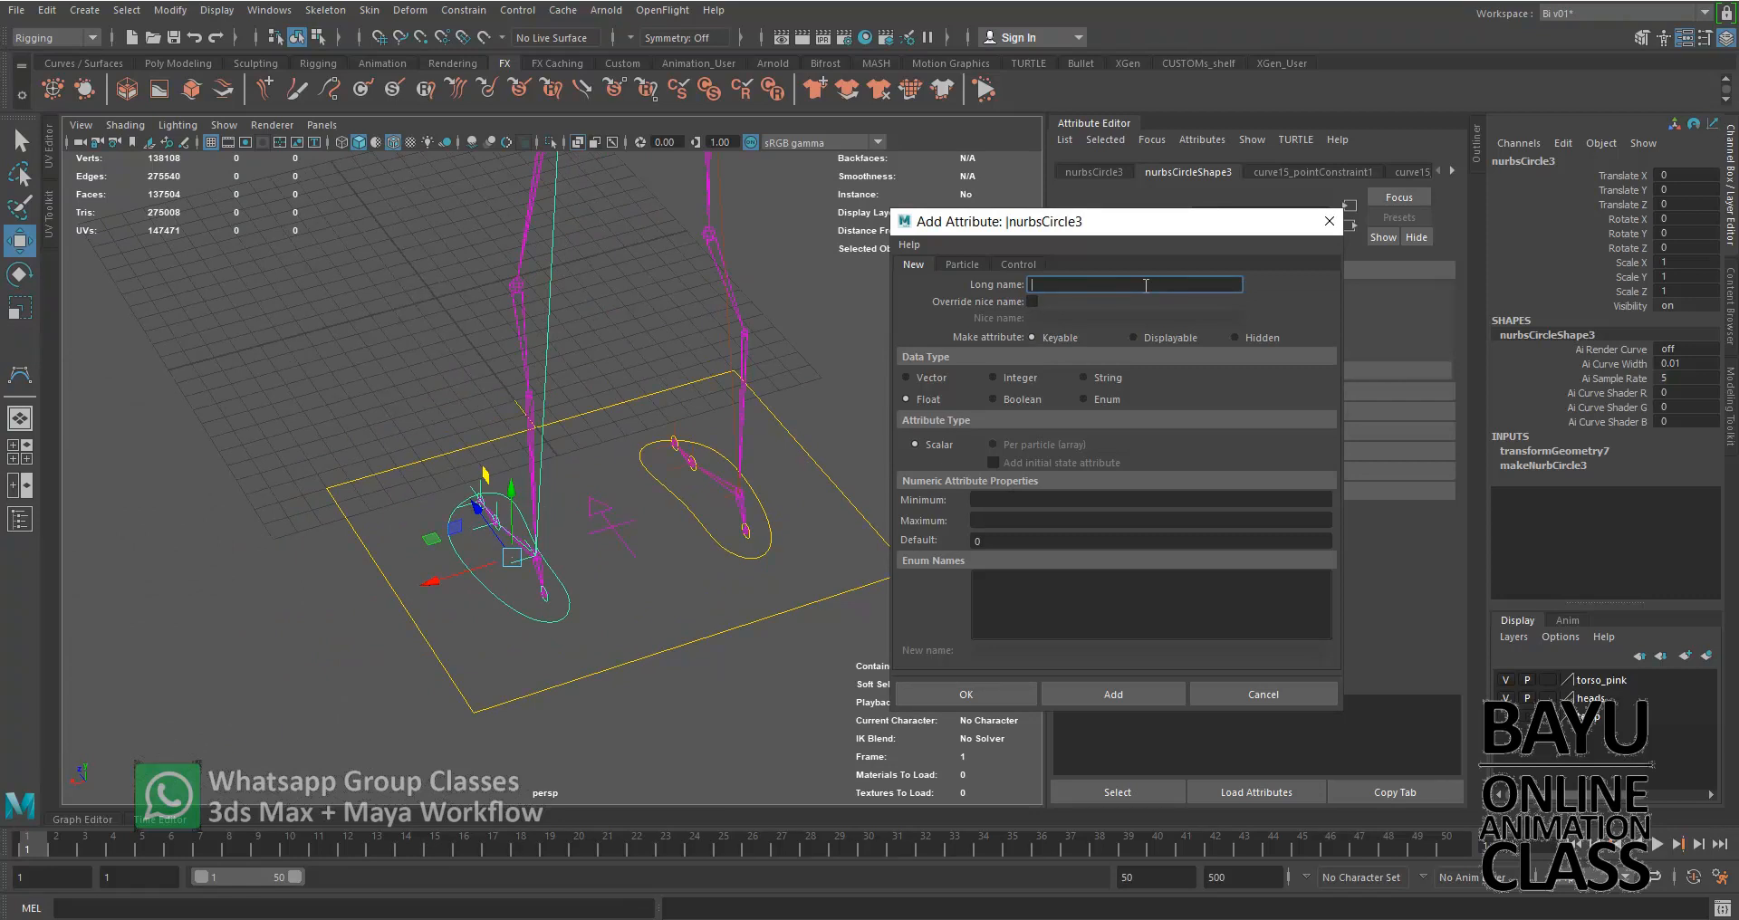
text(FootRoll_Left)
click(1036, 499)
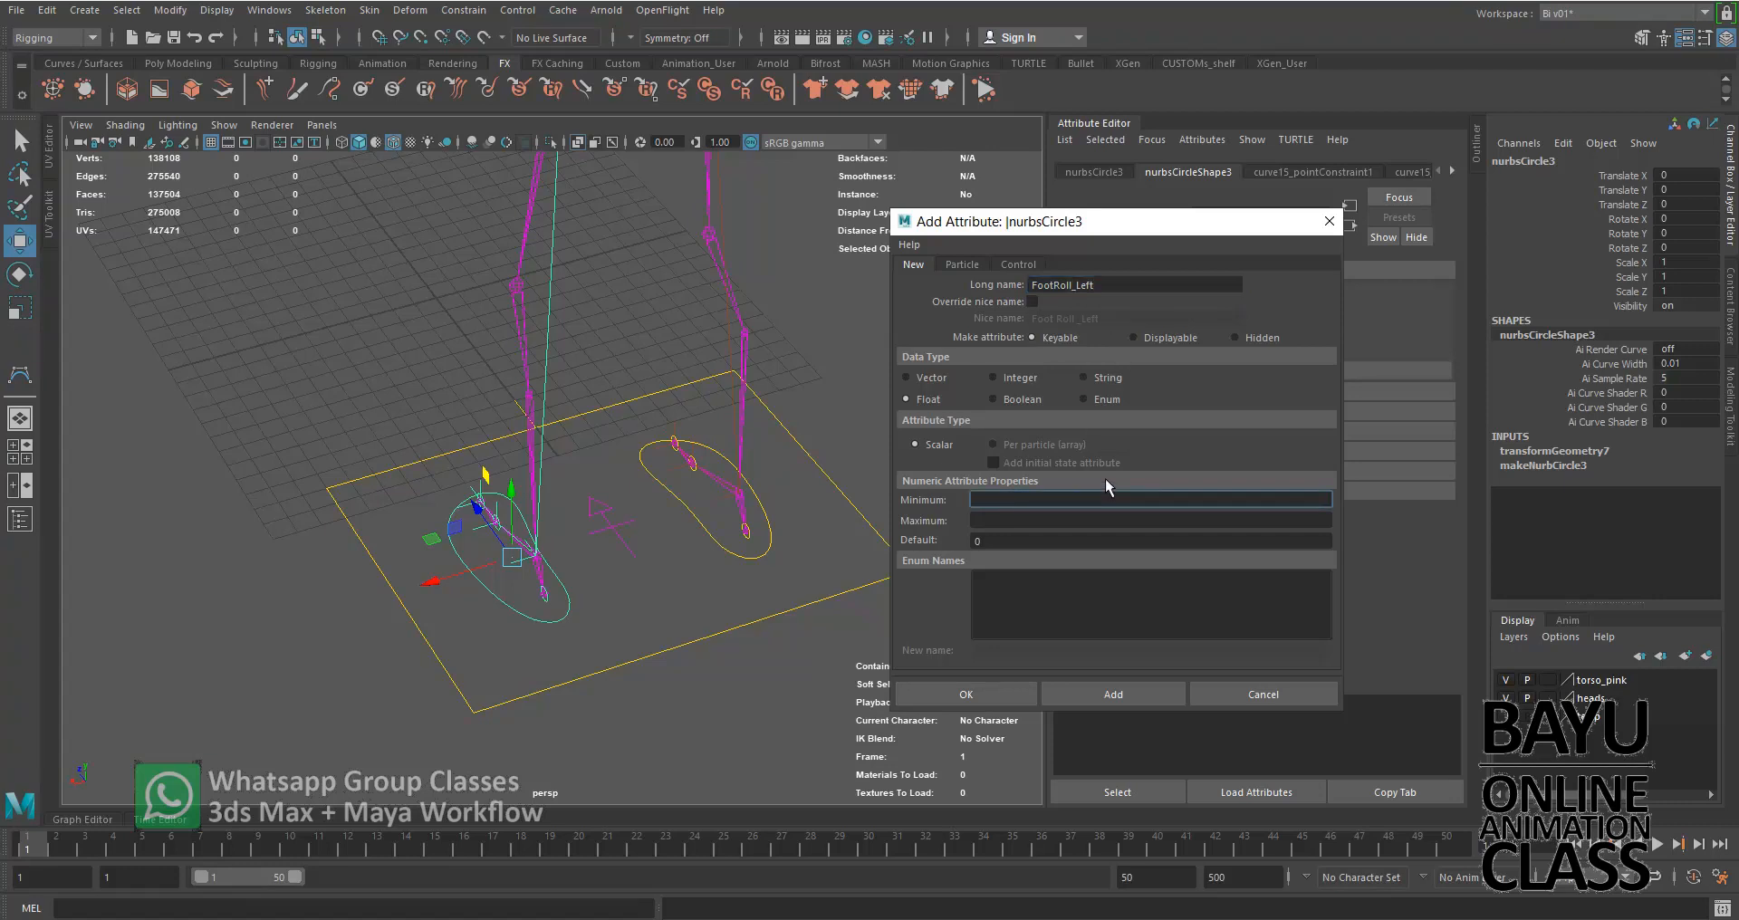
text(-10)
key(Tab)
text(1)
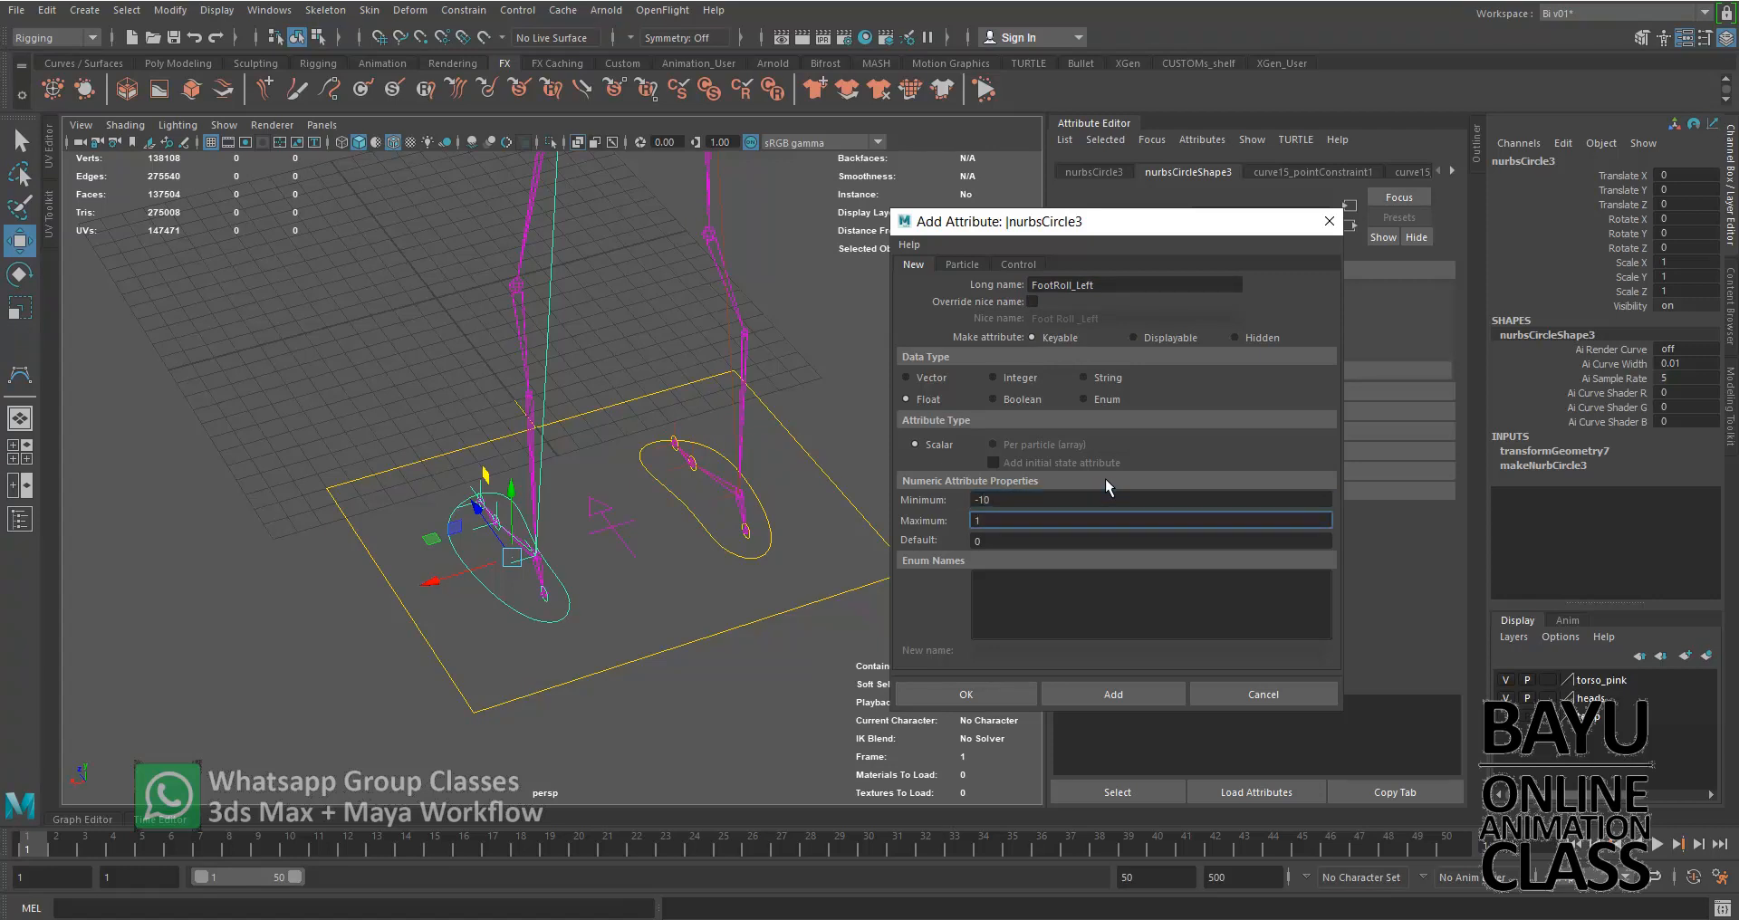
text(0)
key(Tab)
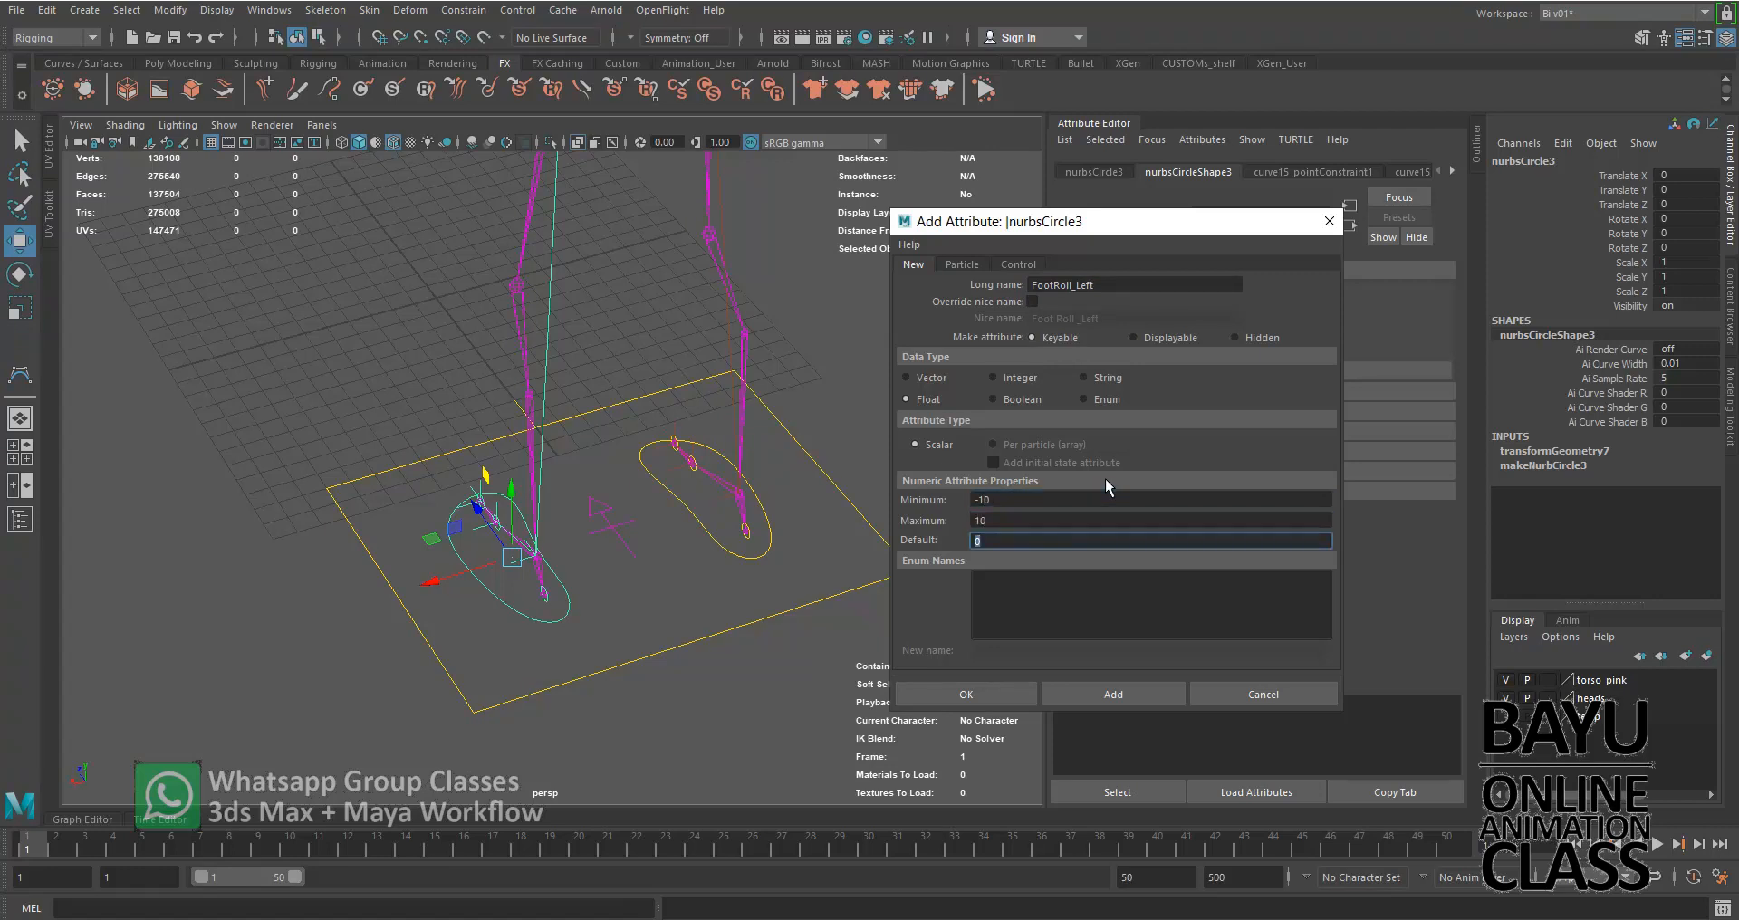
click(1145, 701)
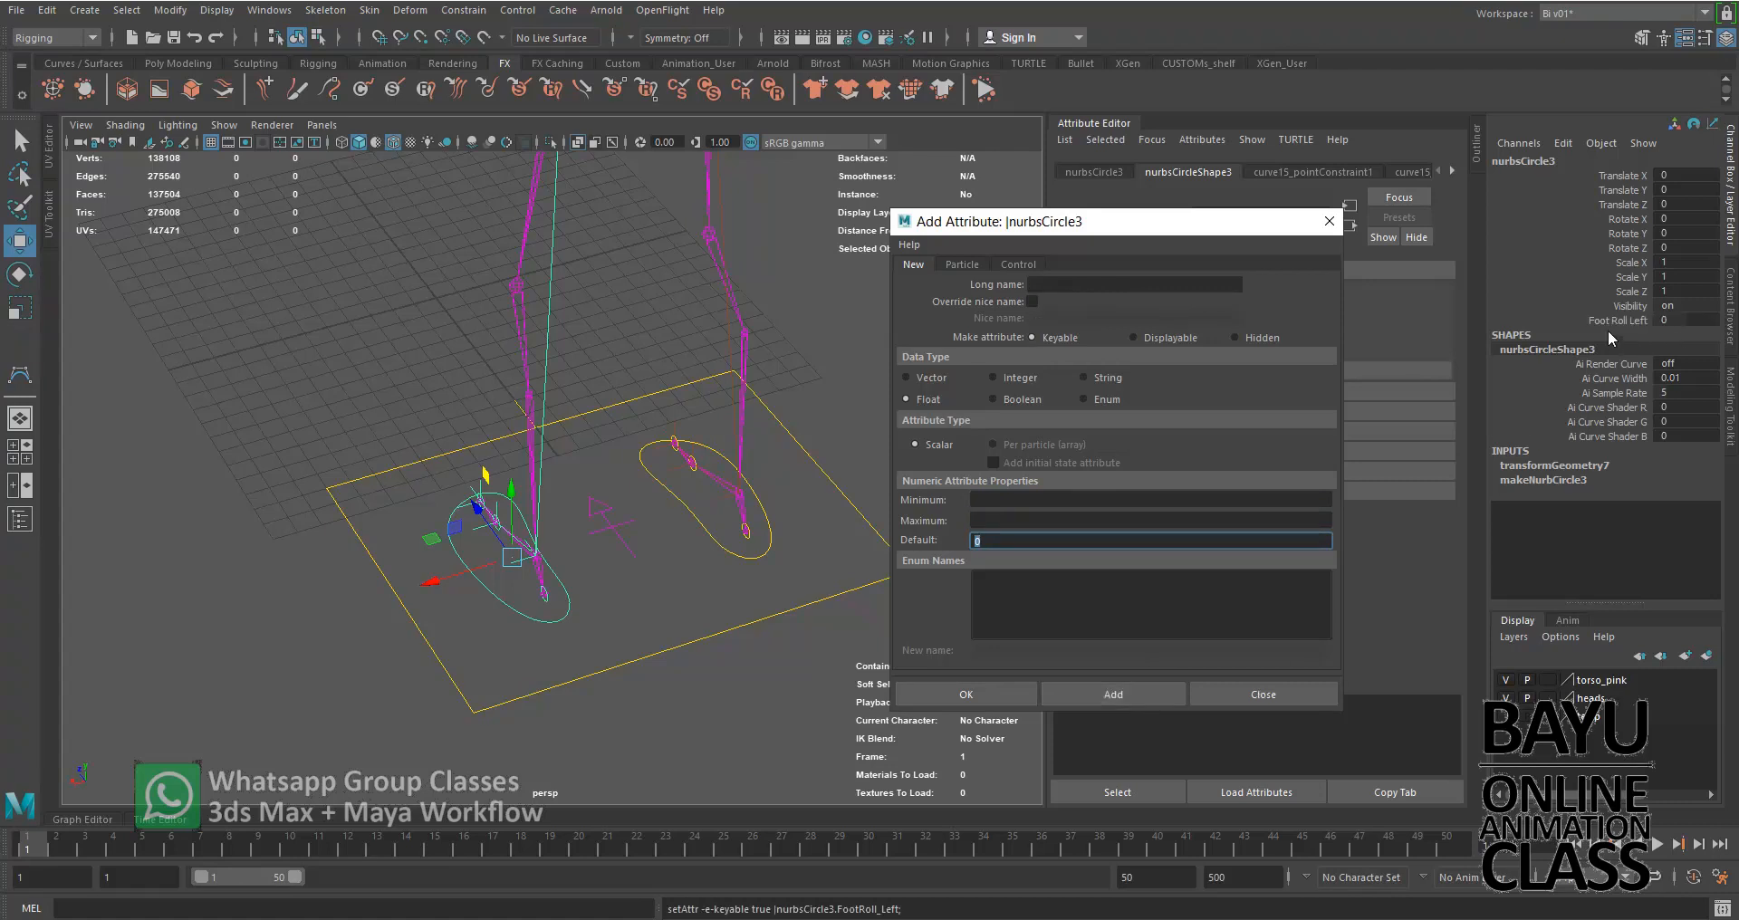
Show the extra attributes on the left foot control's transform node
drag(1268, 232, 693, 277)
click(1087, 170)
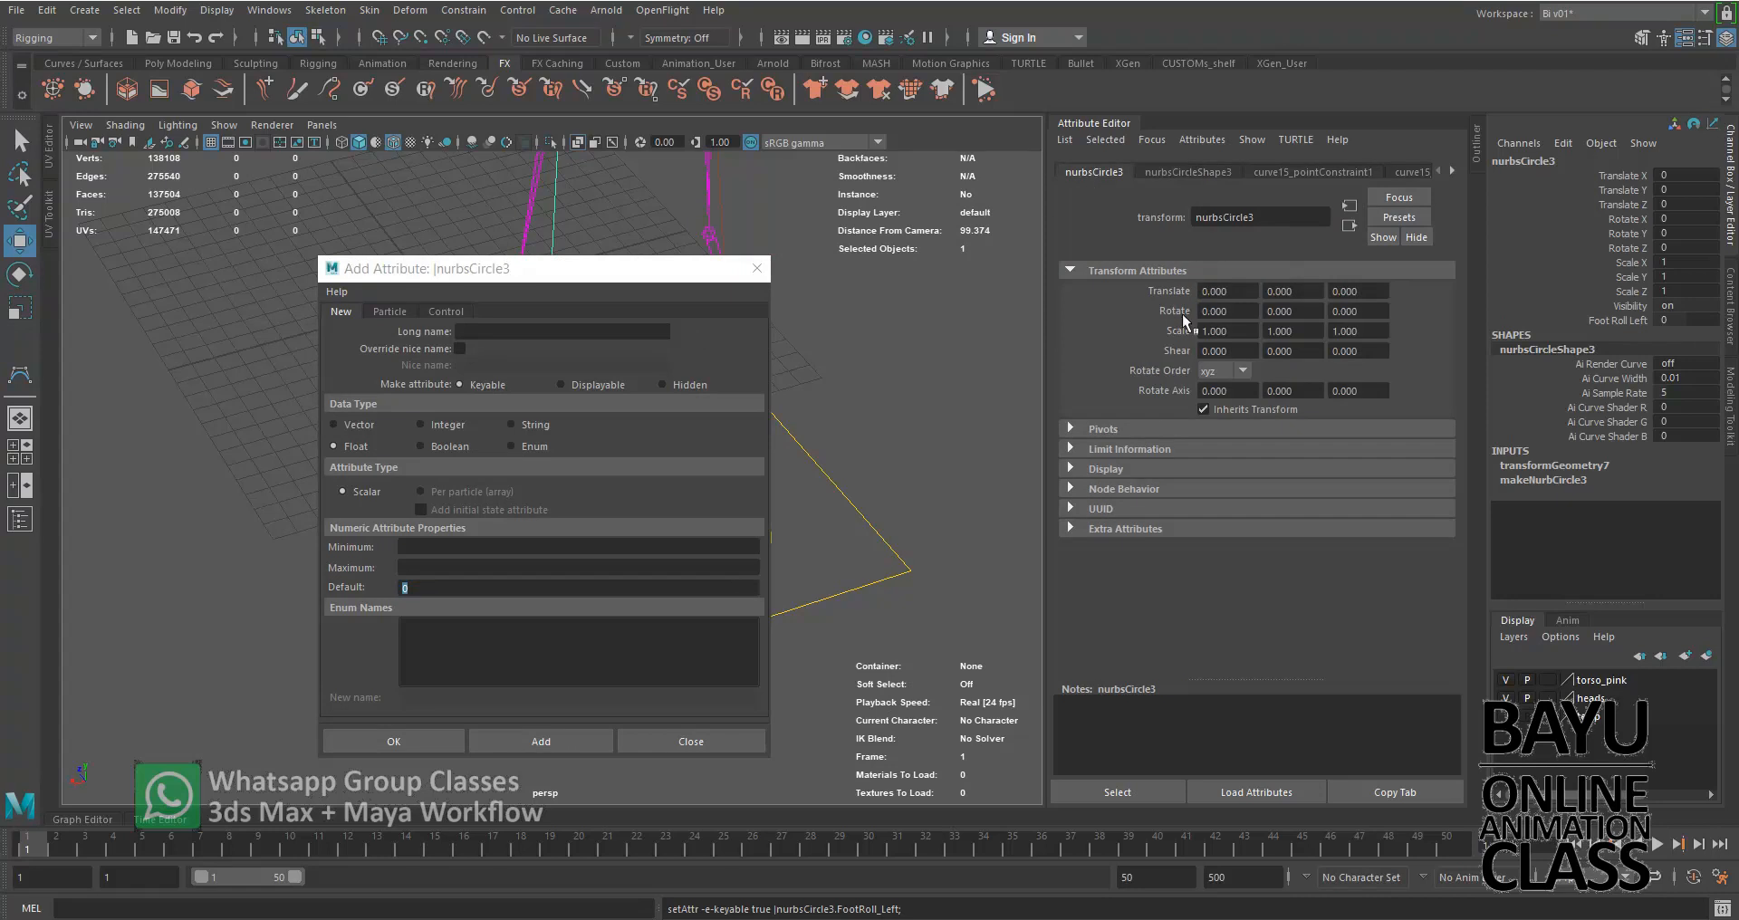
click(1143, 526)
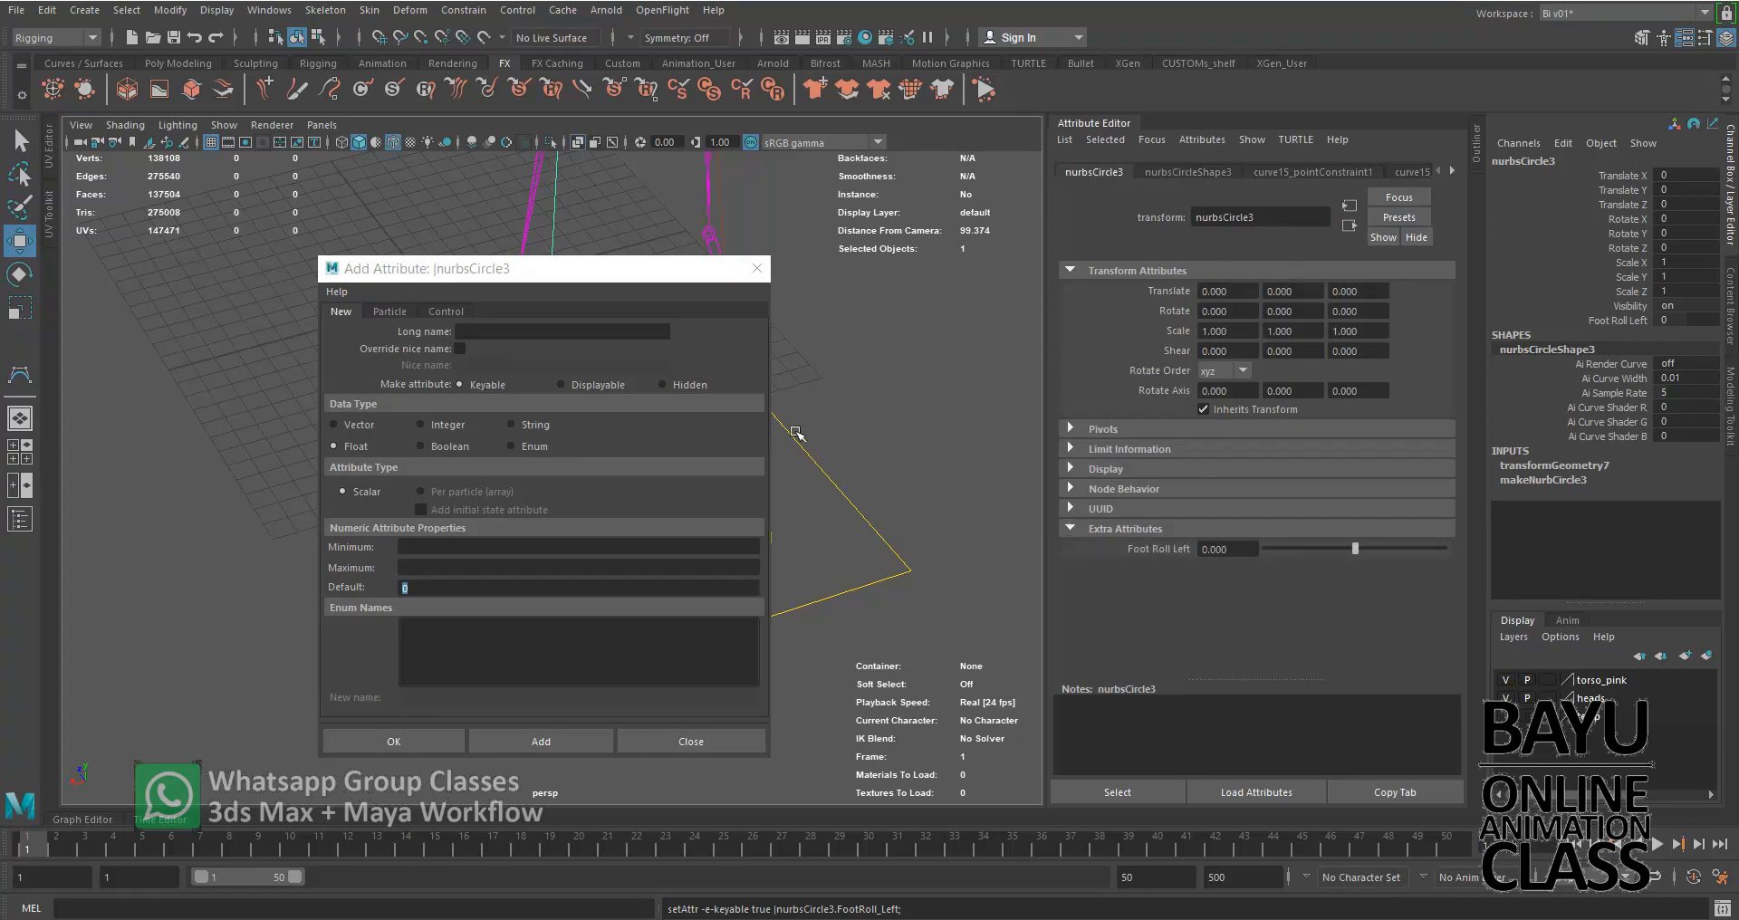
Select the right foot control nurbsCircle4 and name its new attribute FootRoll_Right
click(664, 277)
drag(663, 280, 1146, 298)
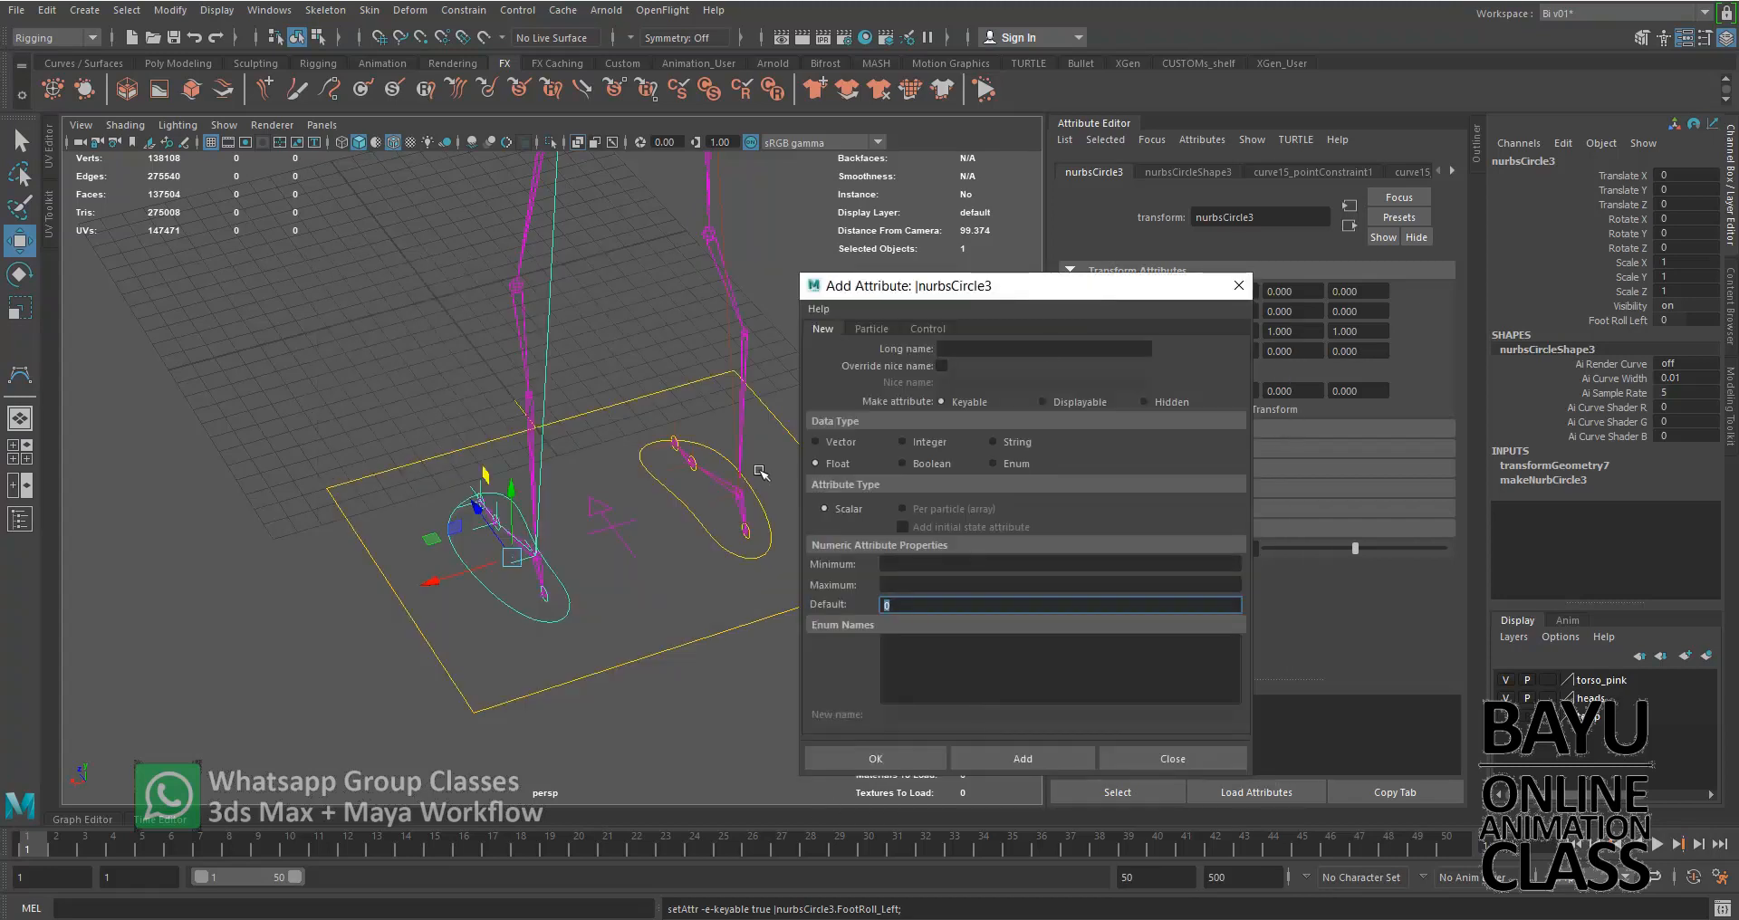
click(716, 540)
click(981, 348)
text(FootRoall)
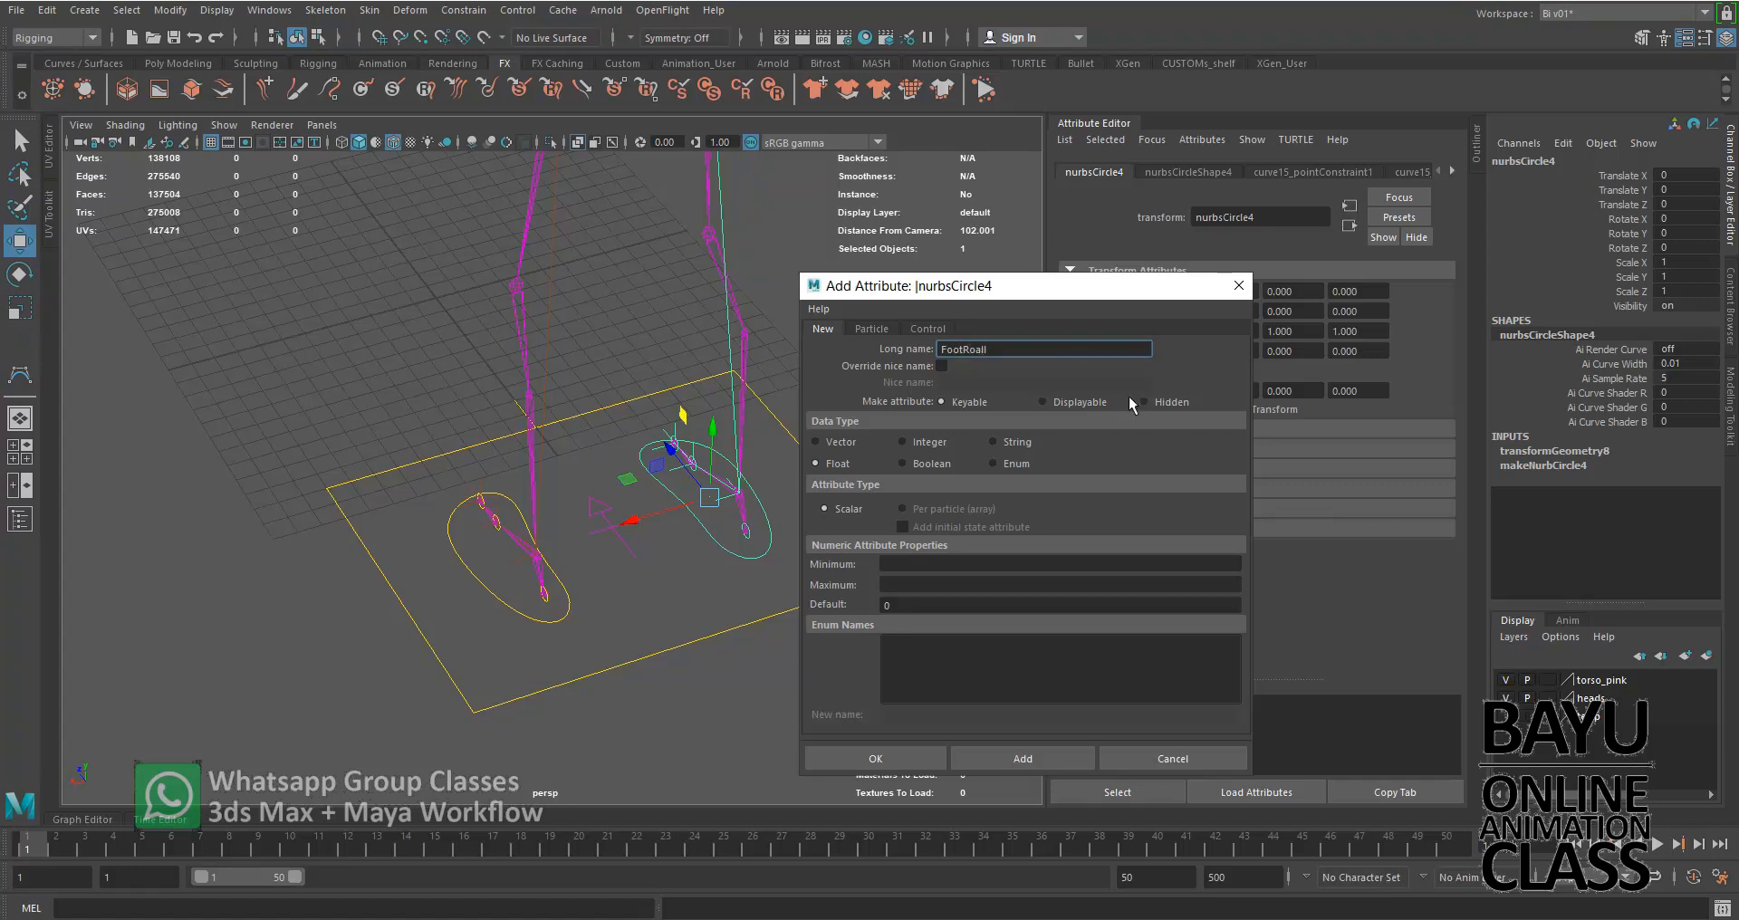
key(BackSpace)
key(BackSpace)
key(BackSpace)
key(BackSpace)
text(ll_Right)
Set the FootRoll_Right range to minimum -10 and maximum 10 with default 0, add the attribute and close the dialog
click(908, 562)
text(-10)
key(Tab)
text(10)
key(Tab)
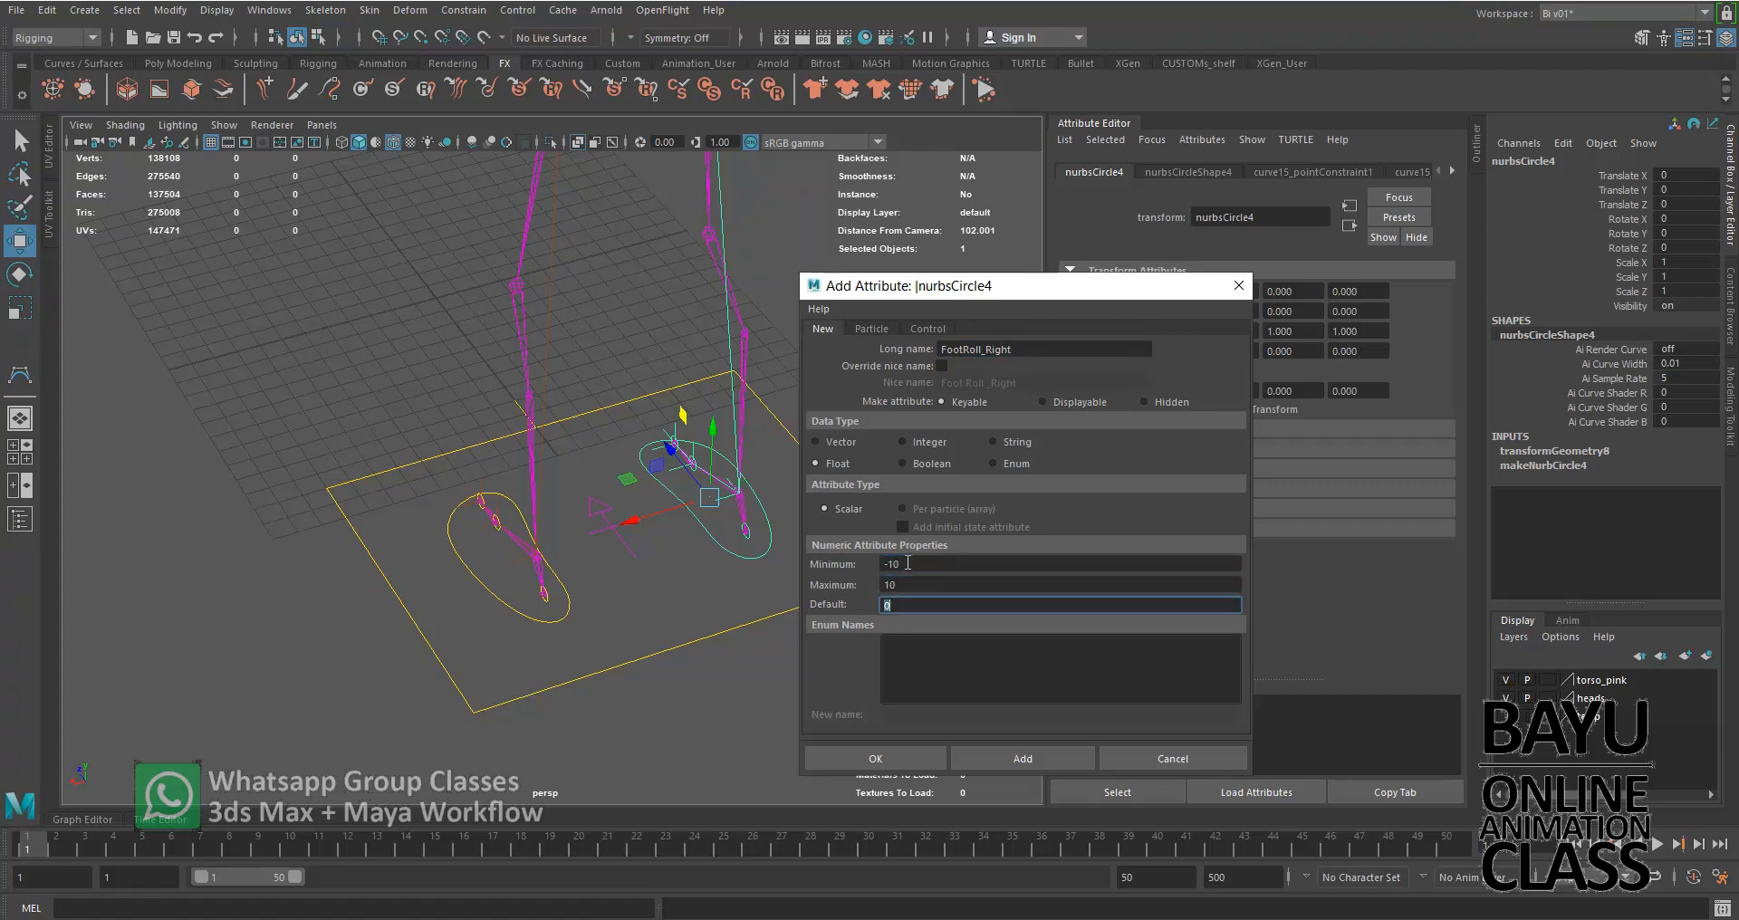
click(974, 756)
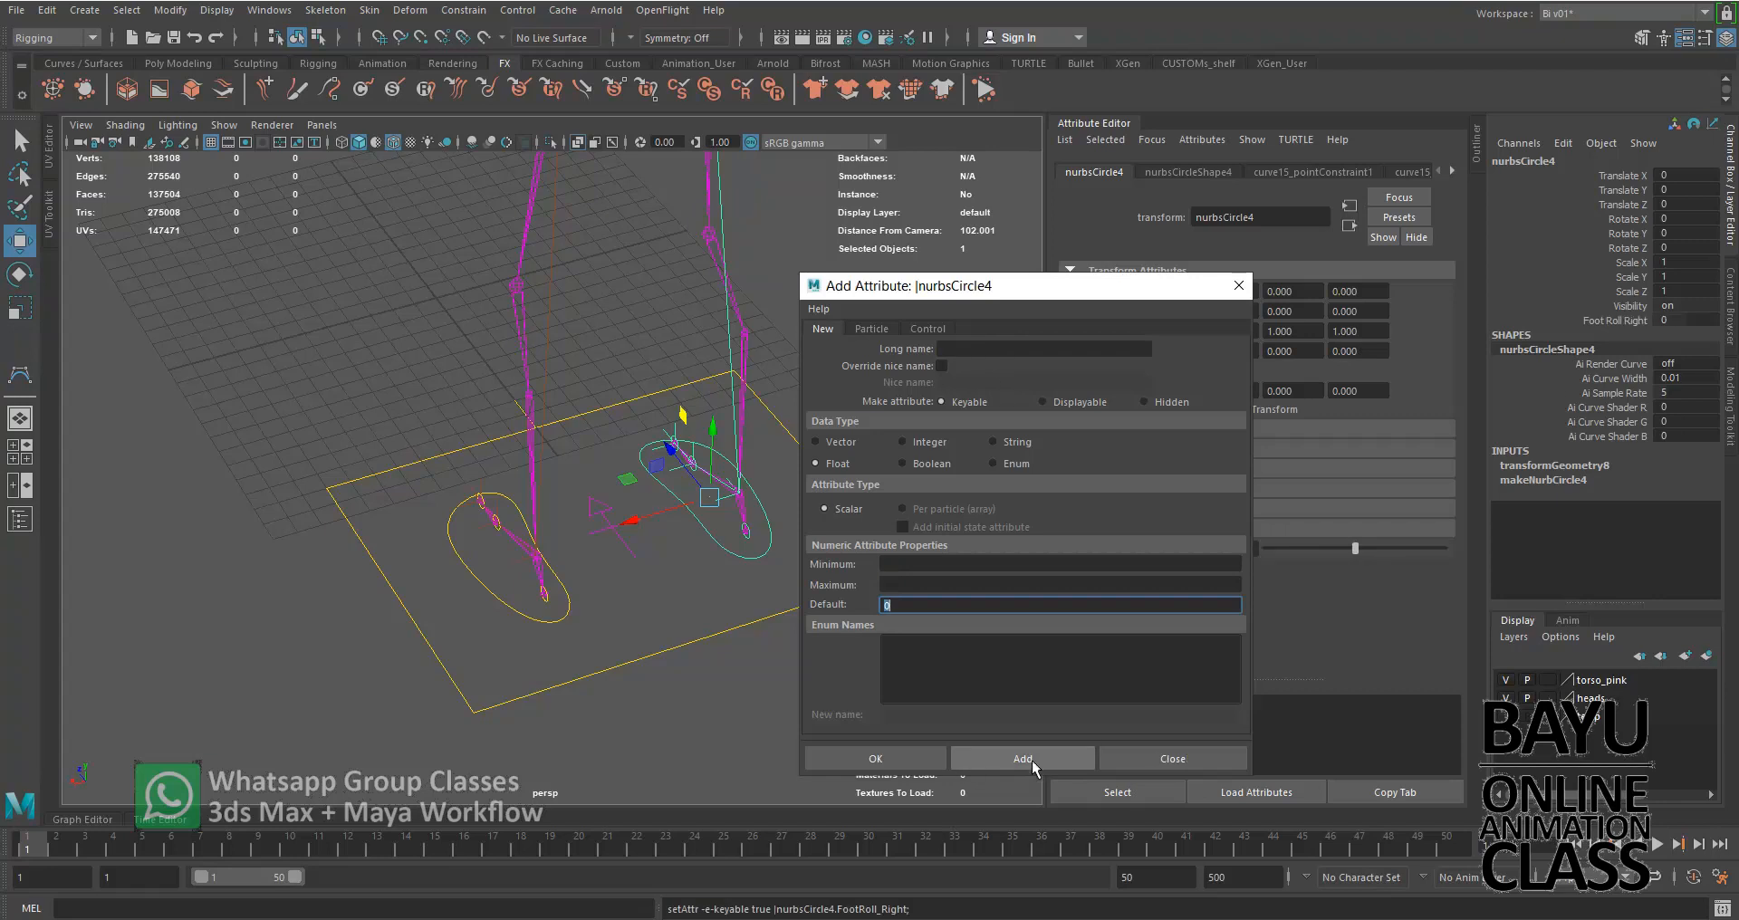
click(1178, 758)
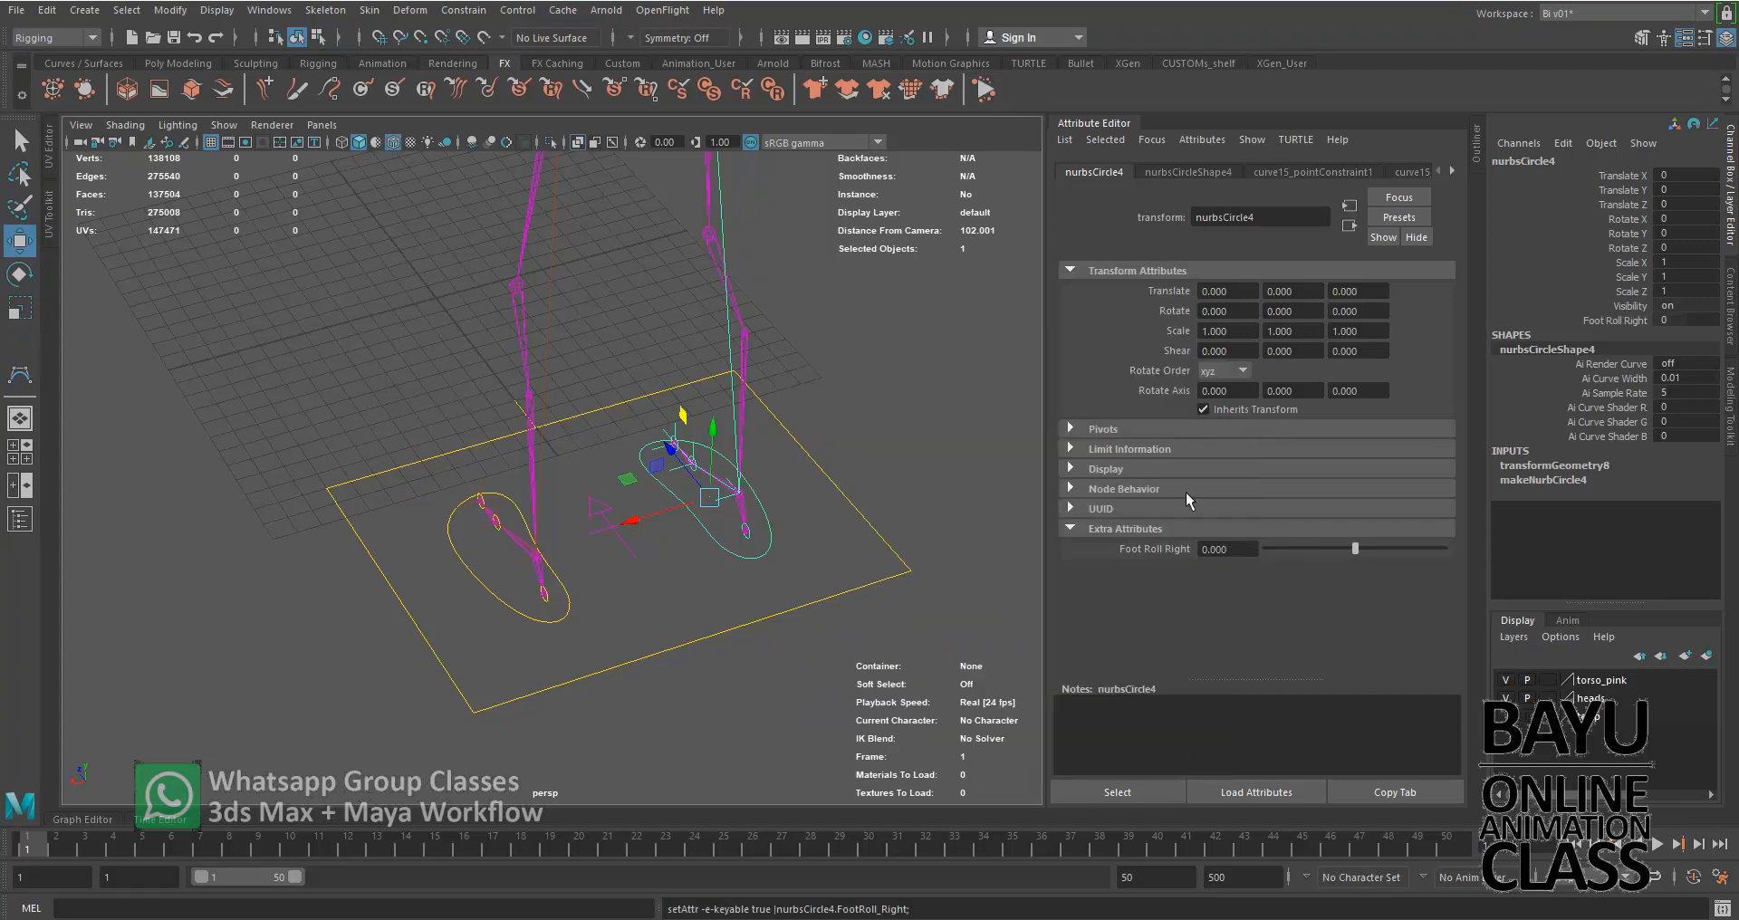
Try changing the right foot control's Foot Roll Right value and undo the change
alt+drag(360, 553, 652, 544)
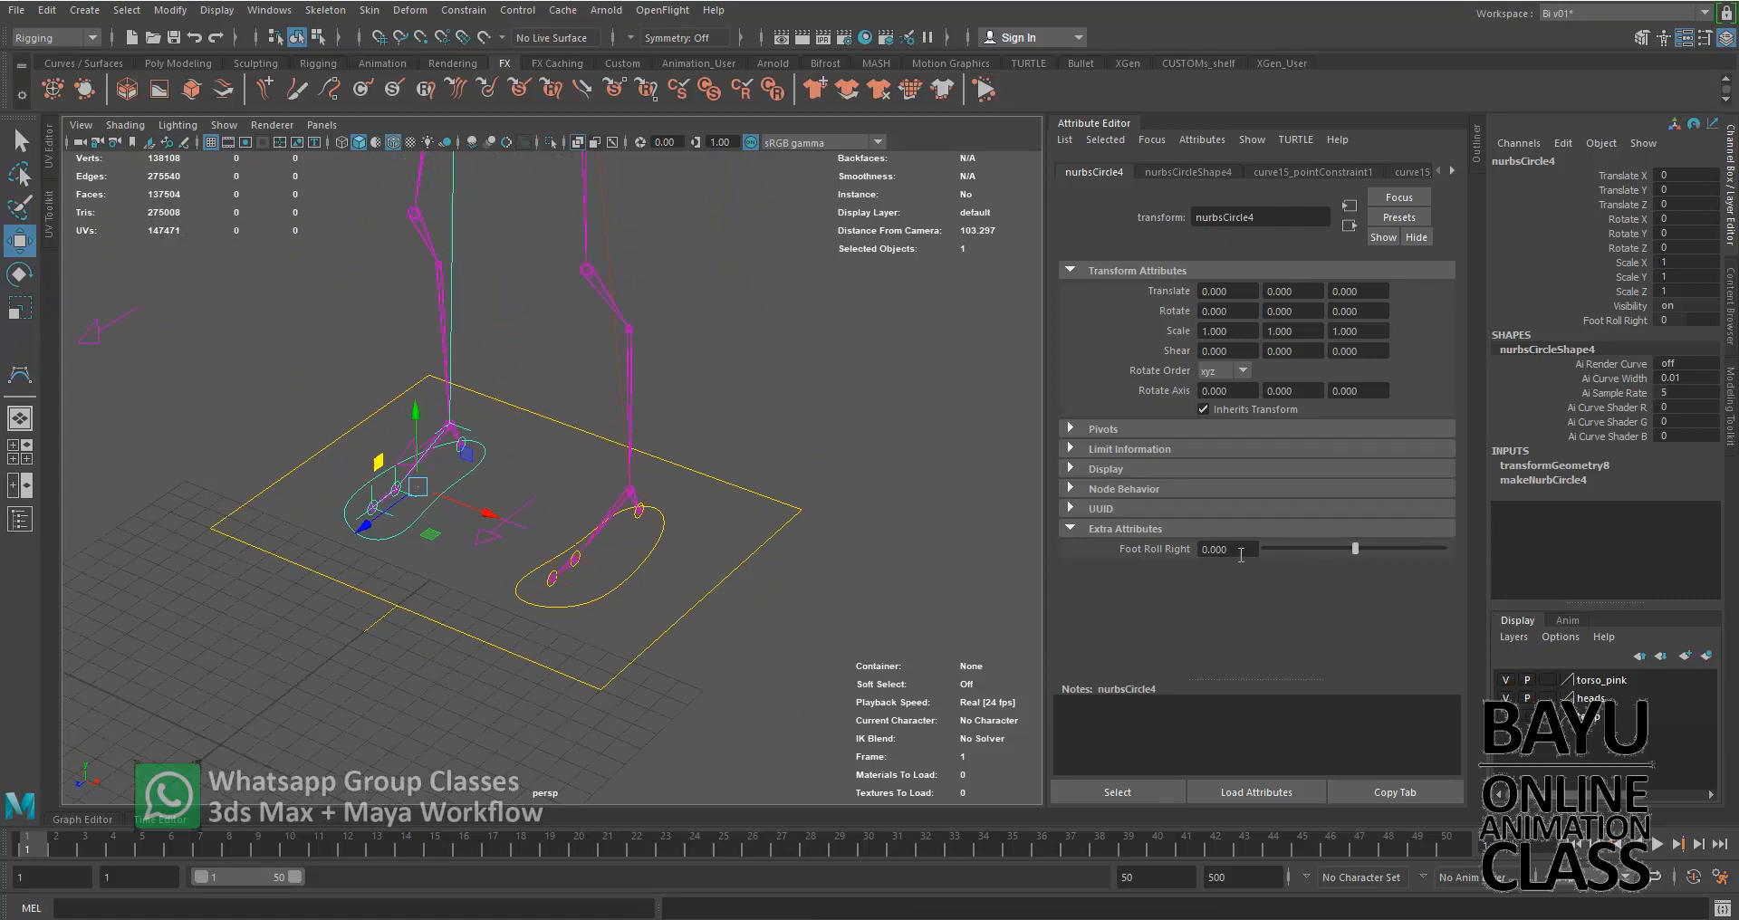
mouse_move(1357, 547)
mouse_down()
mouse_move(1385, 549)
mouse_move(1368, 549)
mouse_up()
key(ctrl+z)
Select the left foot control nurbsCircle3 and hide the Attribute Editor
scroll(625, 618, up, 5)
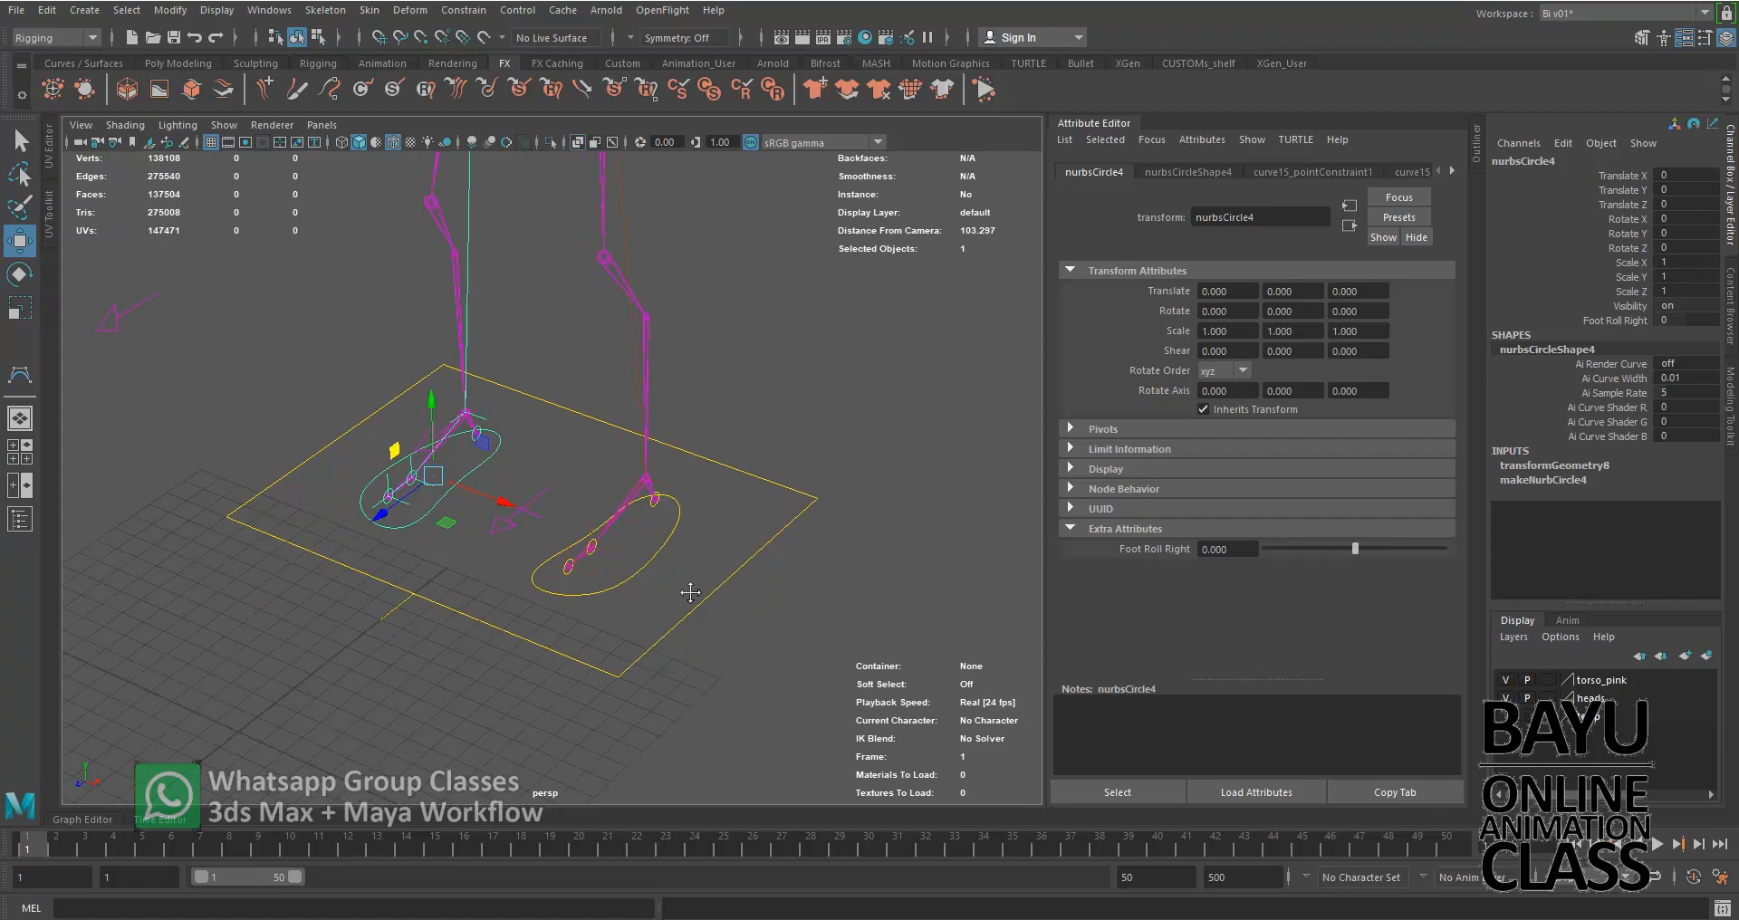
alt+middle_drag(652, 620, 656, 608)
alt+drag(673, 629, 714, 652)
alt+middle_drag(741, 647, 686, 627)
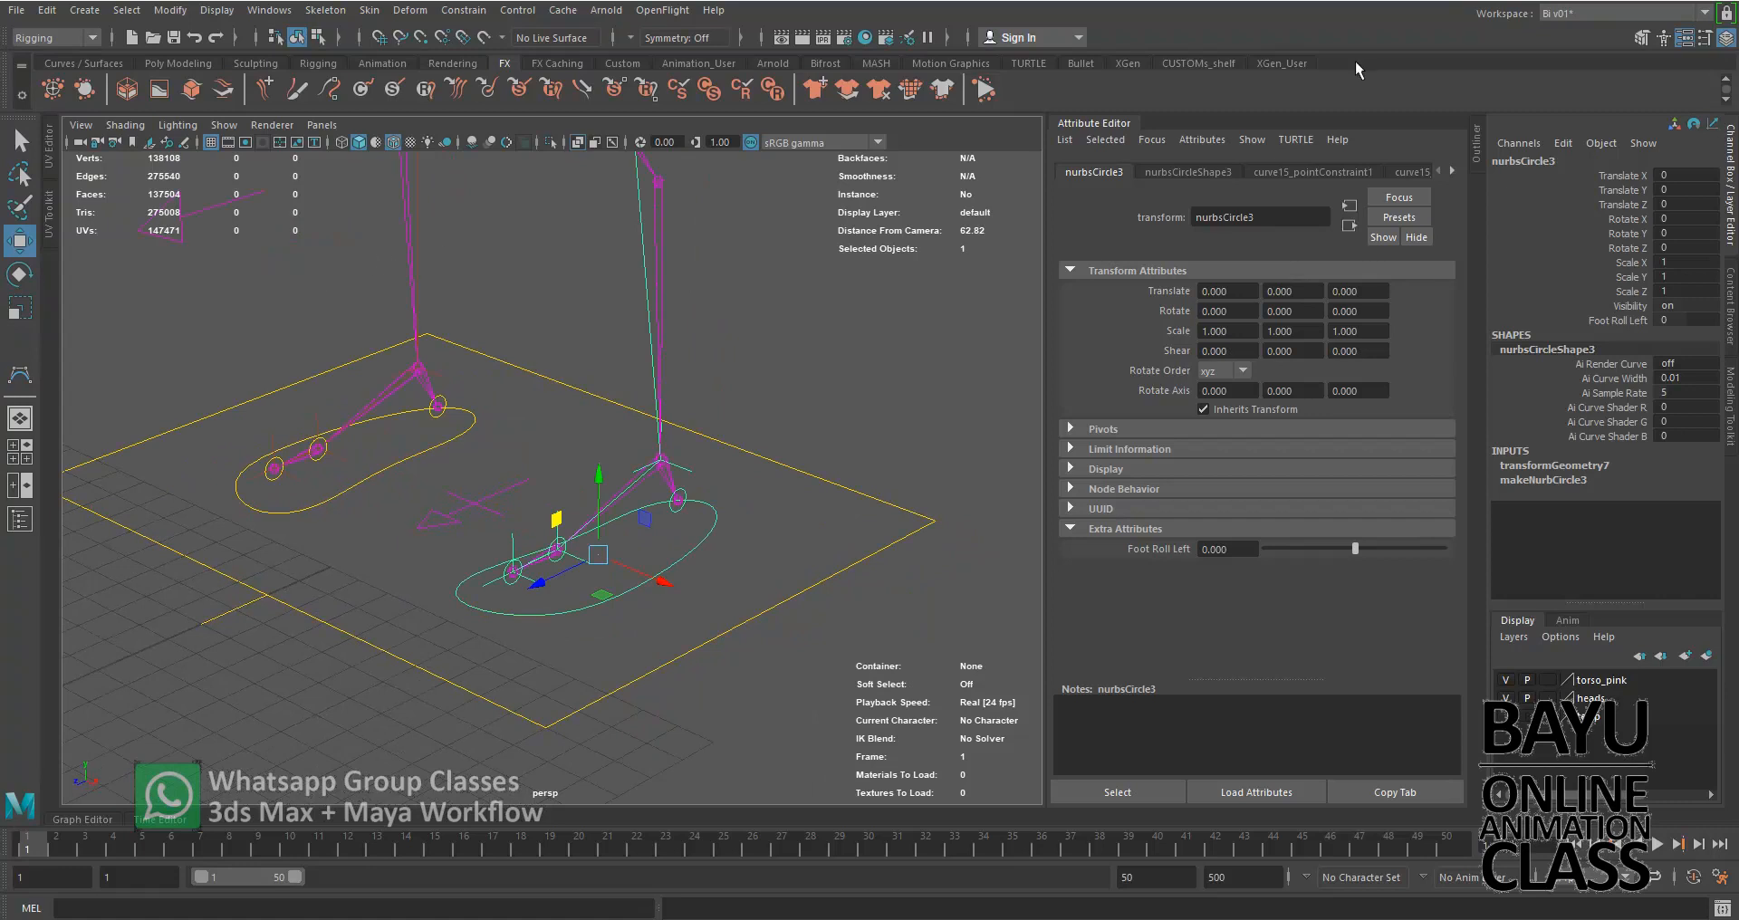
key(ctrl+a)
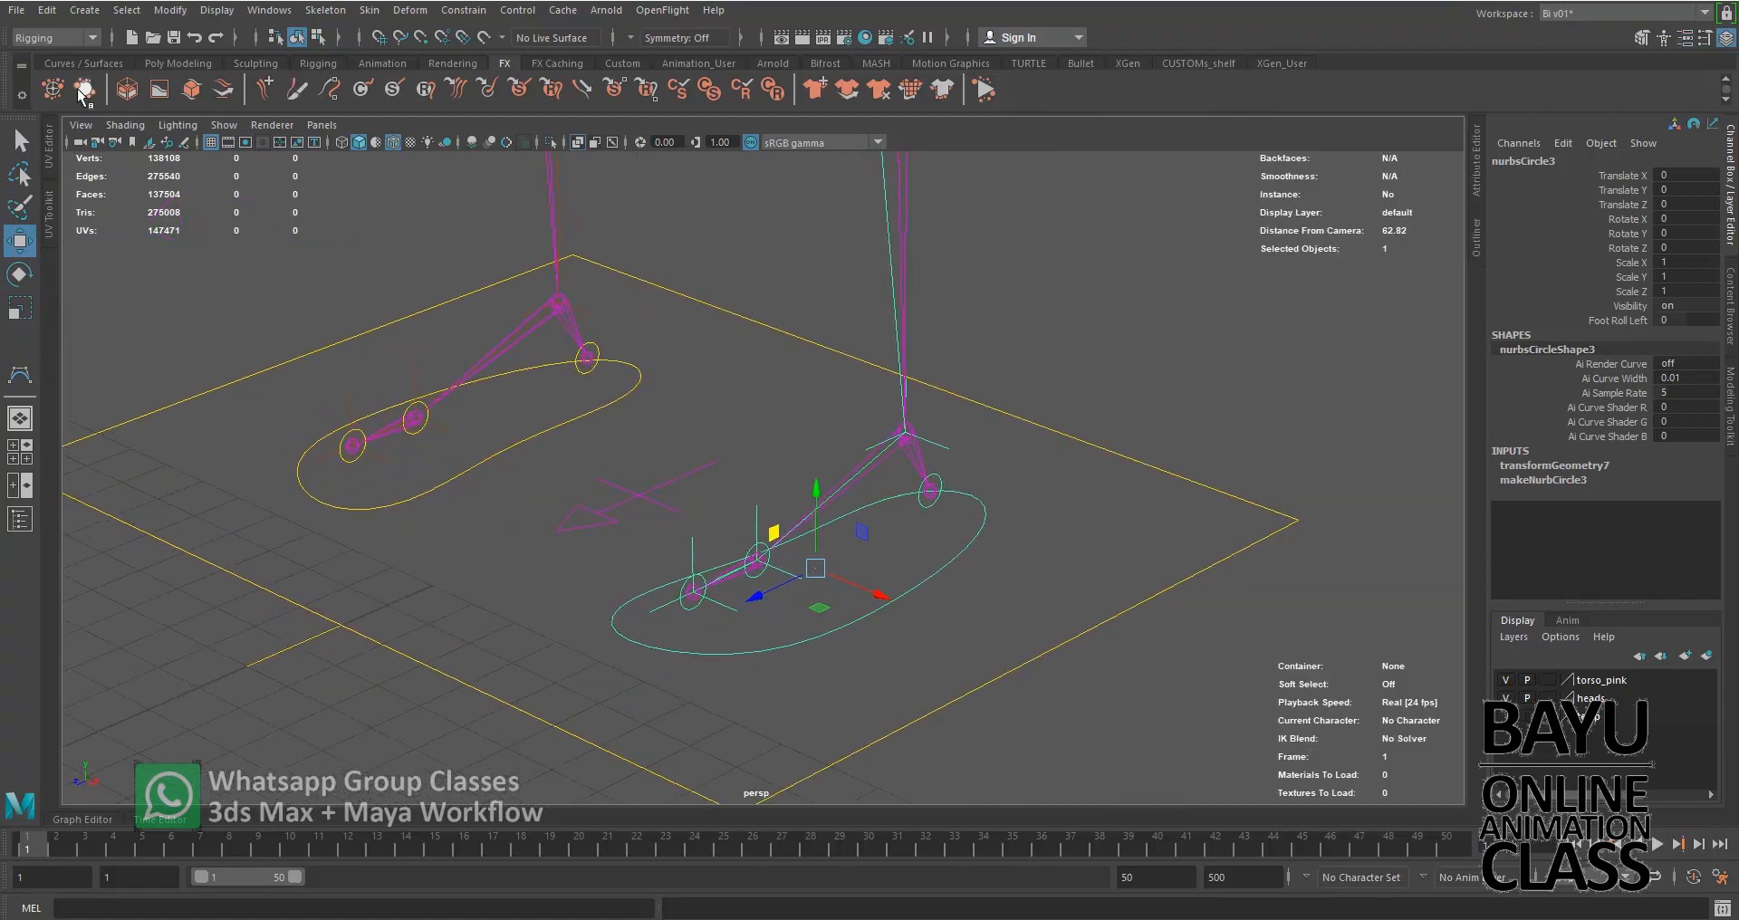
Switch to the Animation menu set and open the Set Driven Key window
click(59, 38)
click(68, 94)
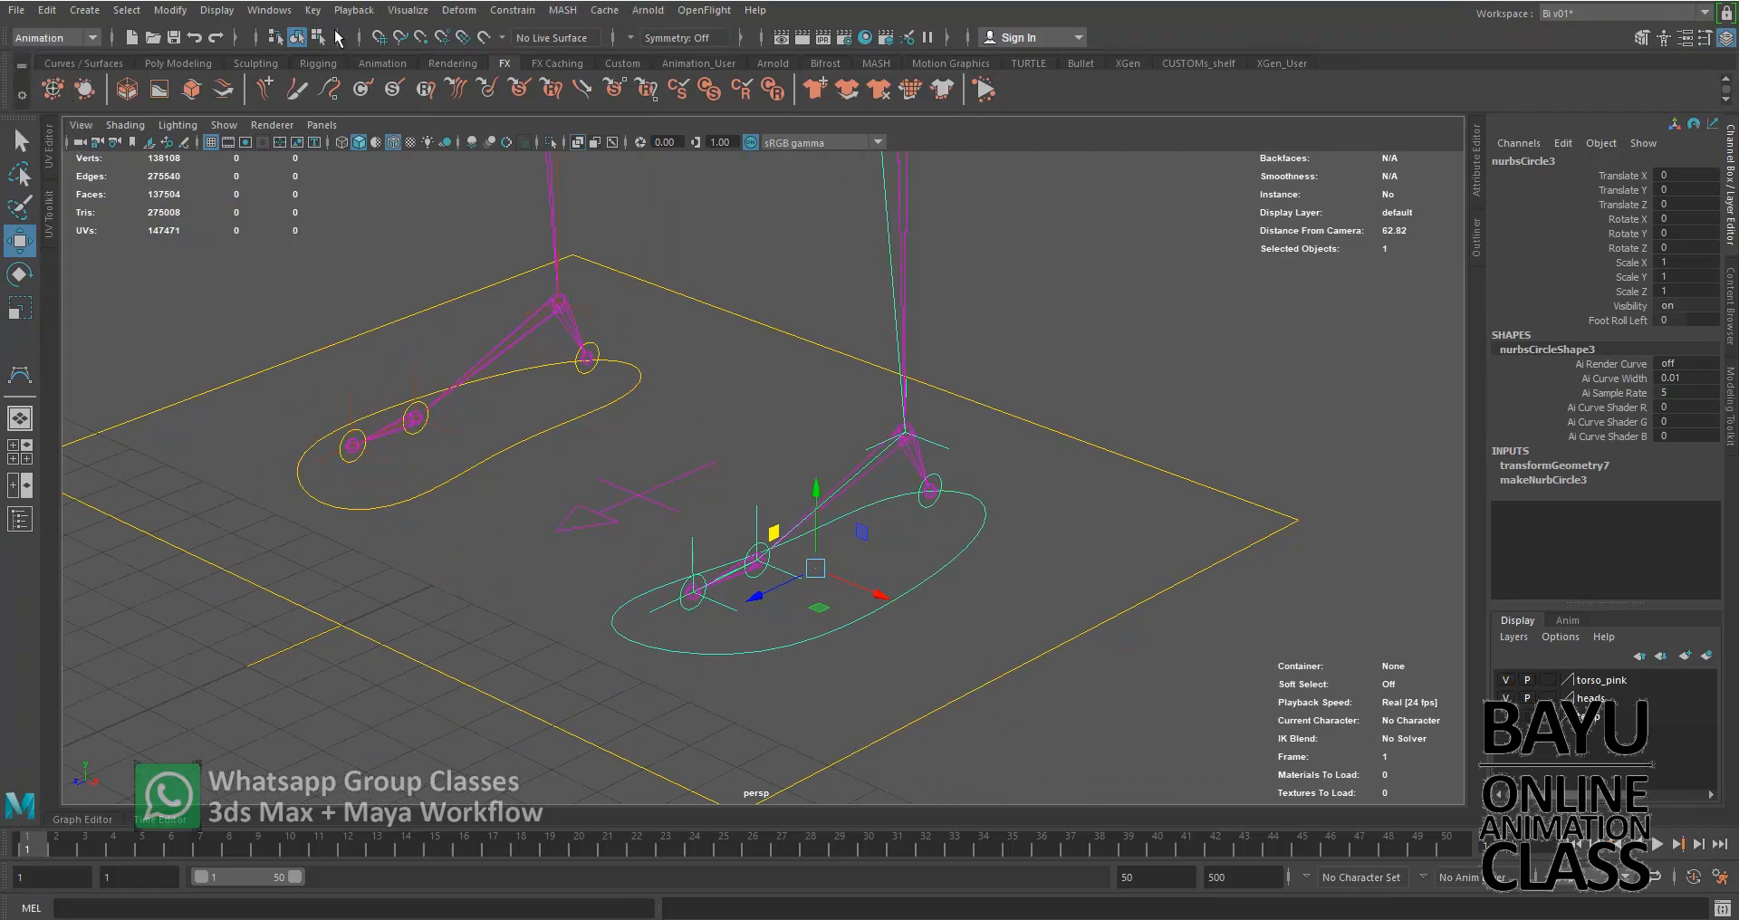
click(313, 11)
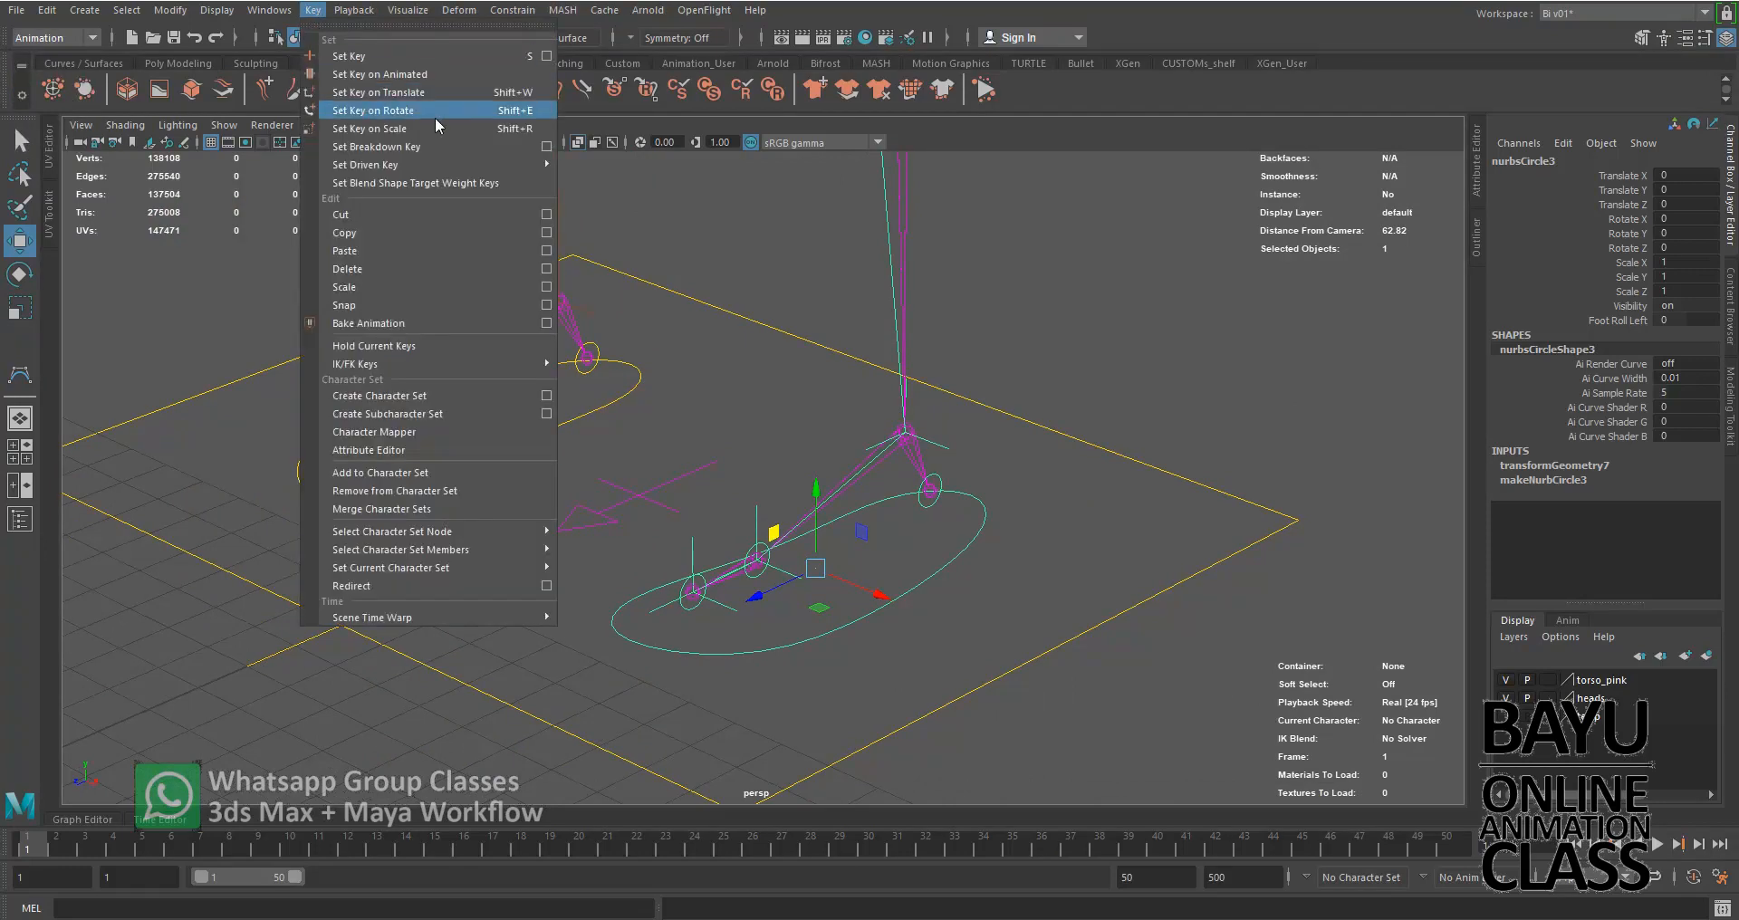
mouse_move(443, 165)
click(619, 181)
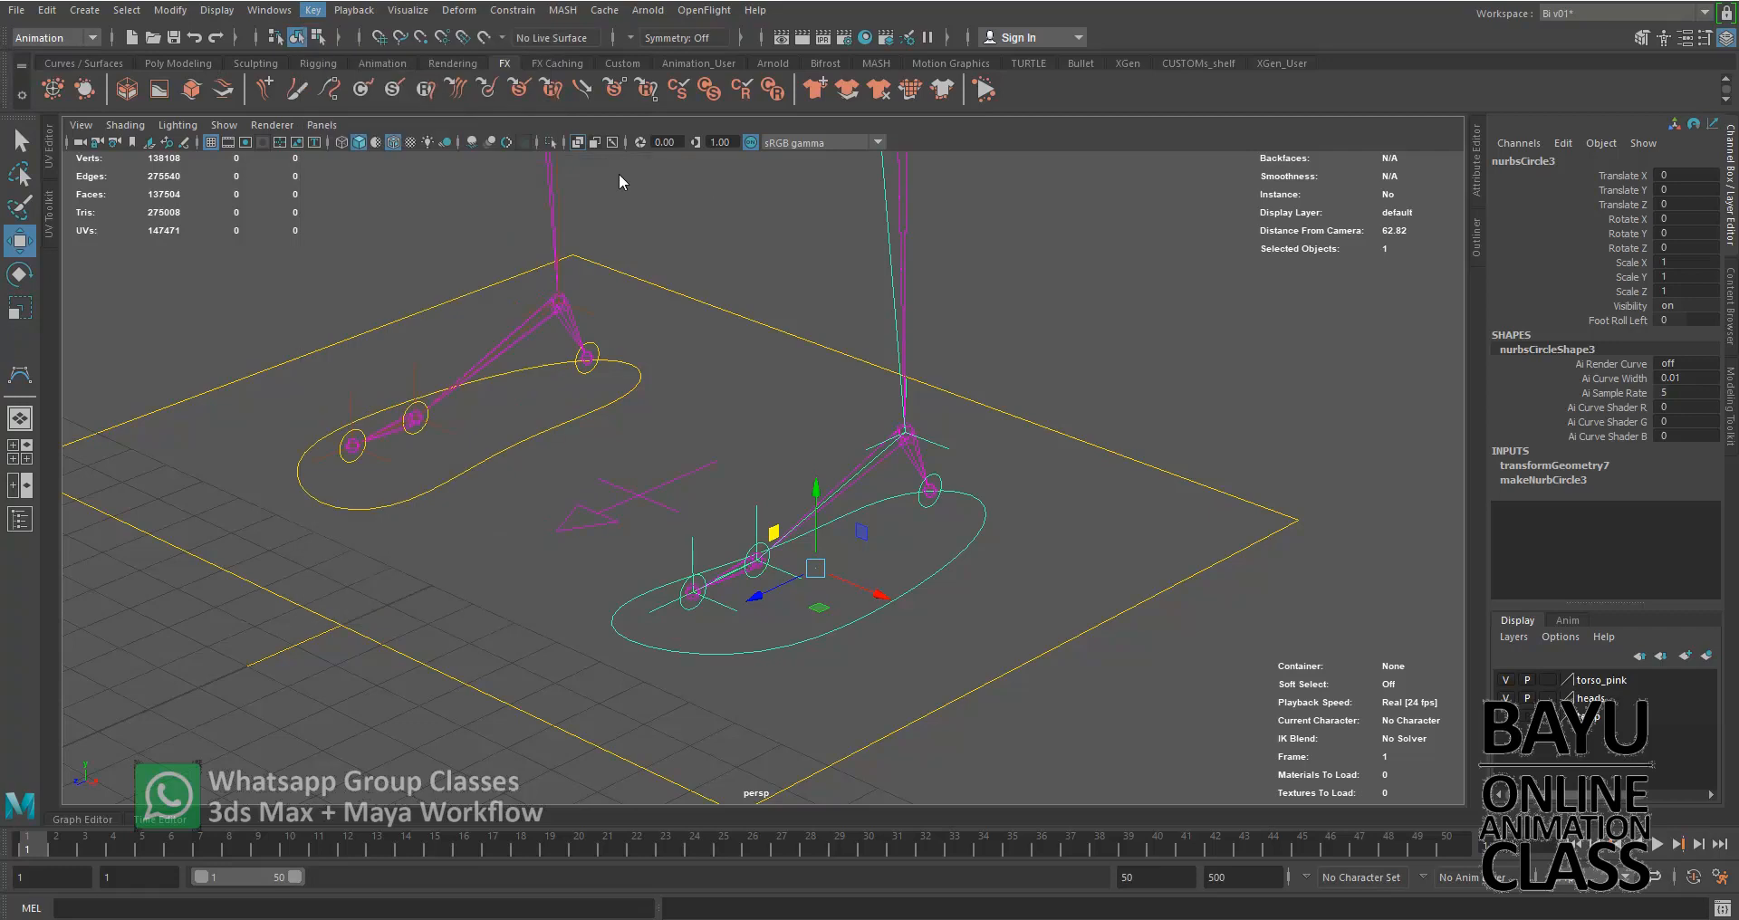
Load the left foot control nurbsCircle3 as the driver and choose its Foot Roll Left attribute
drag(1063, 230, 1266, 209)
alt+middle_drag(877, 540, 759, 534)
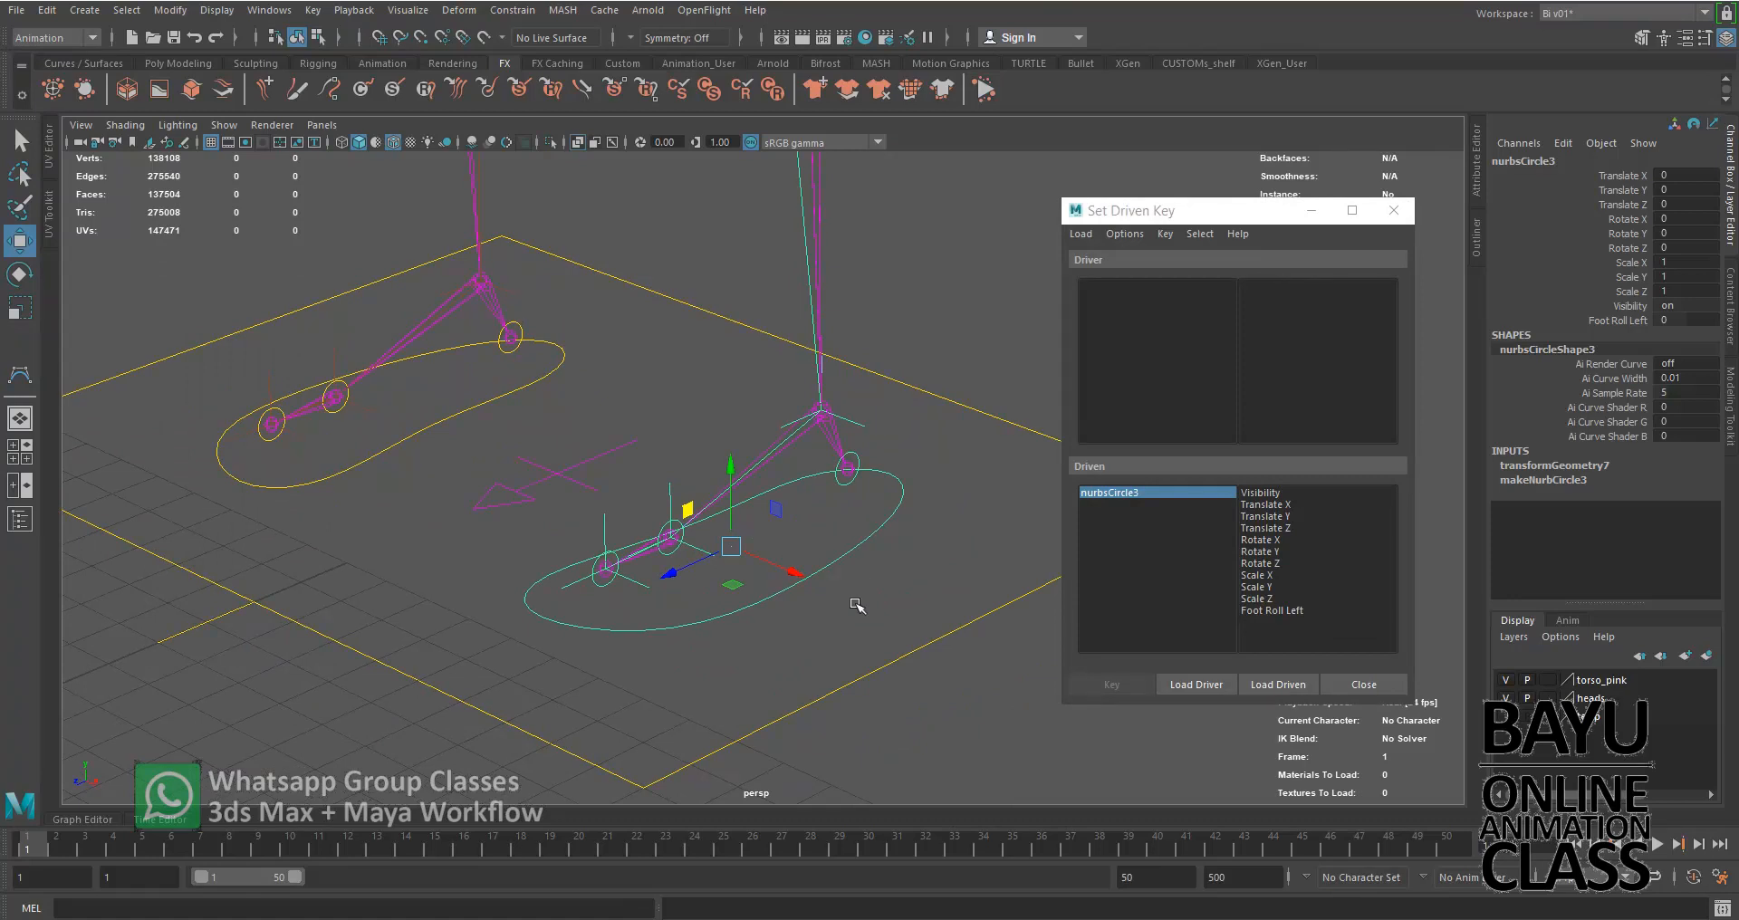
click(1180, 685)
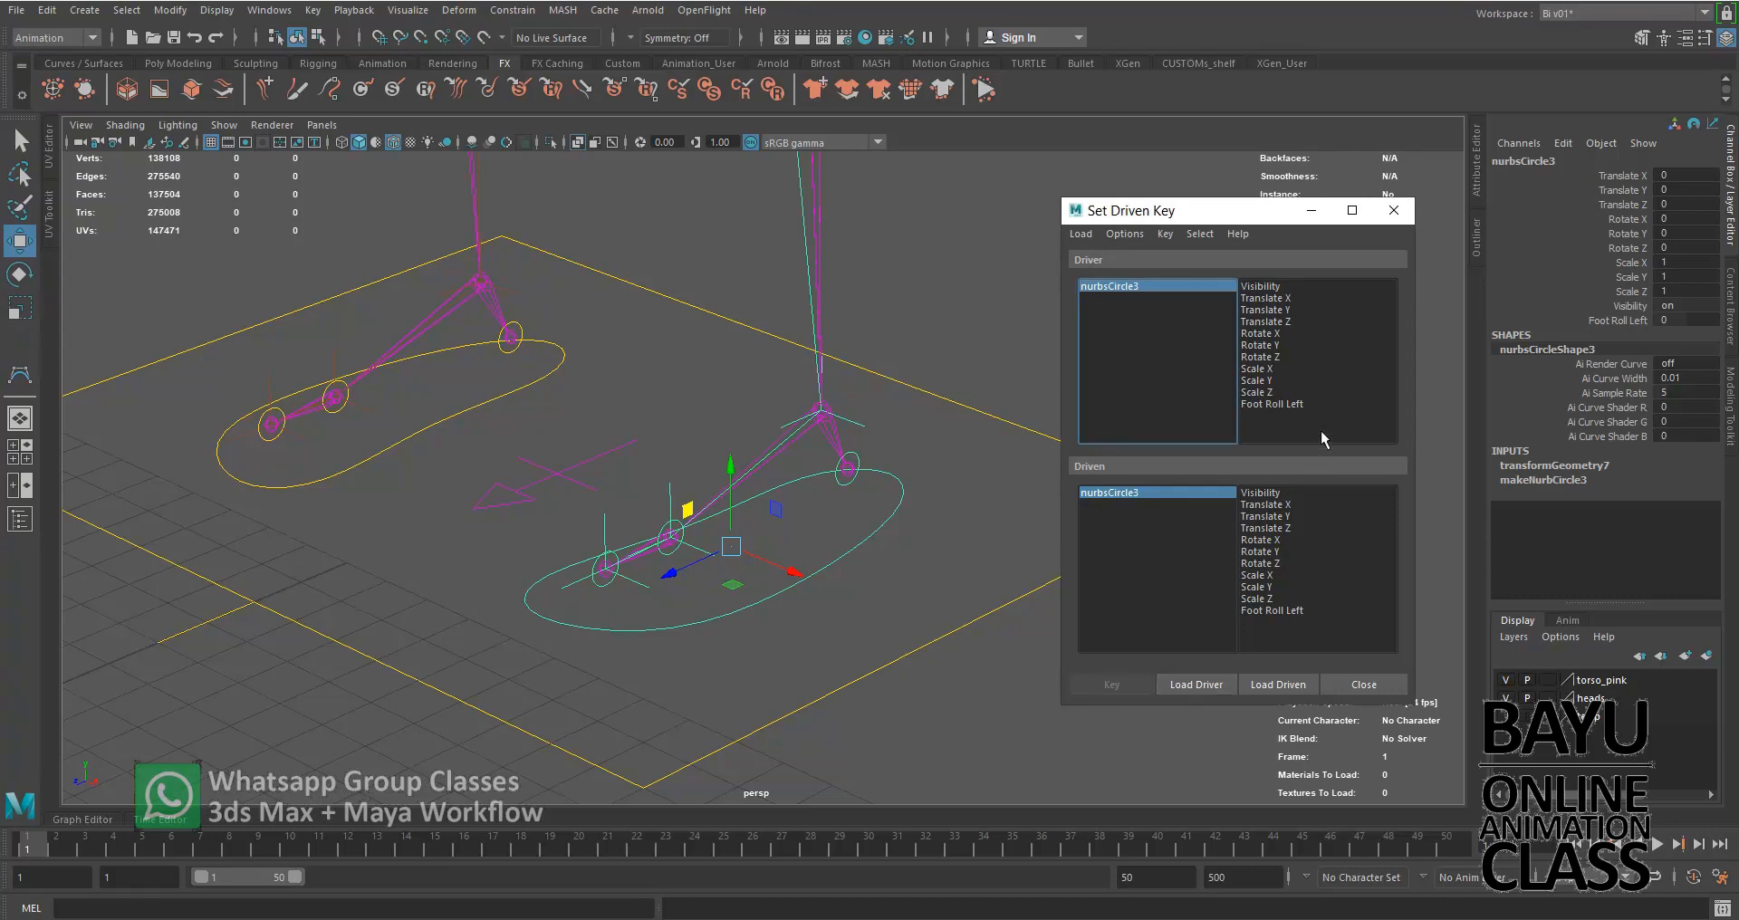
click(1299, 405)
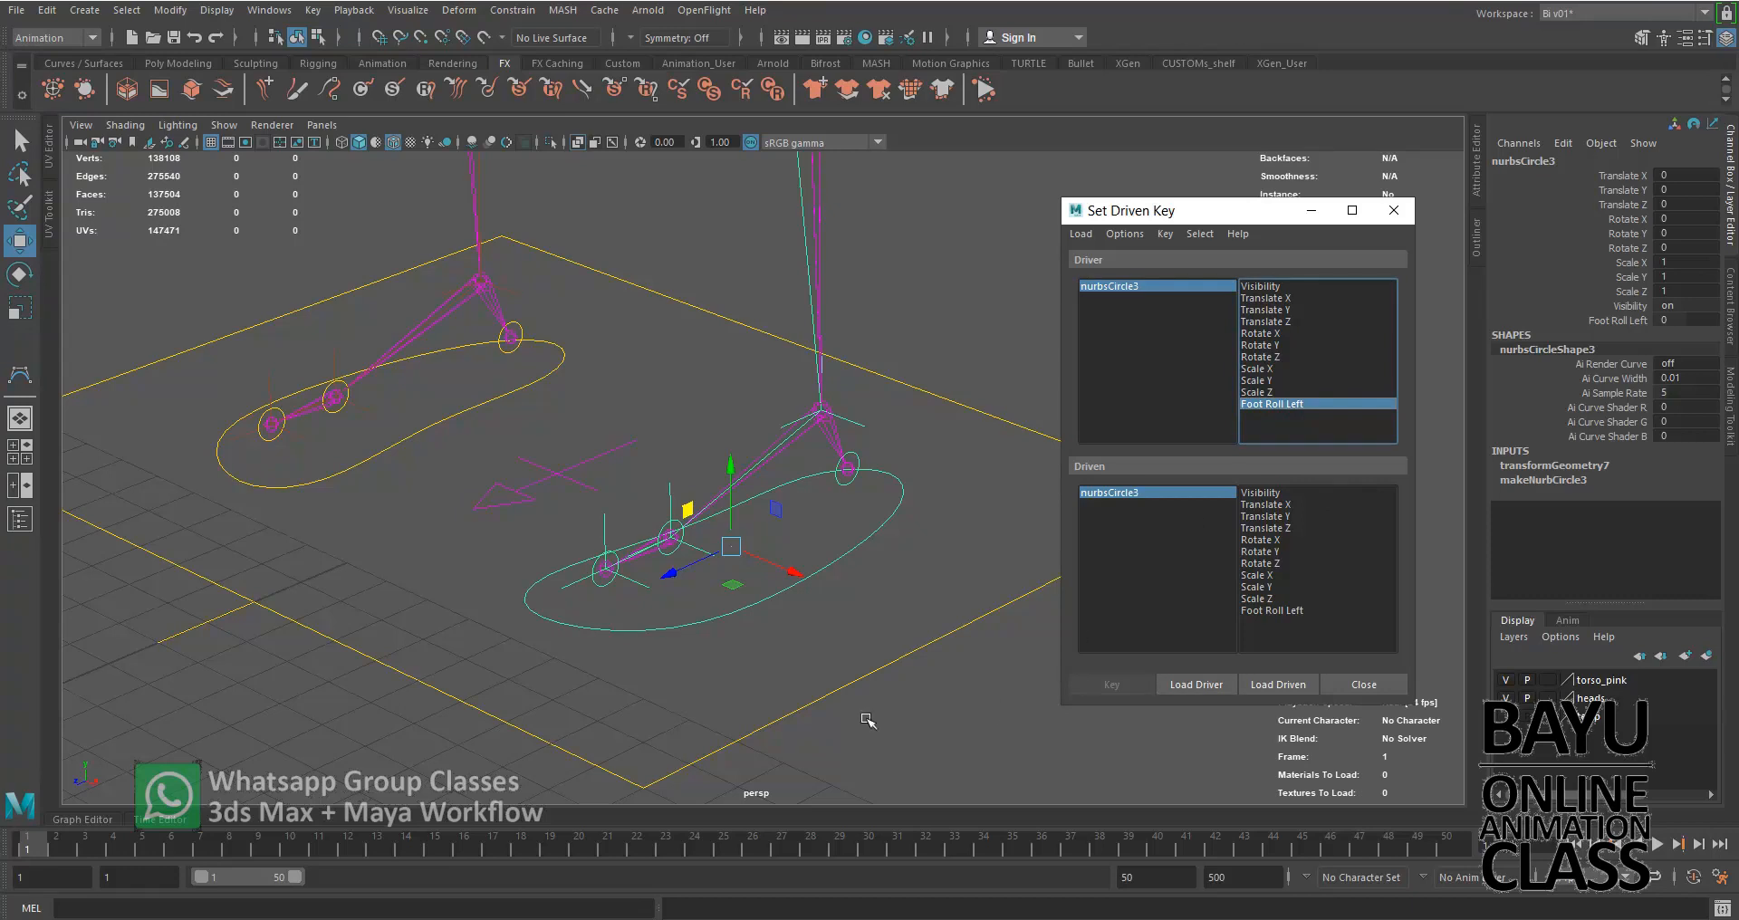
Load the left foot's ball and toe controls, nurbsCircle5 and nurbsCircle6, as driven objects and choose Rotate X for both
alt+middle_drag(748, 665, 698, 646)
scroll(690, 639, up, 2)
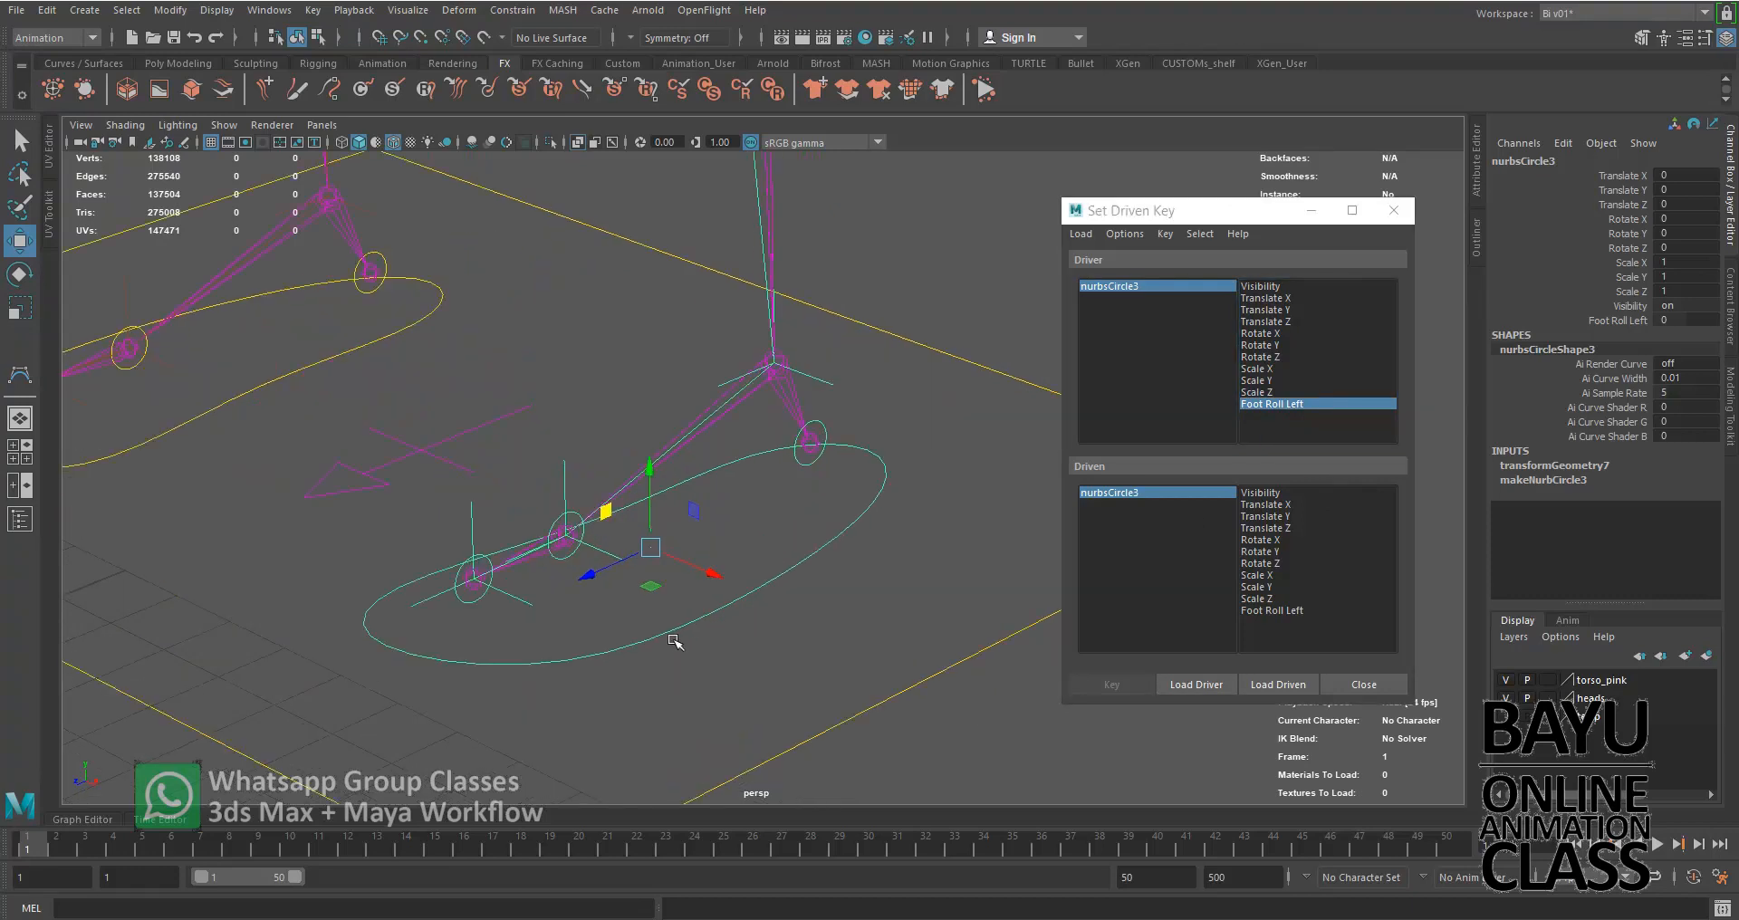
scroll(751, 688, up, 2)
click(589, 572)
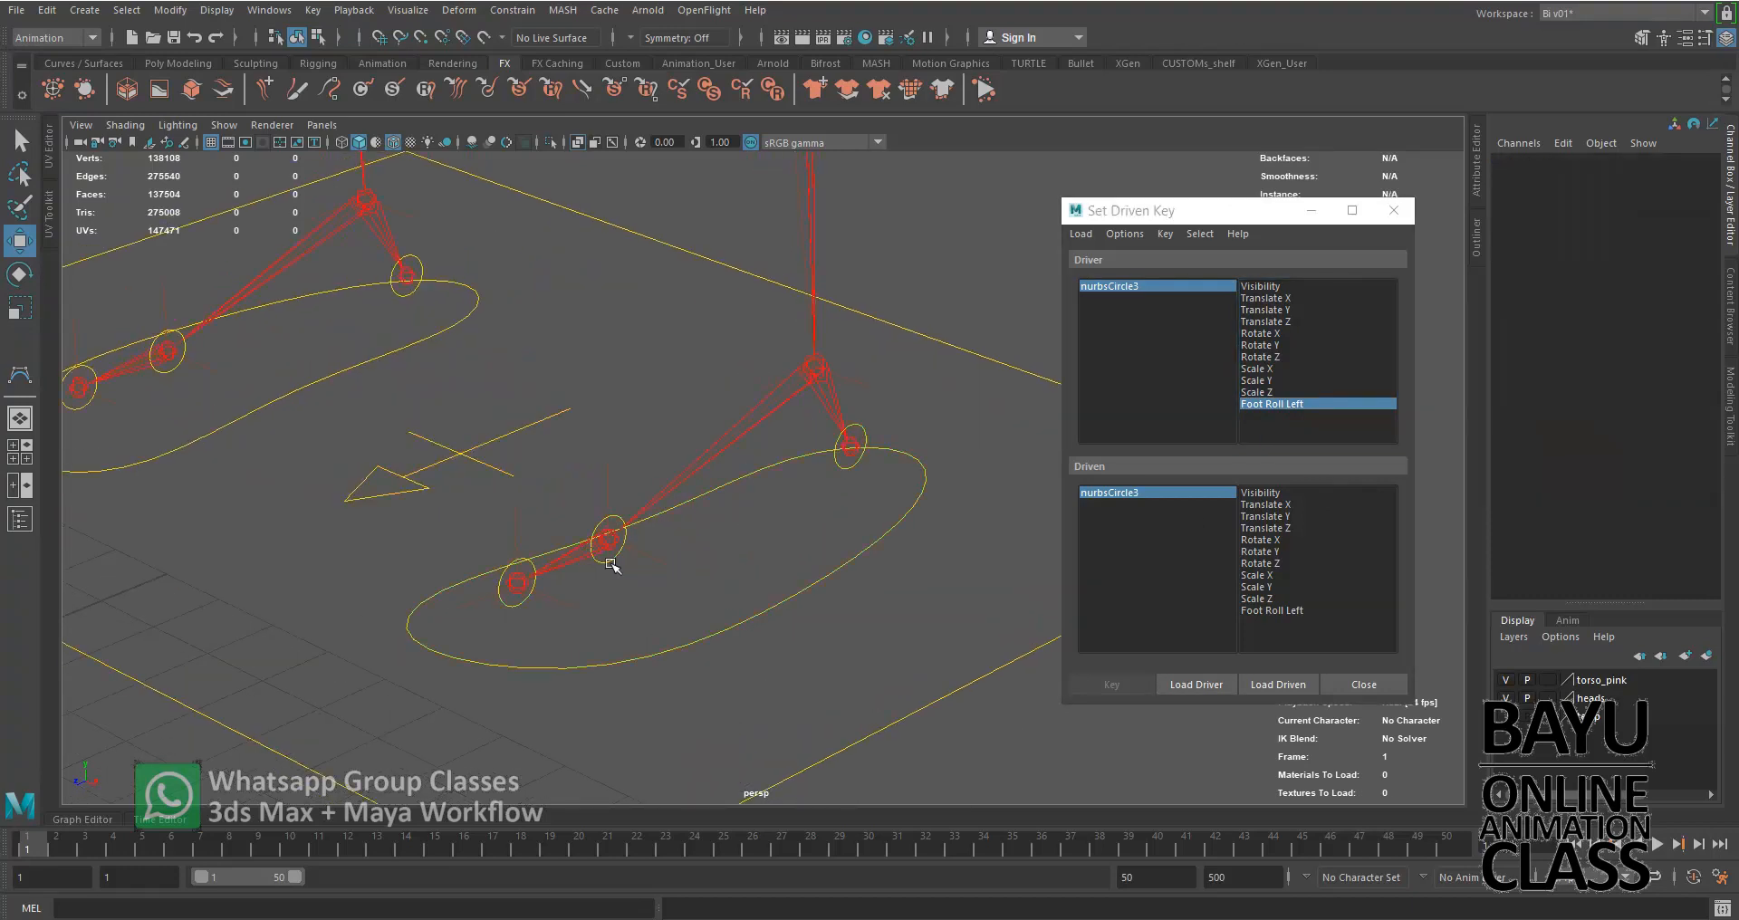
click(604, 558)
click(521, 604)
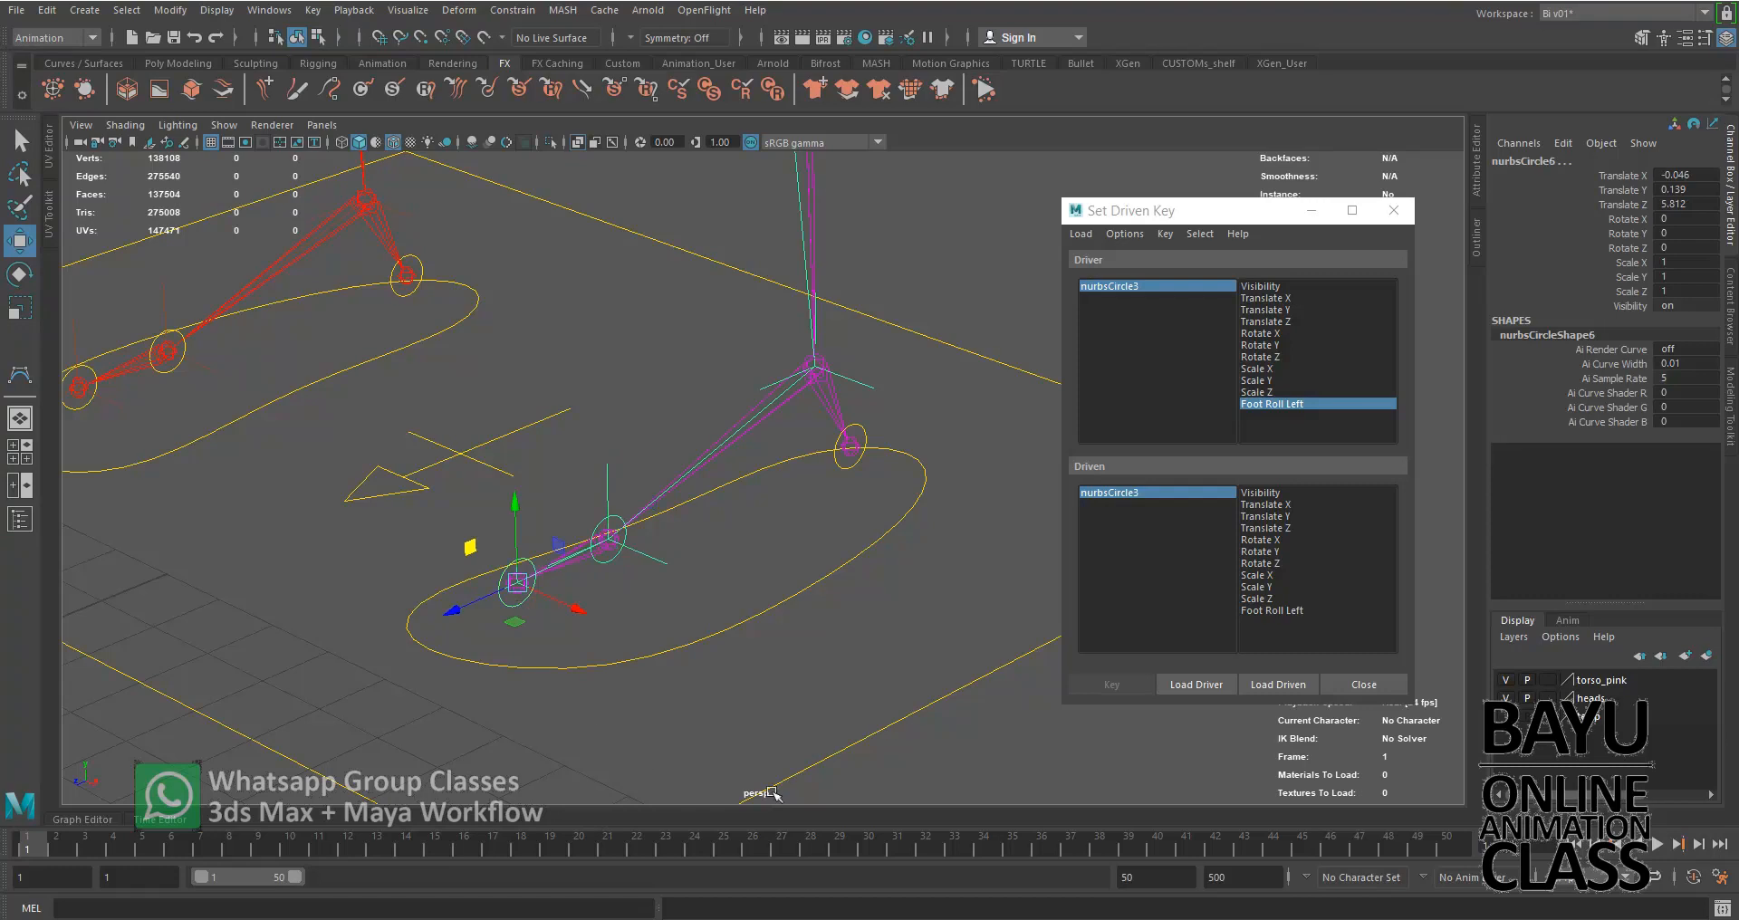
click(1295, 688)
drag(1144, 491, 1144, 505)
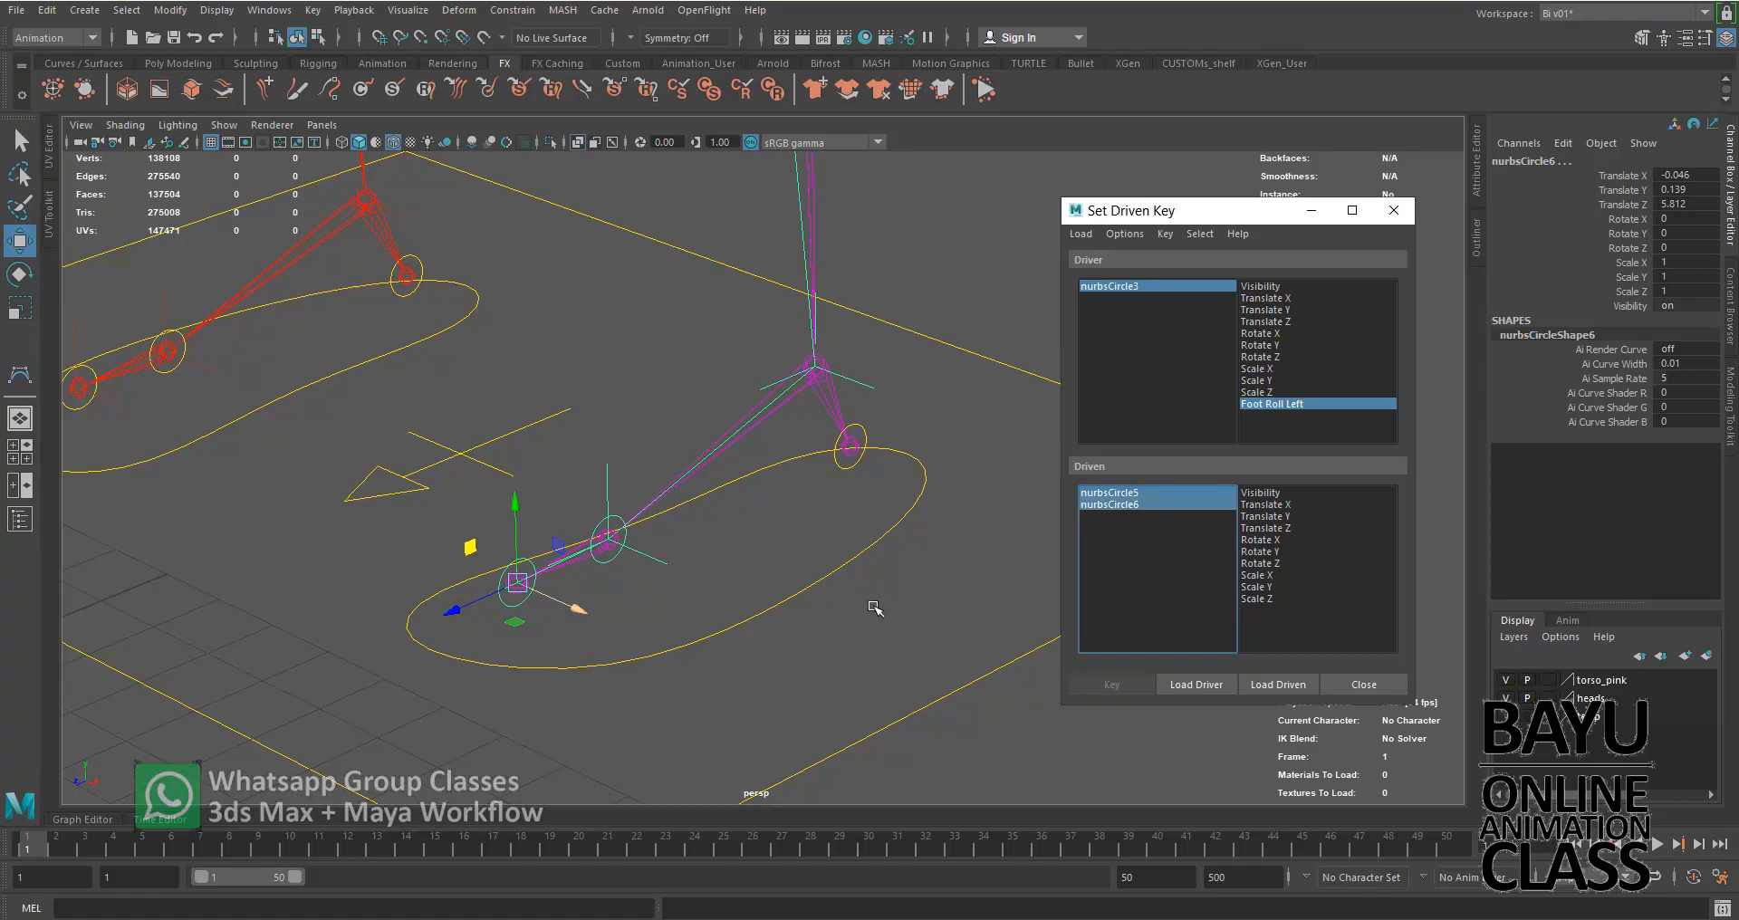
click(1278, 540)
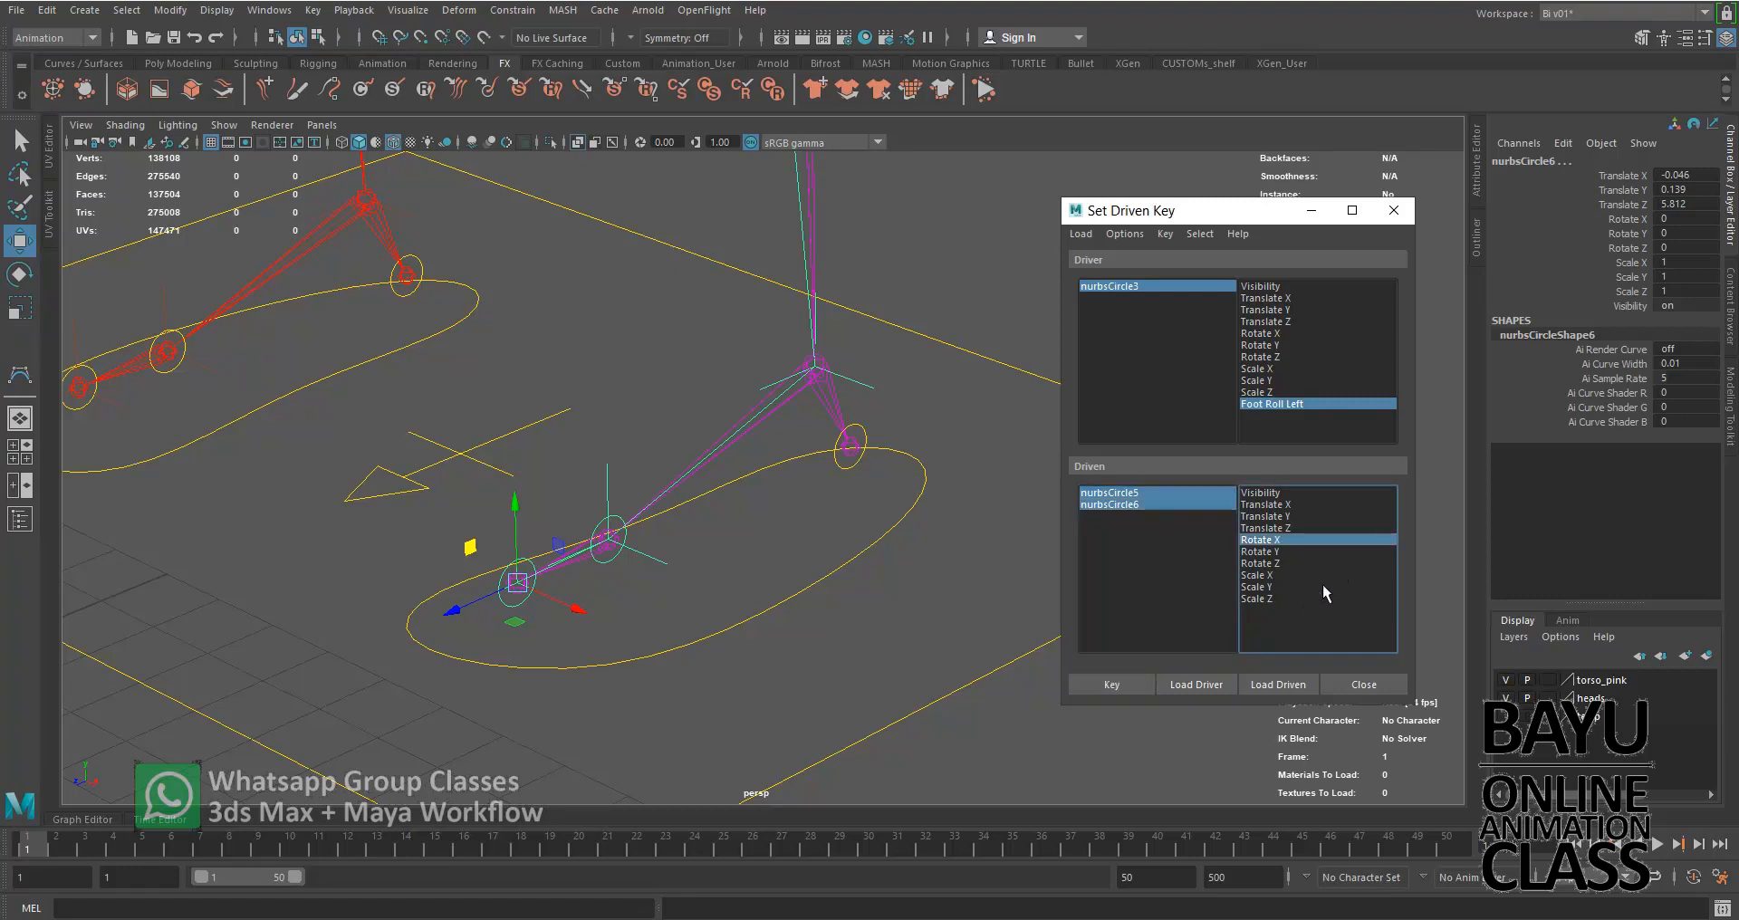
Set the neutral driven key linking nurbsCircle3's Foot Roll Left to Rotate X of nurbsCircle5 and nurbsCircle6
click(1201, 287)
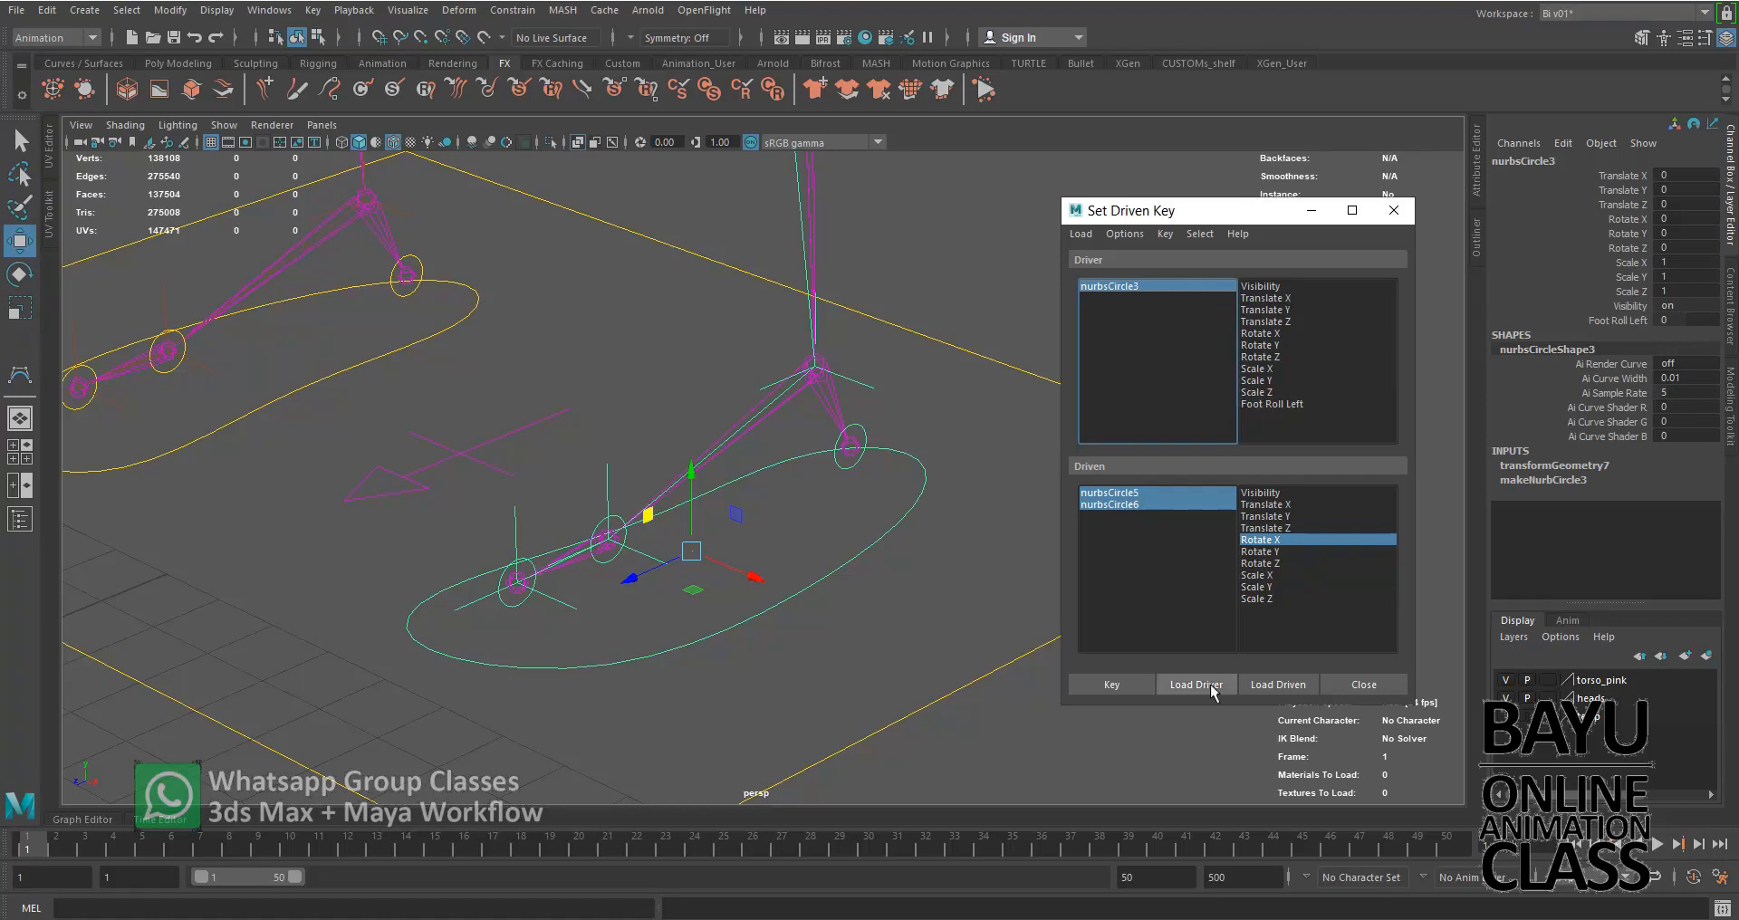
click(1150, 498)
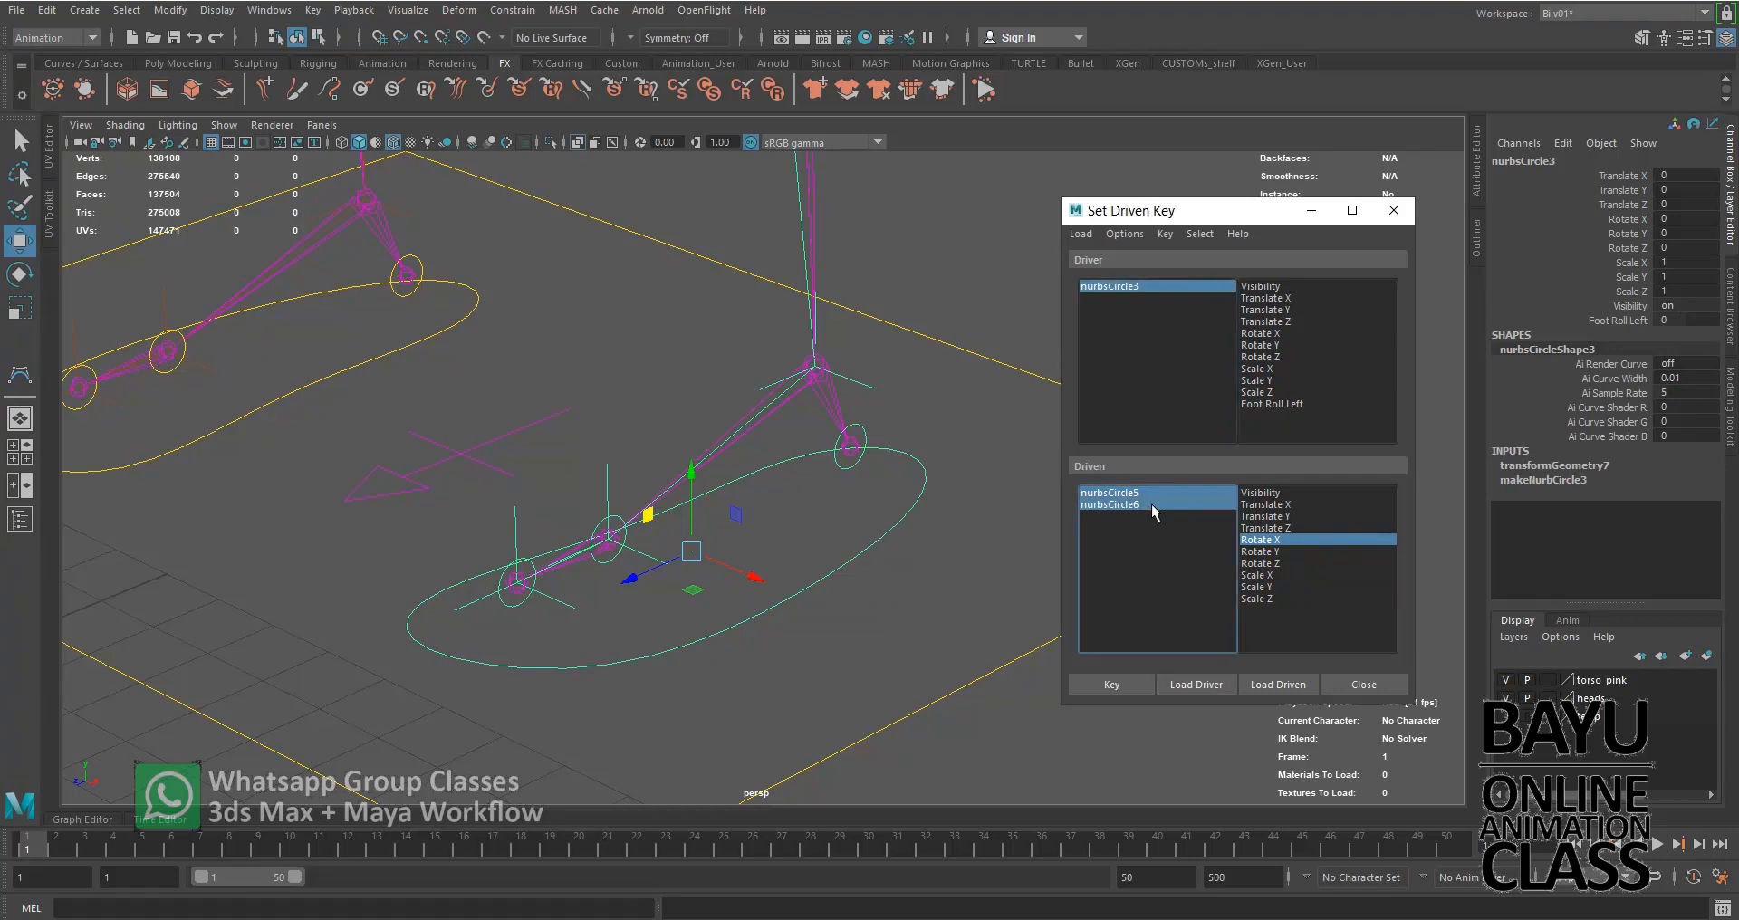
click(1273, 541)
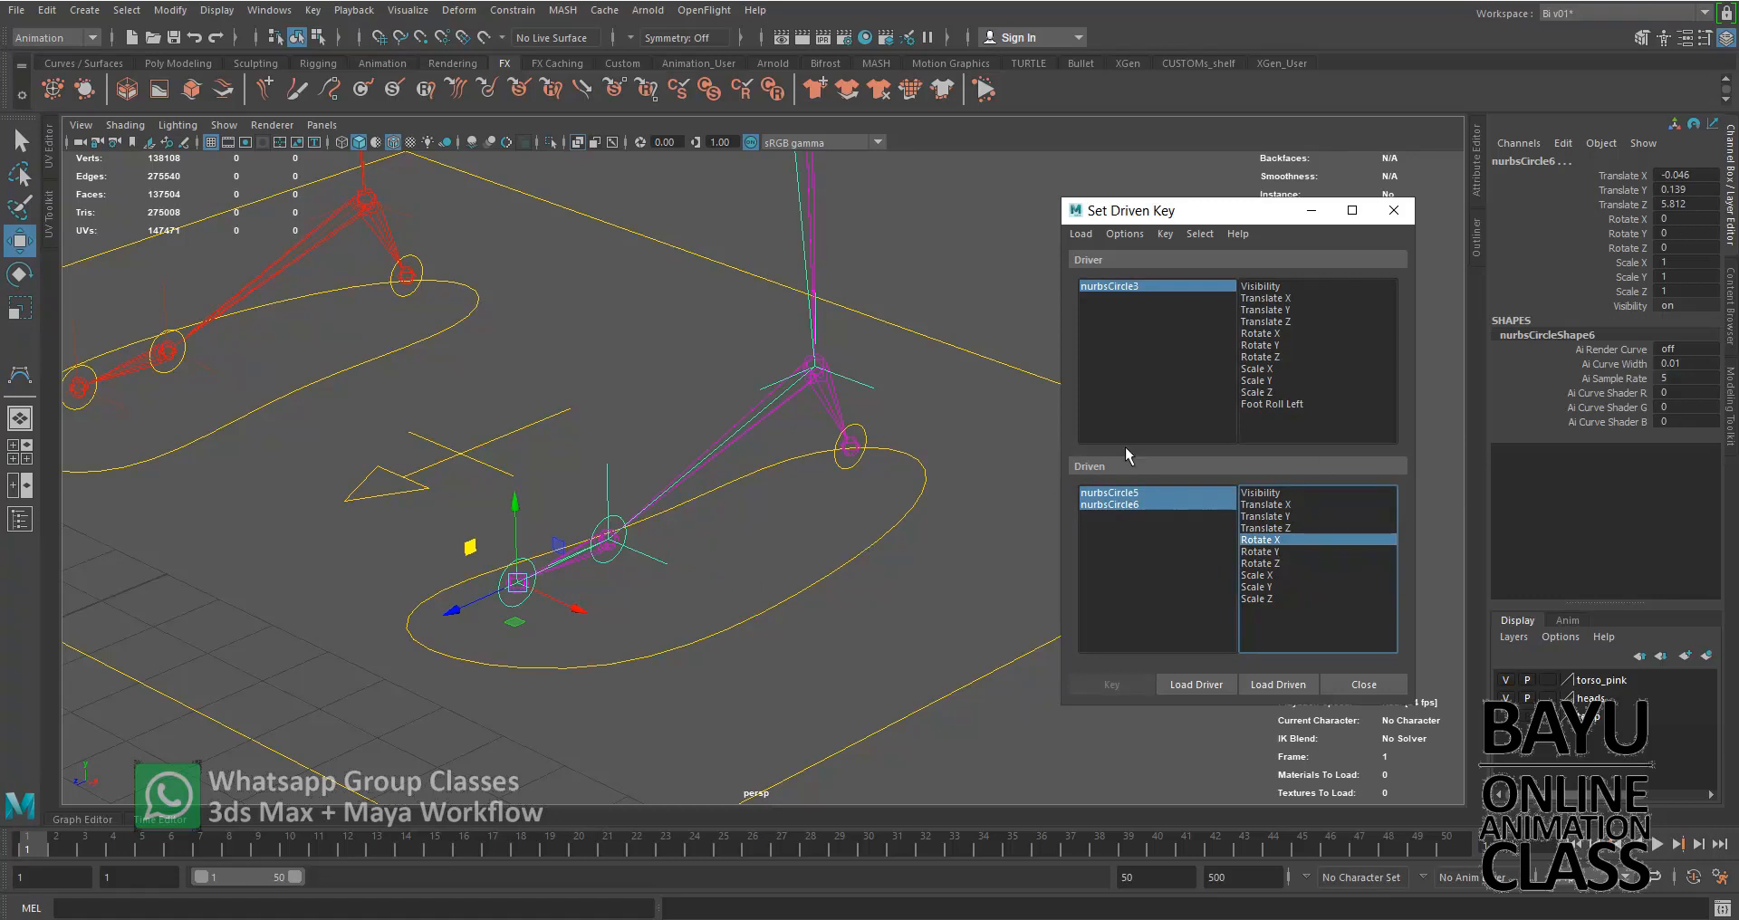
click(1277, 404)
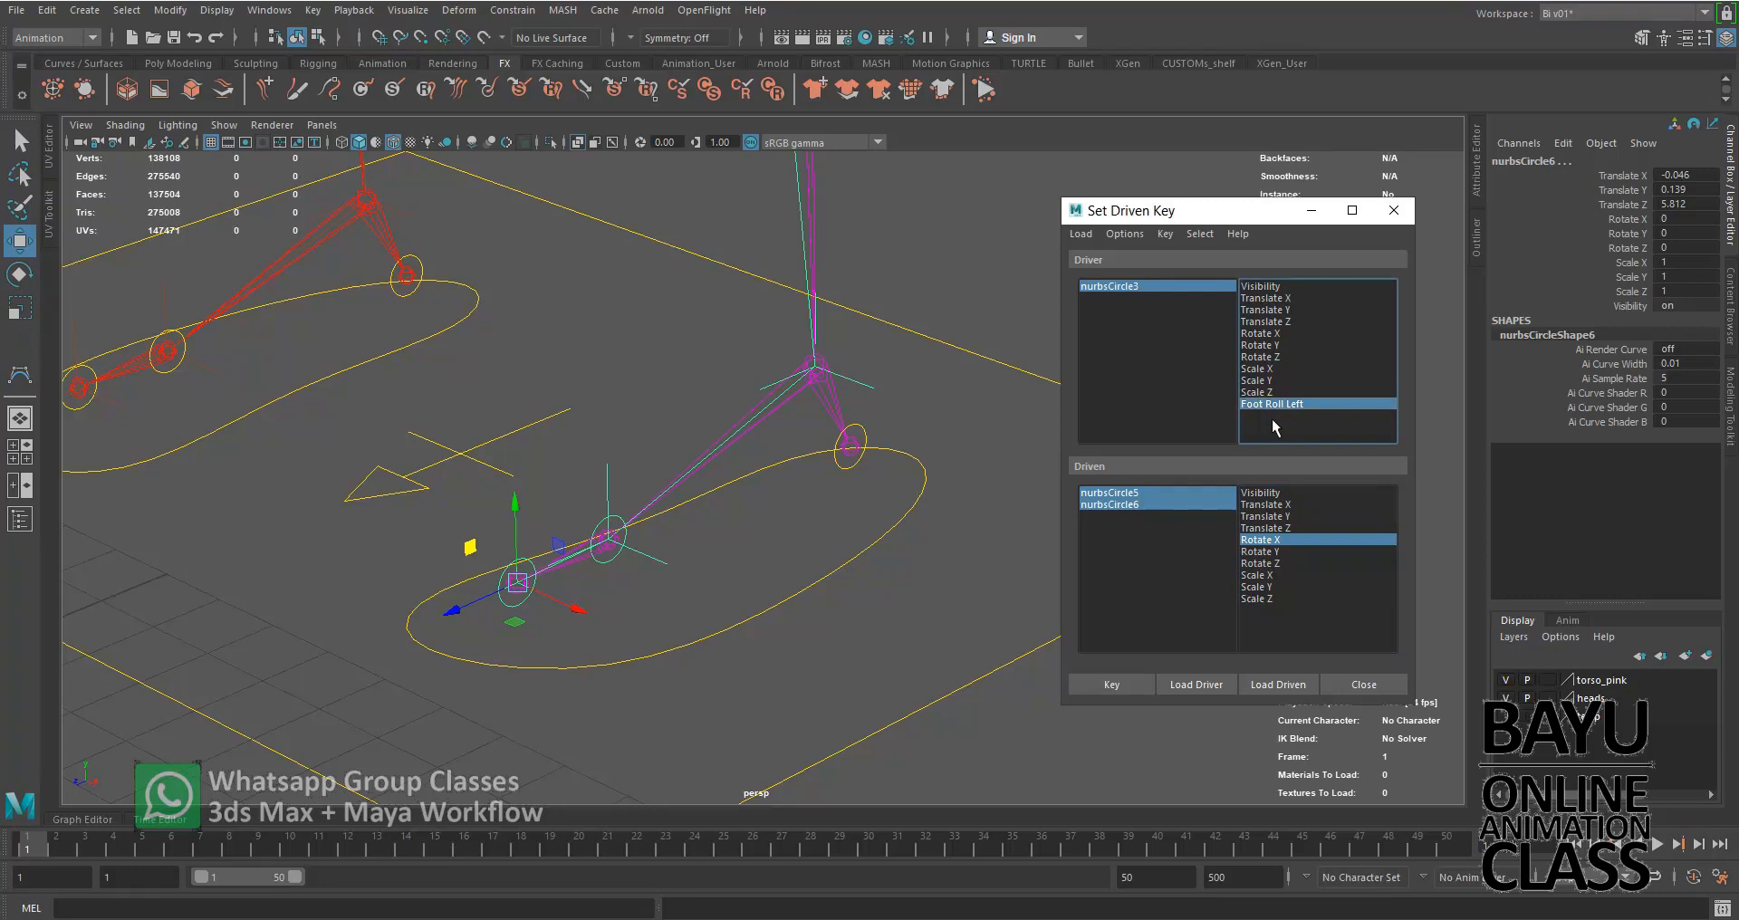
click(1123, 686)
Set Foot Roll Left to 5 and the ball control nurbsCircle5's Rotate X to 30, and key that relationship
click(1192, 281)
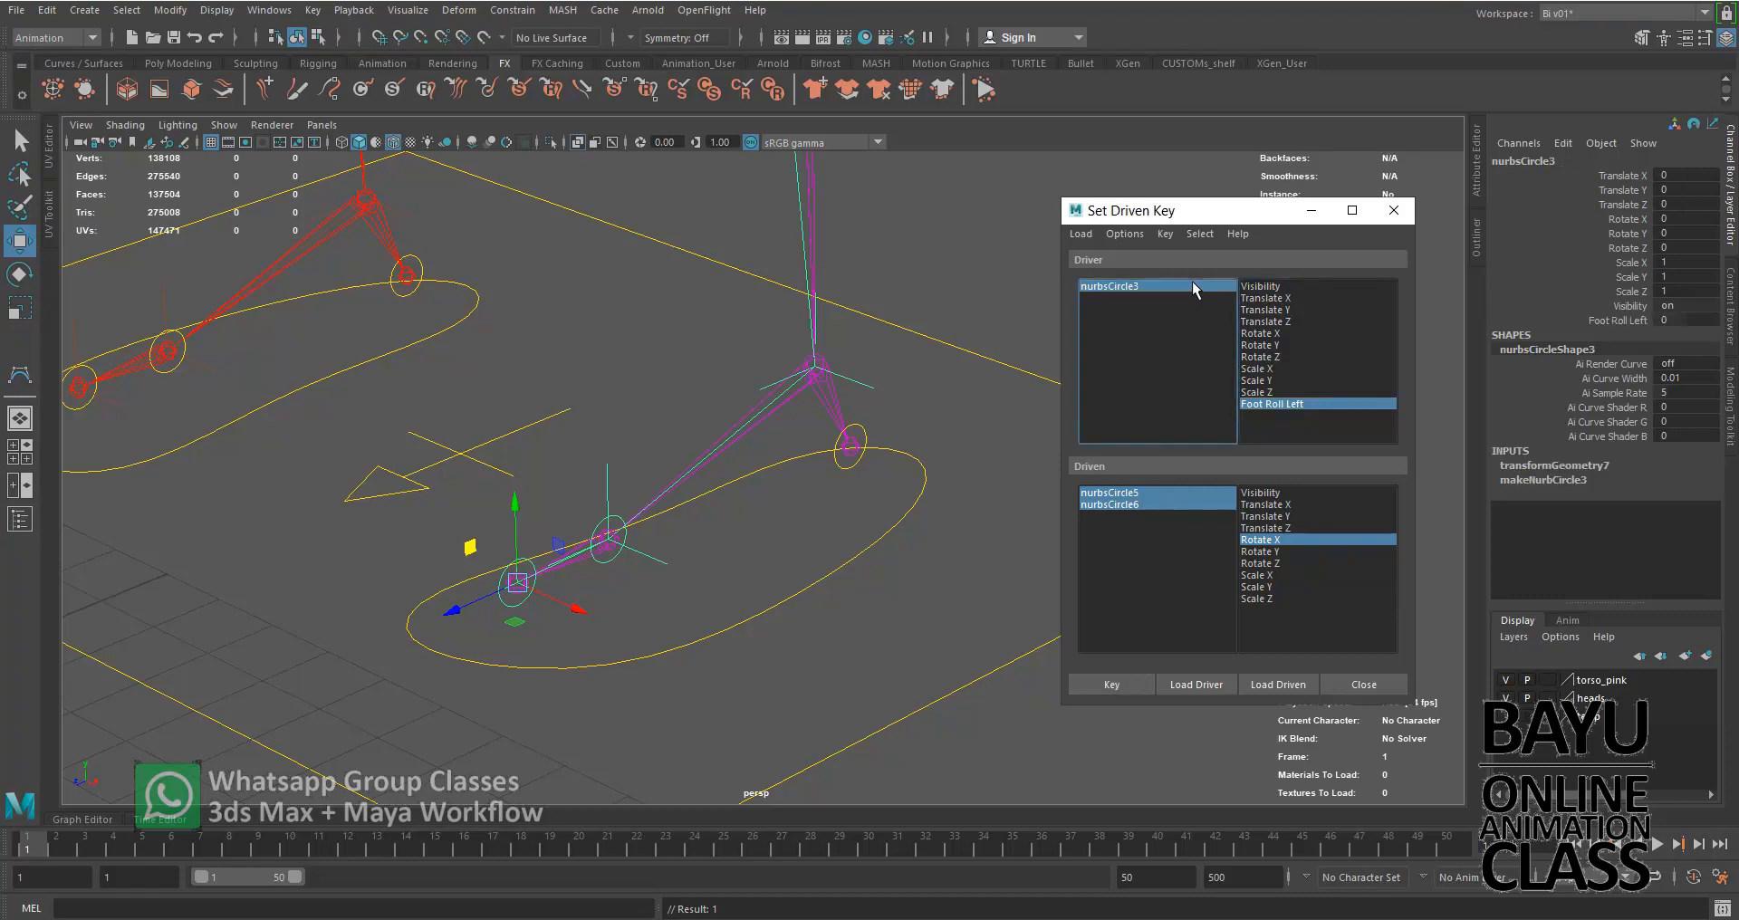
click(1680, 320)
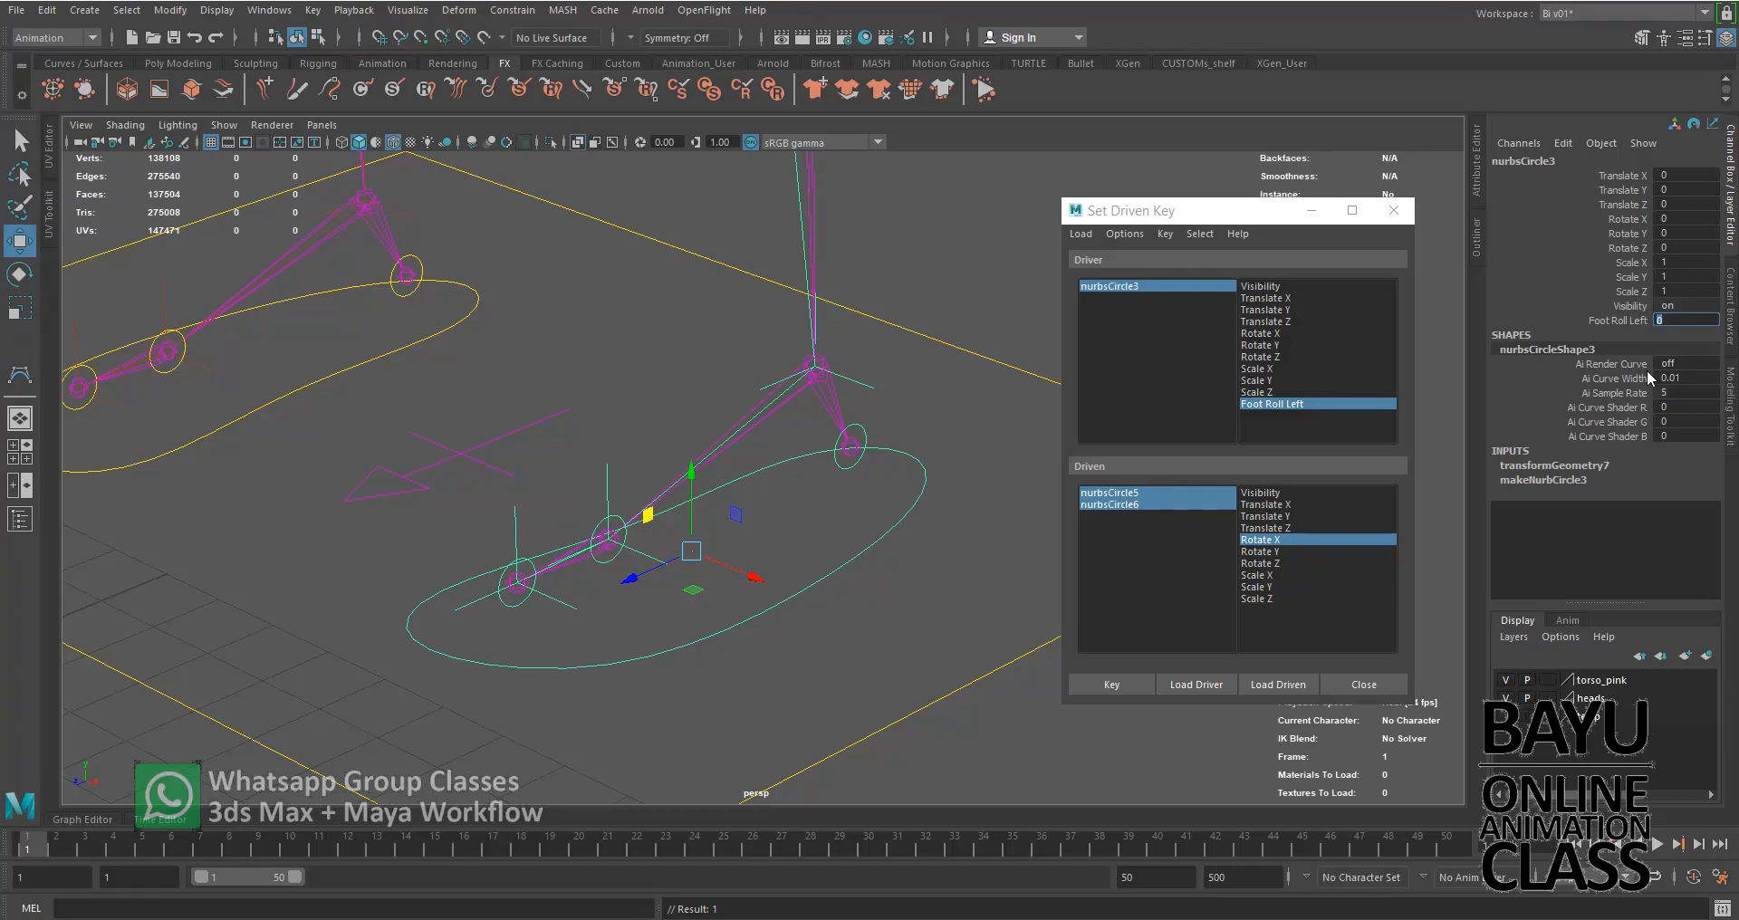
text(5)
key(Return)
click(1177, 595)
click(1148, 493)
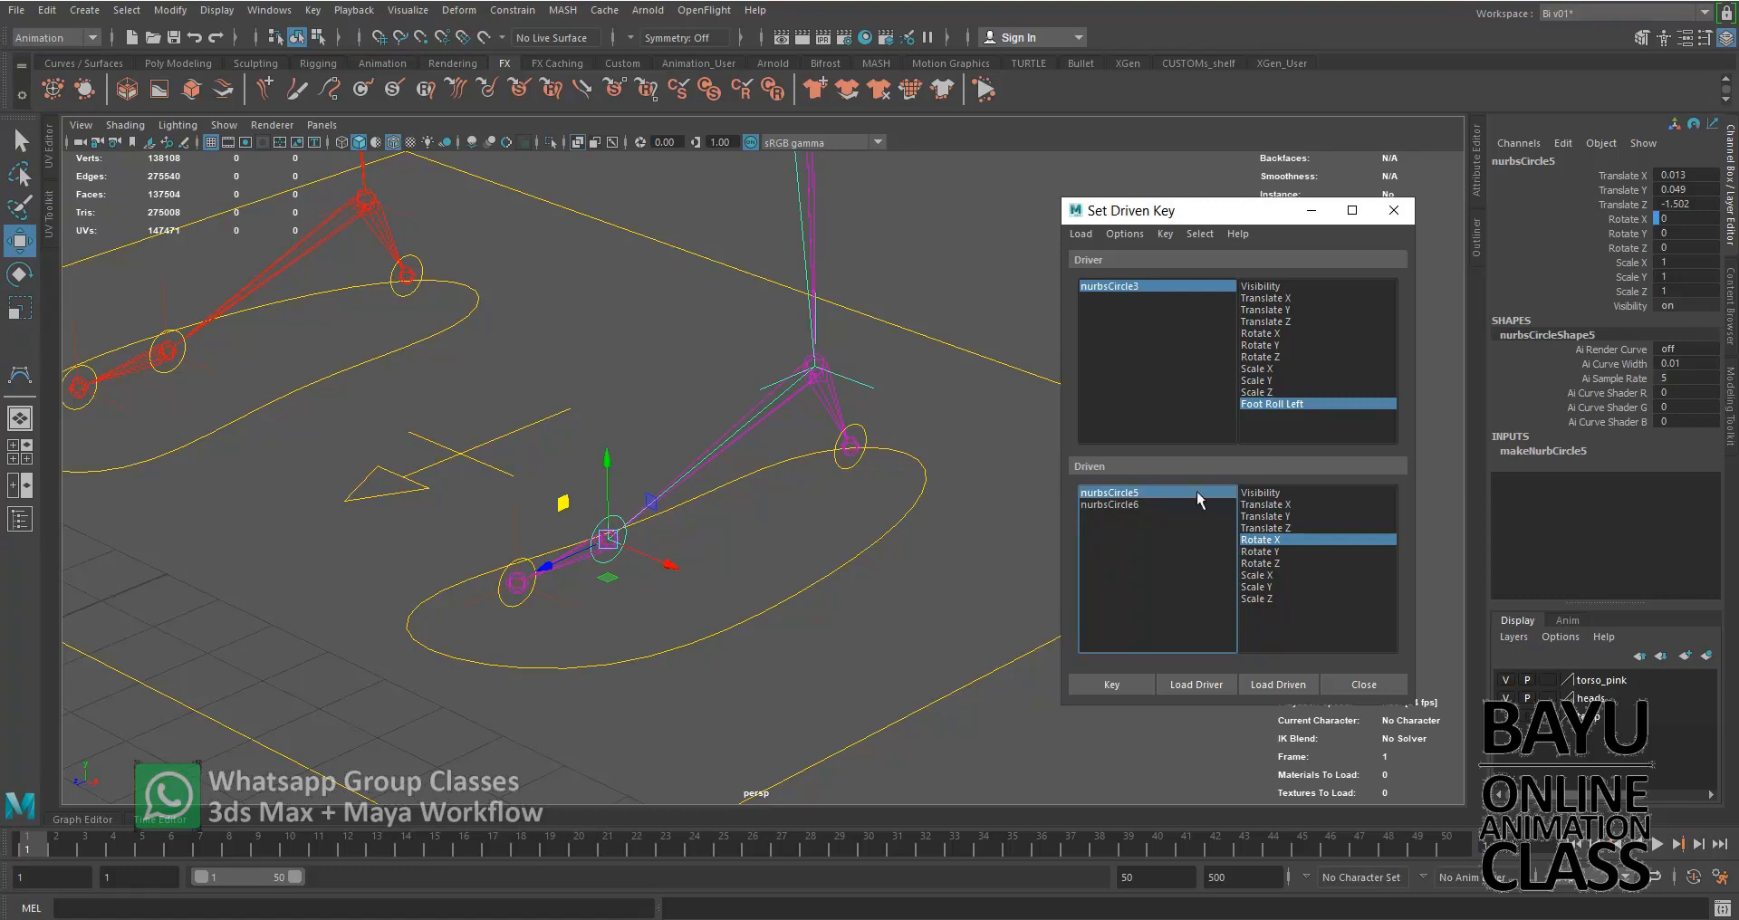
click(1693, 218)
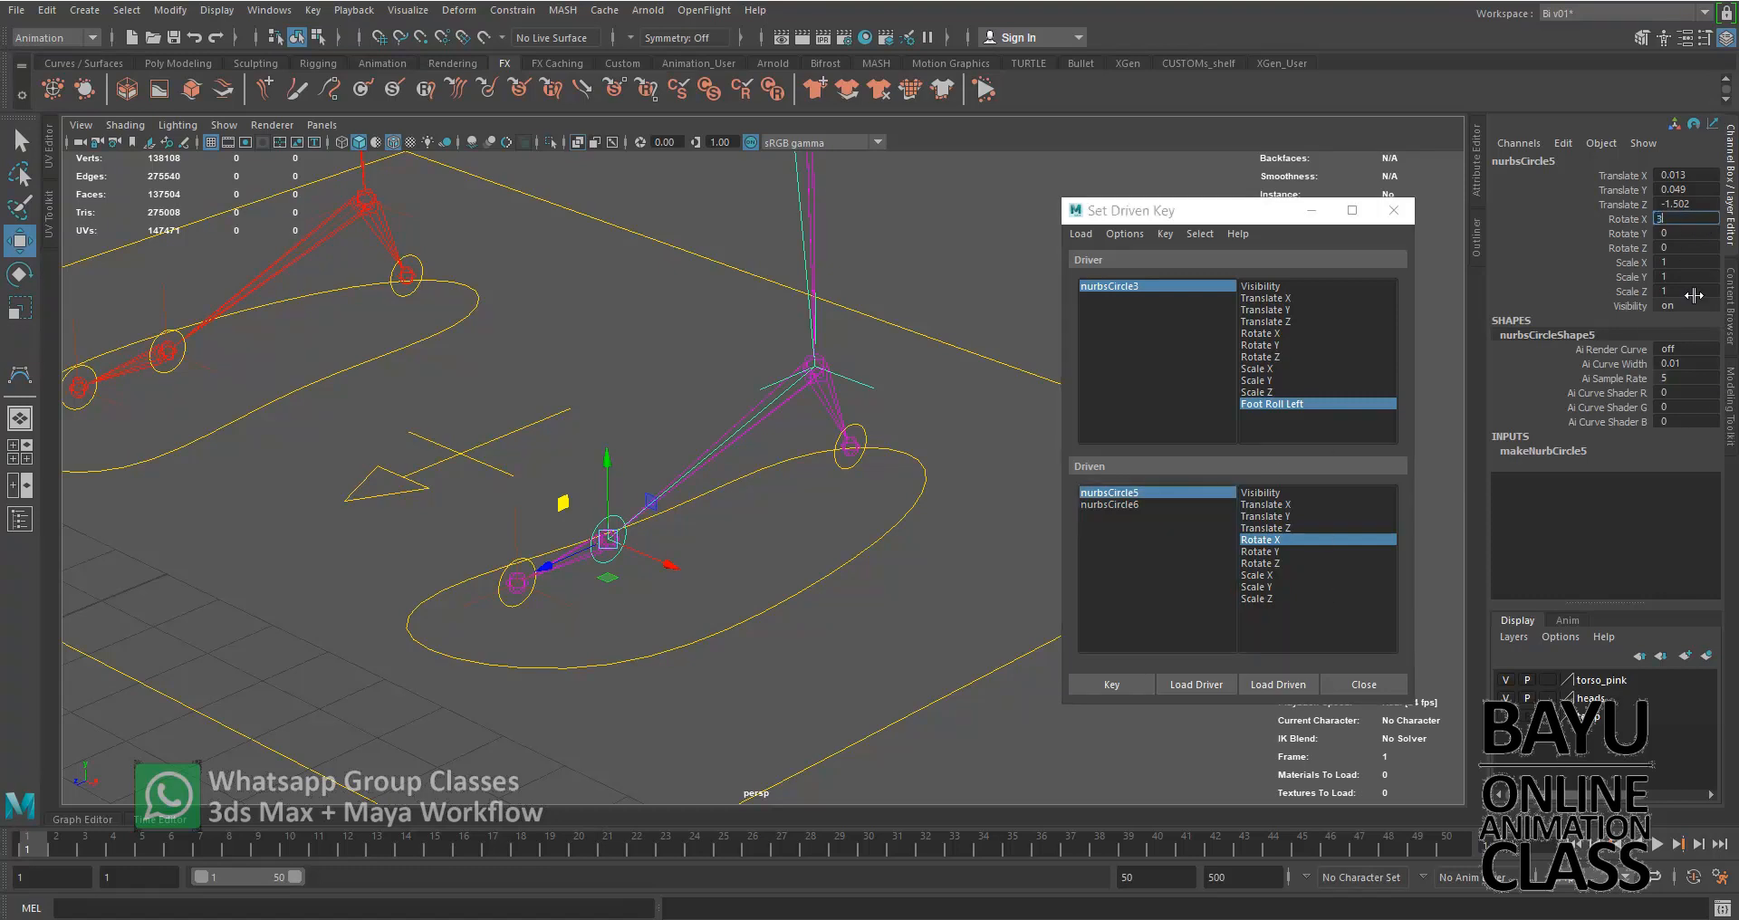
key(Return)
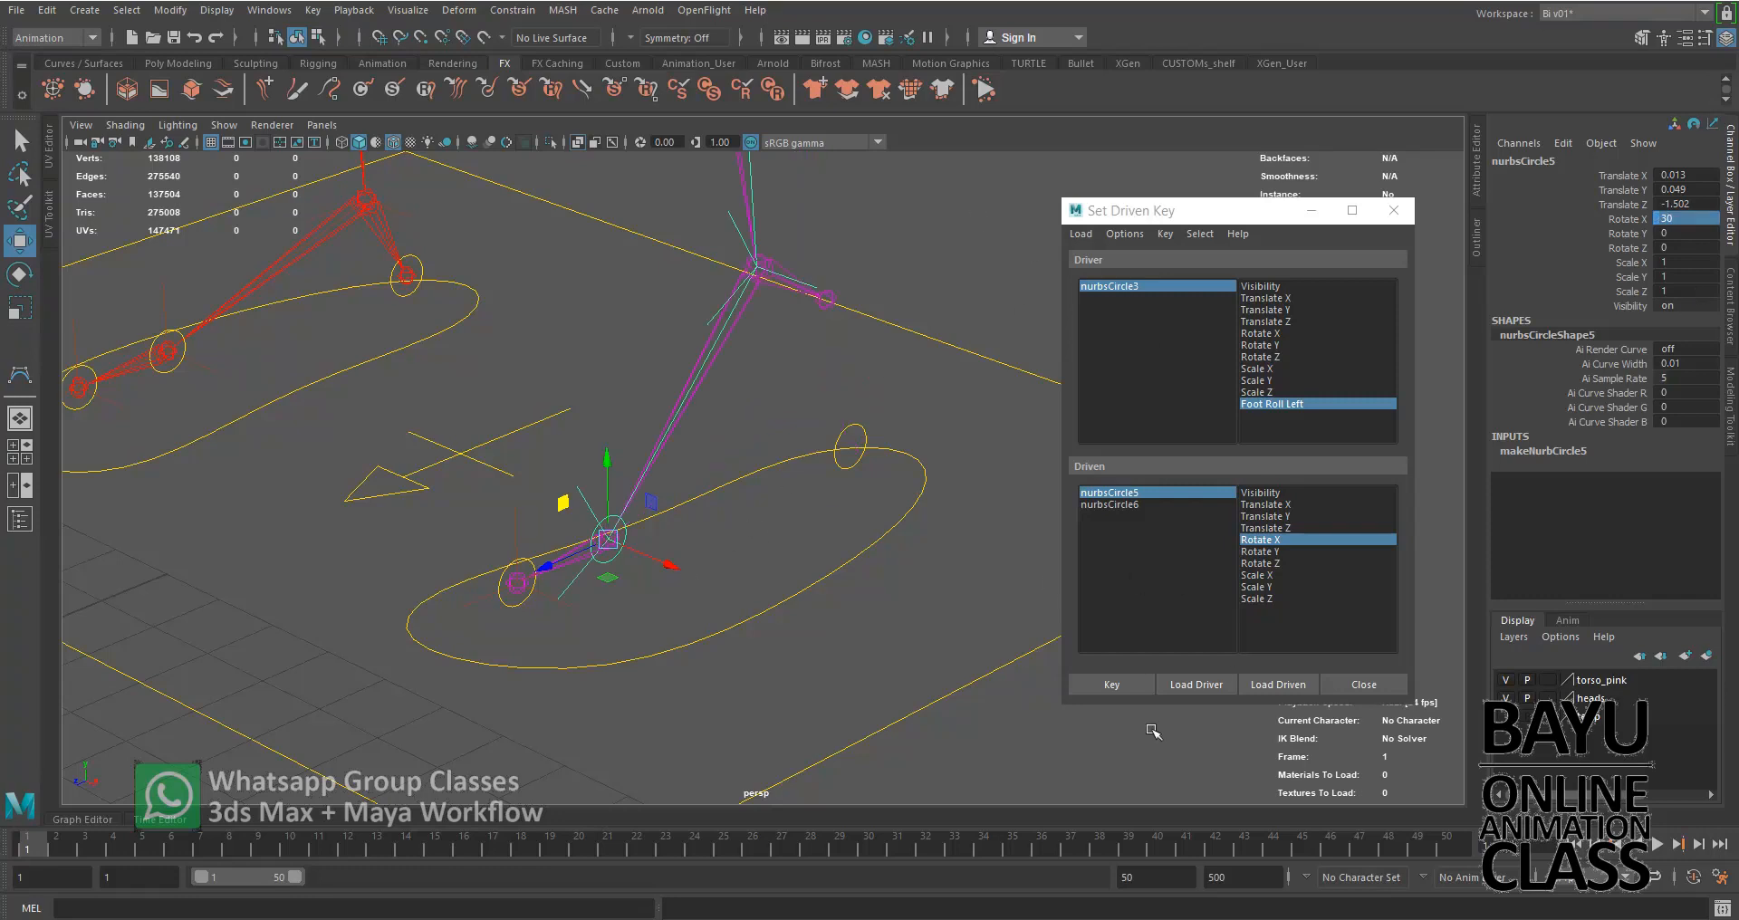
click(1114, 686)
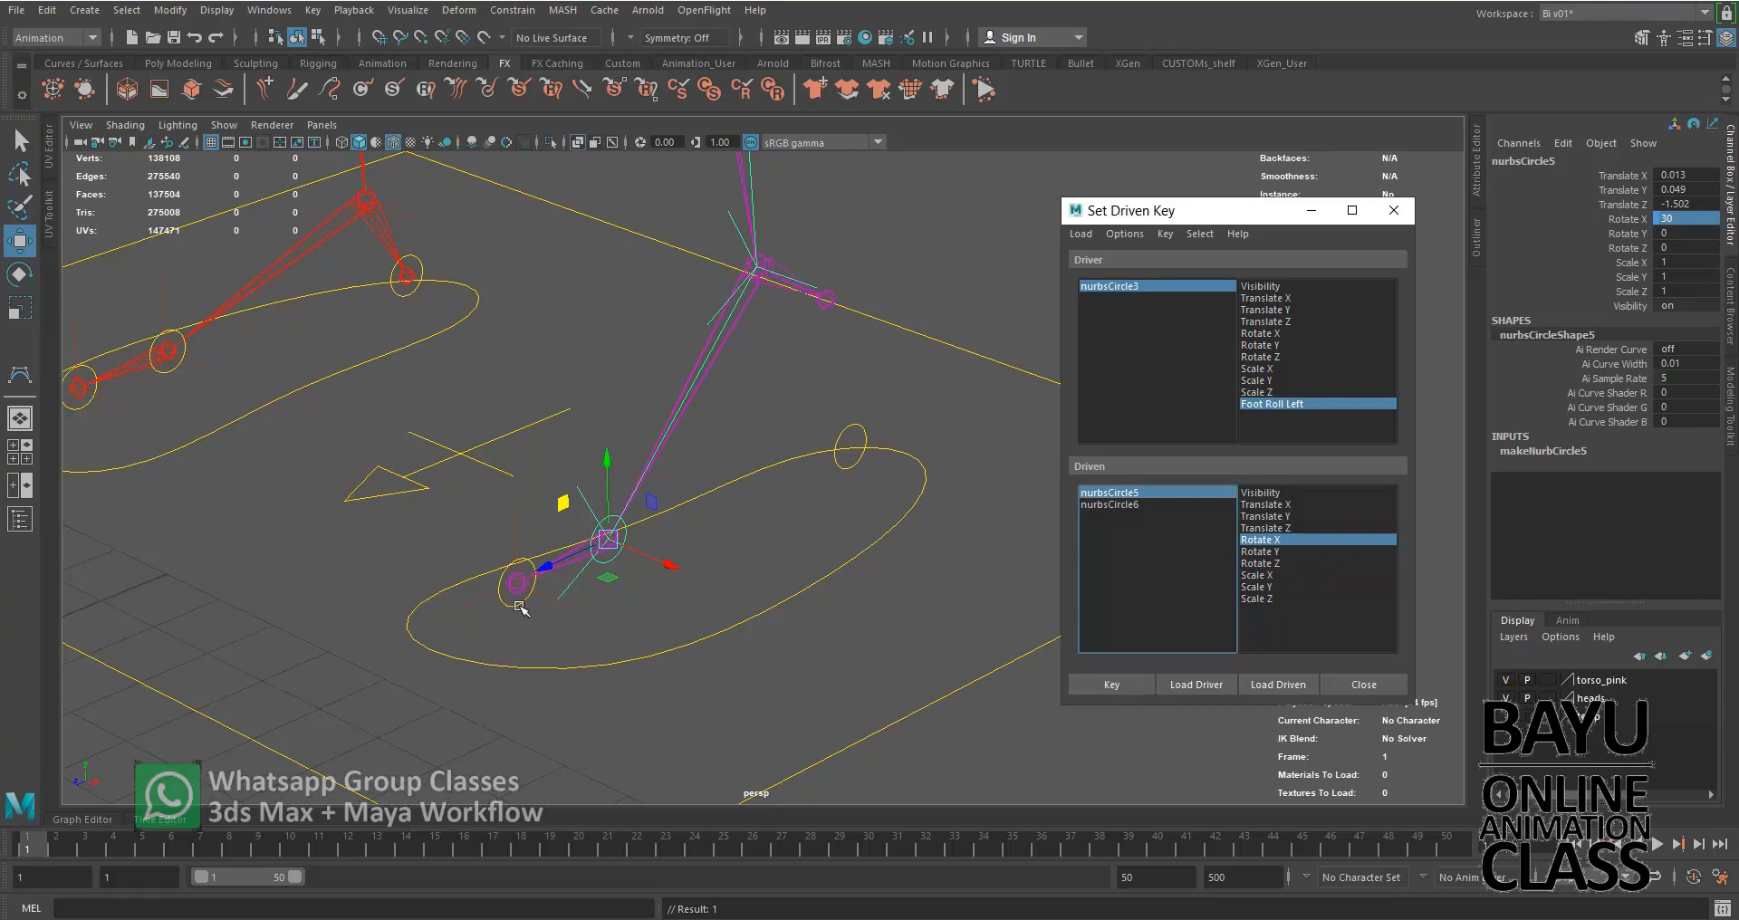
Set Foot Roll Left to 10 and nurbsCircle5's Rotate X to 0, and key that relationship
click(1204, 288)
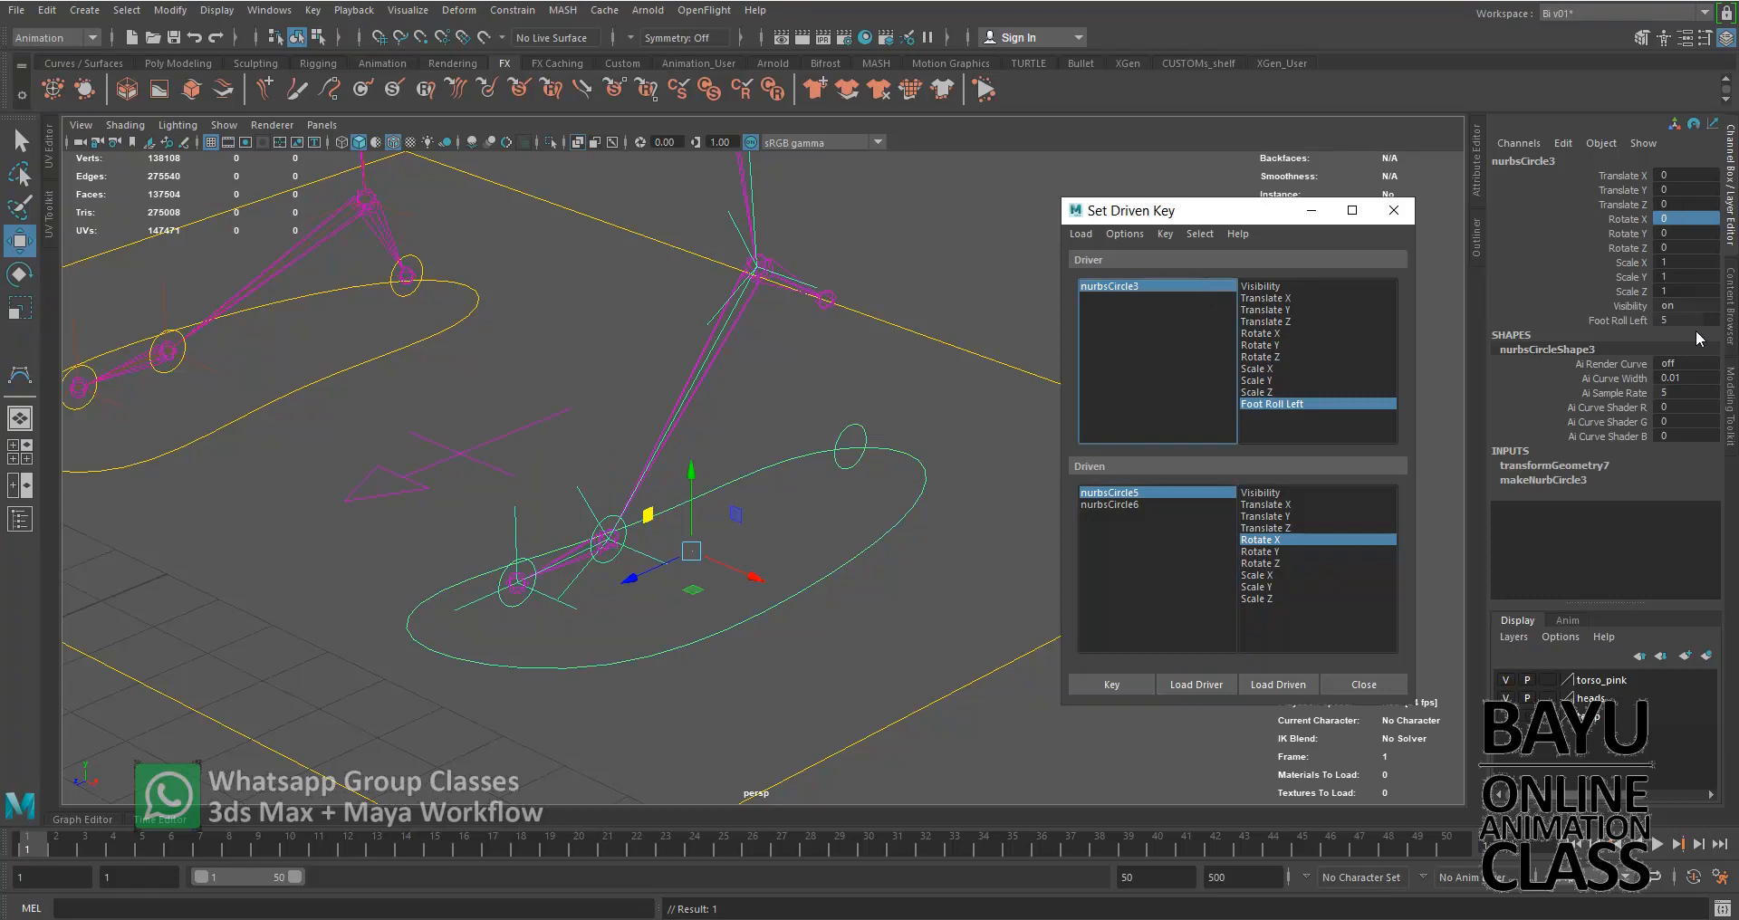
click(1685, 319)
text(10)
key(Tab)
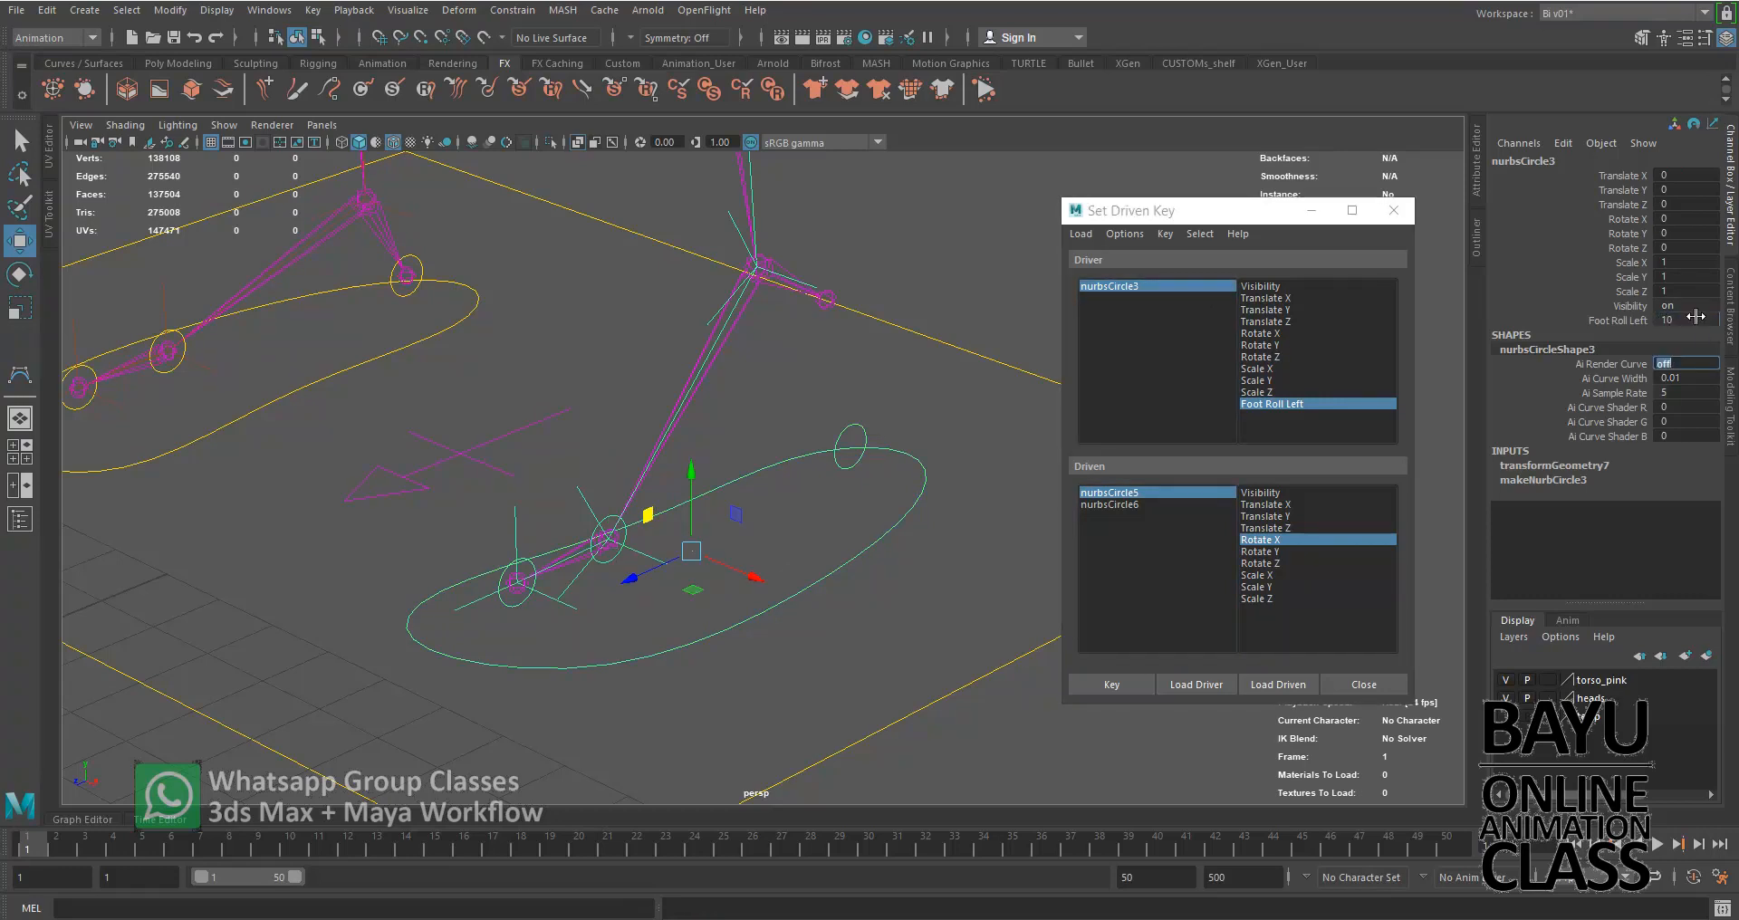
click(1170, 490)
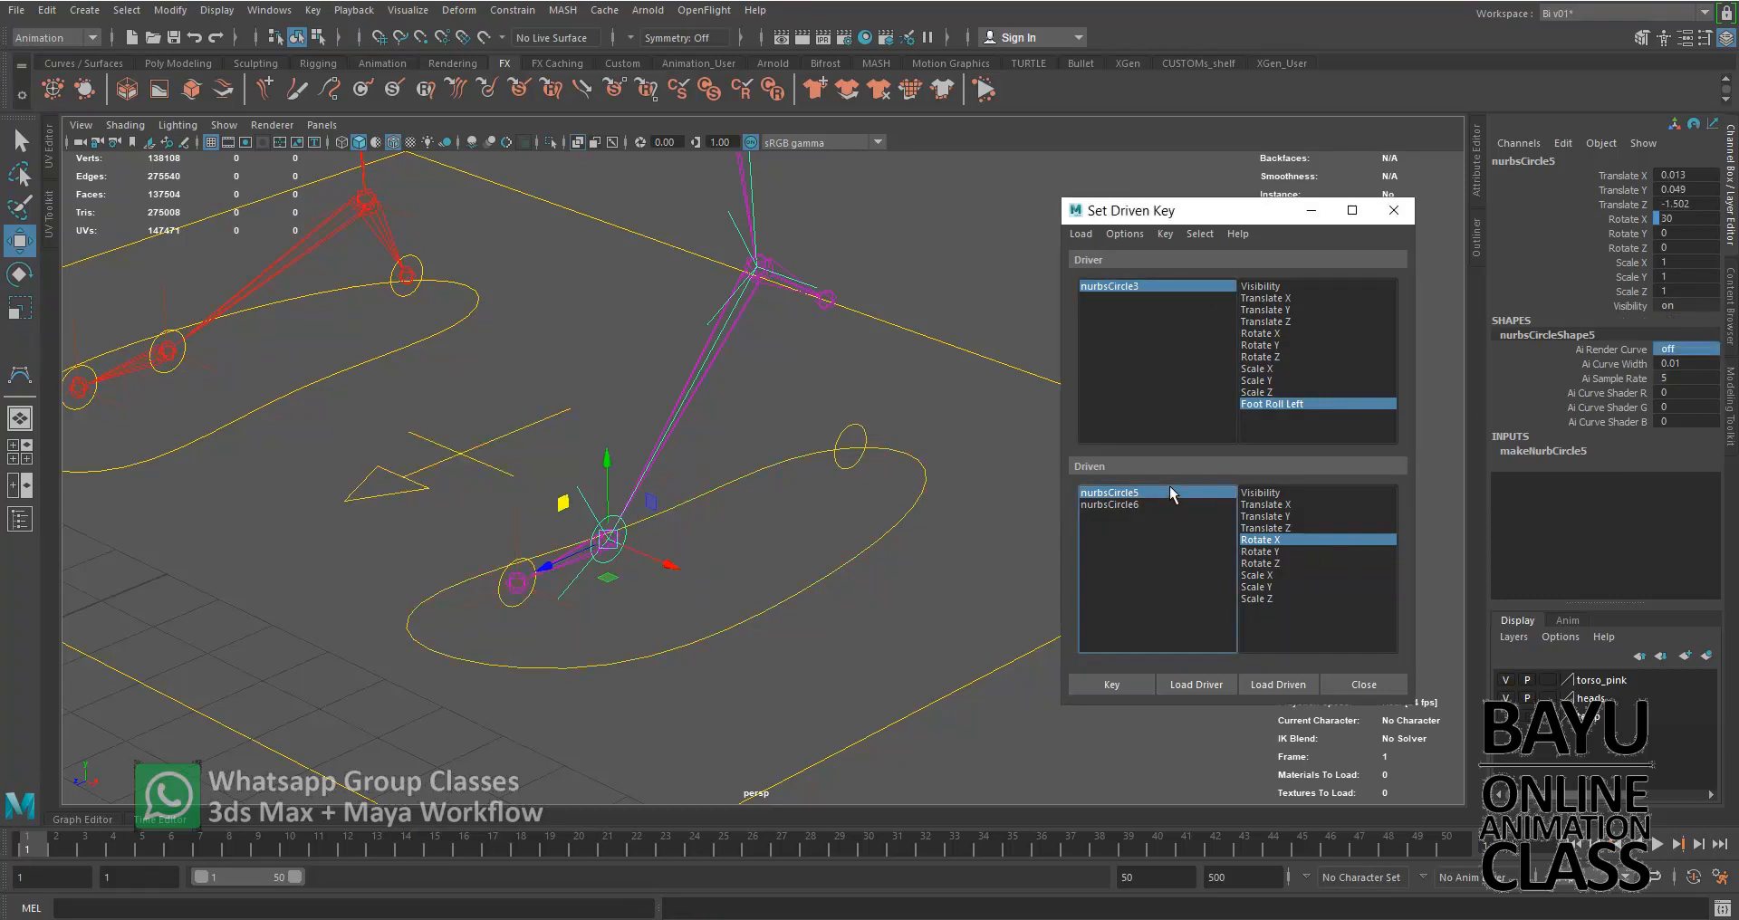
click(1695, 219)
text(0)
key(Return)
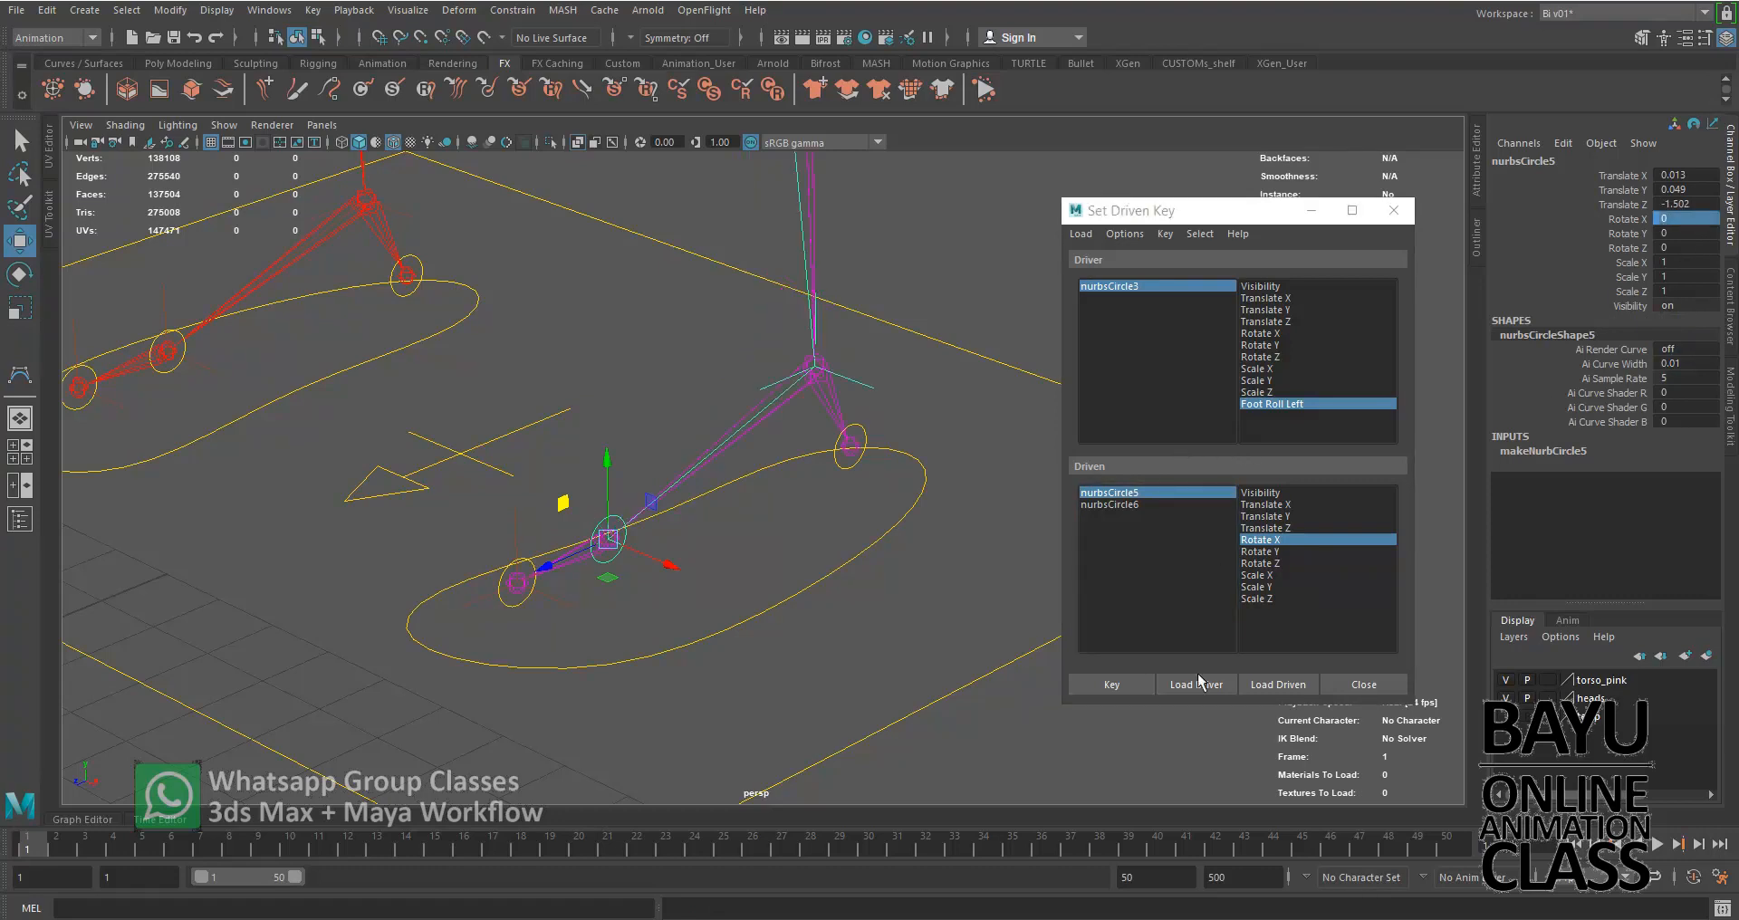
click(1112, 685)
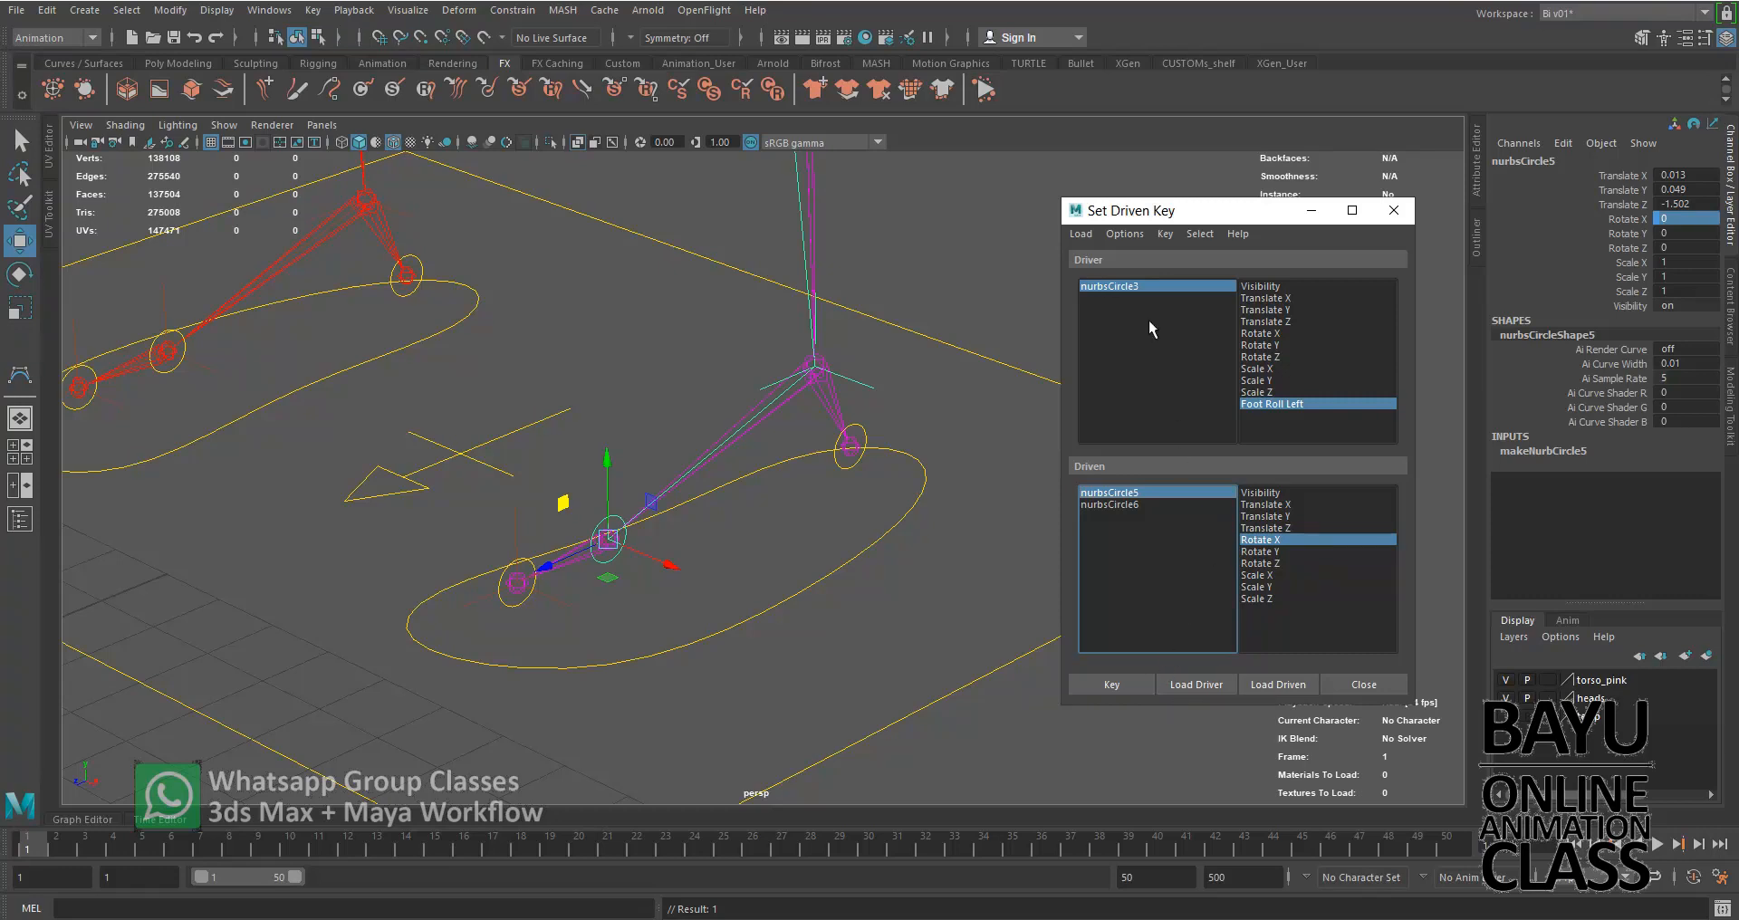
Choose nurbsCircle6 as the driven object and set nurbsCircle3's Foot Roll Left to 0
click(1145, 505)
click(1172, 288)
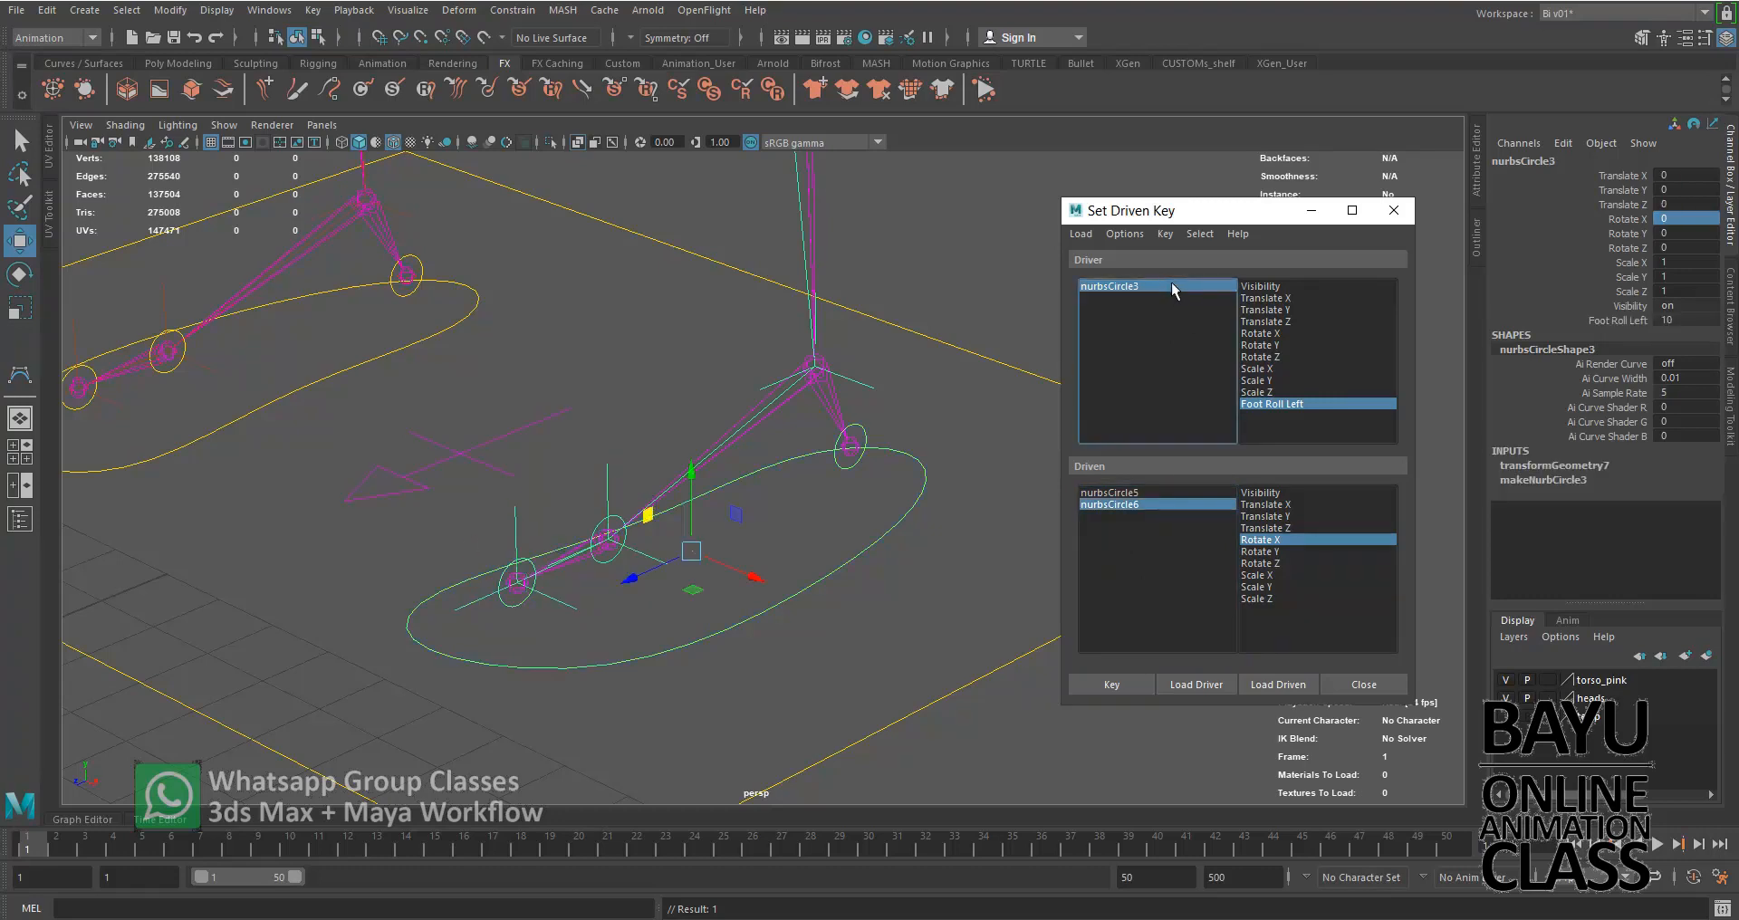
double_click(1707, 319)
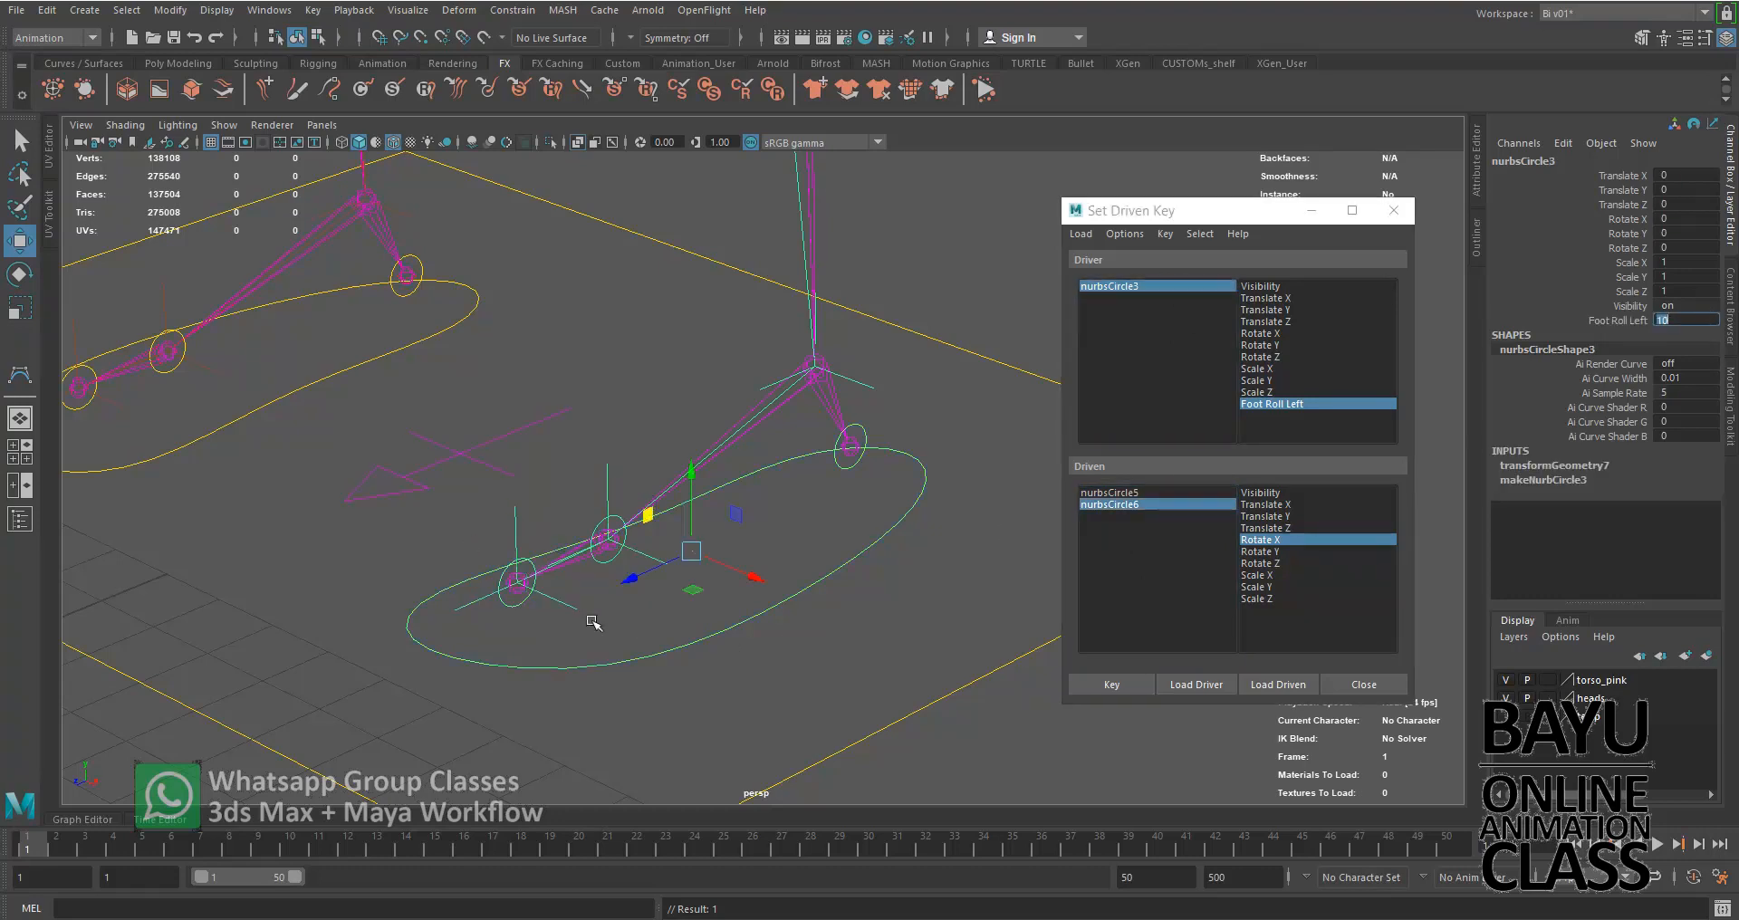
text(0)
key(Return)
click(1132, 506)
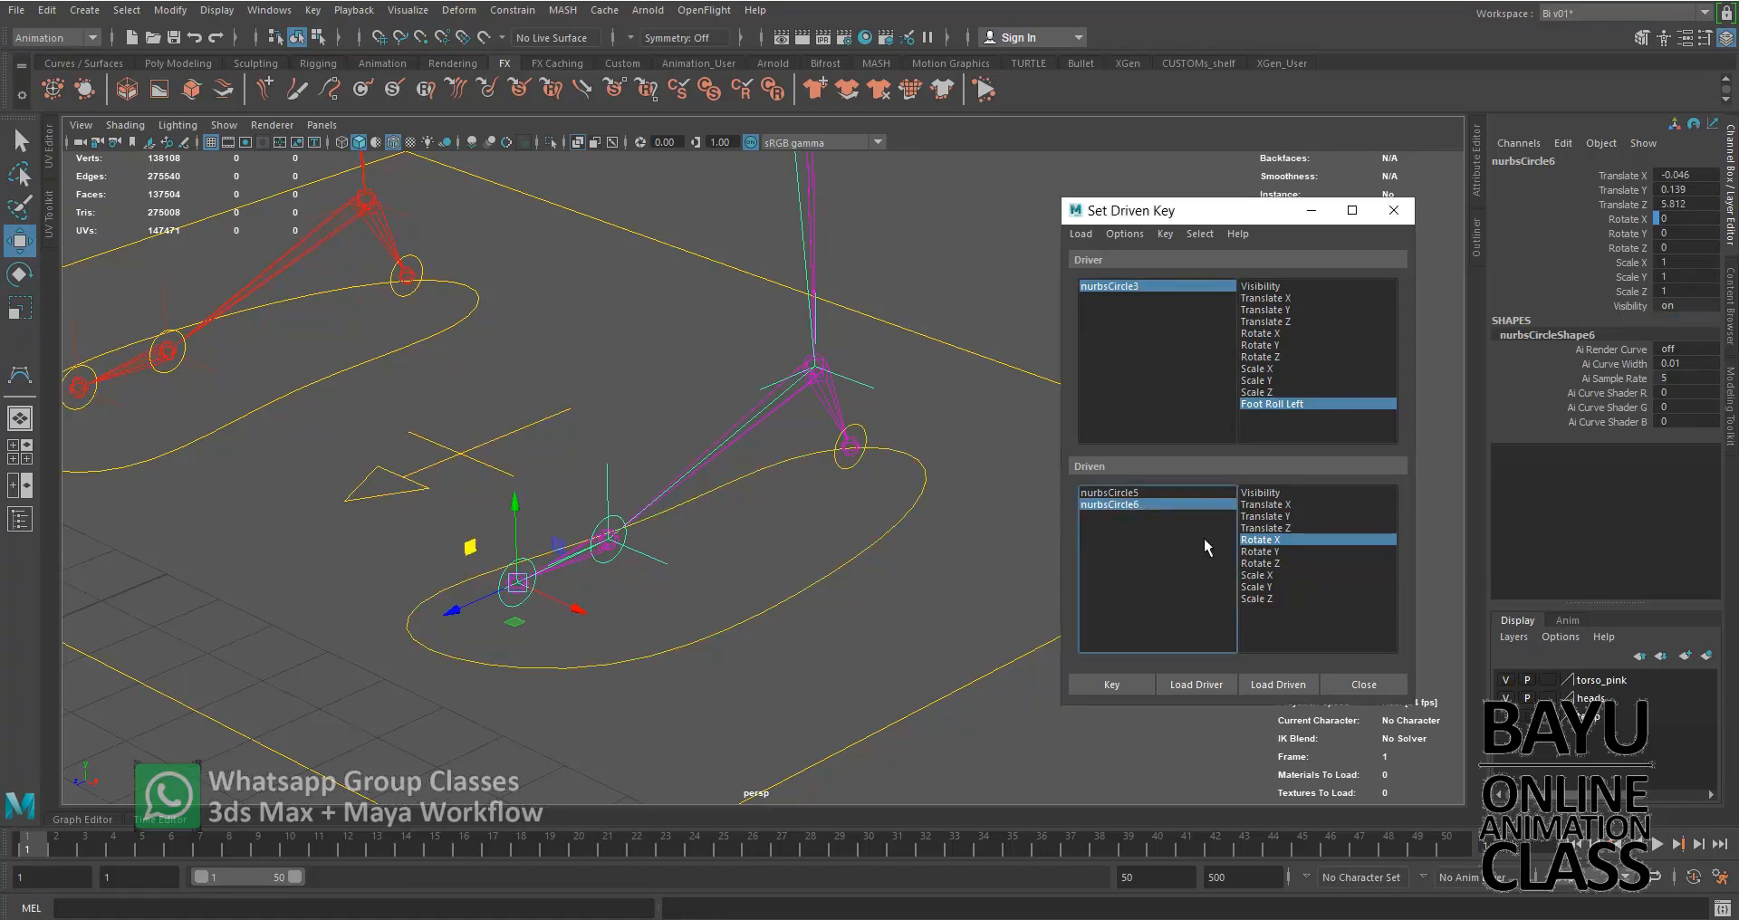
Set Foot Roll Left to 5 and key the toe control nurbsCircle6 with its Rotate X at 0
click(1150, 286)
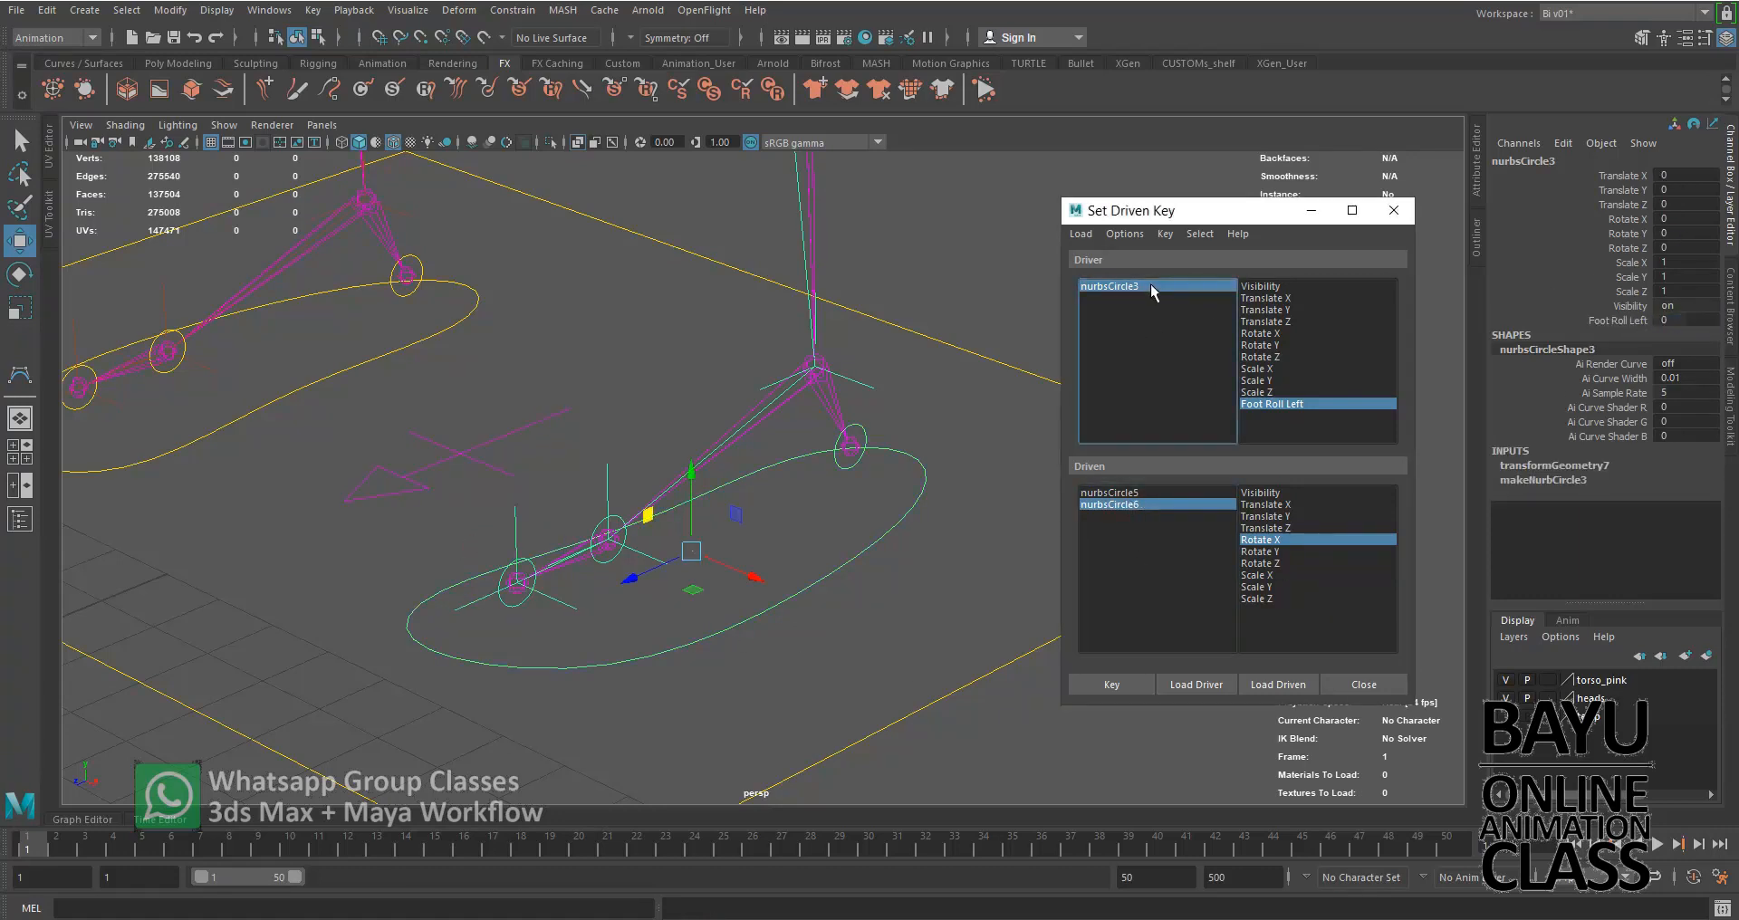
click(1687, 319)
text(5)
key(Return)
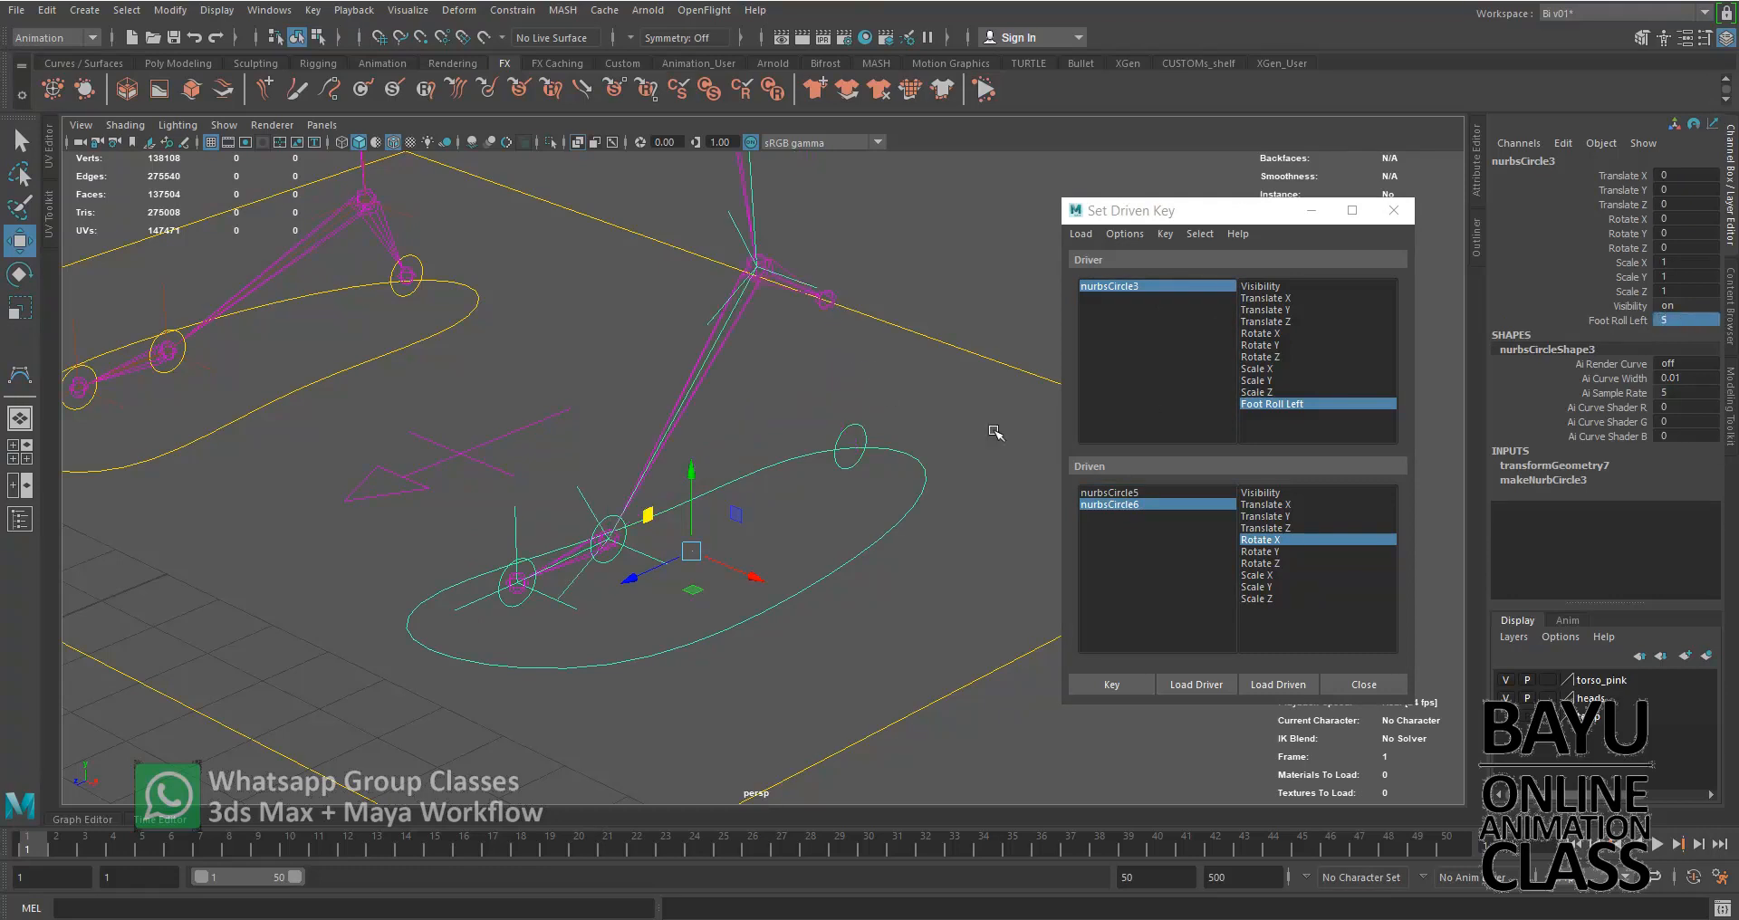
click(1110, 504)
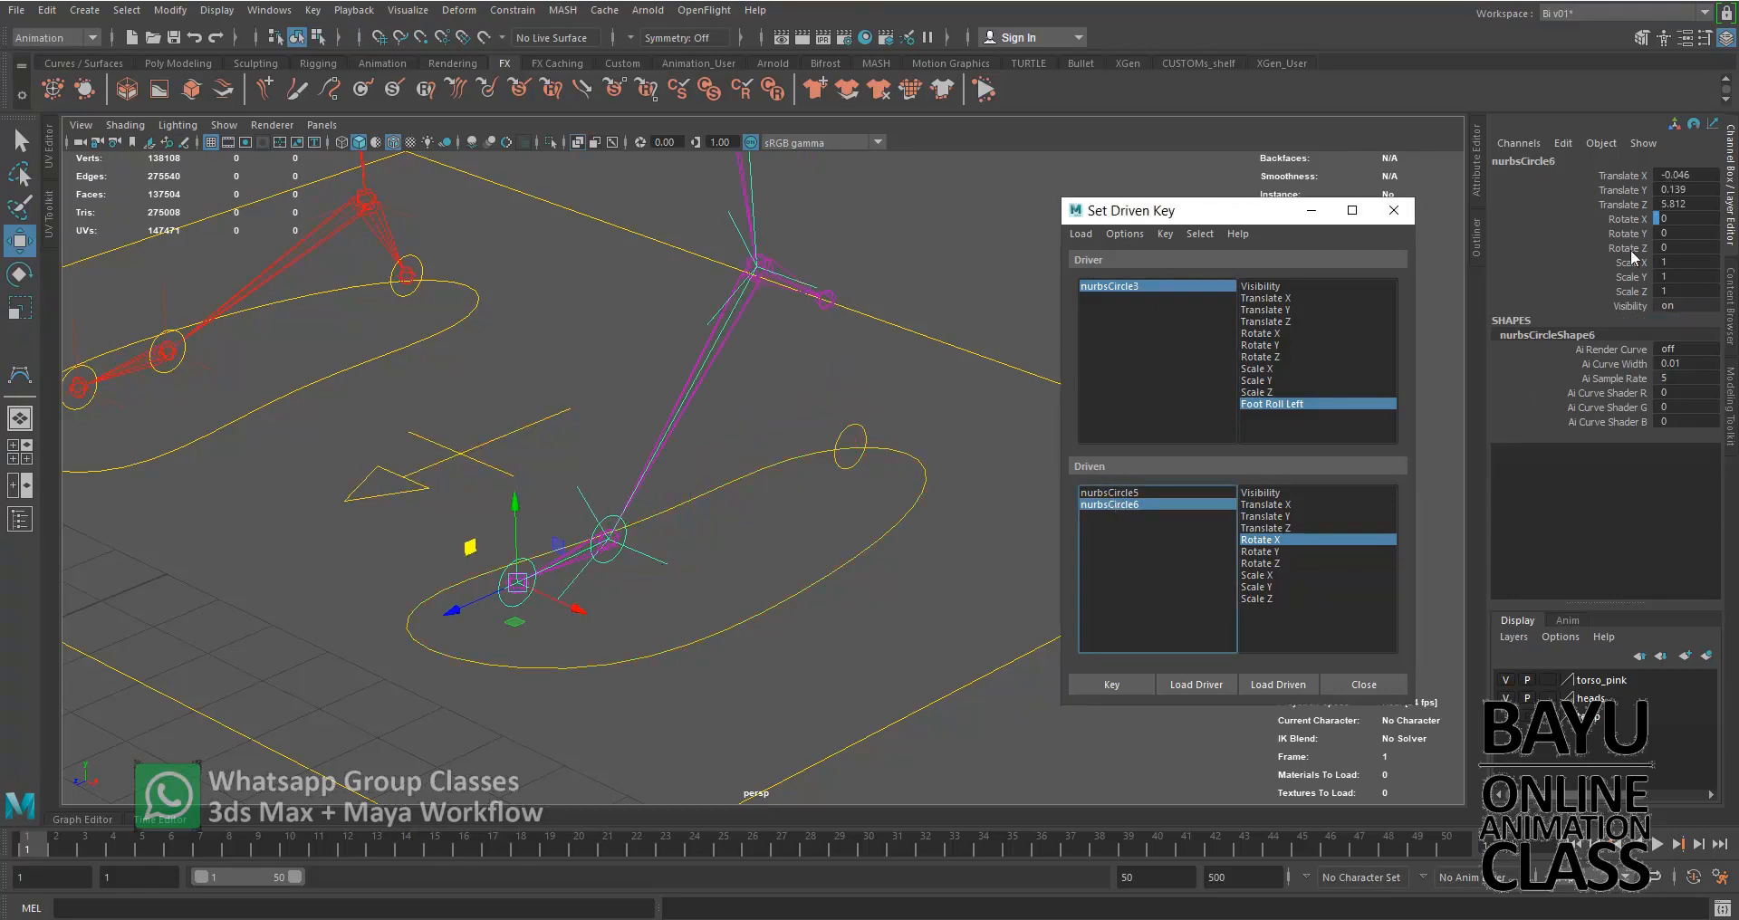
click(1129, 680)
Set the driver nurbsCircle3's Foot Roll Left to 10
click(1214, 287)
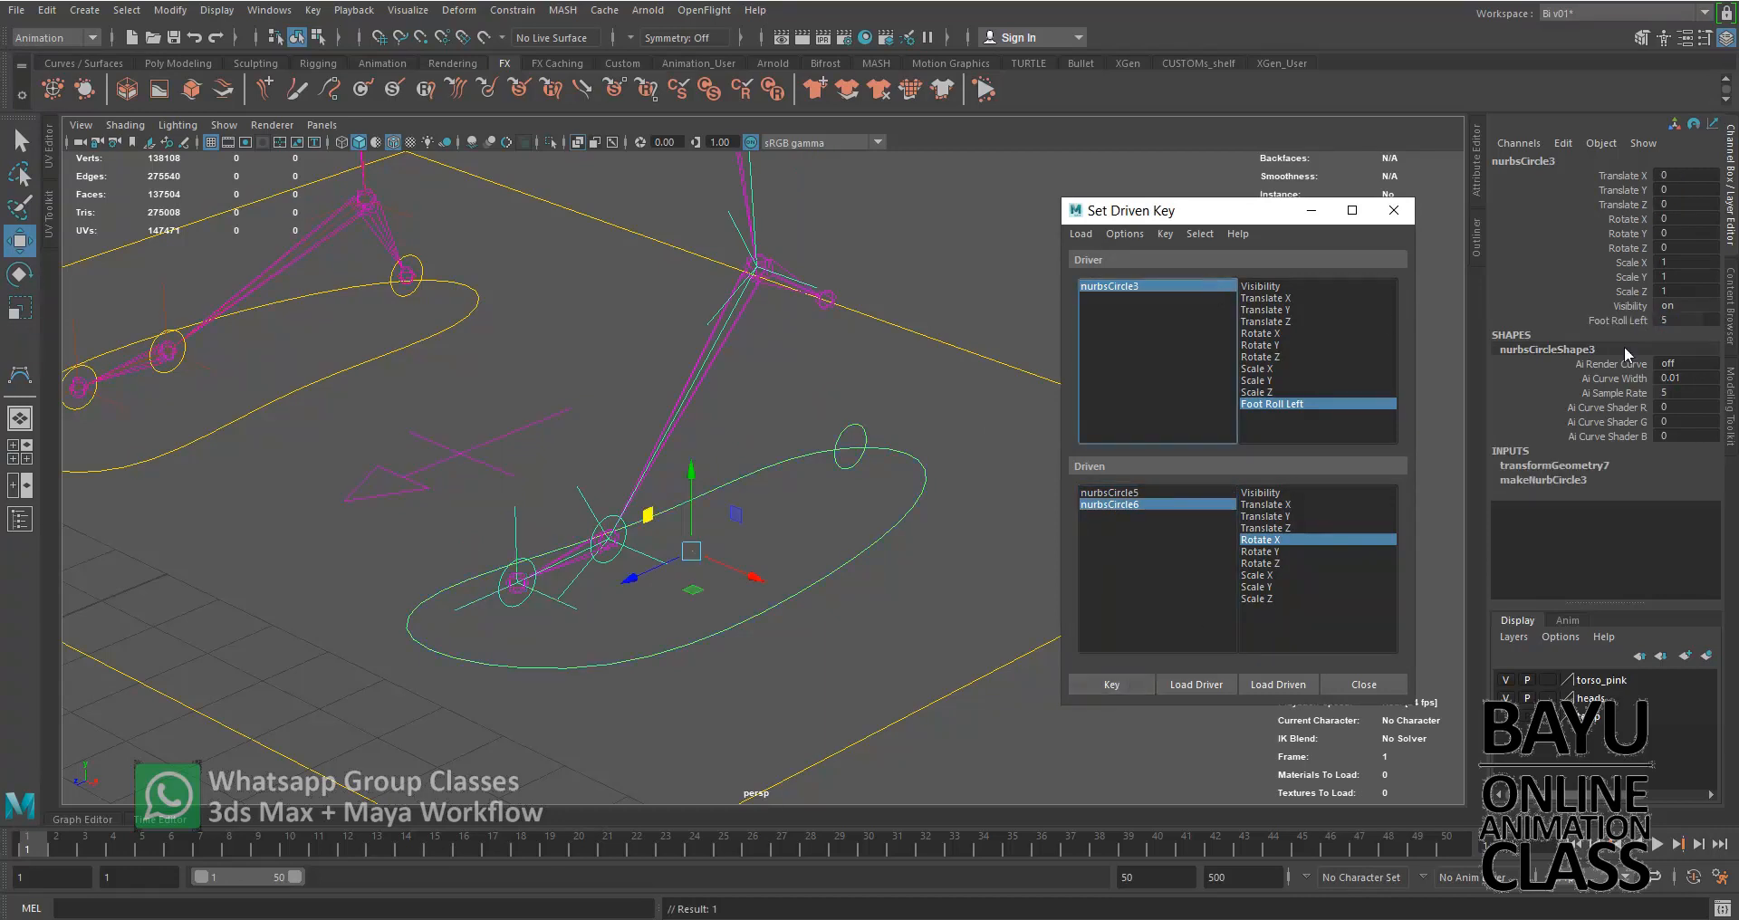
double_click(1673, 320)
text(10)
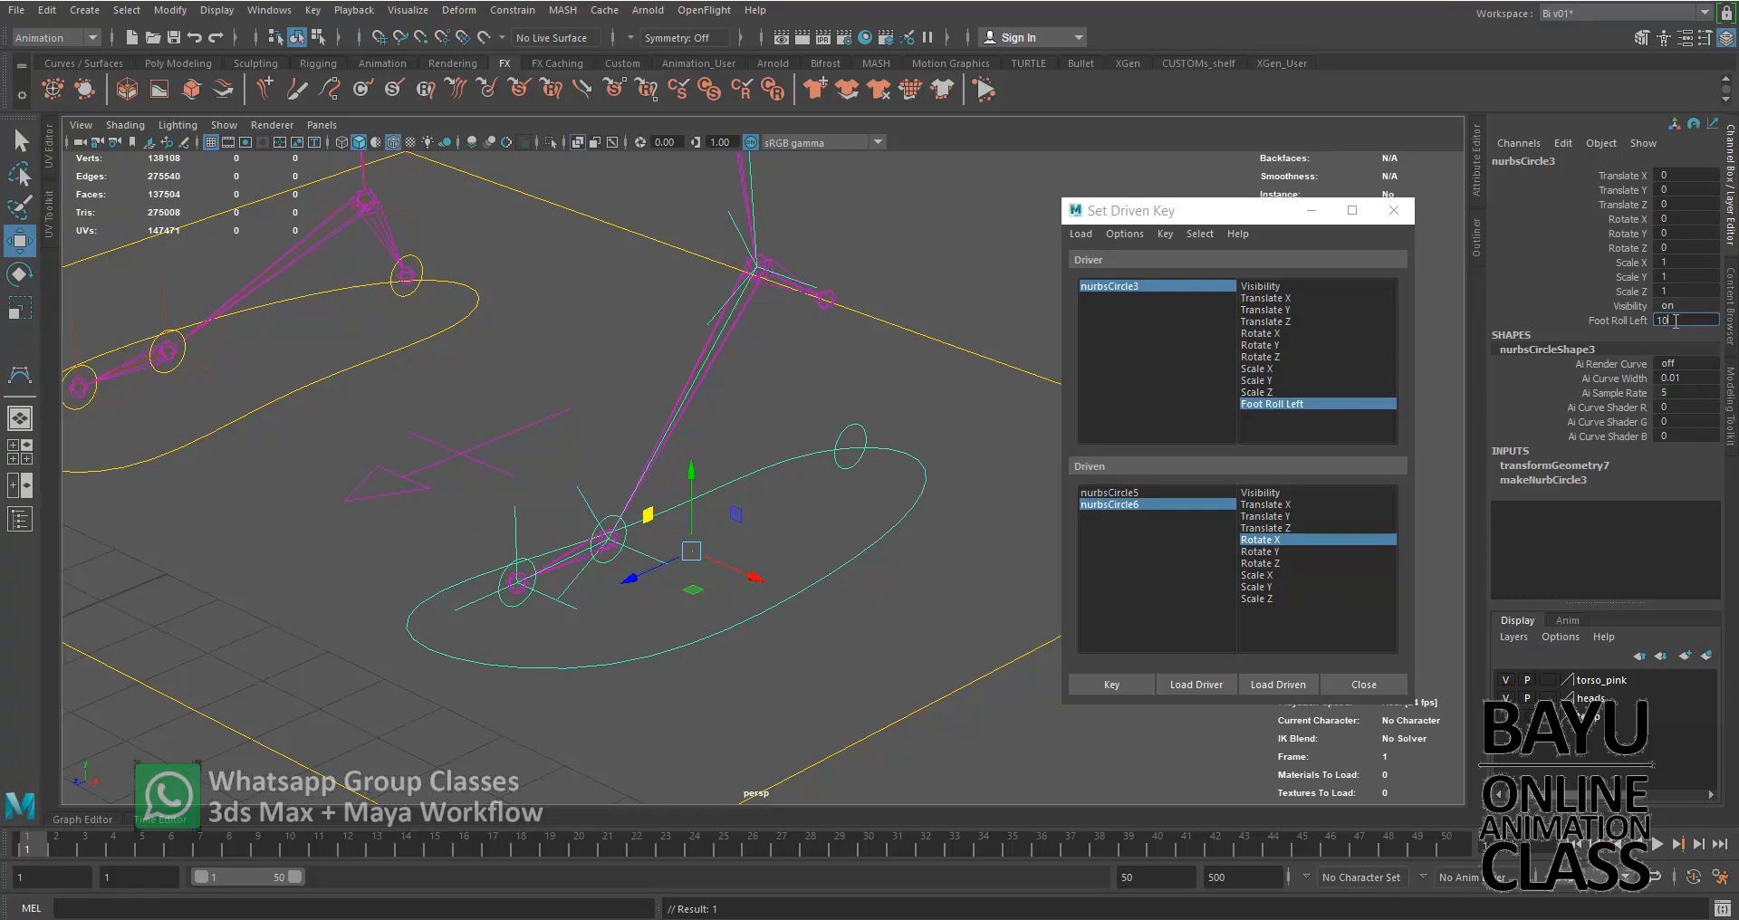
key(Return)
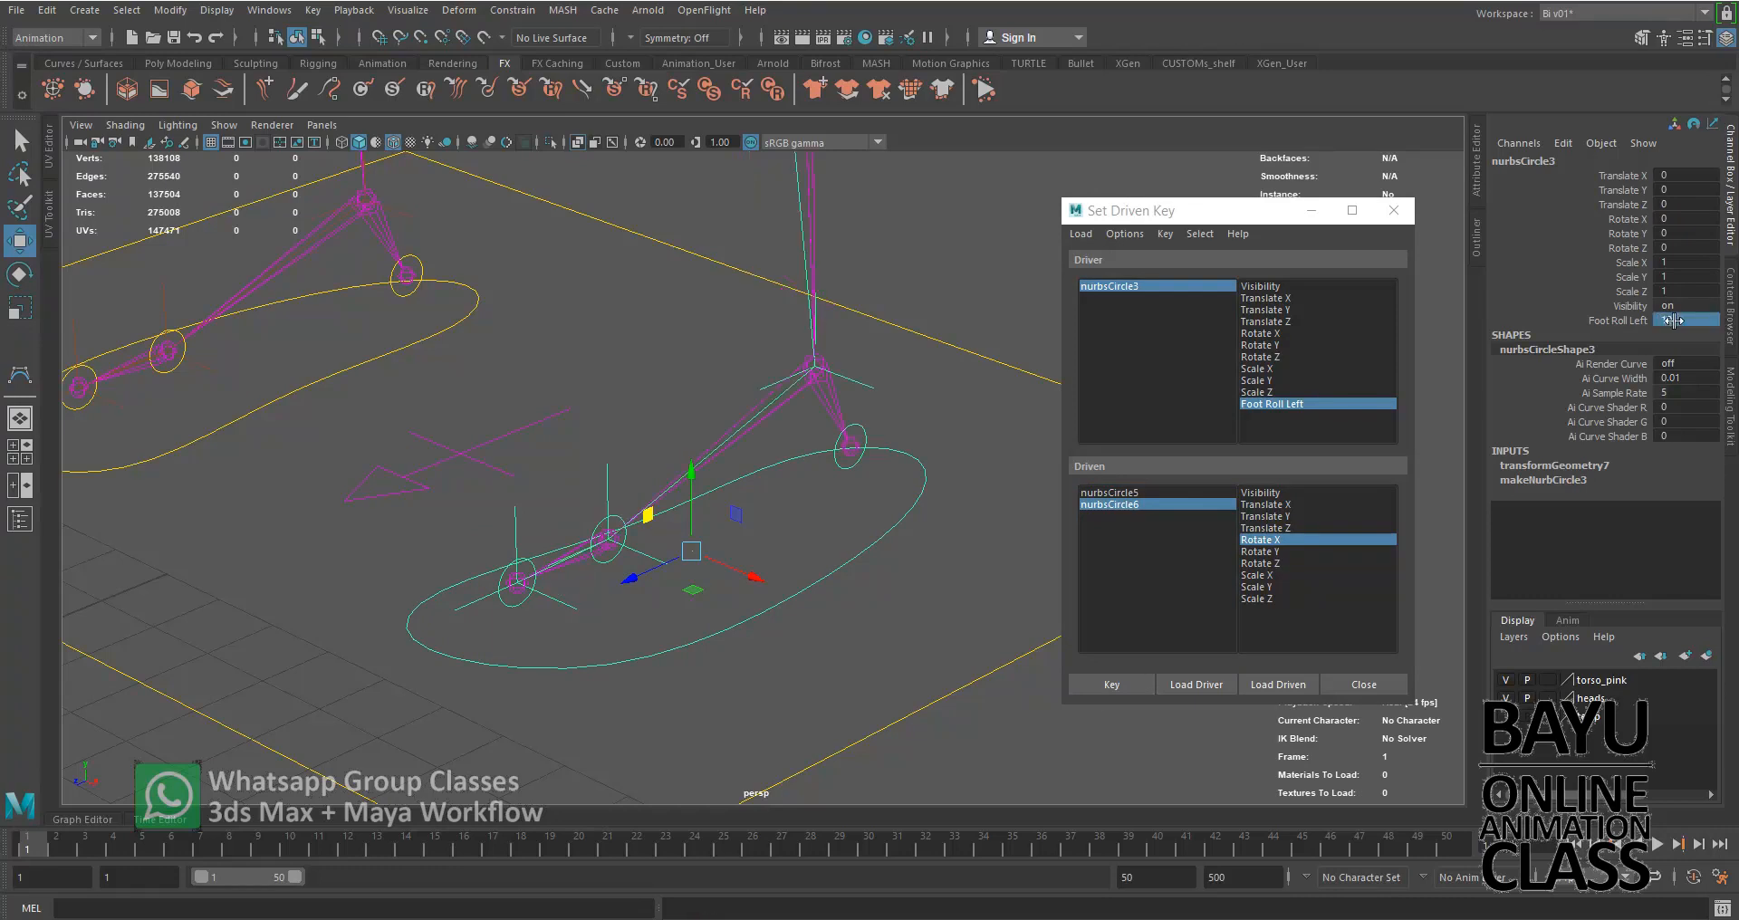
Set the toe control nurbsCircle6's Rotate X to 40 and key it against Foot Roll Left
click(1111, 504)
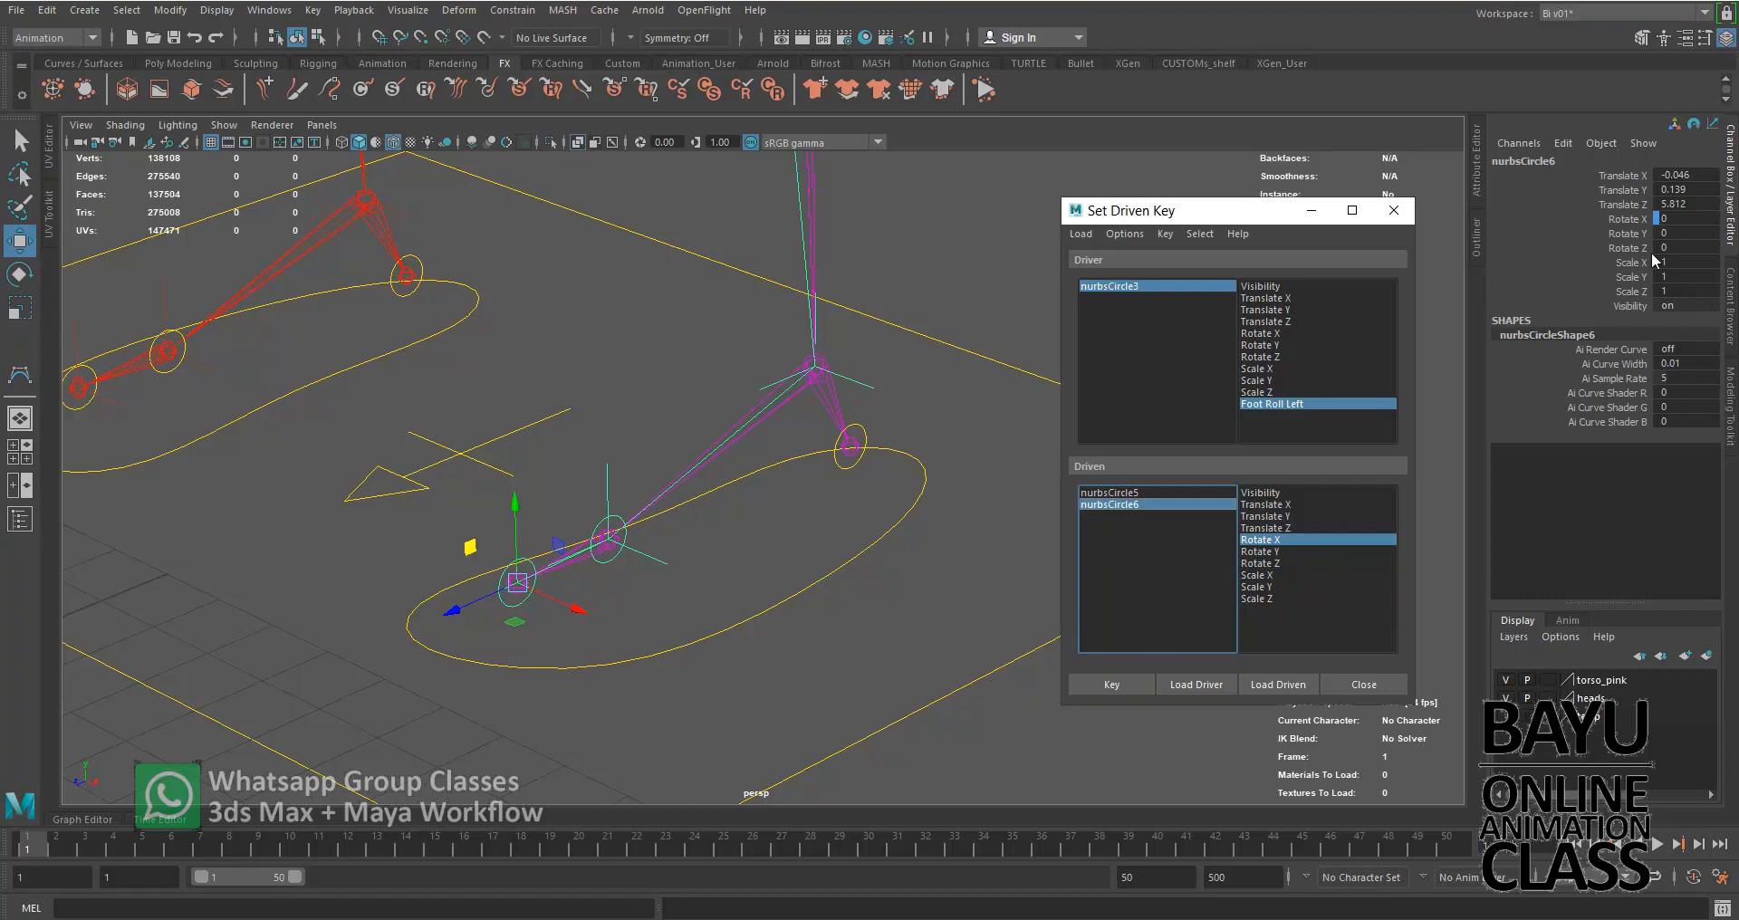
click(1682, 220)
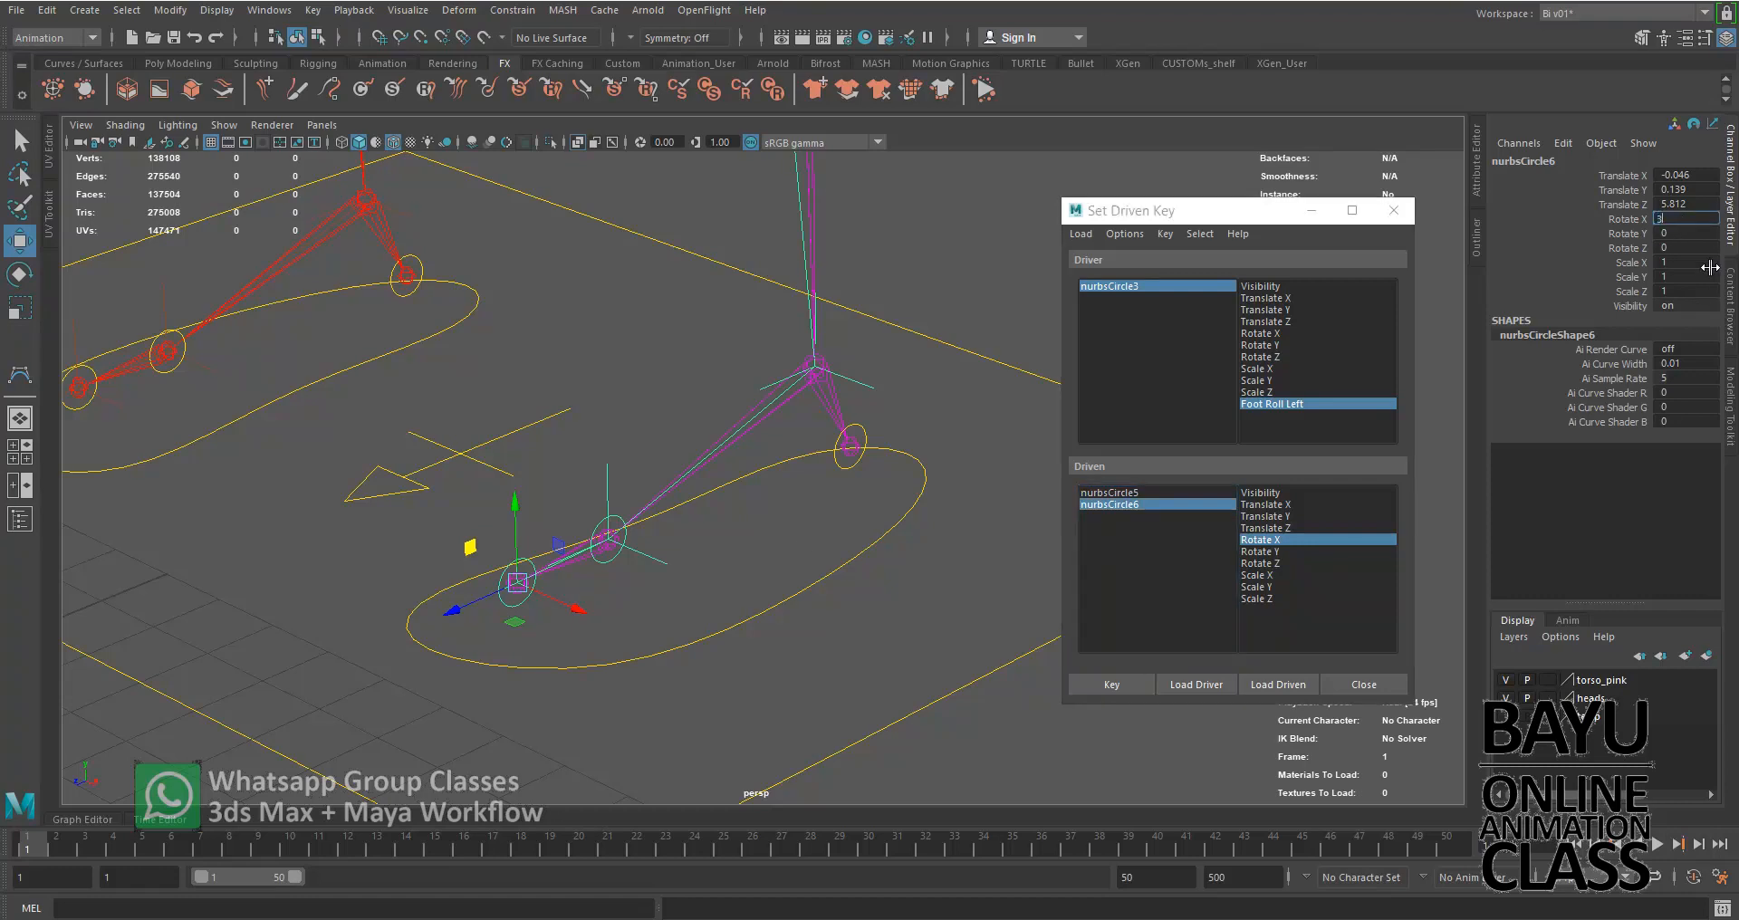
text(30)
key(Return)
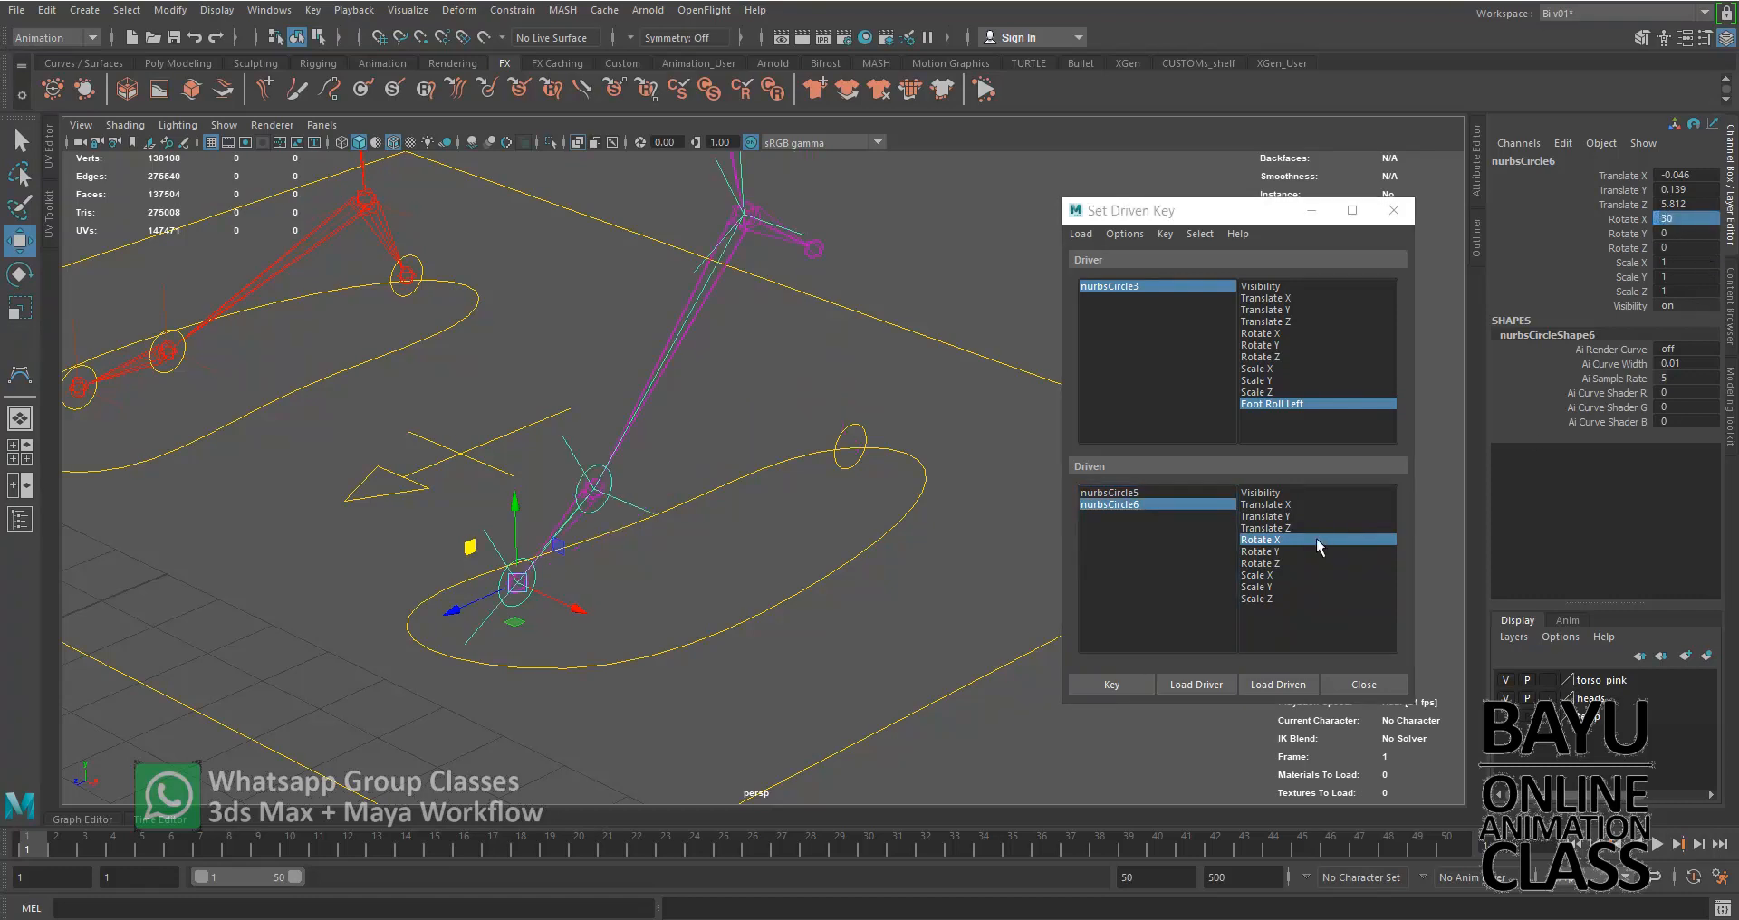
click(1696, 219)
text(4)
key(Return)
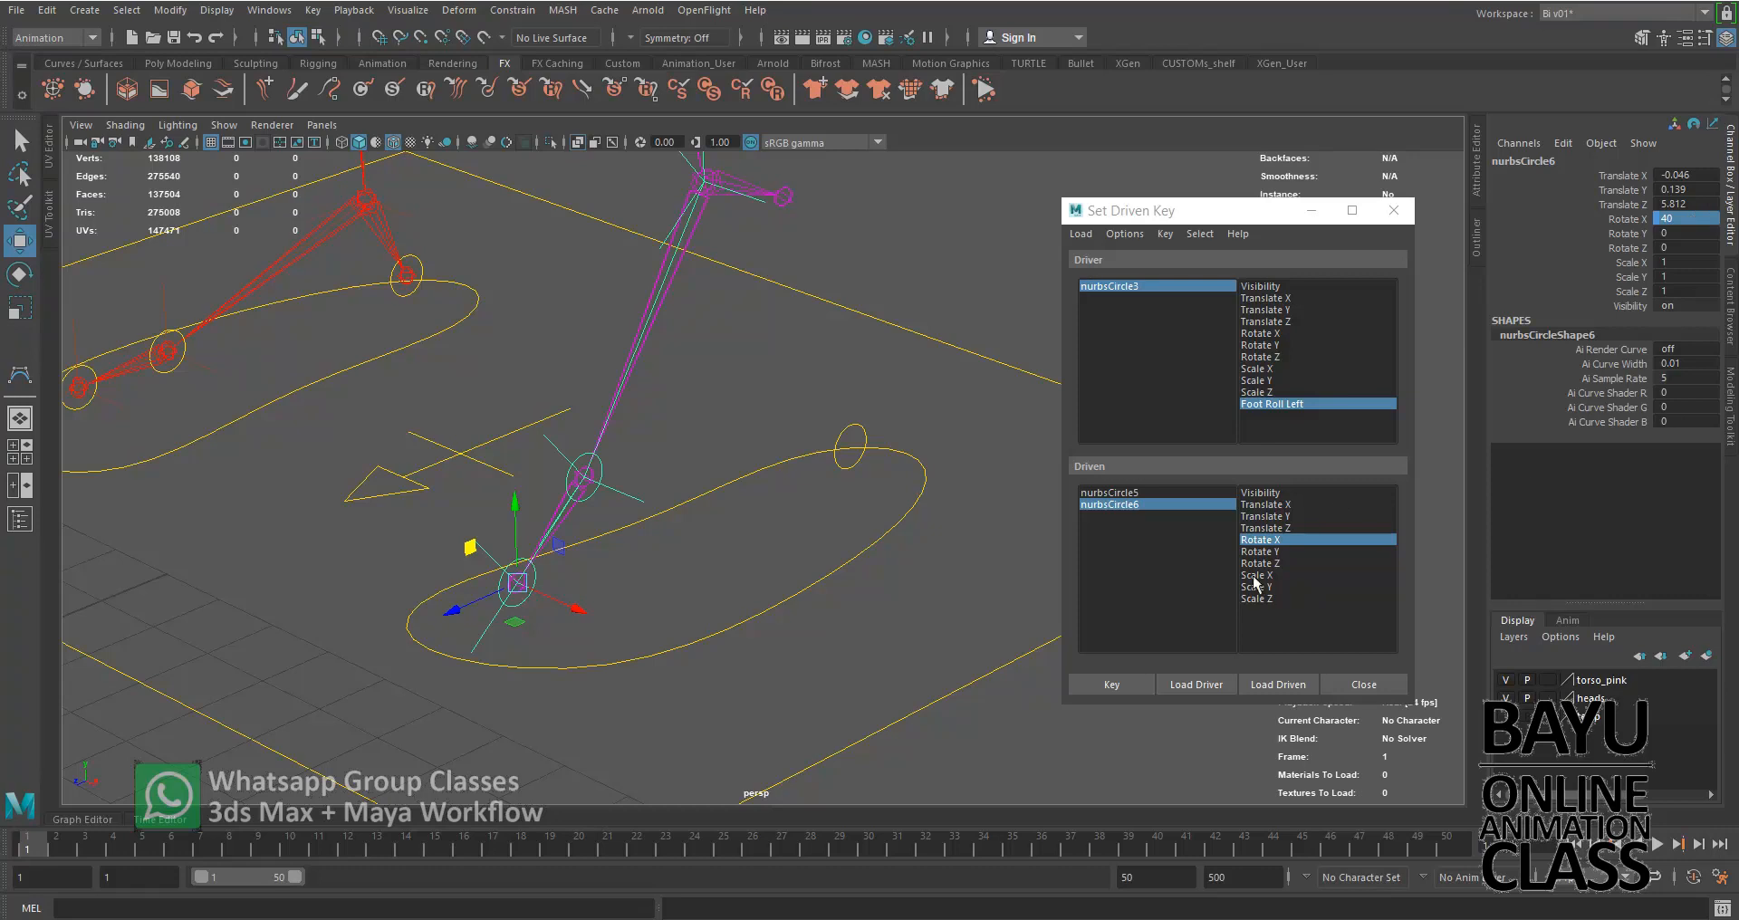
click(1120, 684)
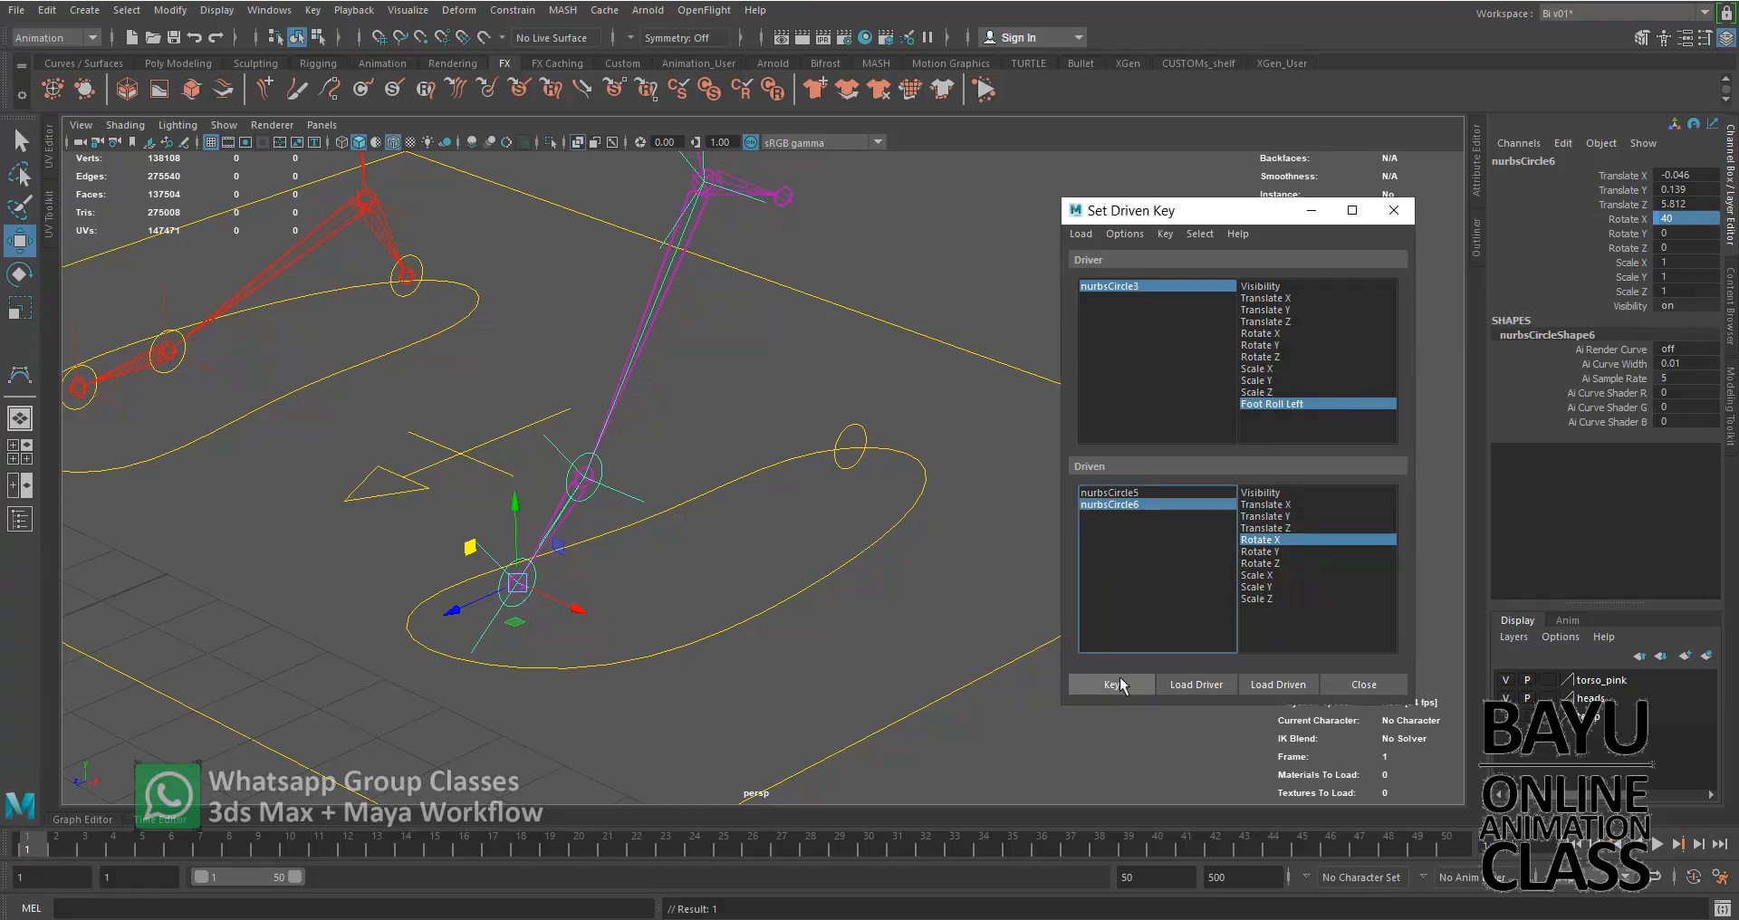
Load the heel control nurbsCircle7 as the driven object and choose its Rotate X as the driven attribute
click(855, 468)
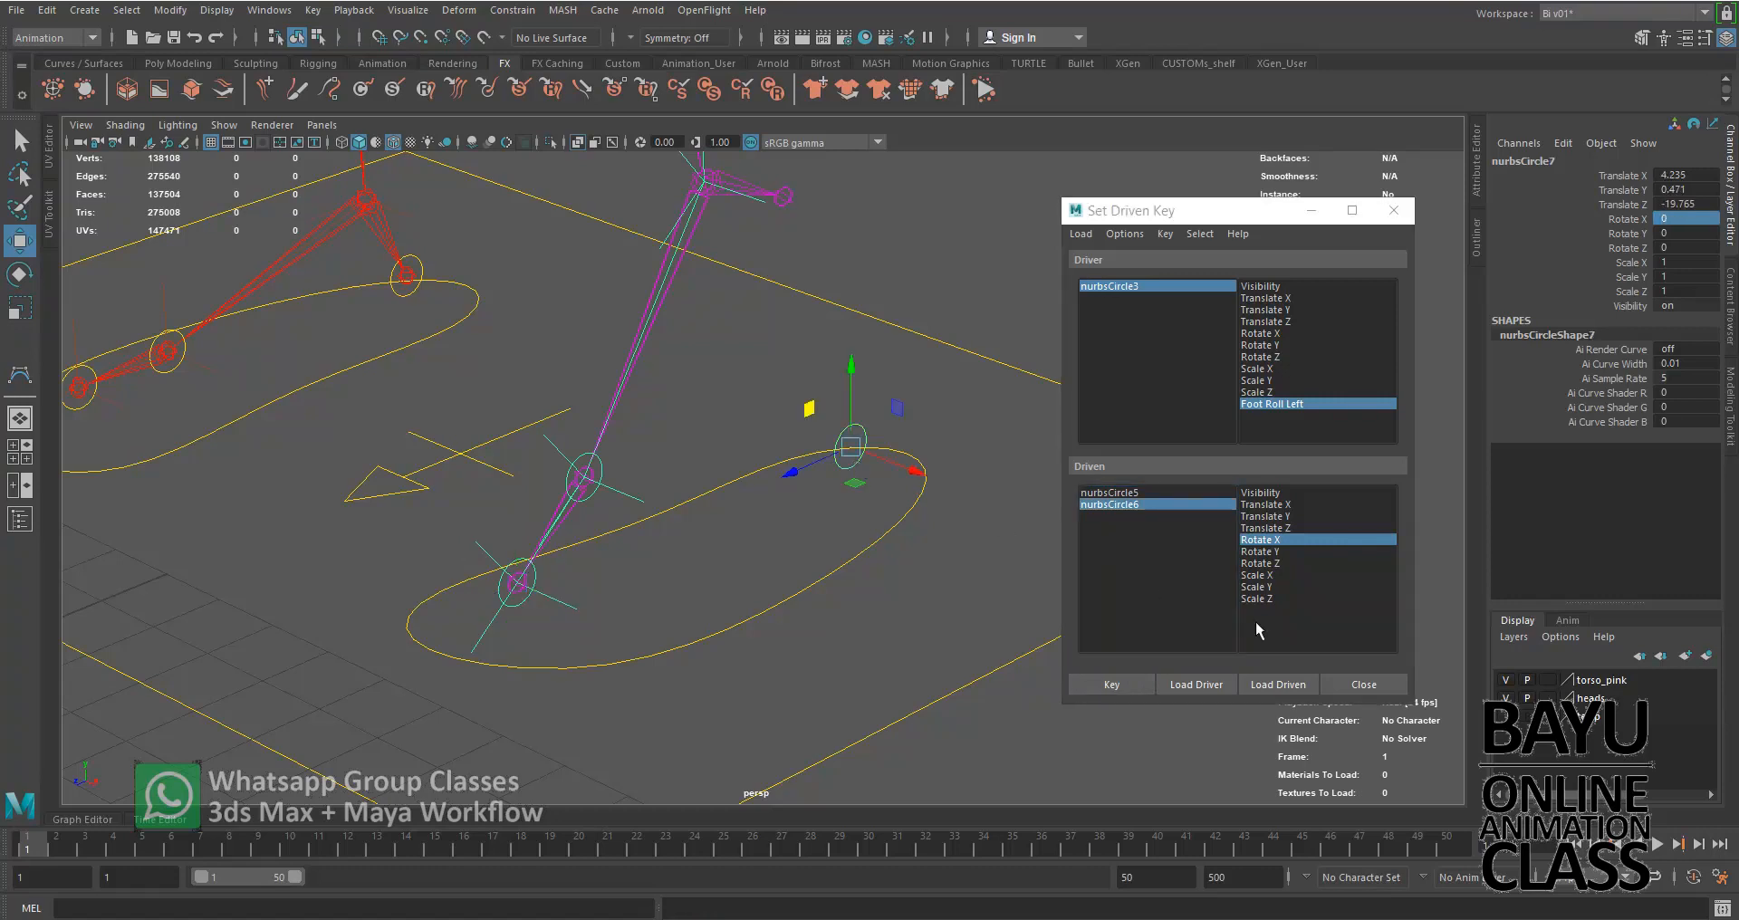
click(1272, 684)
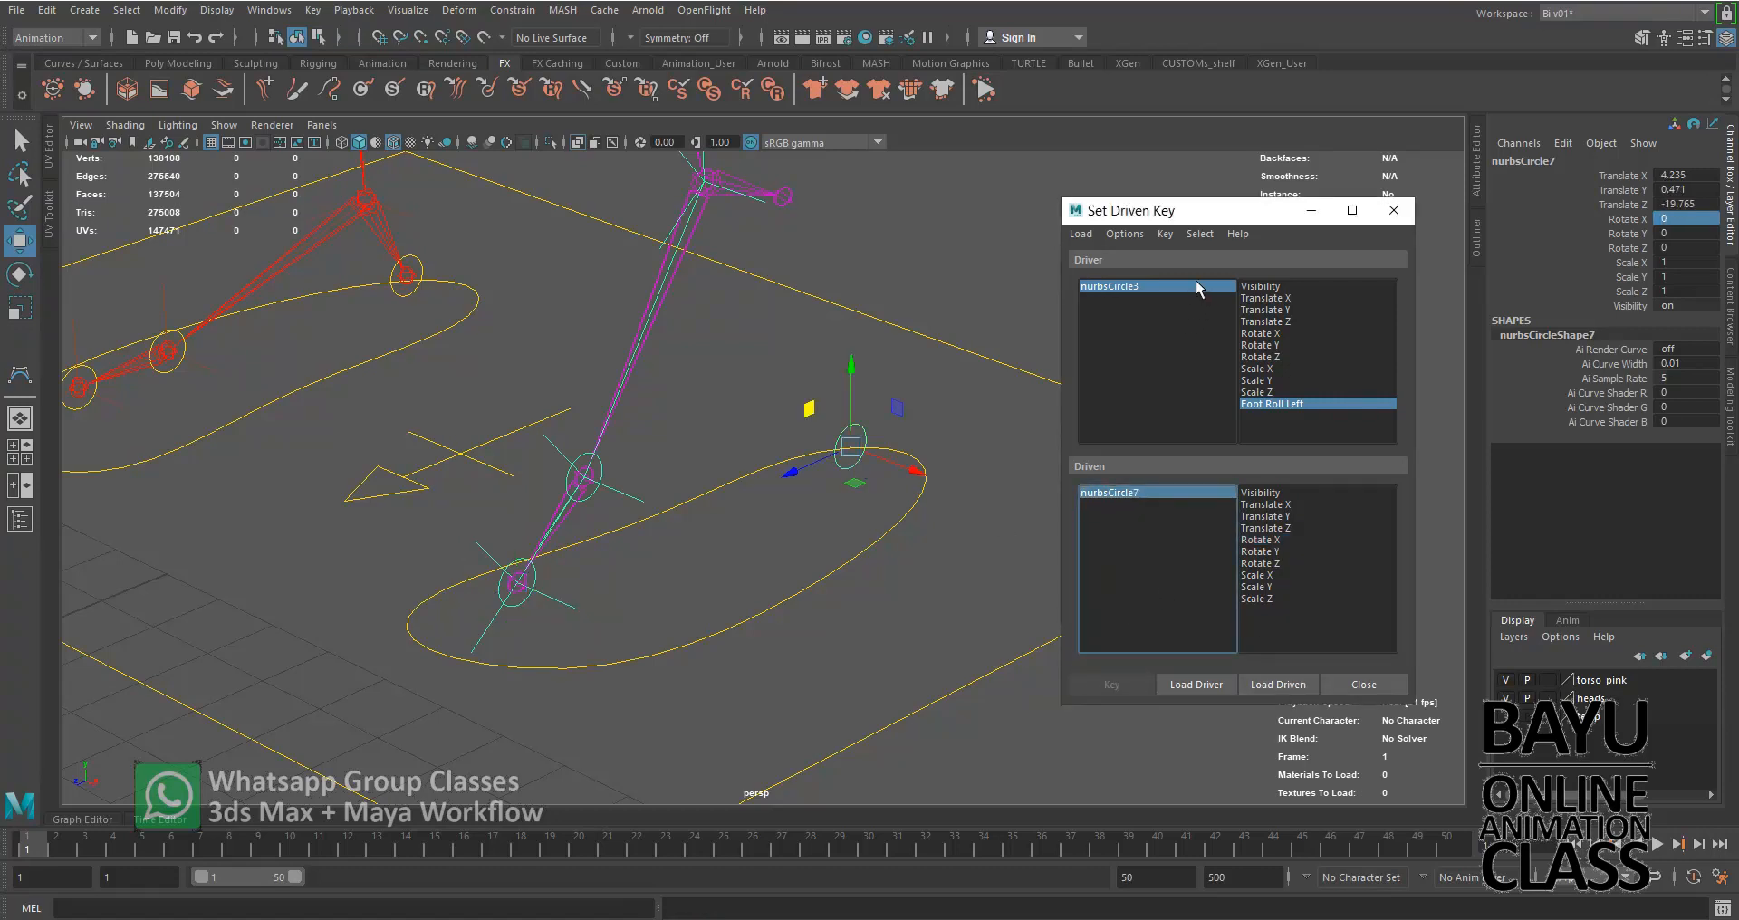
click(1279, 540)
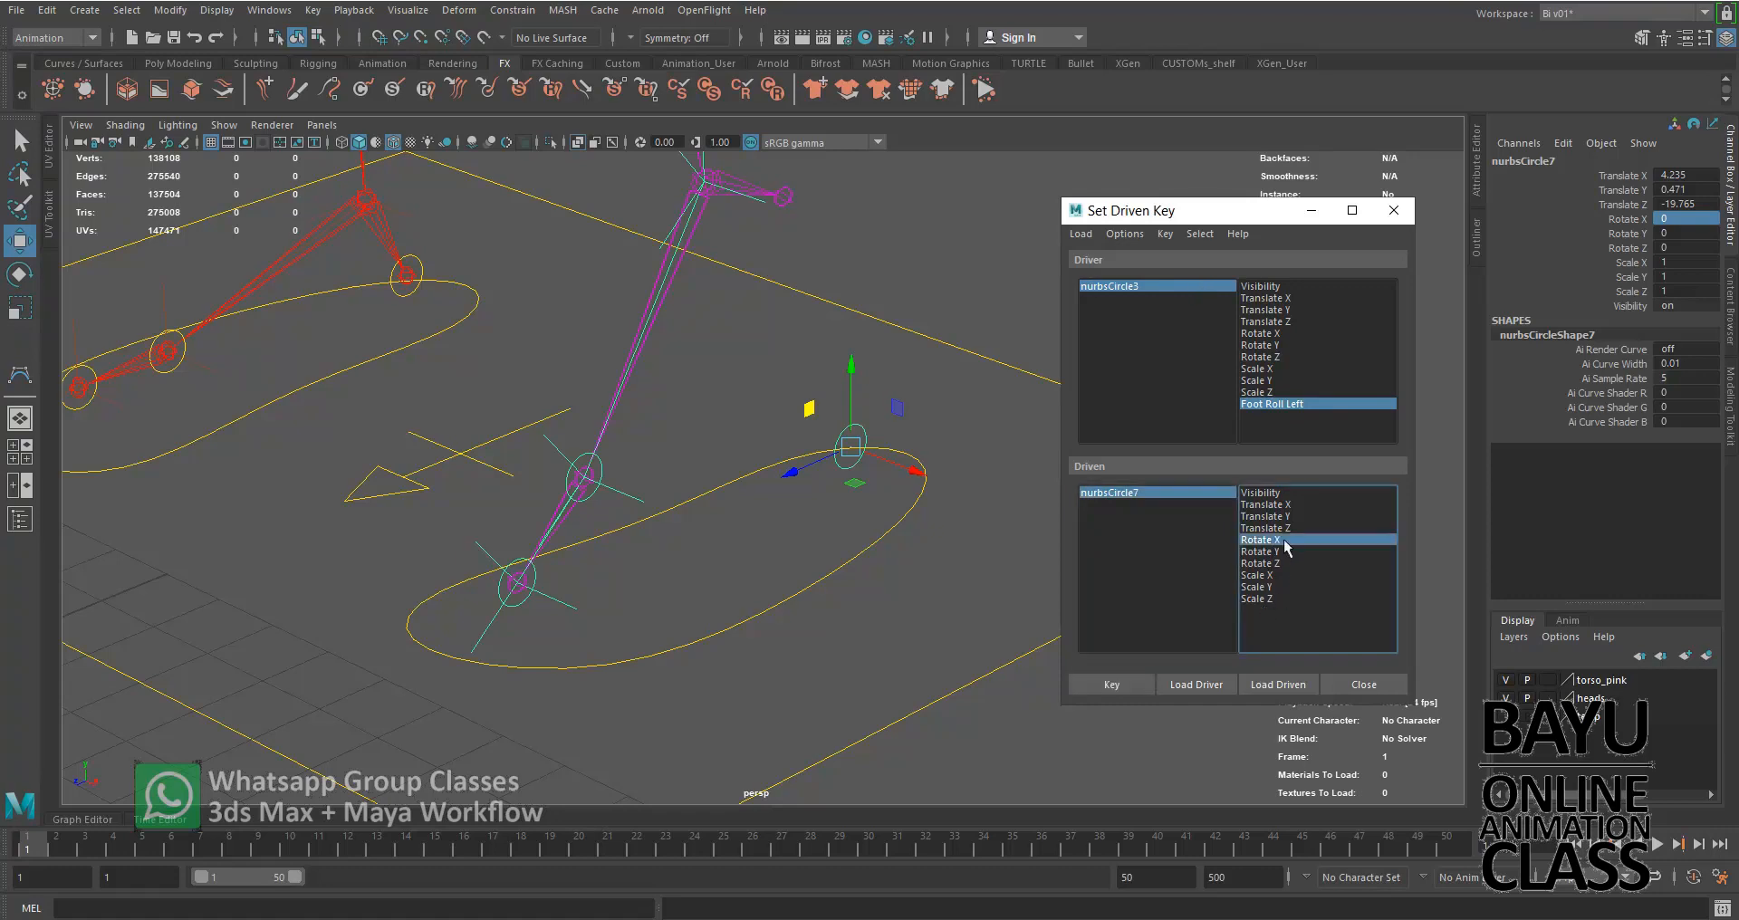
Set nurbsCircle3's Foot Roll Left to 0 and key nurbsCircle7 with its Rotate X at 0
click(1220, 288)
double_click(1696, 320)
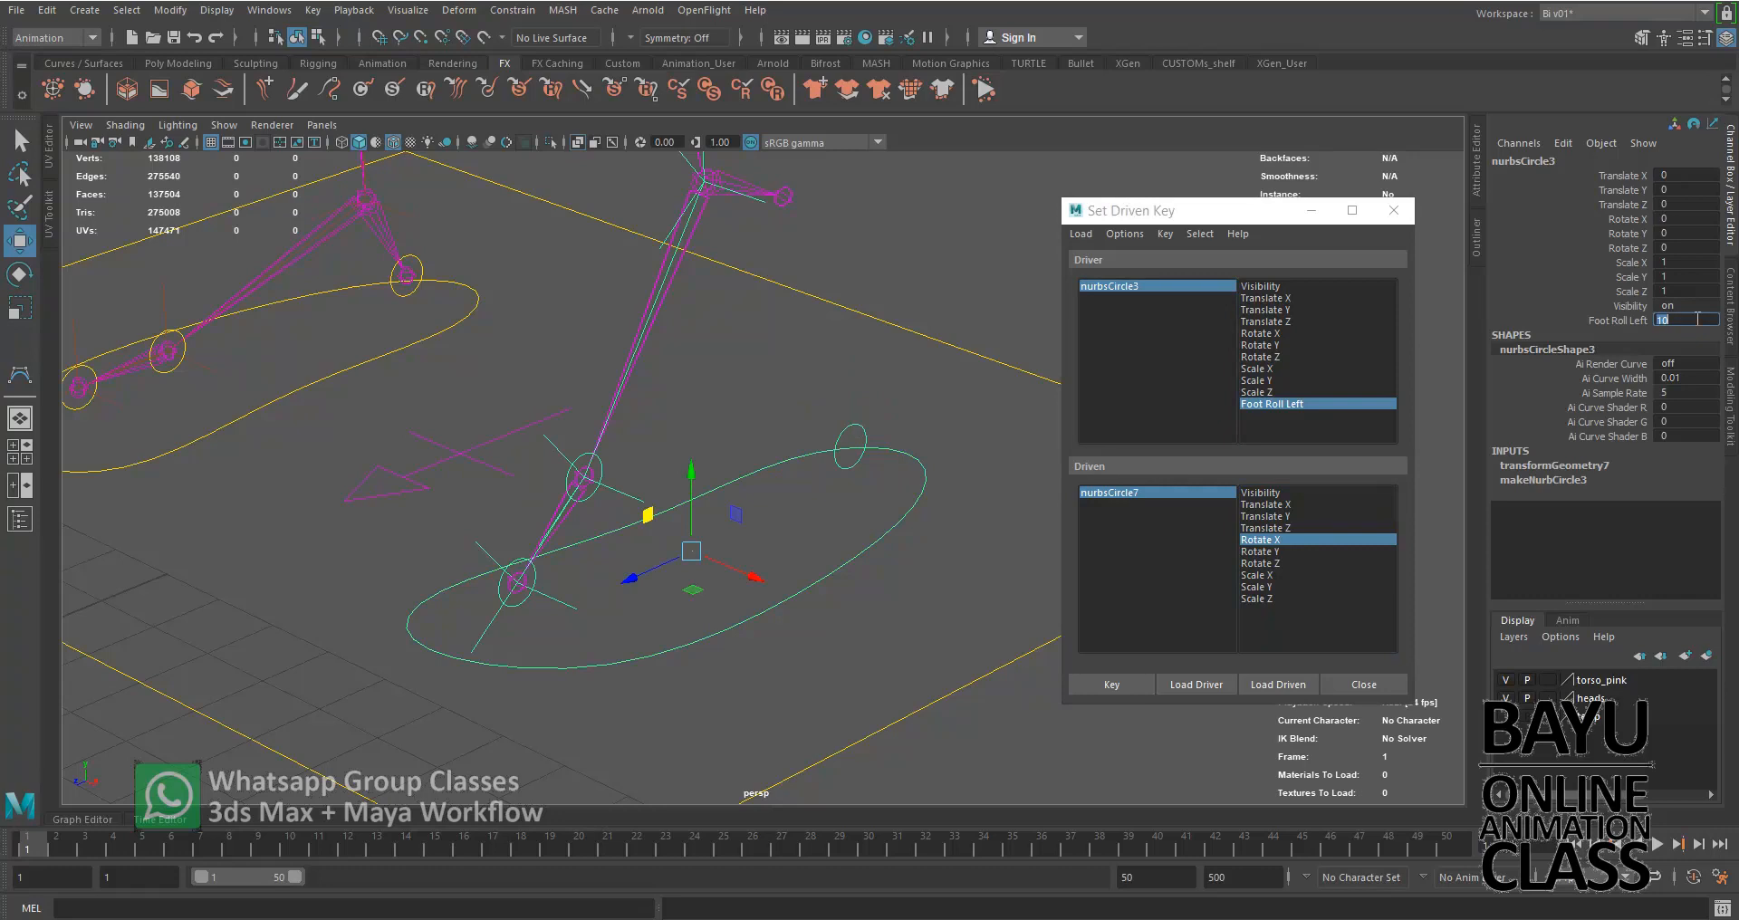
key(Return)
click(1185, 493)
click(1259, 541)
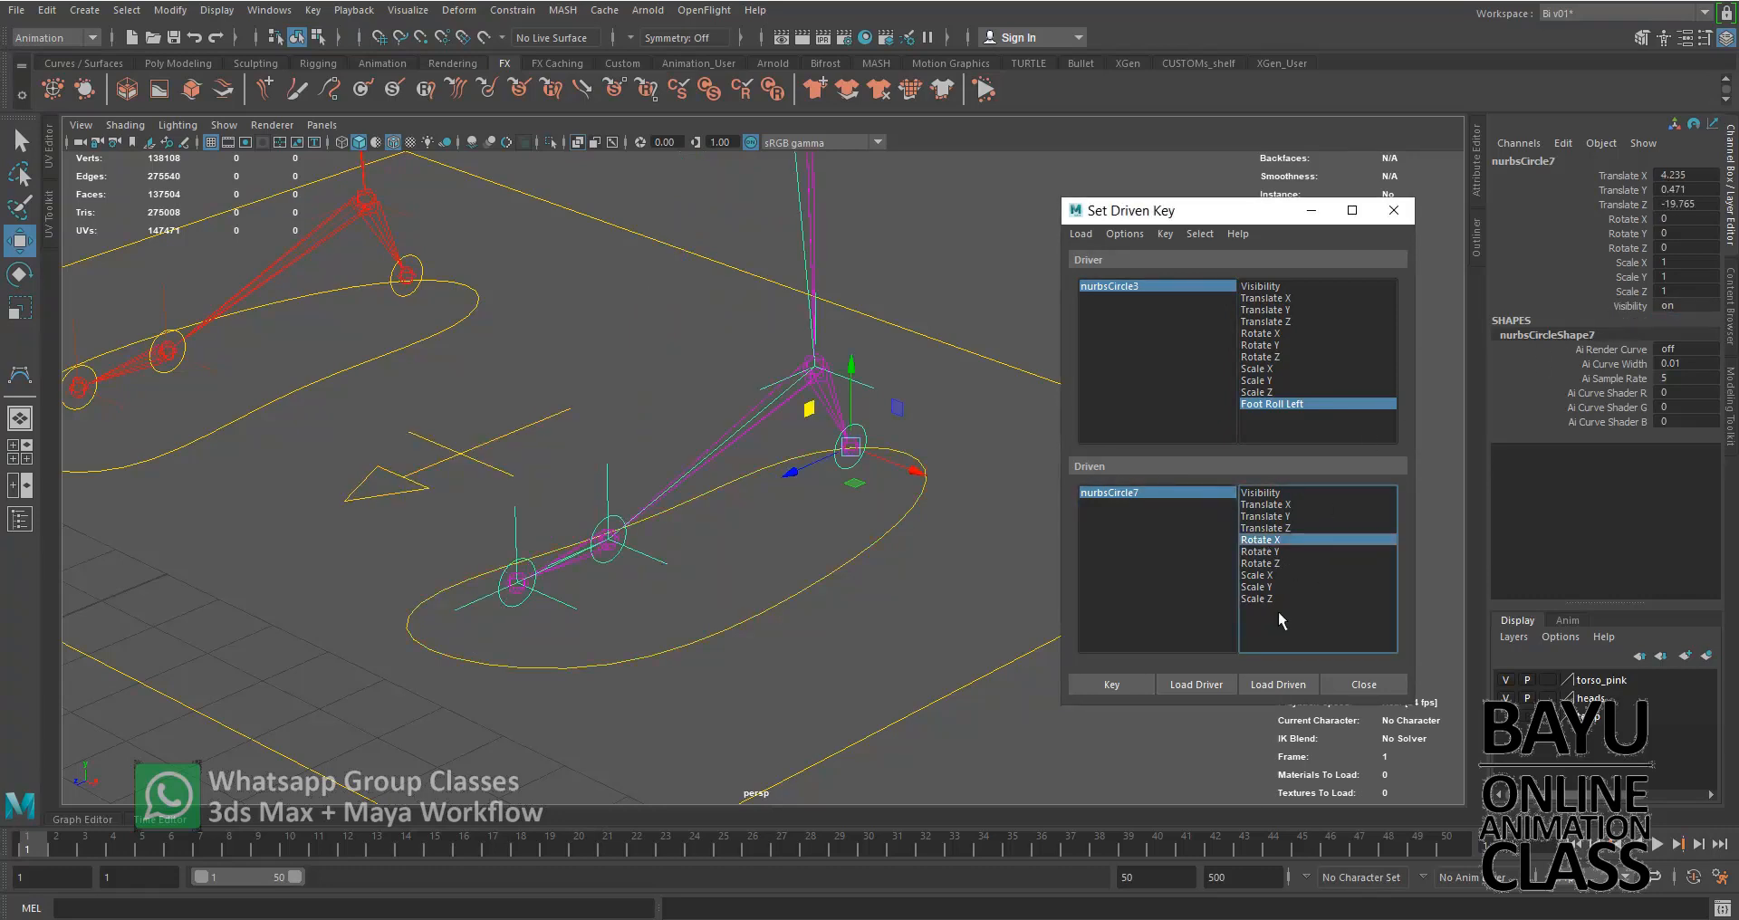
click(1113, 685)
Set nurbsCircle3's Foot Roll Left to -10 and select the driven heel control nurbsCircle7
click(1198, 287)
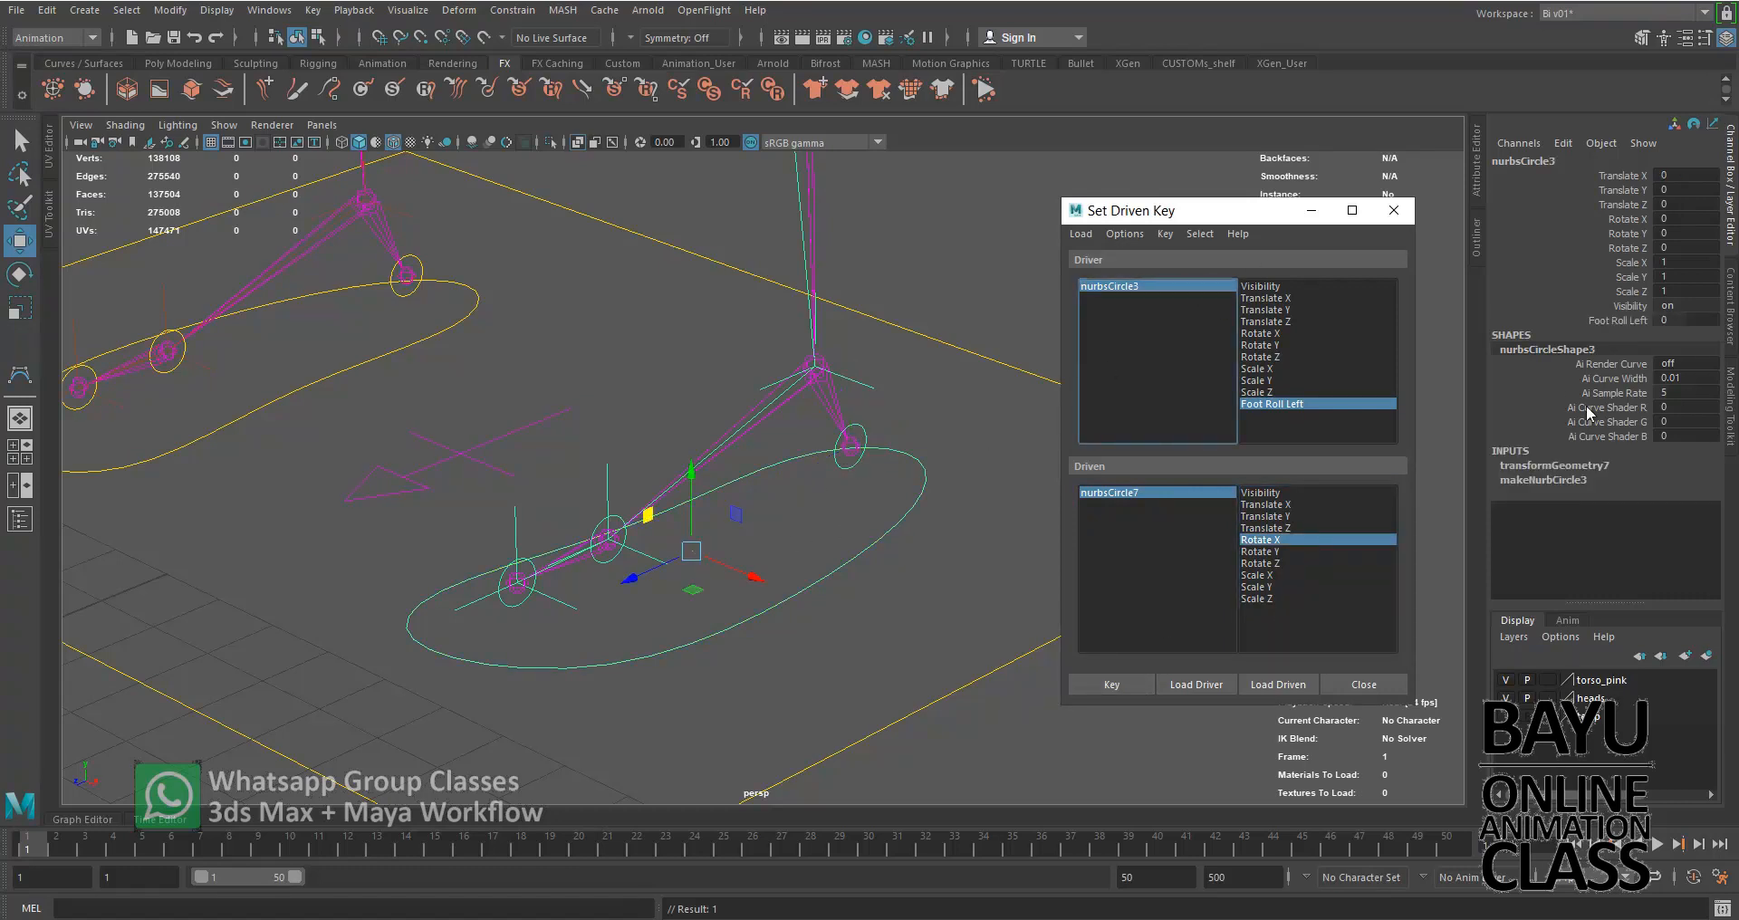
double_click(1697, 319)
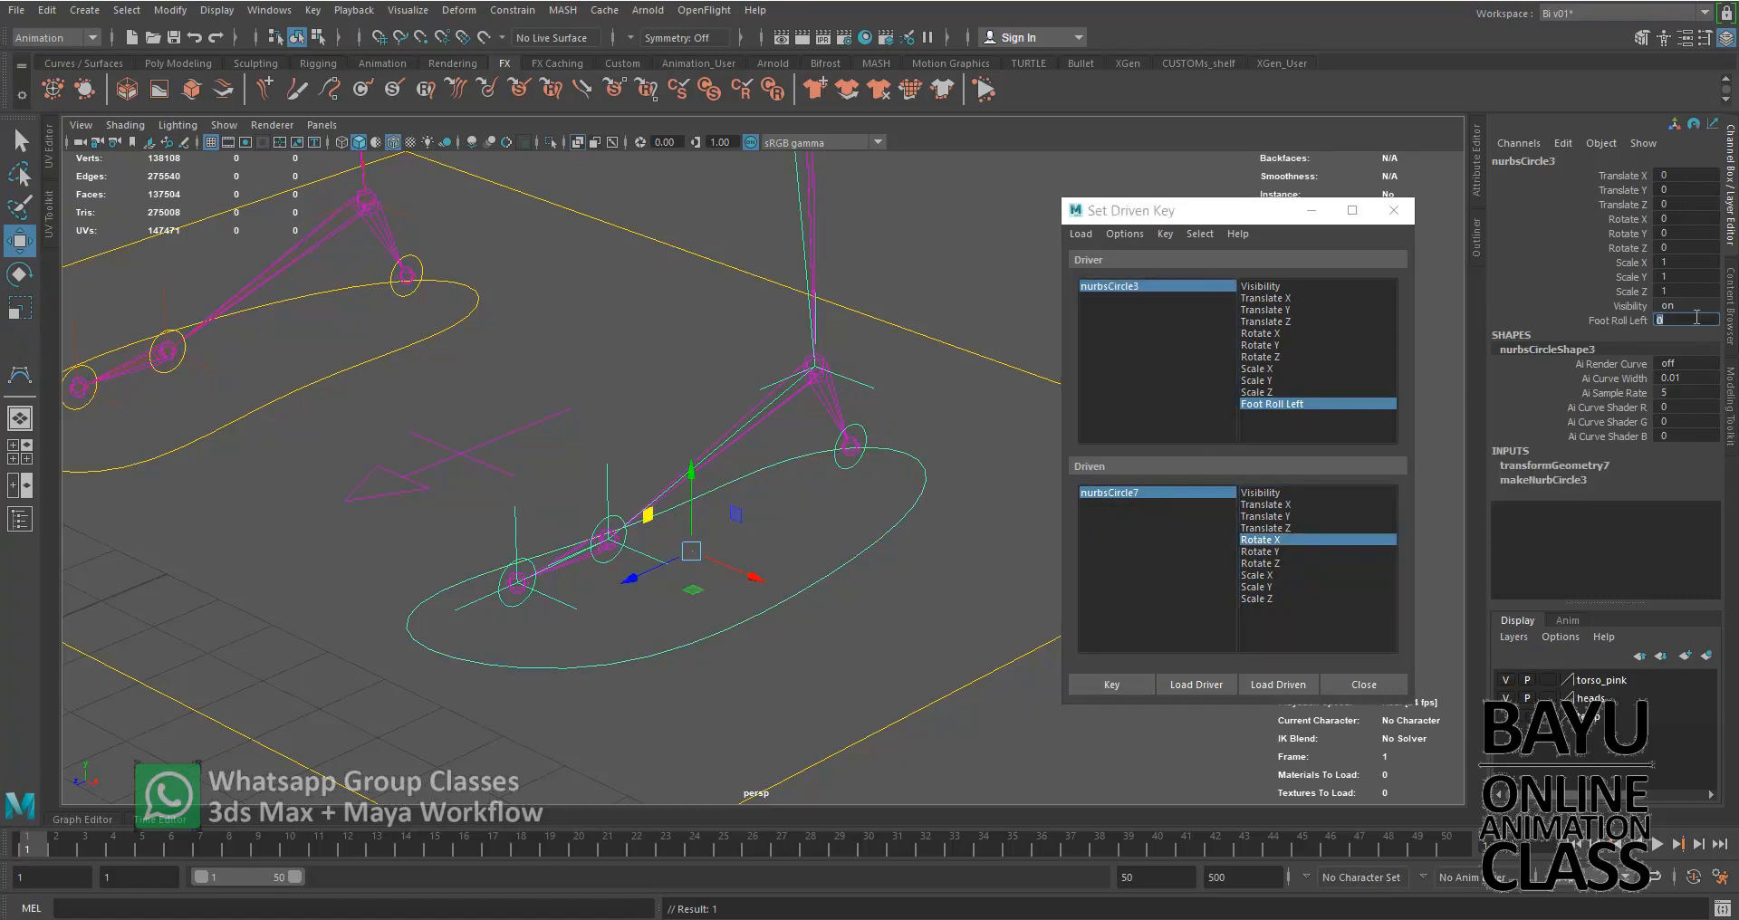
key(Return)
click(1208, 492)
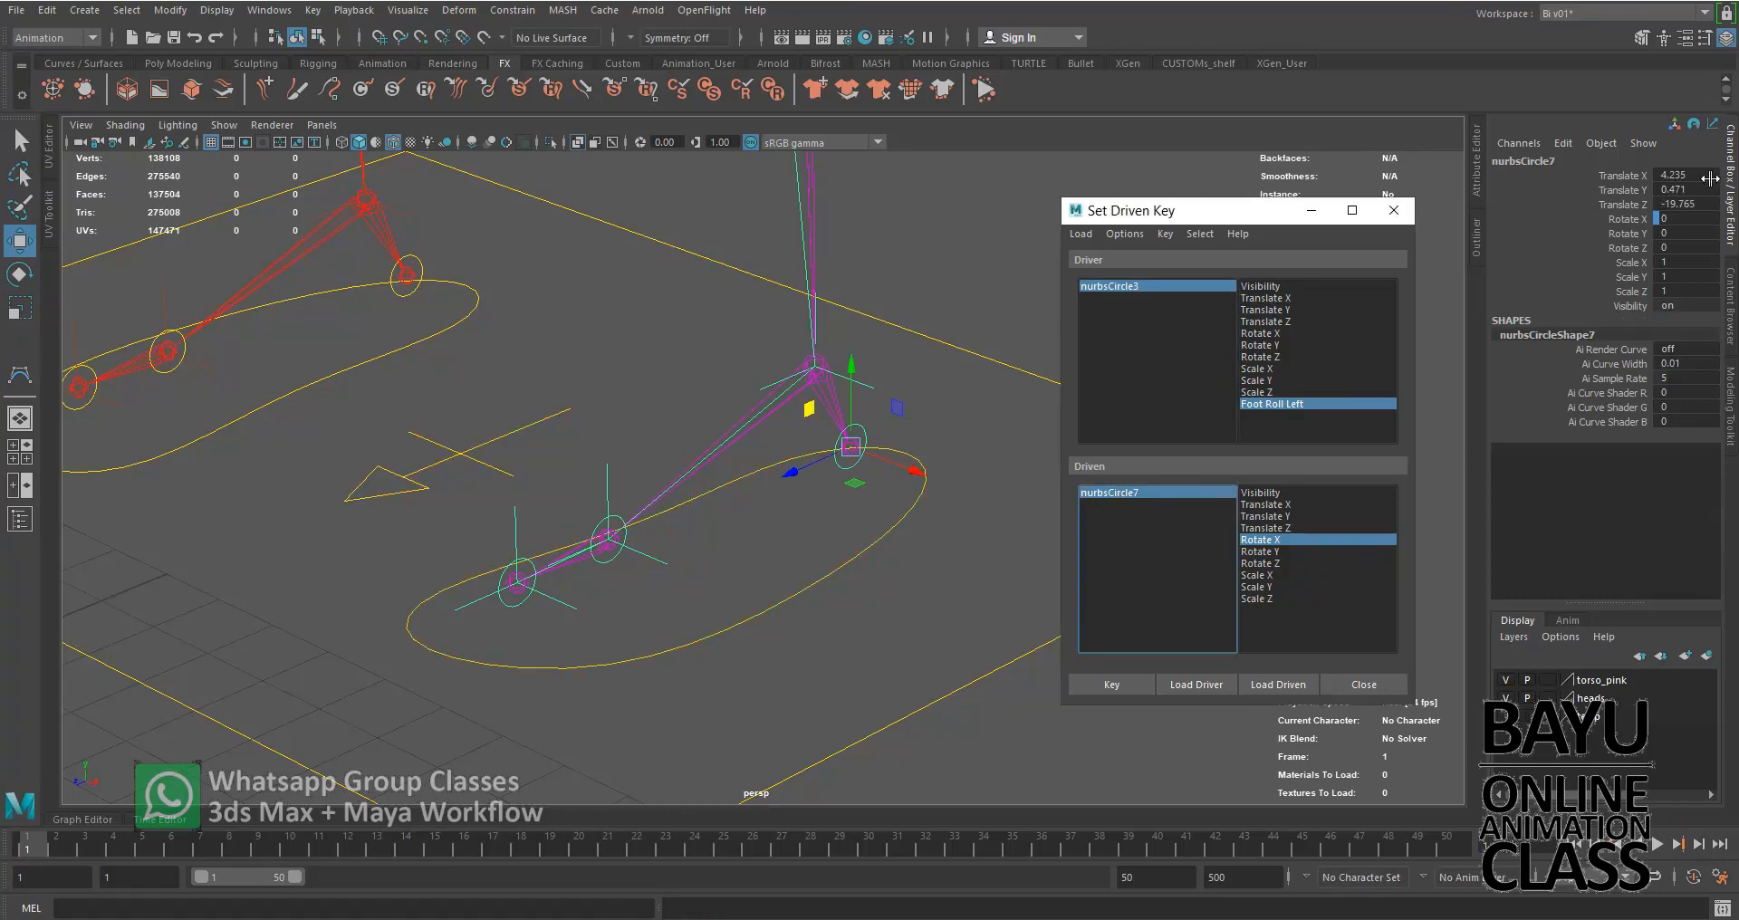
Try Rotate X values of 20 and -20 on the heel control nurbsCircle7 and inspect the foot's tilt from the side
click(1625, 222)
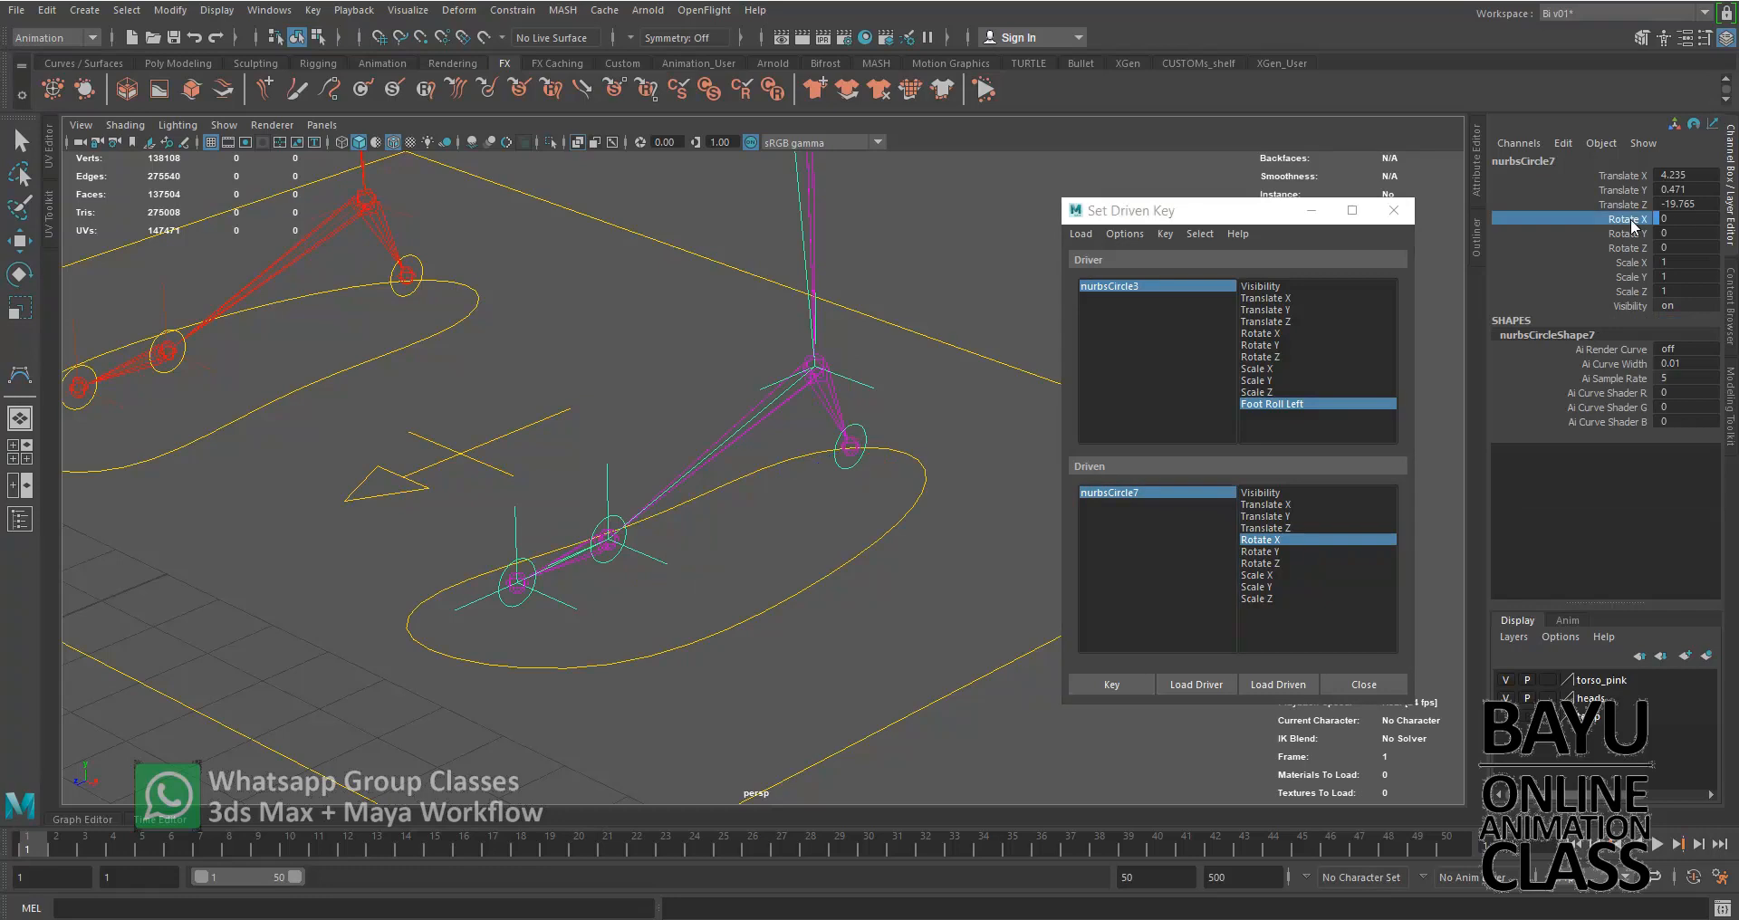
click(1685, 220)
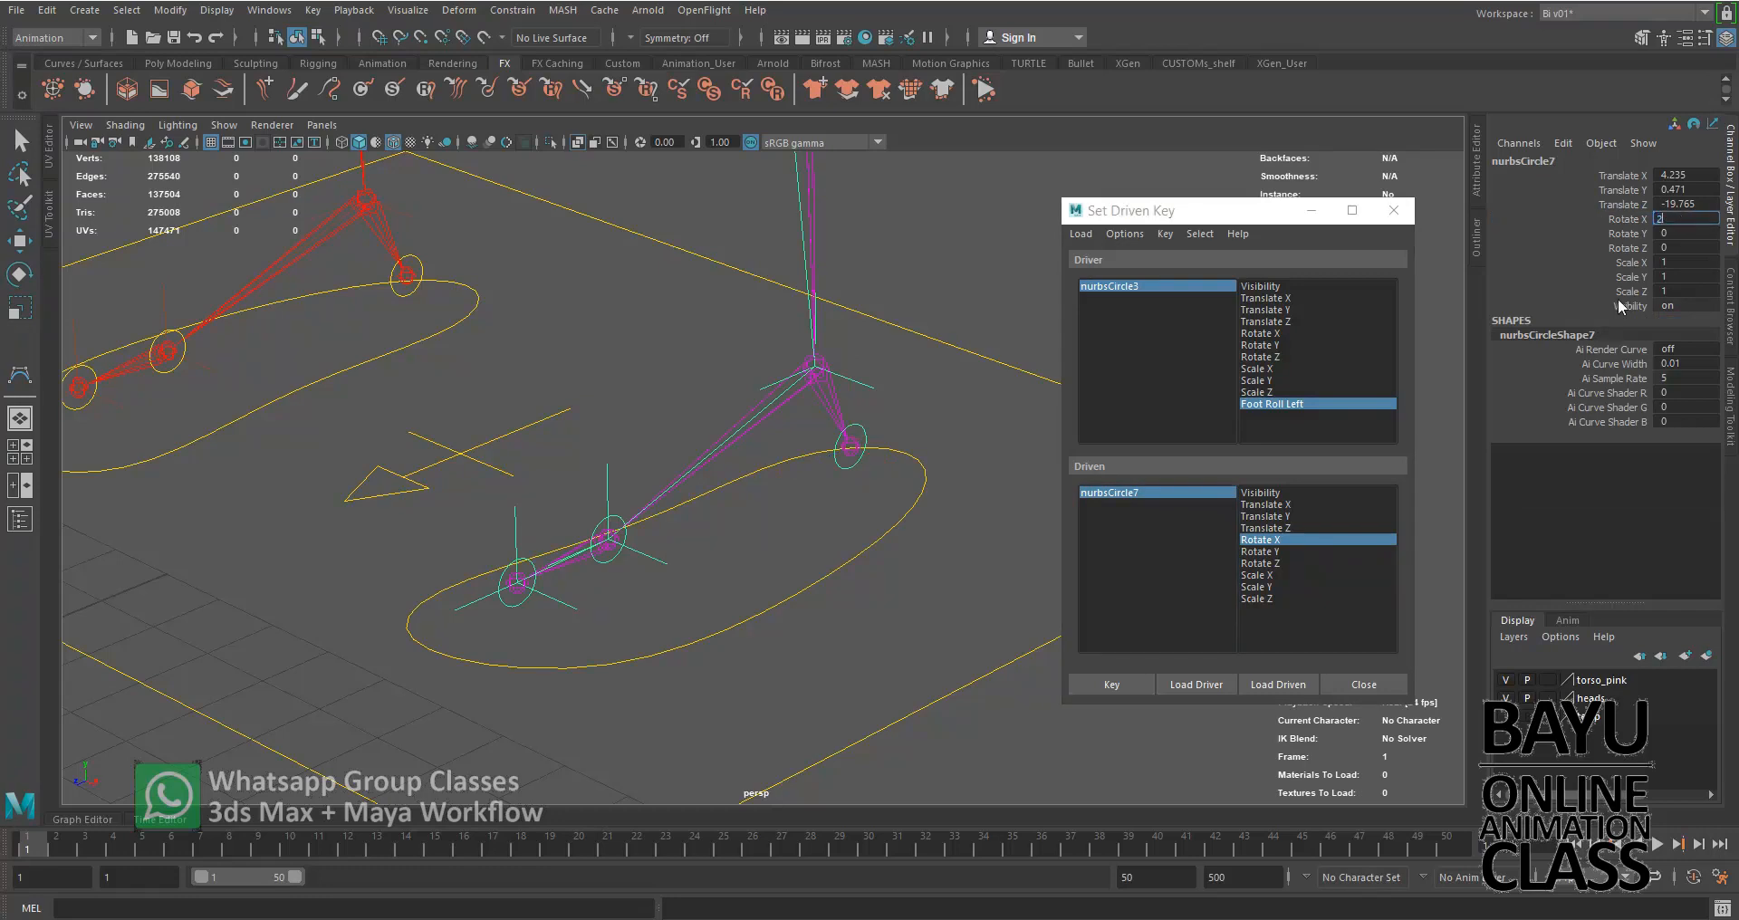
key(Return)
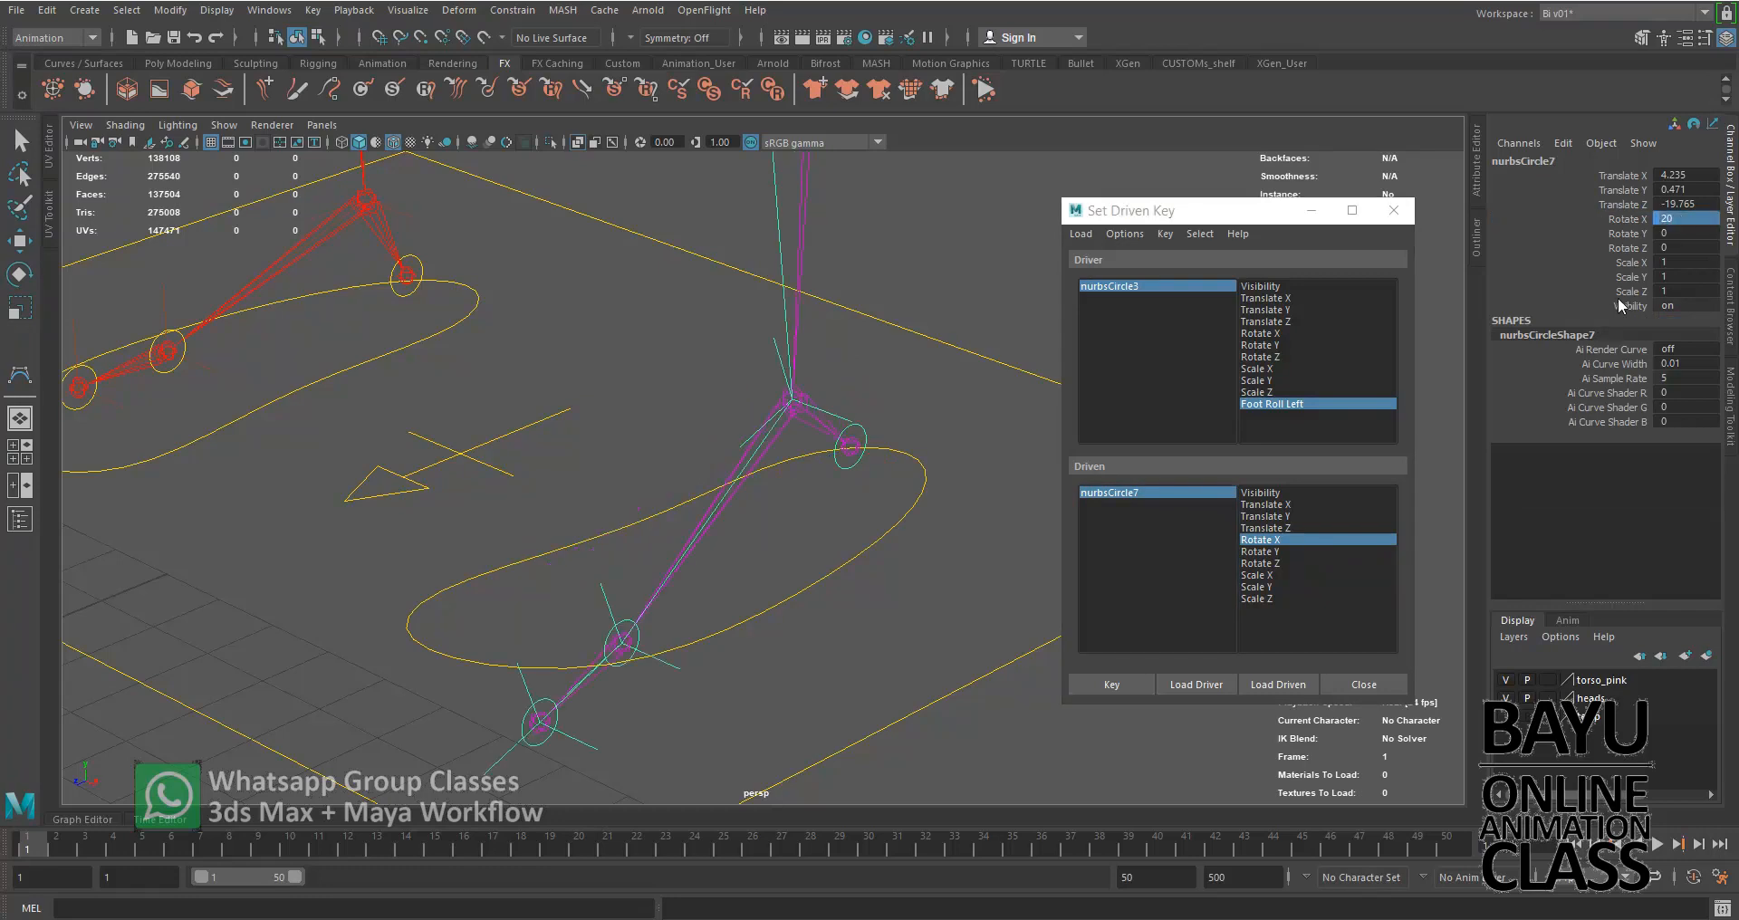
click(1693, 220)
key(Return)
alt+drag(948, 506, 633, 599)
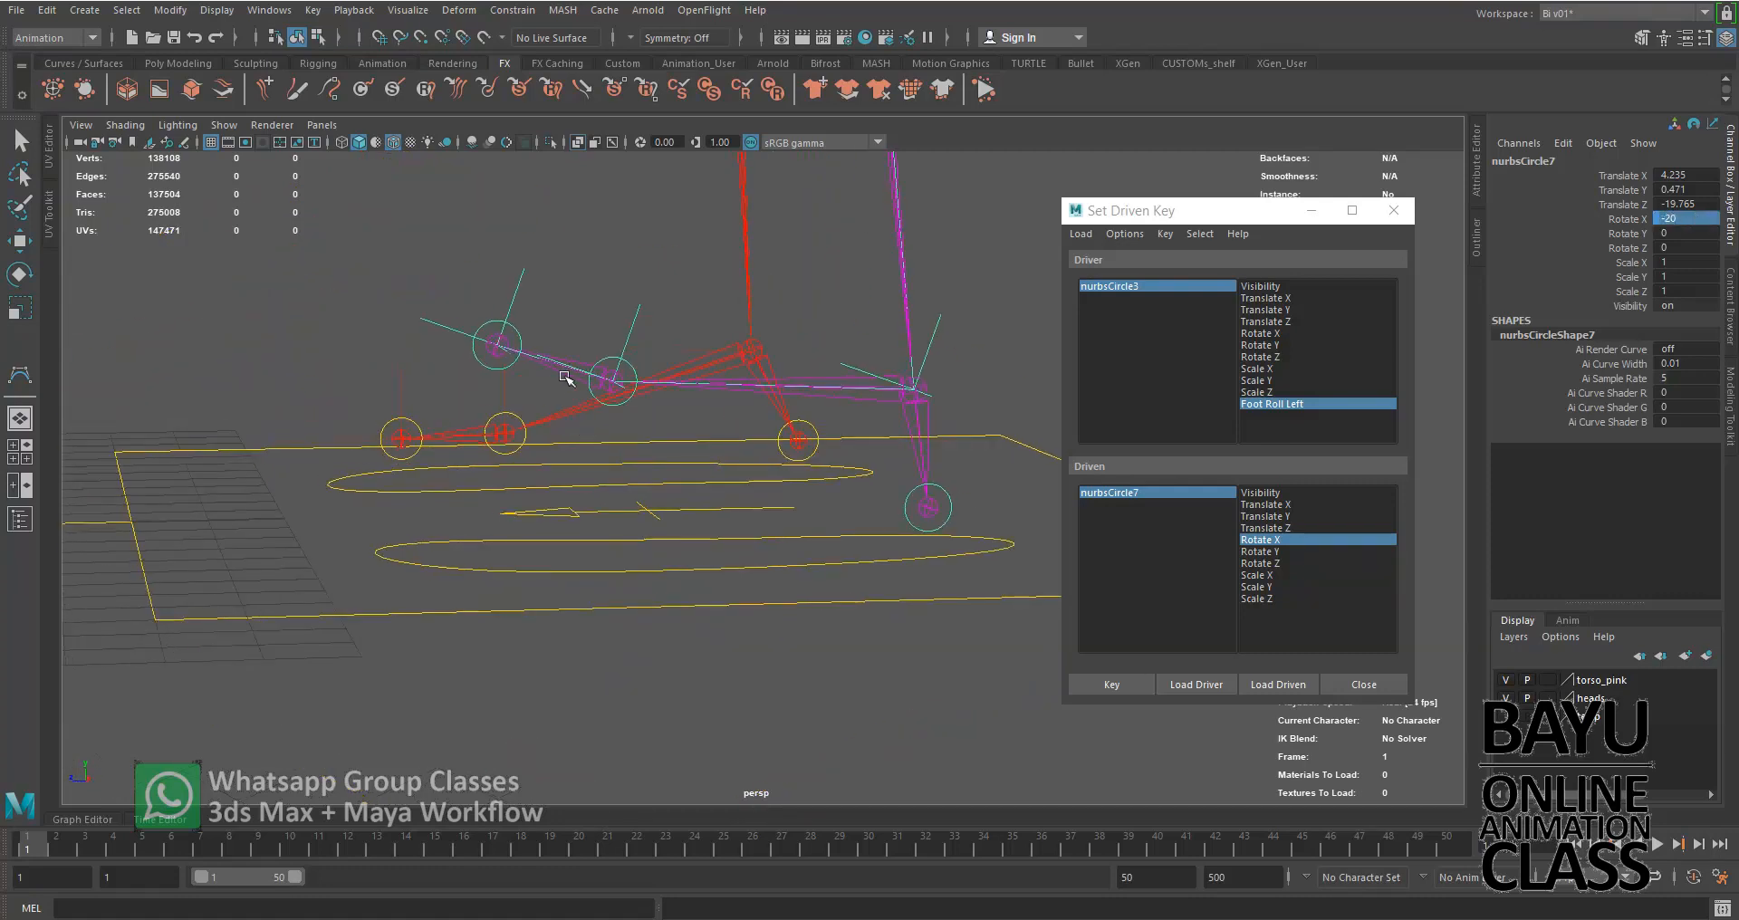
Set nurbsCircle7's Rotate X to -10 and key it against Foot Roll Left
click(1703, 218)
text(-10)
key(Tab)
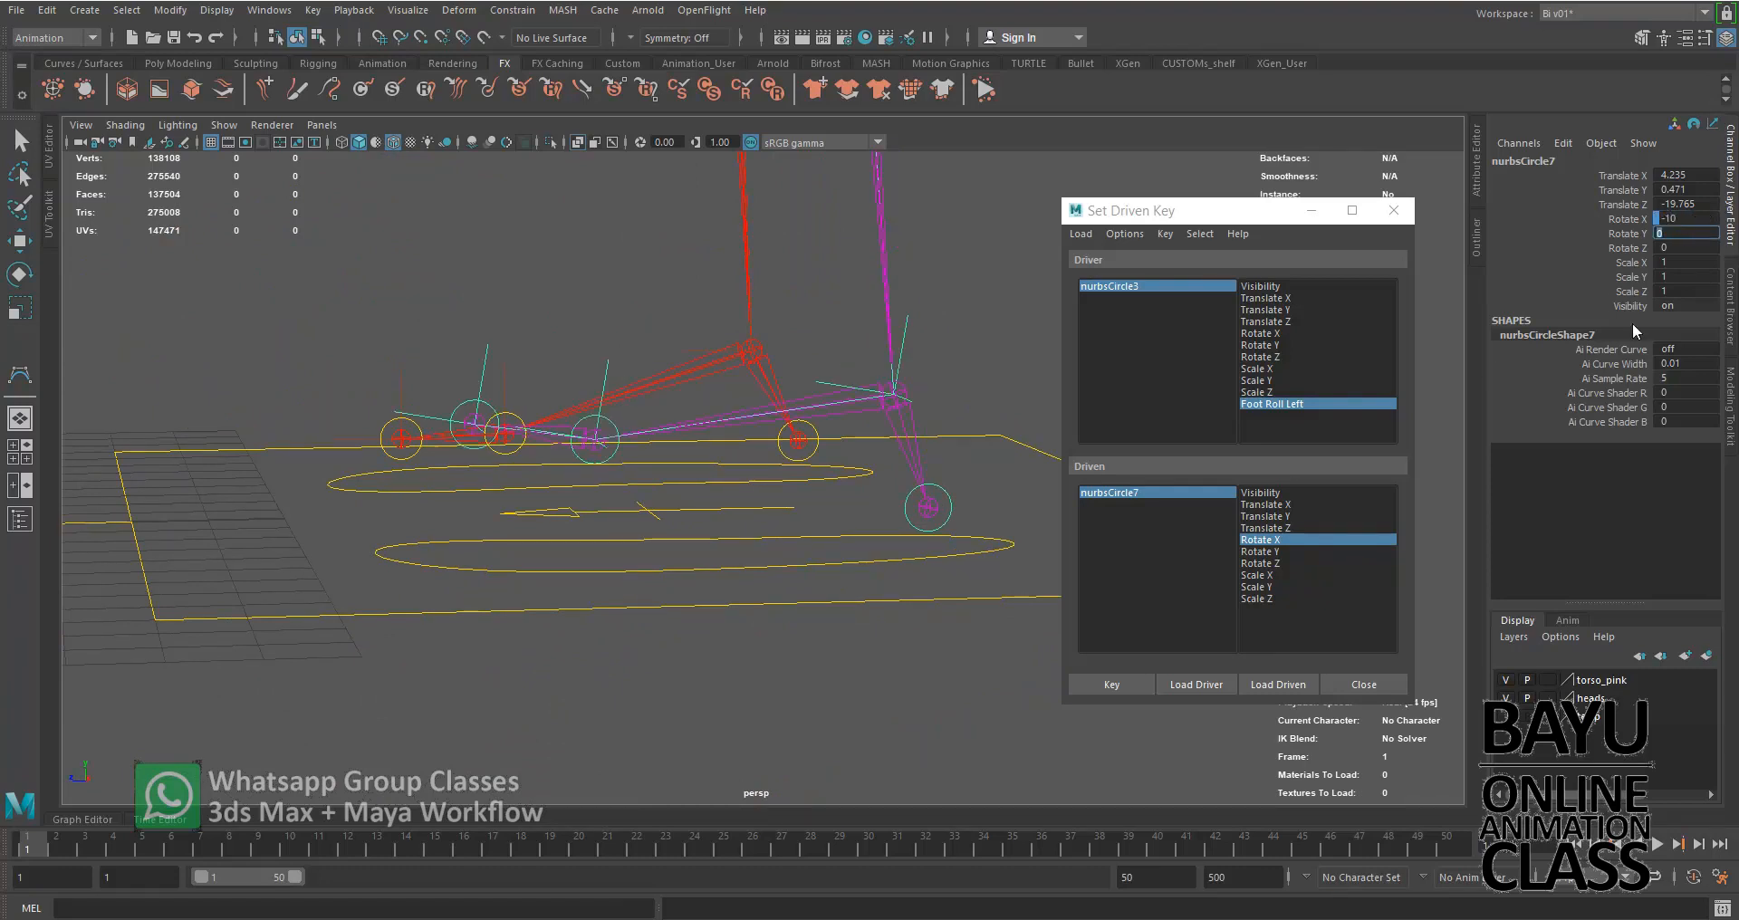
click(1112, 686)
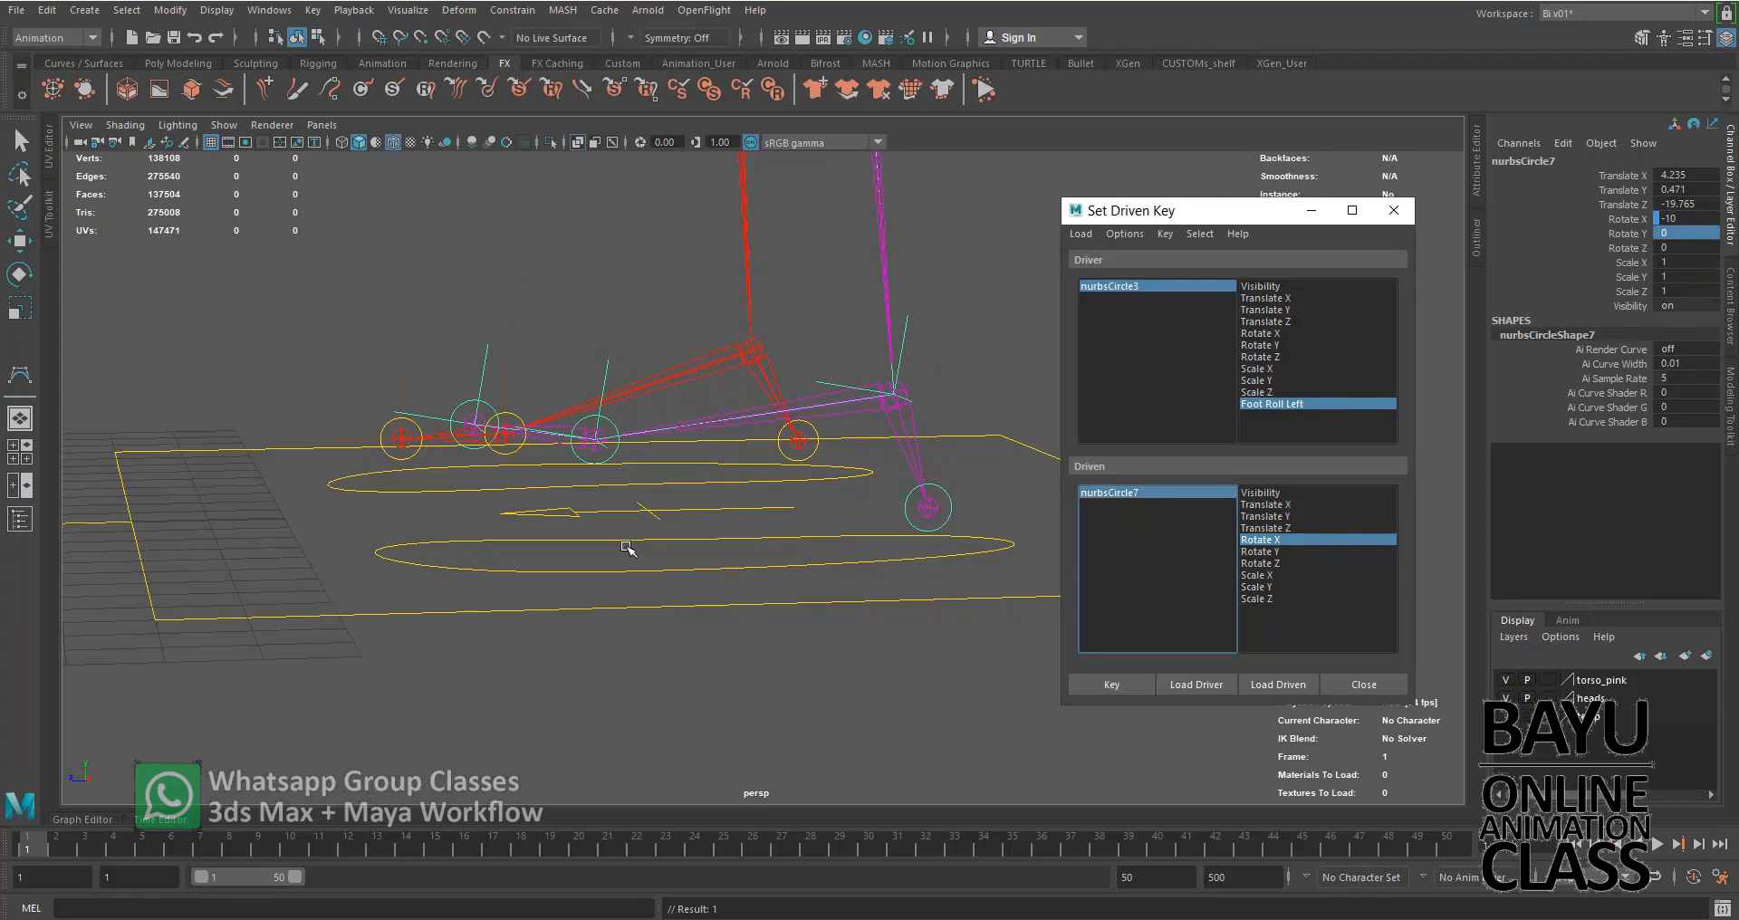
Select the driver nurbsCircle3 and return its Foot Roll Left to 0
click(1199, 286)
alt+drag(774, 566, 829, 526)
click(1686, 320)
text(0)
key(Return)
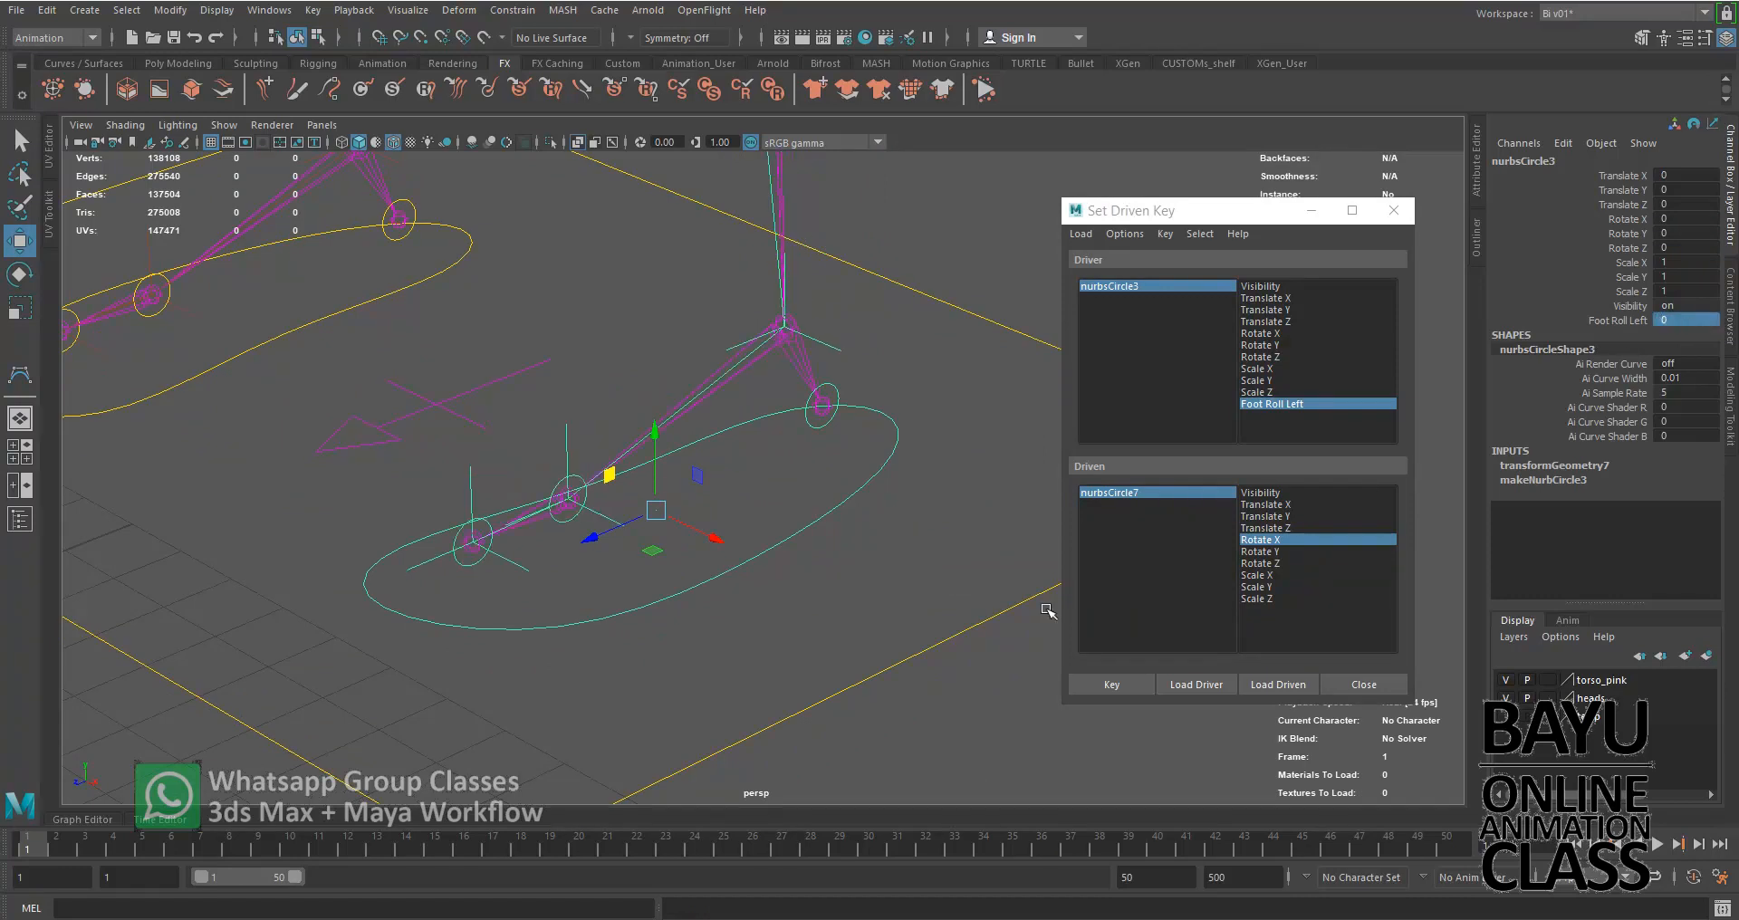
Test the left foot's roll by sweeping Foot Roll Left interactively down to -10, and reset it to 0
alt+drag(722, 660, 711, 648)
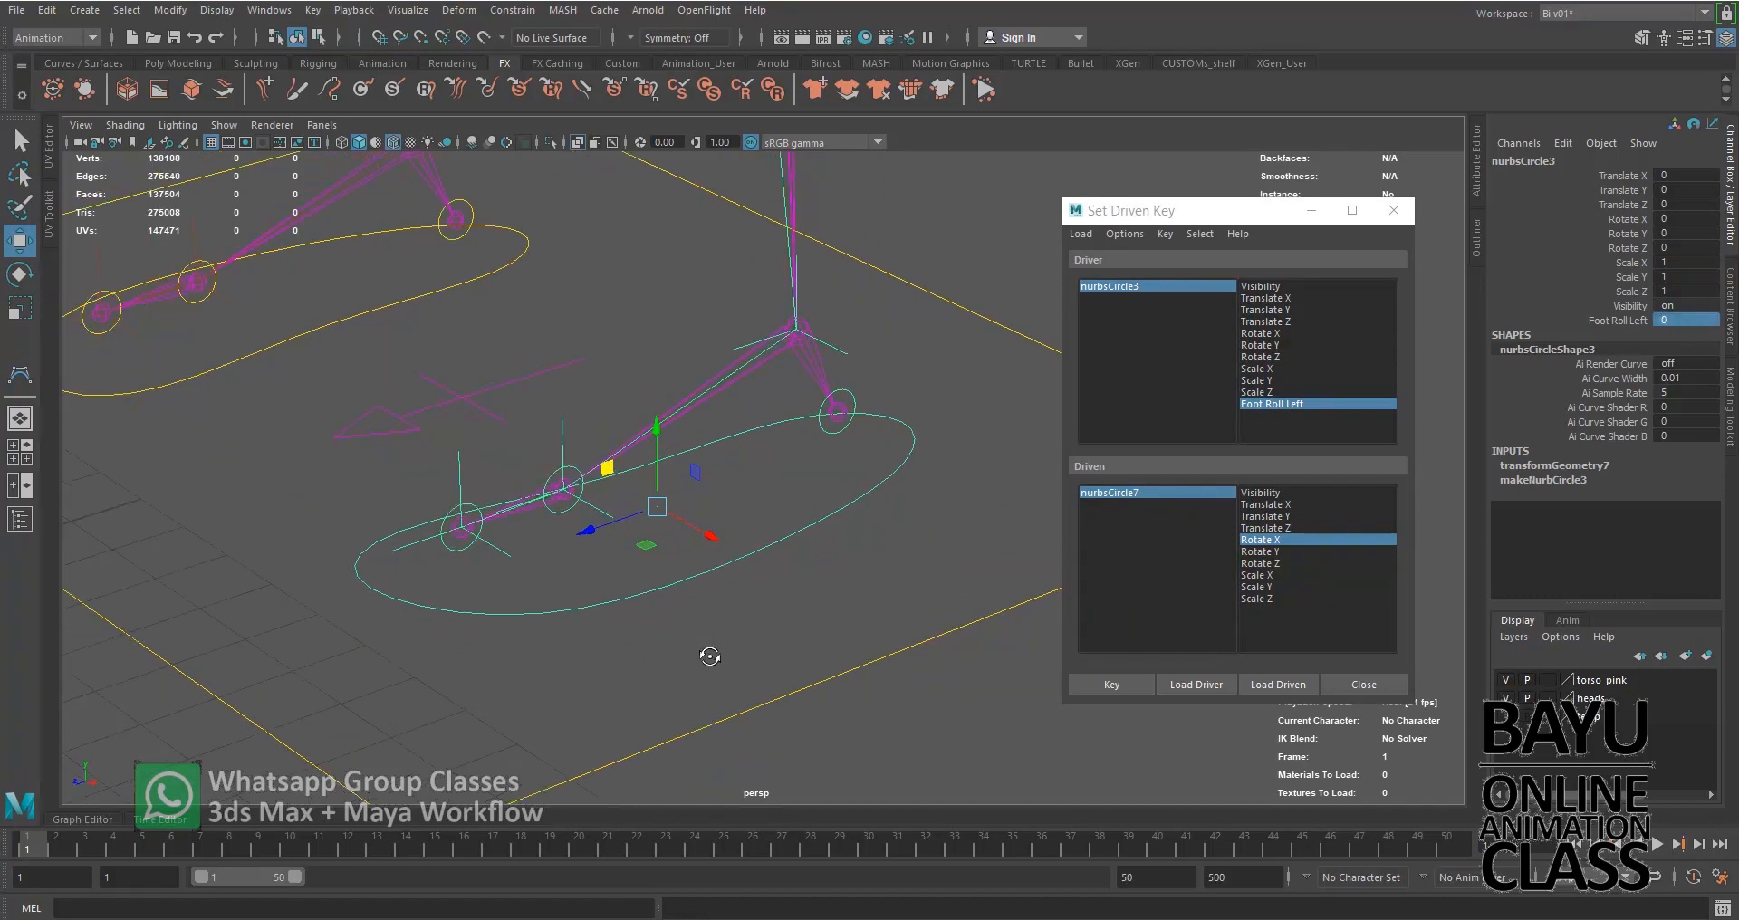
click(1610, 321)
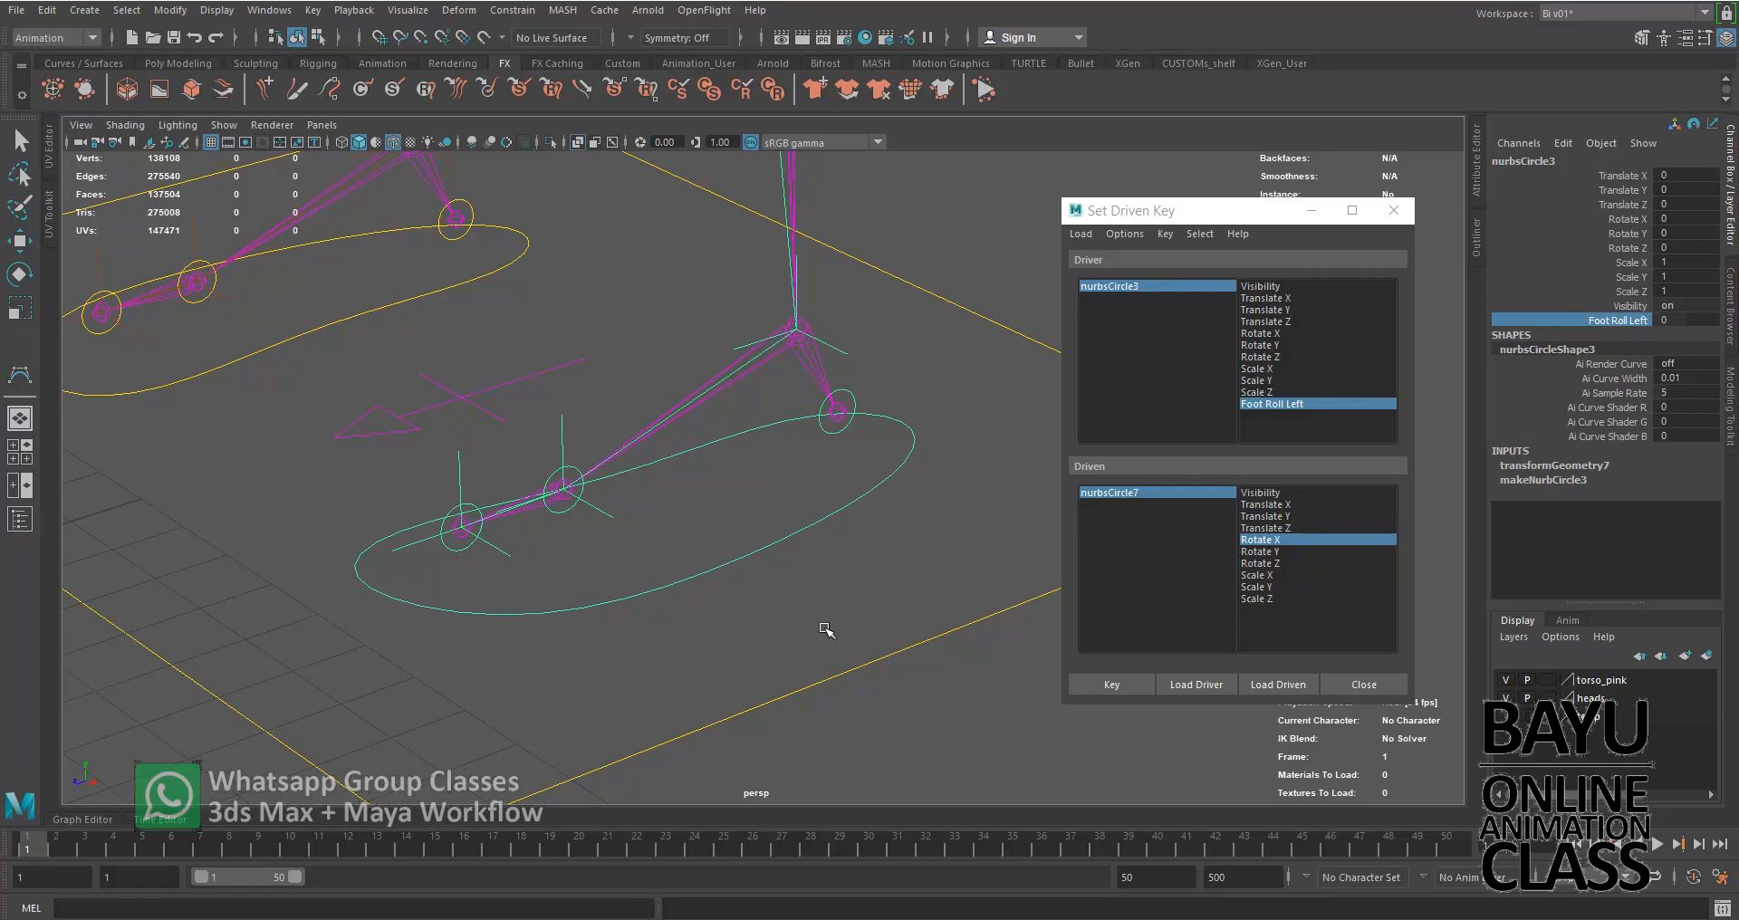
middle_drag(764, 642, 540, 631)
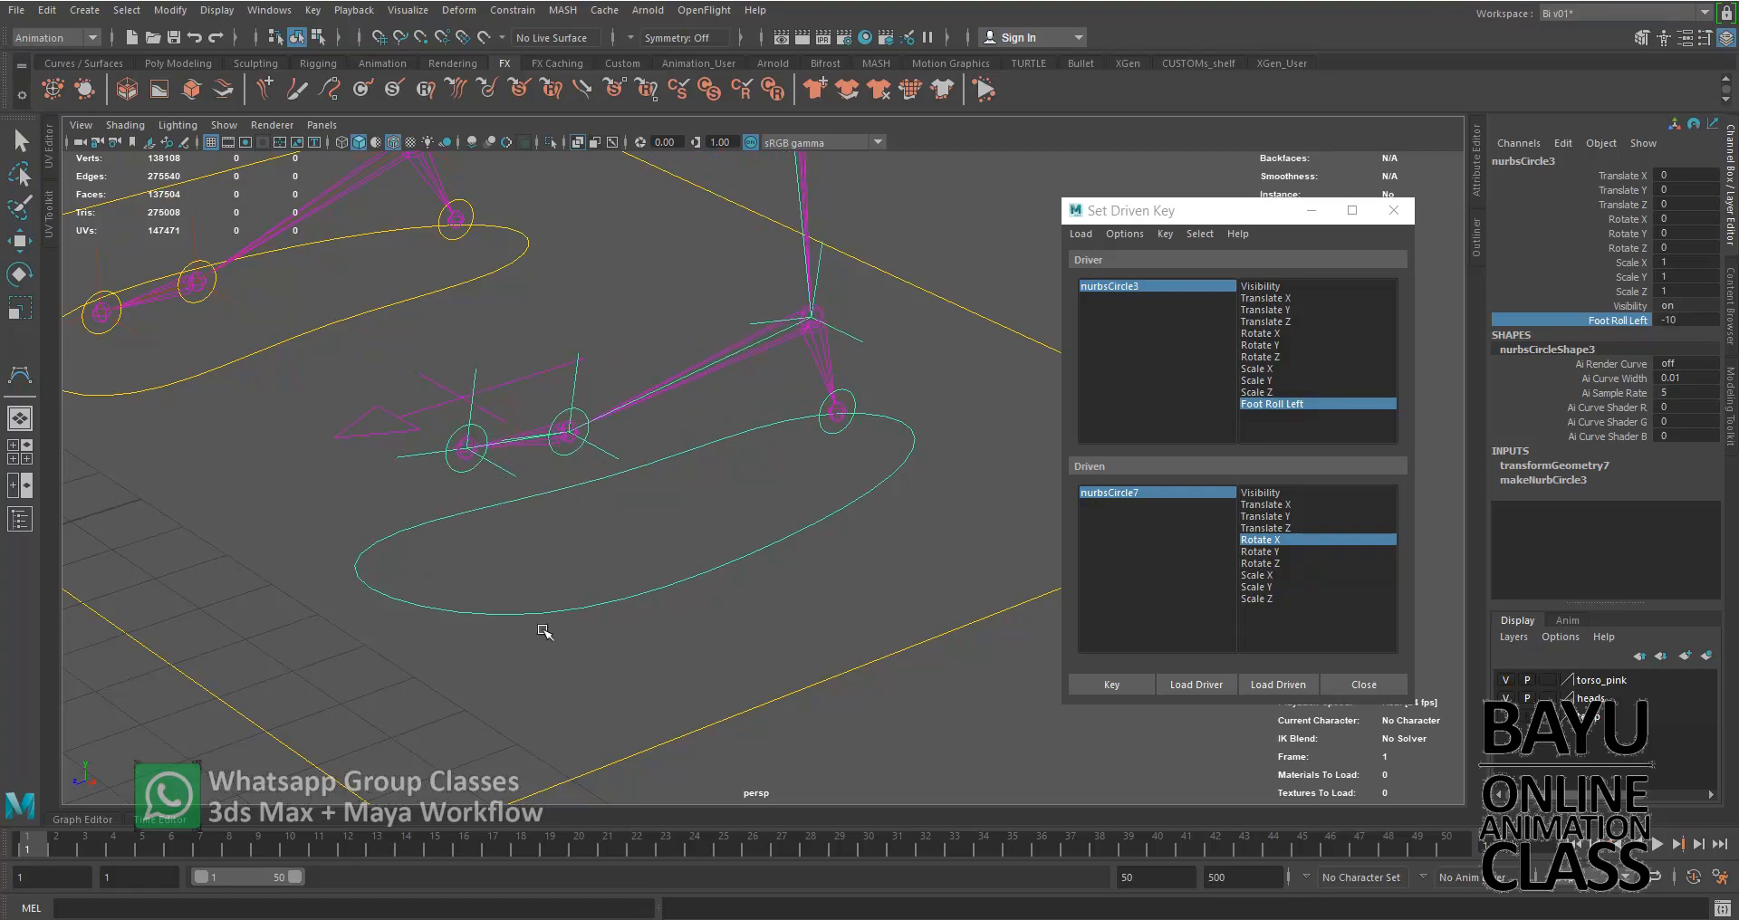
double_click(1703, 320)
text(0)
key(Return)
Select the right foot's main control curve nurbsCircle4
scroll(570, 580, down, 3)
alt+drag(372, 602, 590, 644)
drag(498, 695, 580, 630)
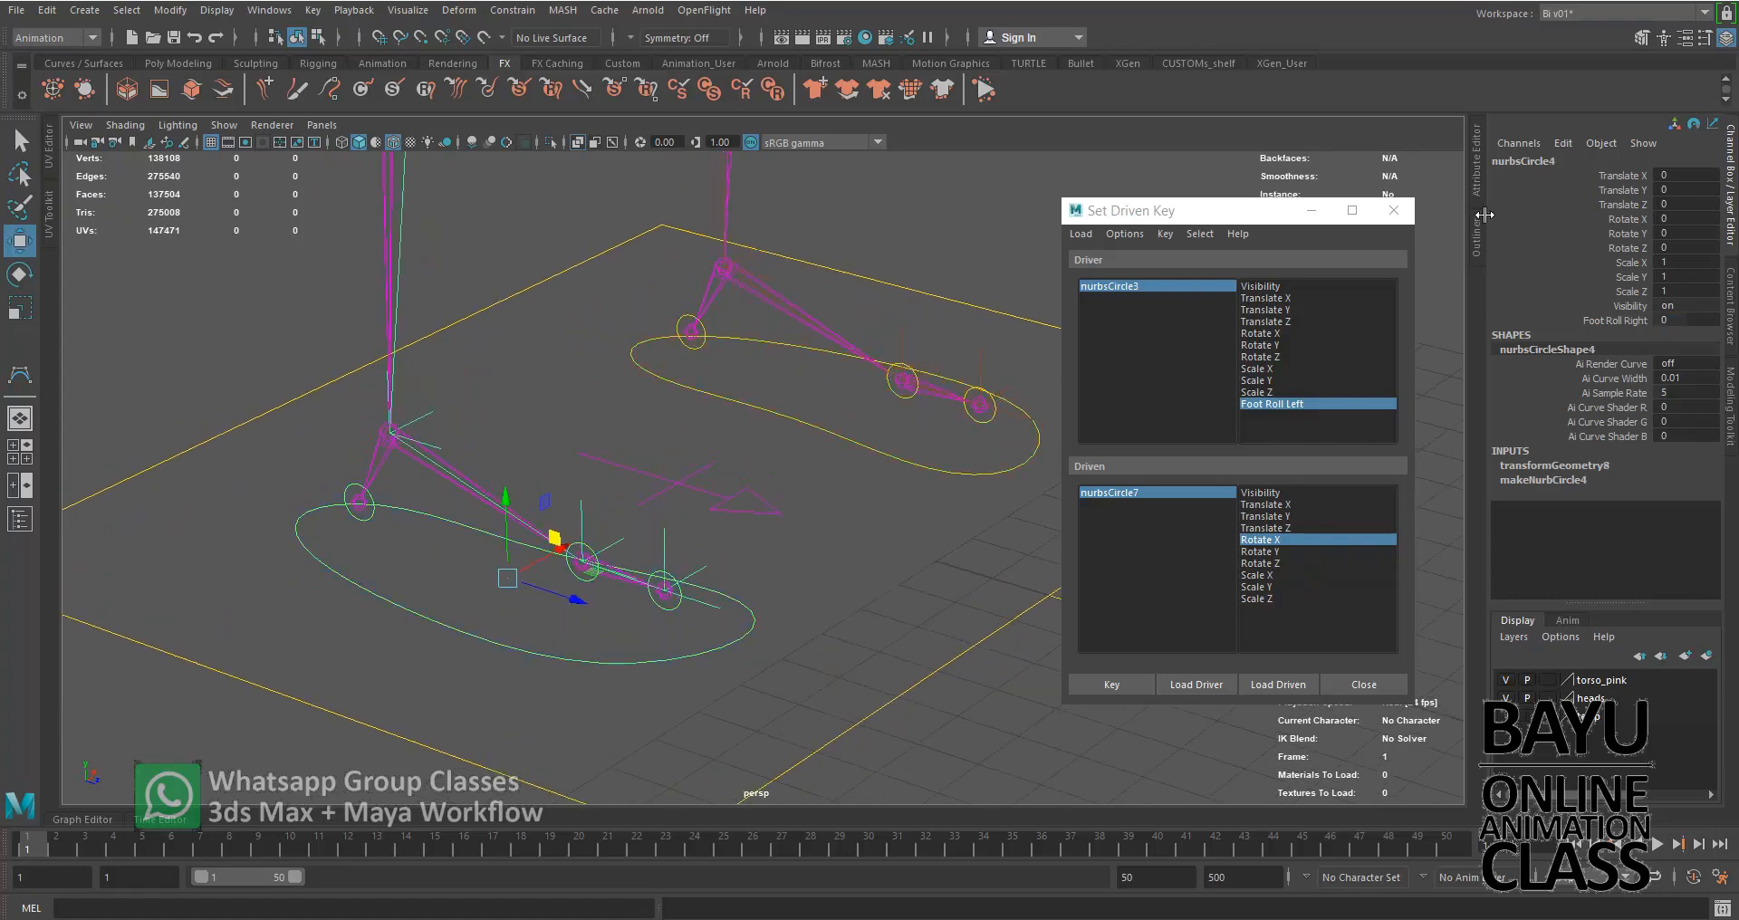
drag(1479, 166, 1480, 165)
drag(1268, 217, 868, 300)
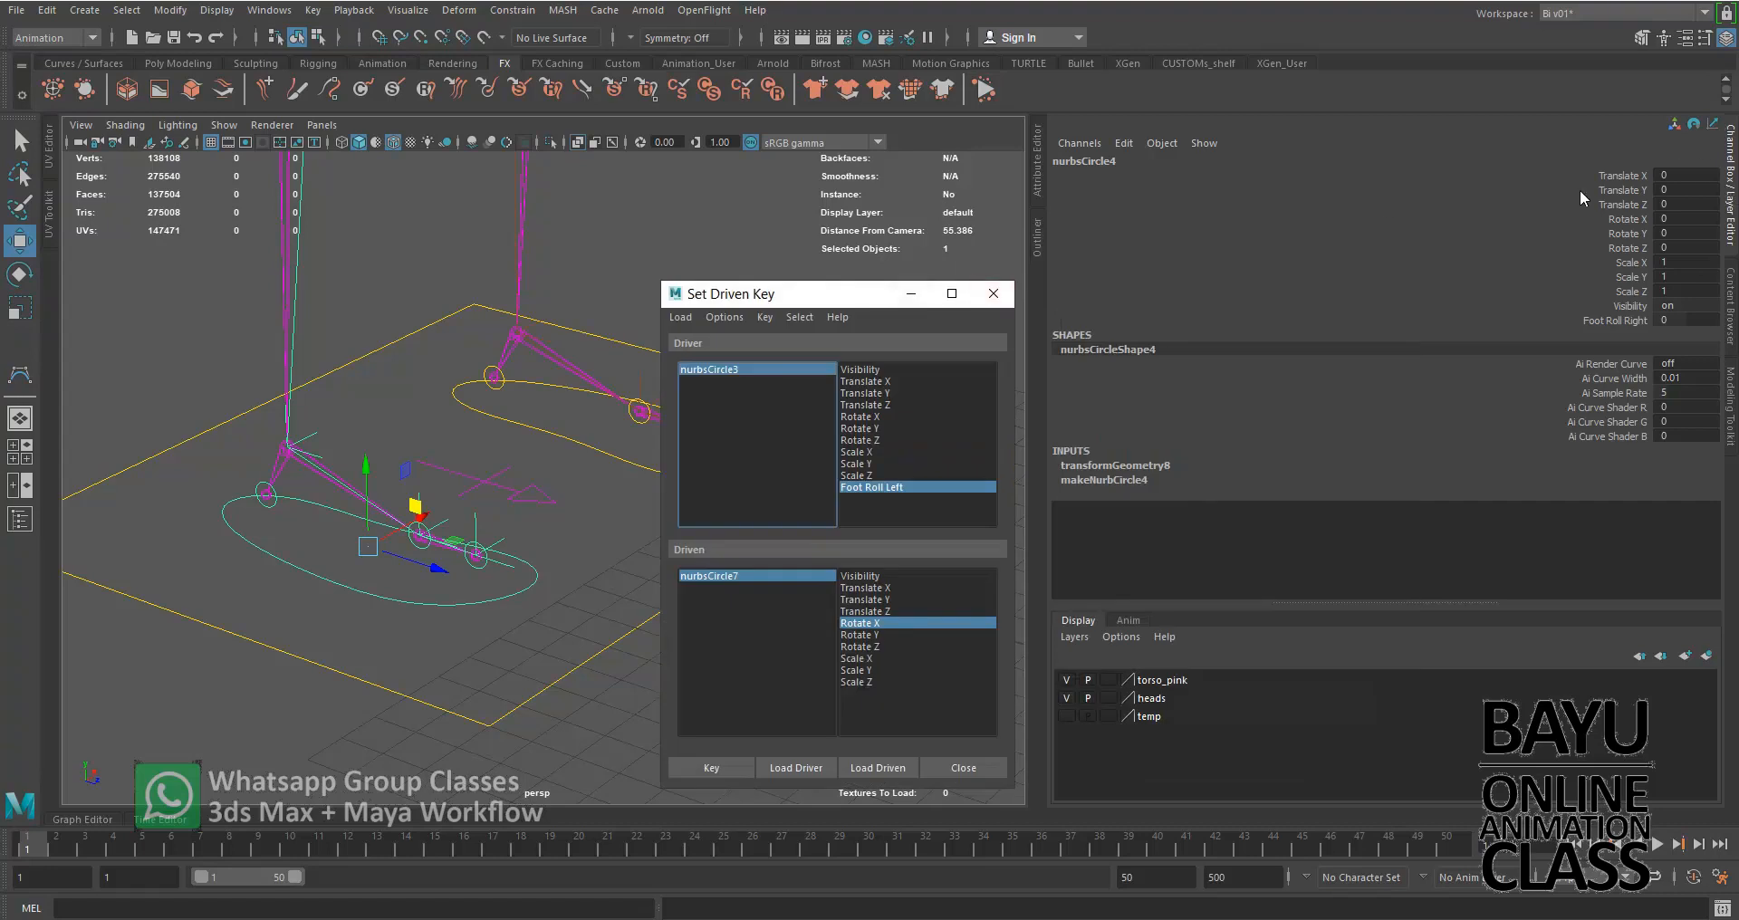
drag(1048, 202, 1484, 201)
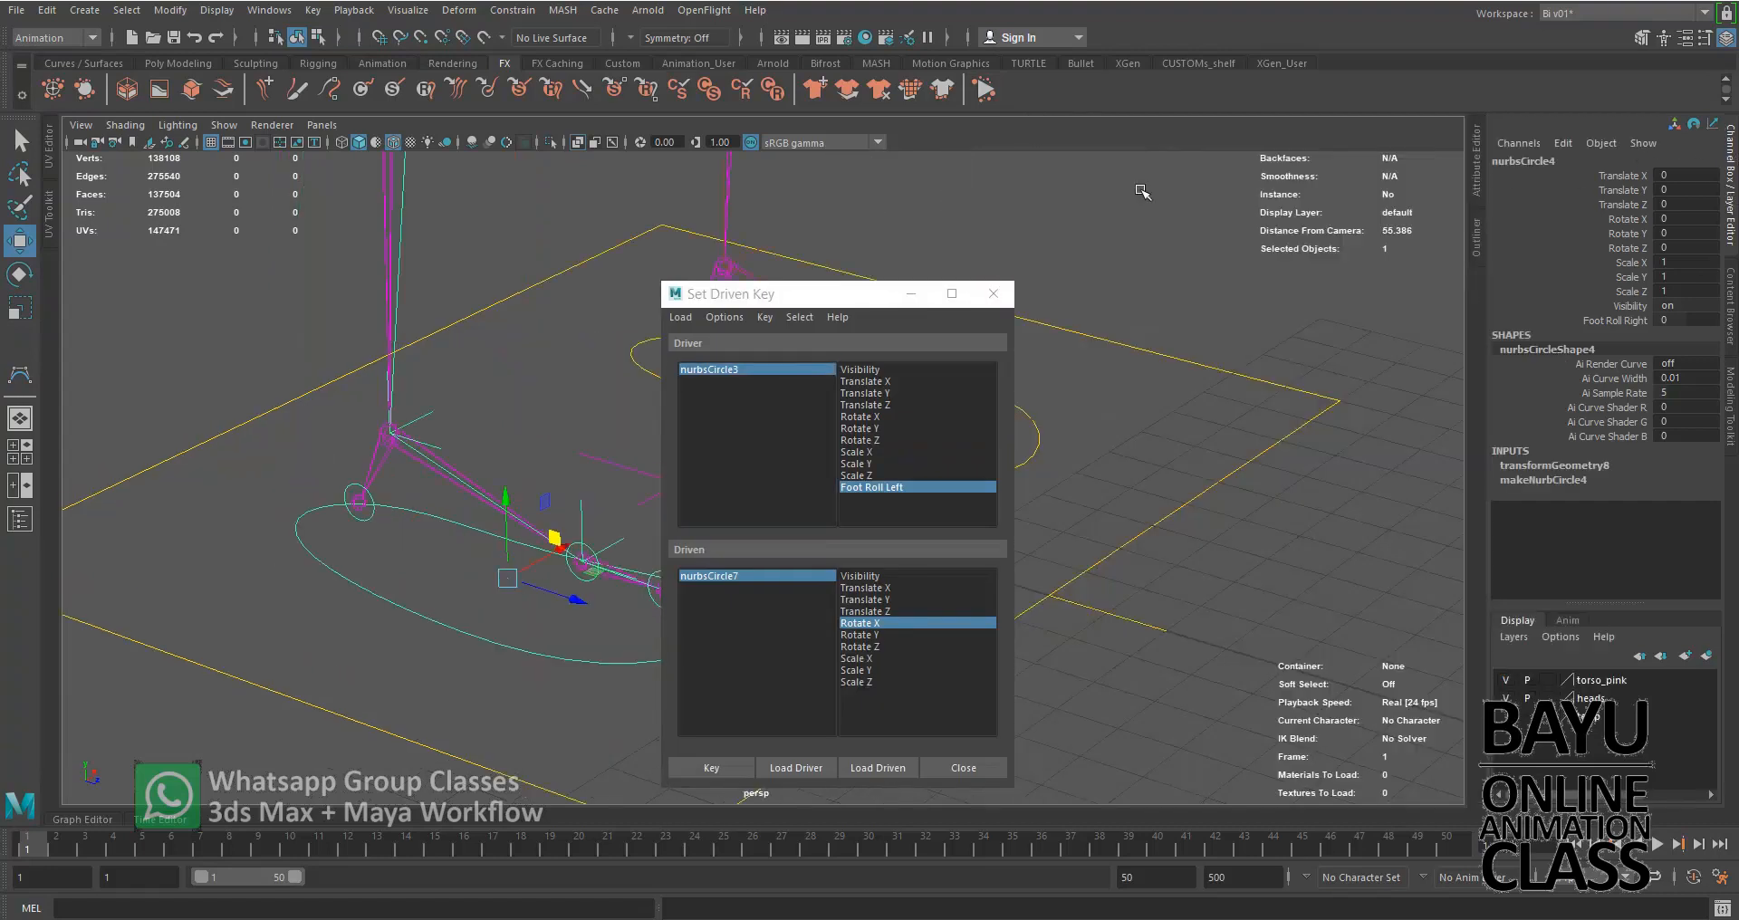
click(1475, 151)
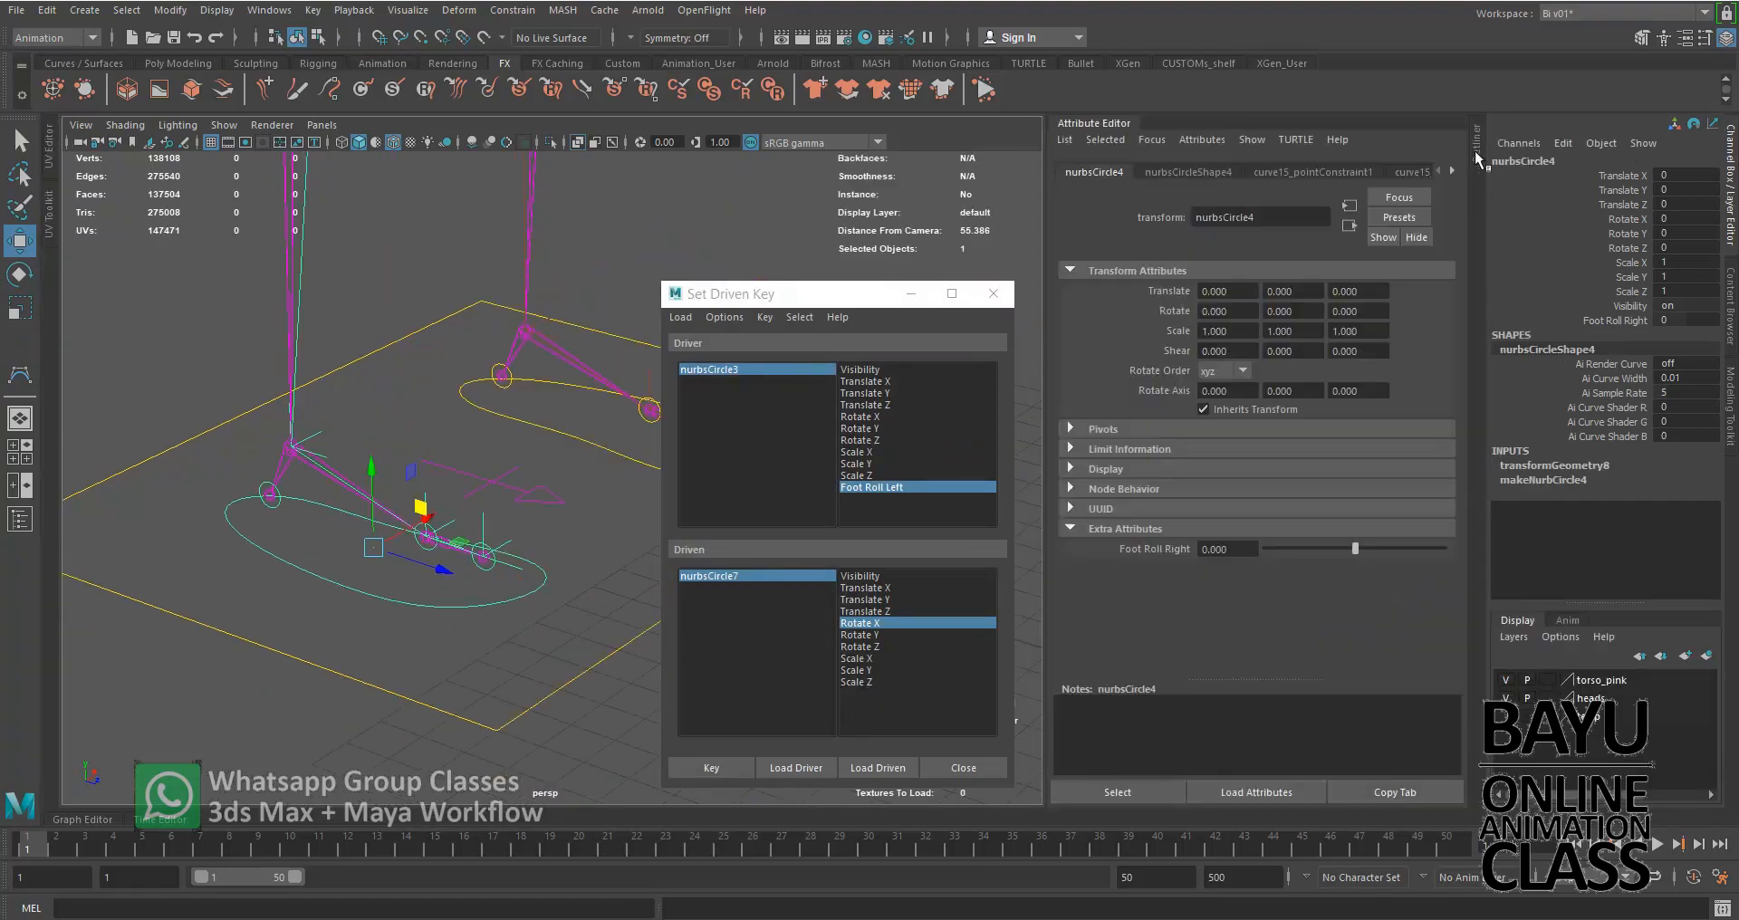
click(1200, 141)
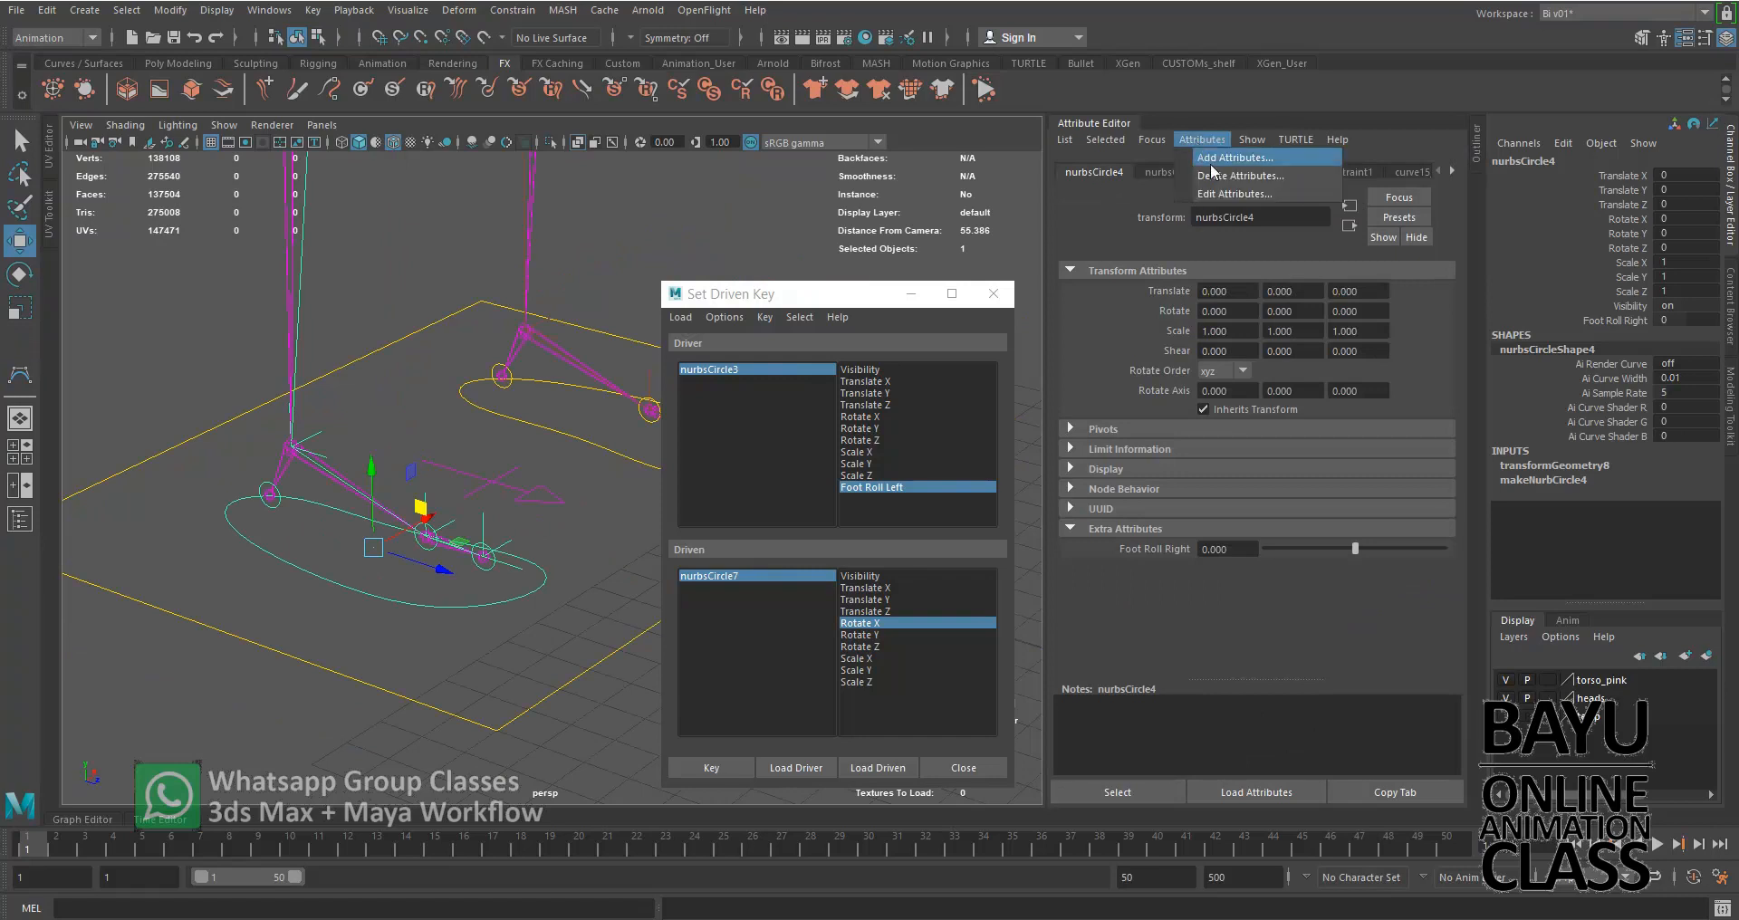
click(1110, 125)
Load nurbsCircle4 as the driver and choose its Foot Roll Right as the driving attribute
drag(870, 296, 1274, 256)
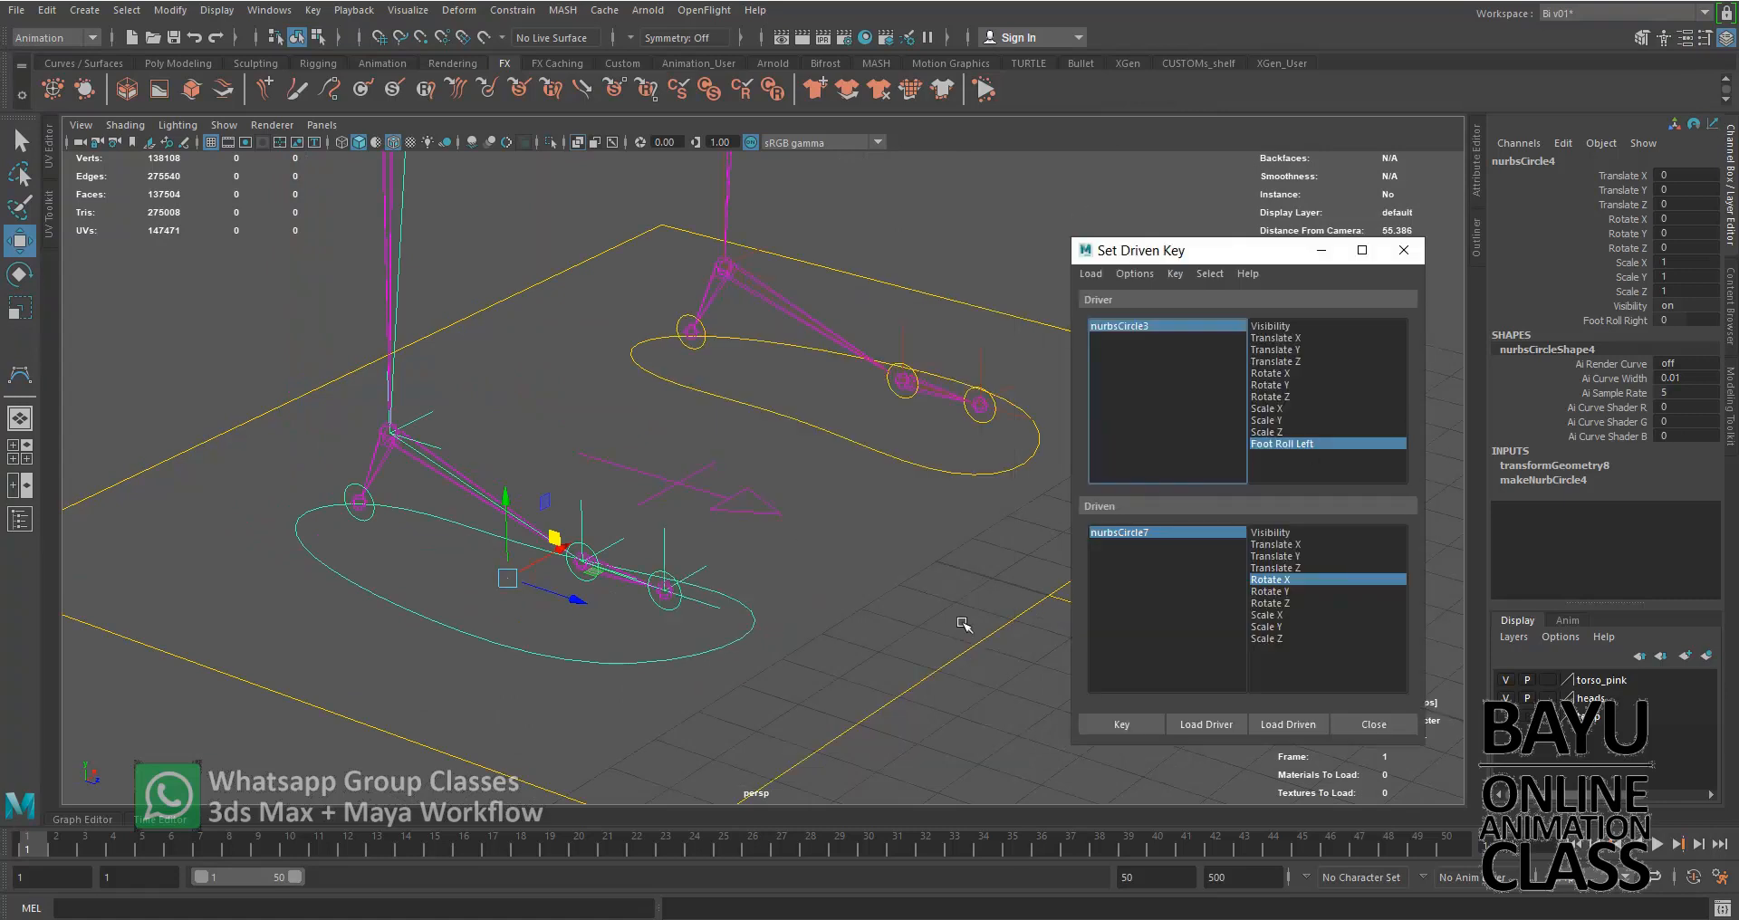
click(1231, 724)
click(1288, 444)
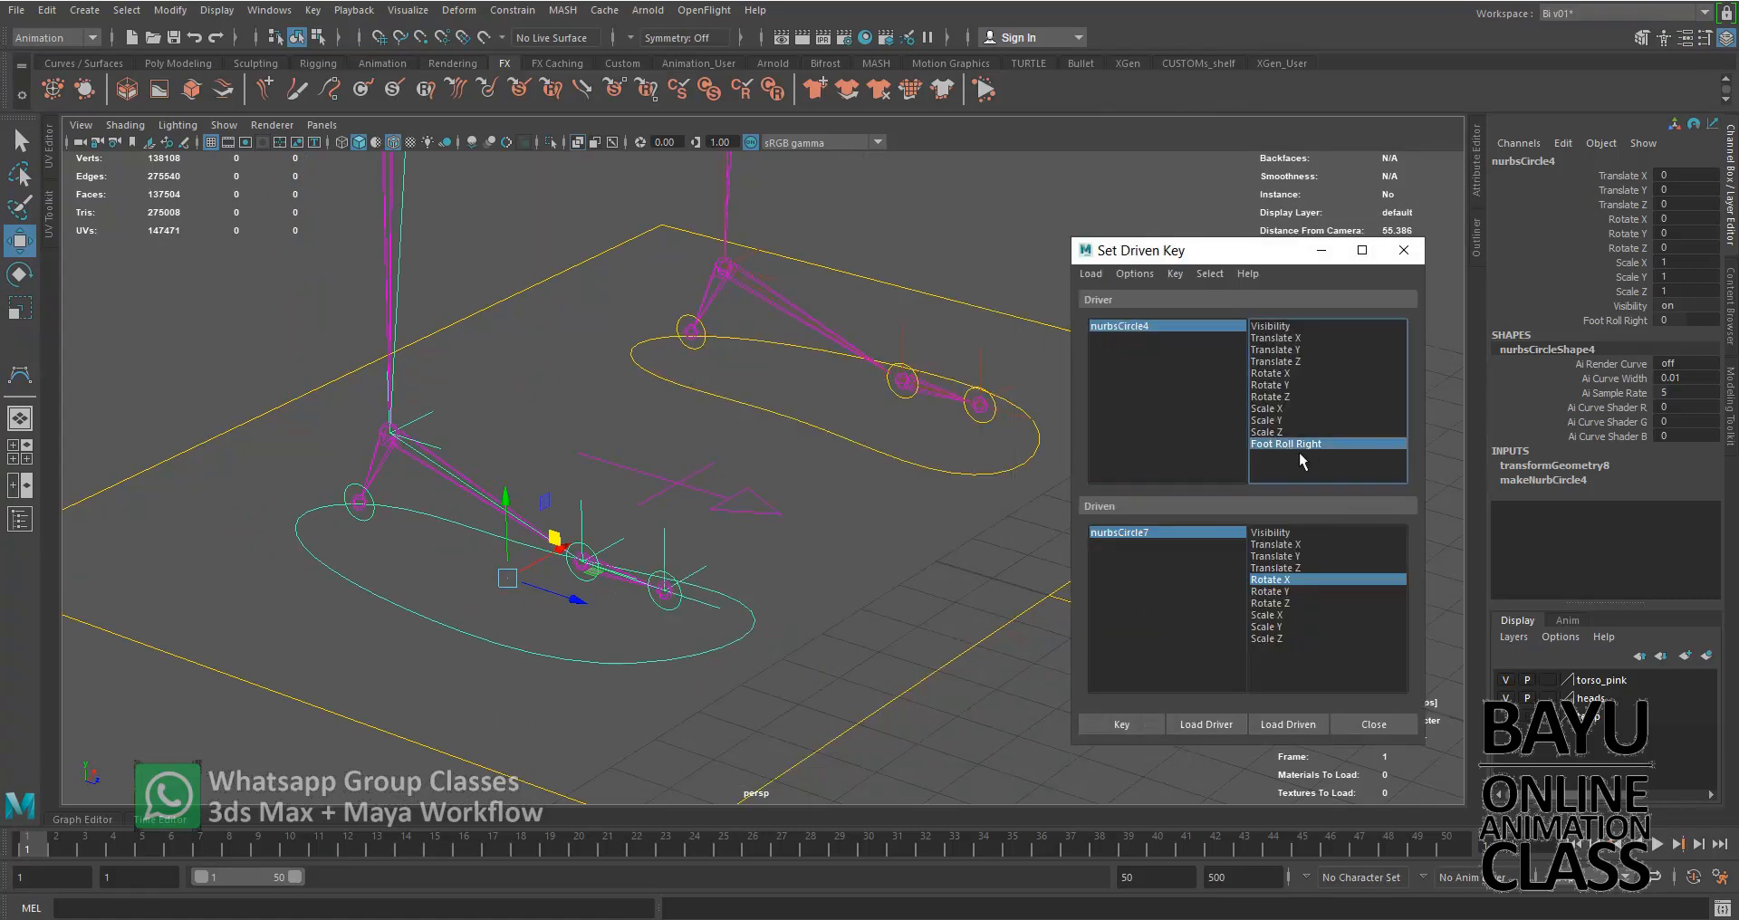
Load the right foot's nurbsCircle8 and nurbsCircle9 as driven objects and key their Rotate X with Foot Roll Right at 0
click(628, 630)
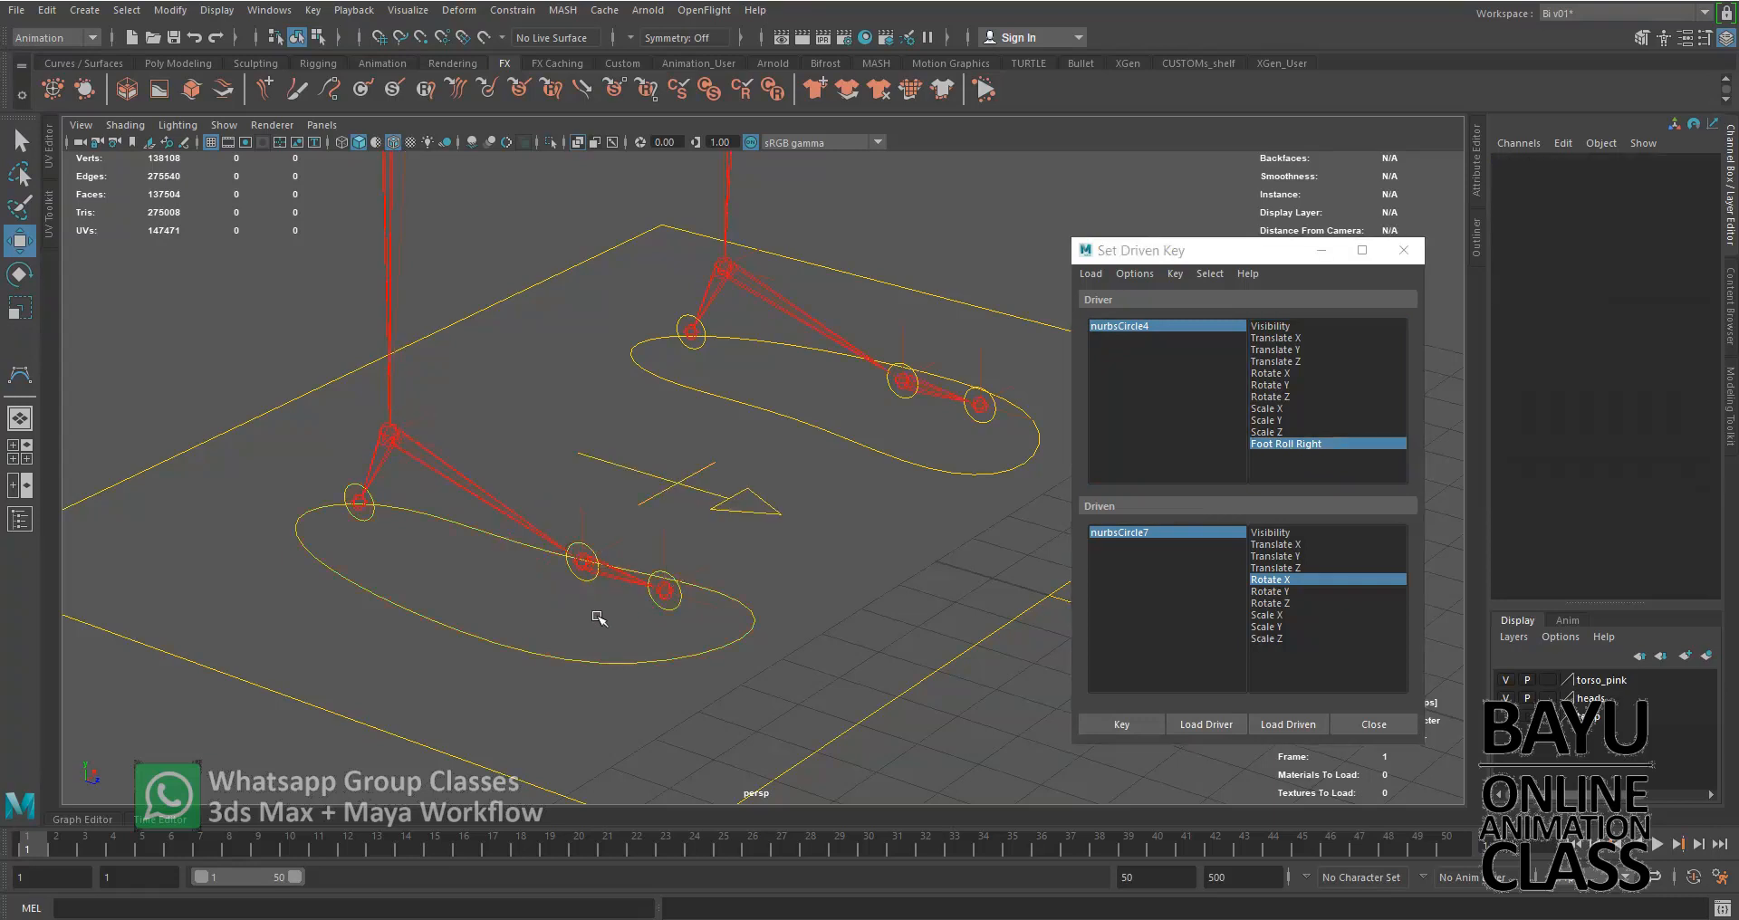
click(587, 569)
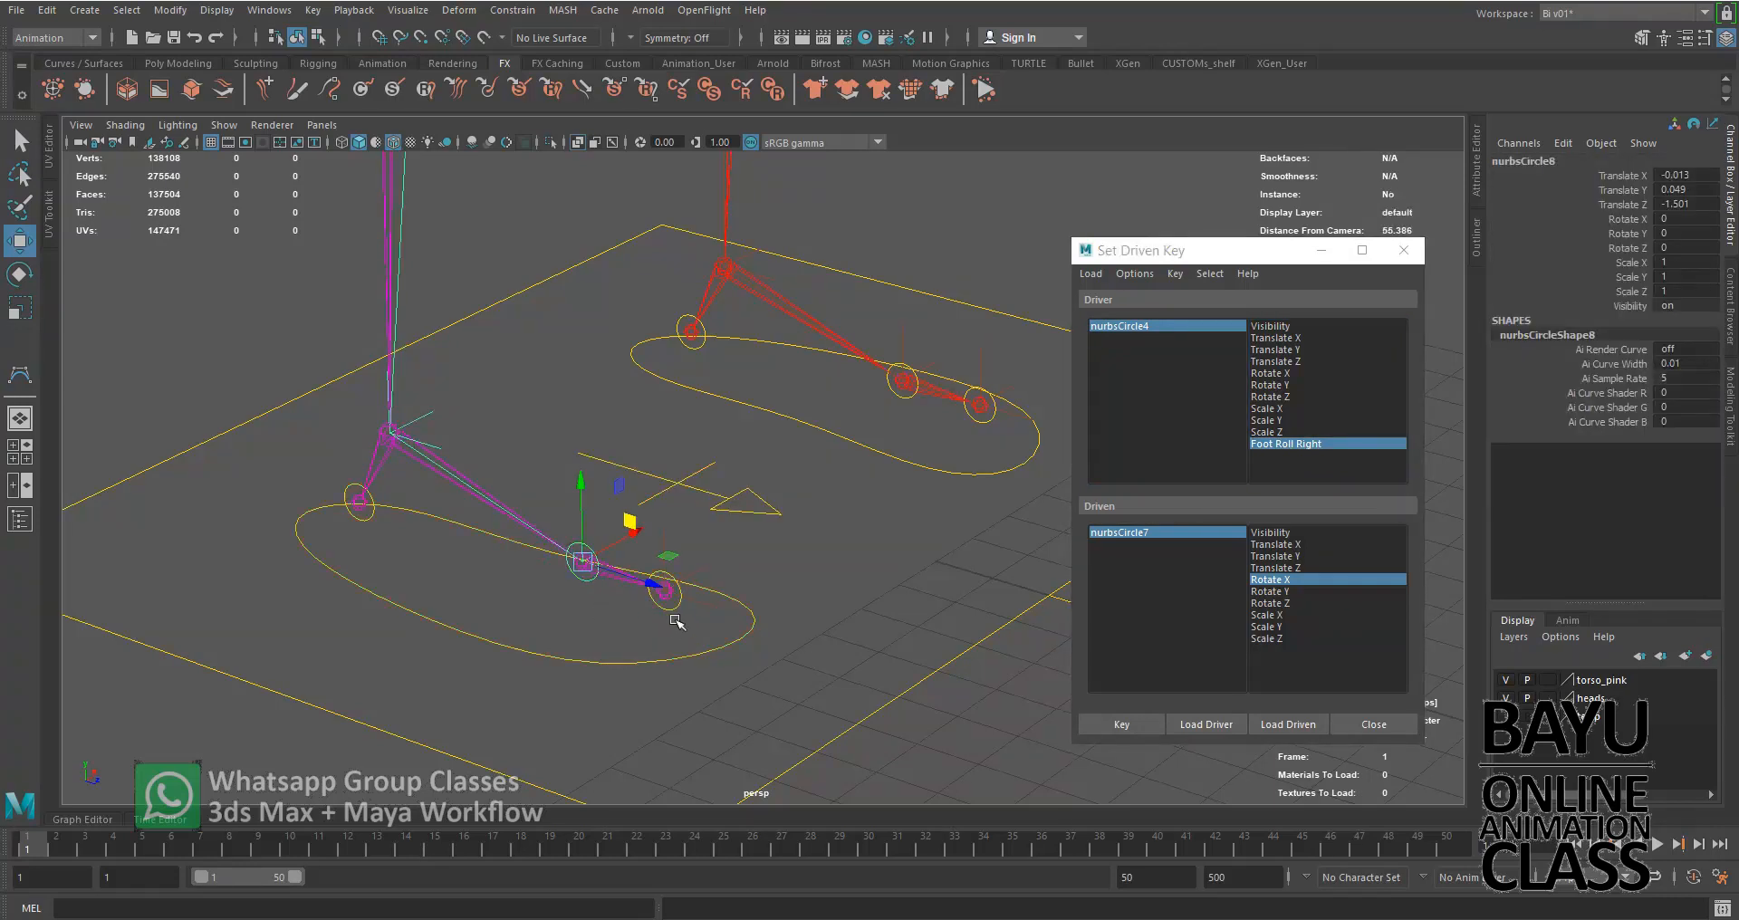
click(1305, 725)
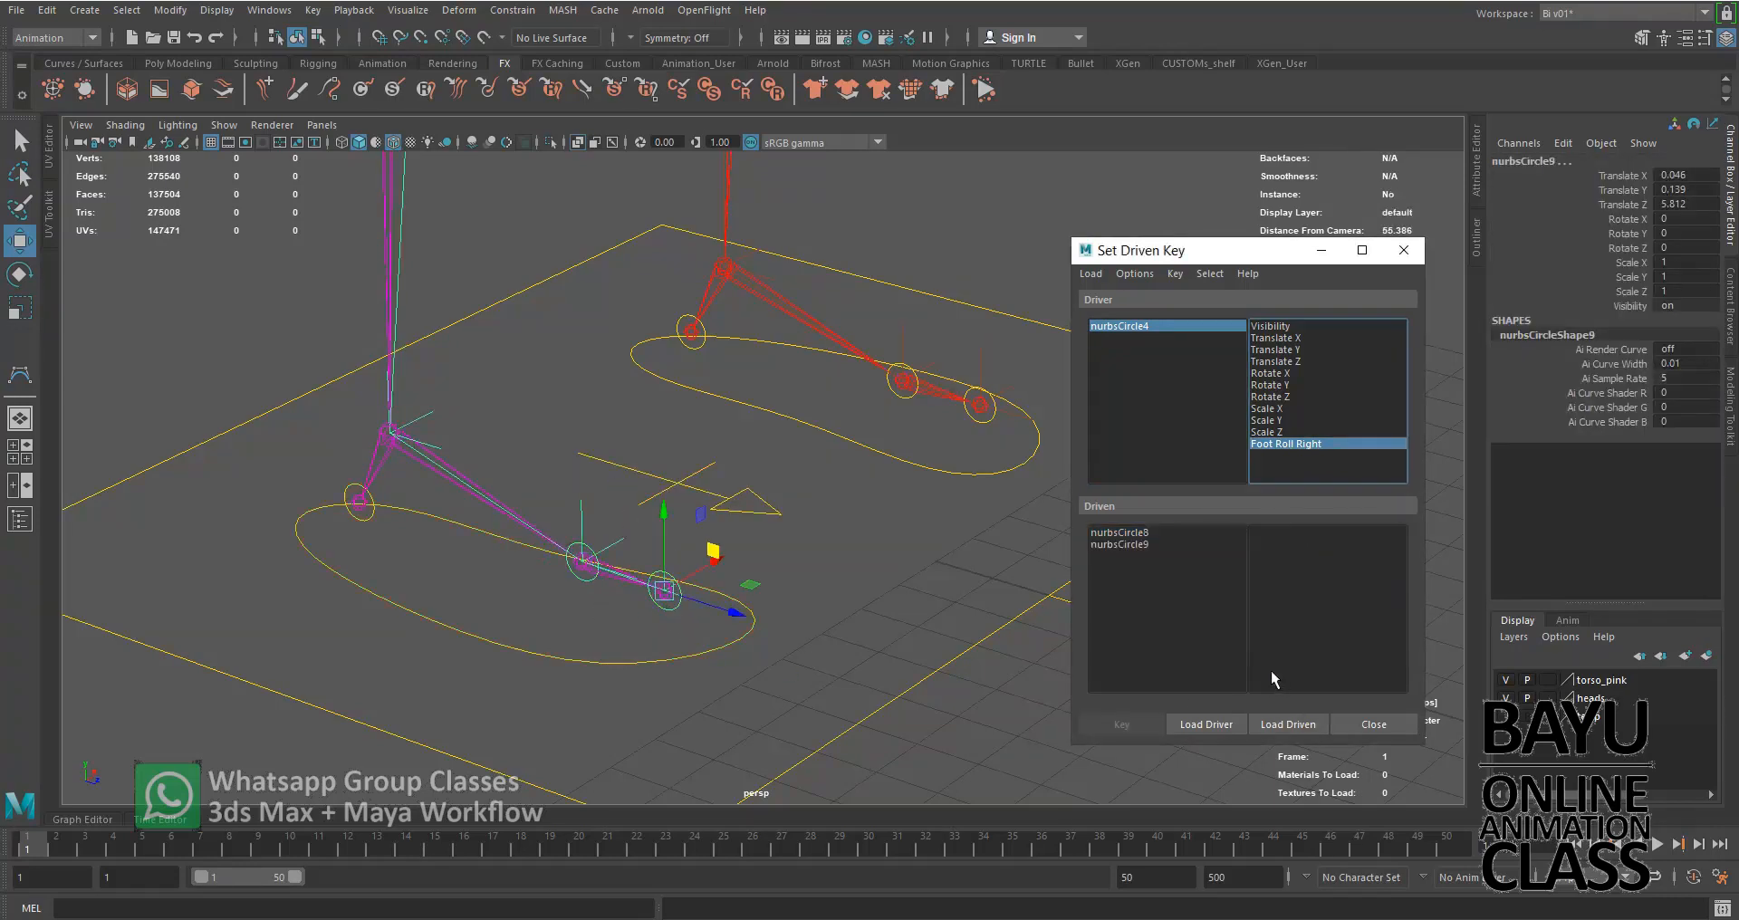
drag(1143, 531, 1141, 540)
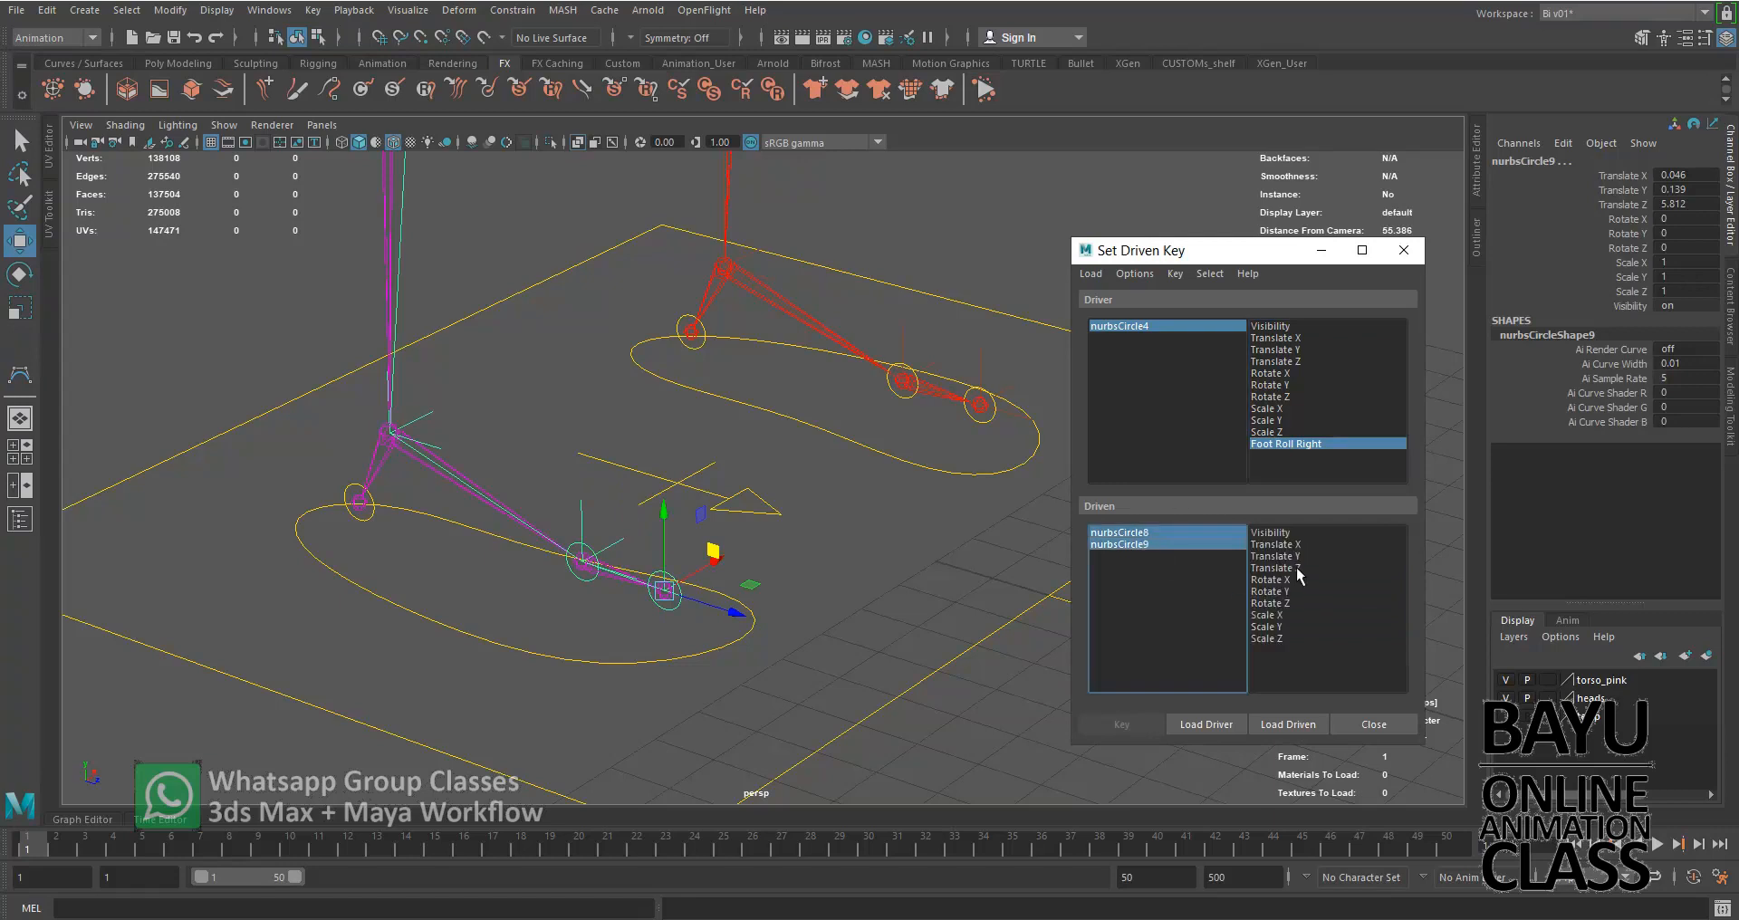
click(1291, 580)
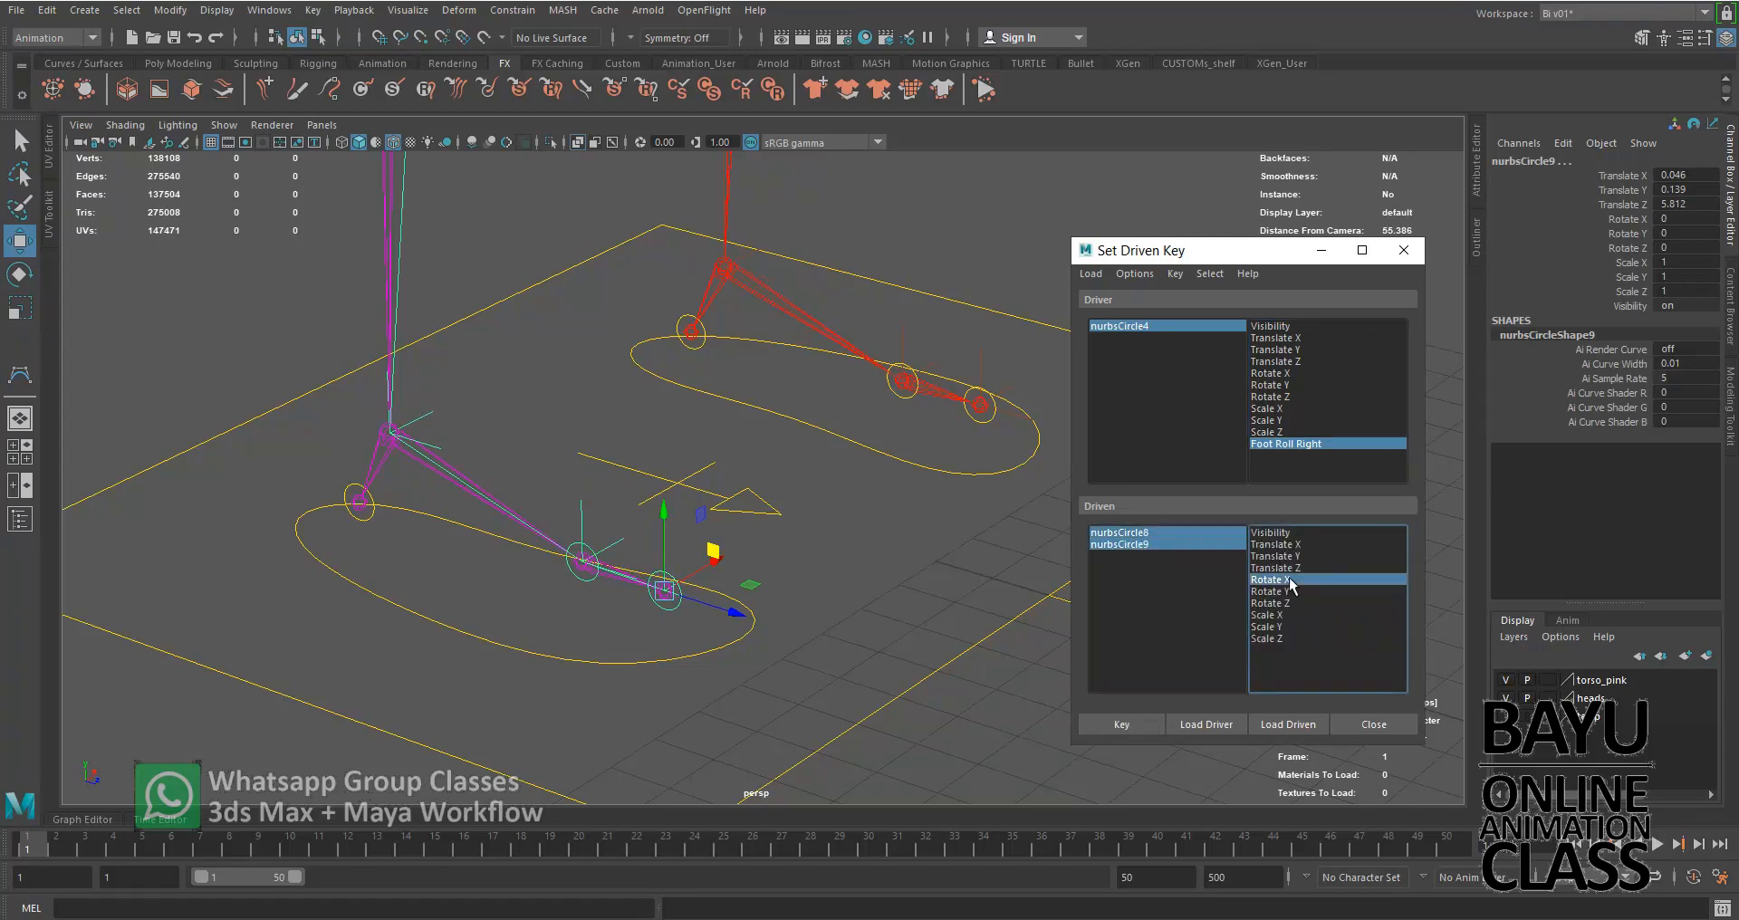
click(1132, 724)
Set Foot Roll Right to 5 and nurbsCircle8's Rotate X to 30, and key this pose as a driven key
click(1183, 533)
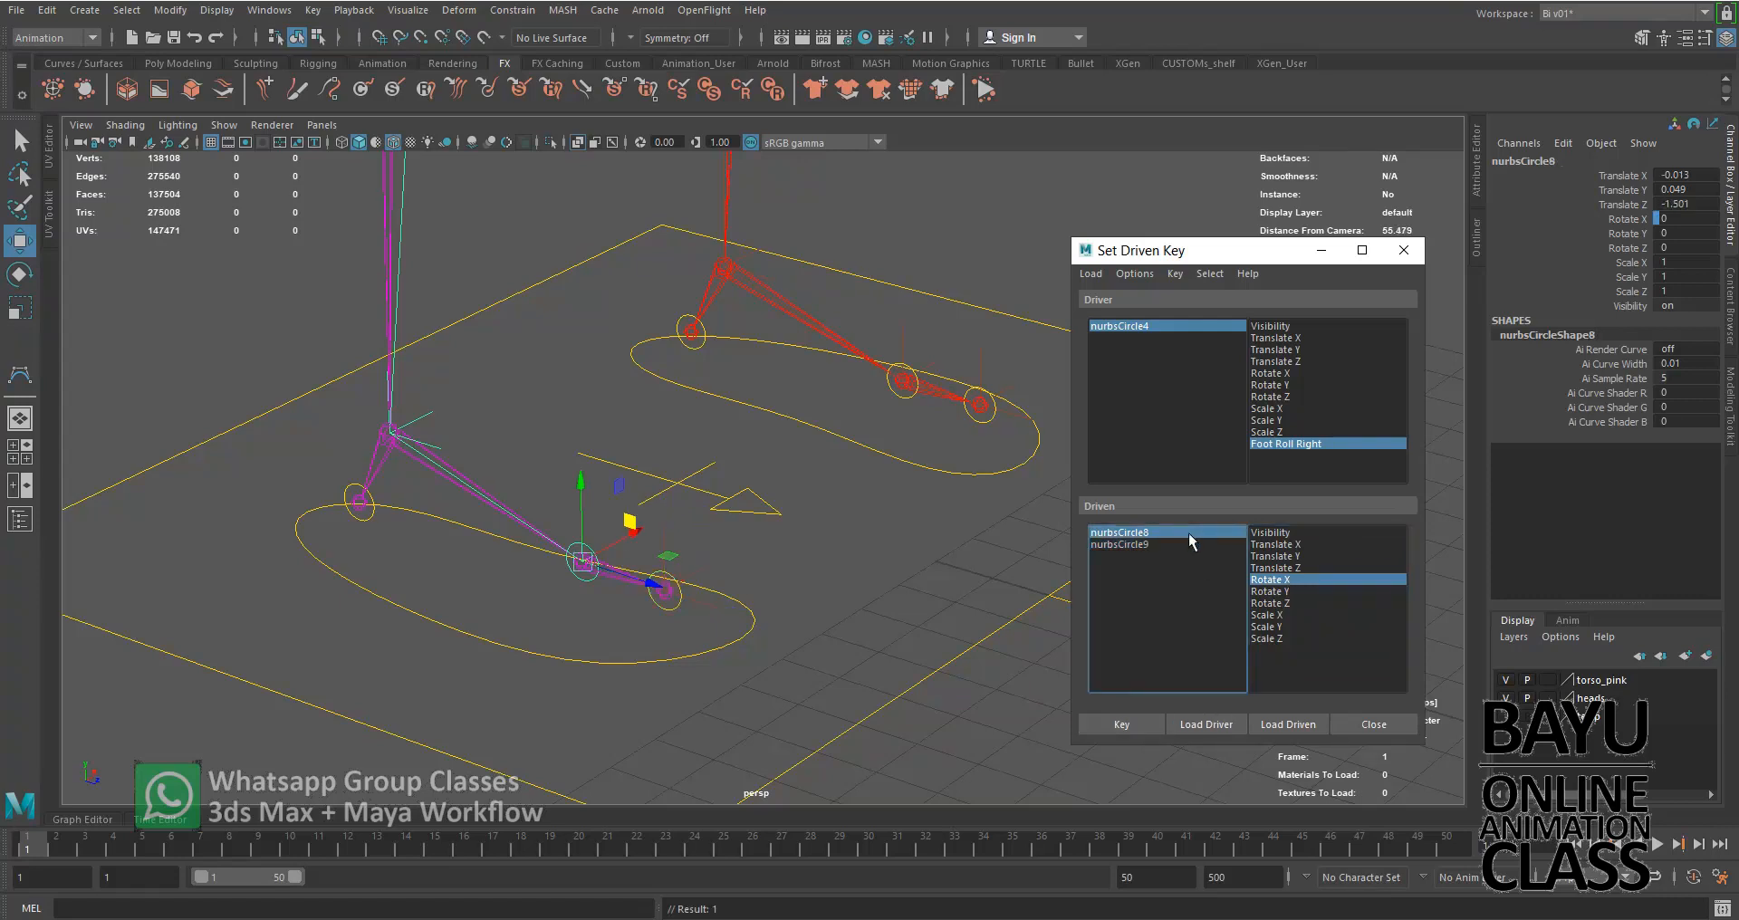
click(1237, 328)
double_click(1682, 319)
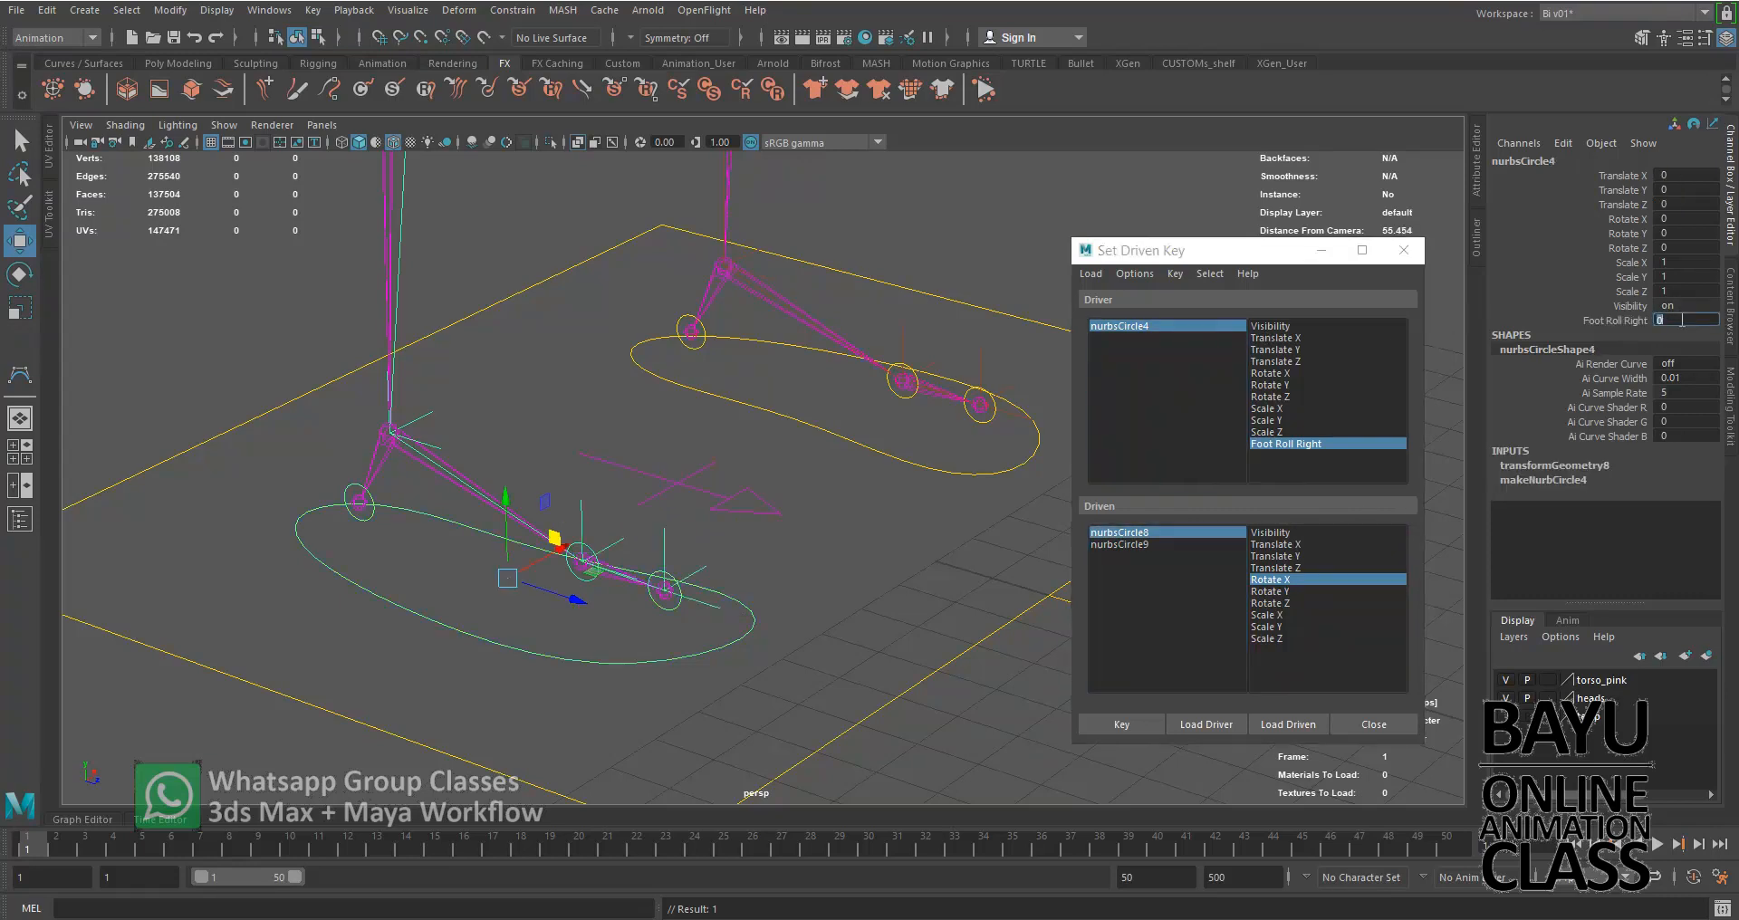
text(5)
key(Return)
click(1220, 532)
double_click(1682, 219)
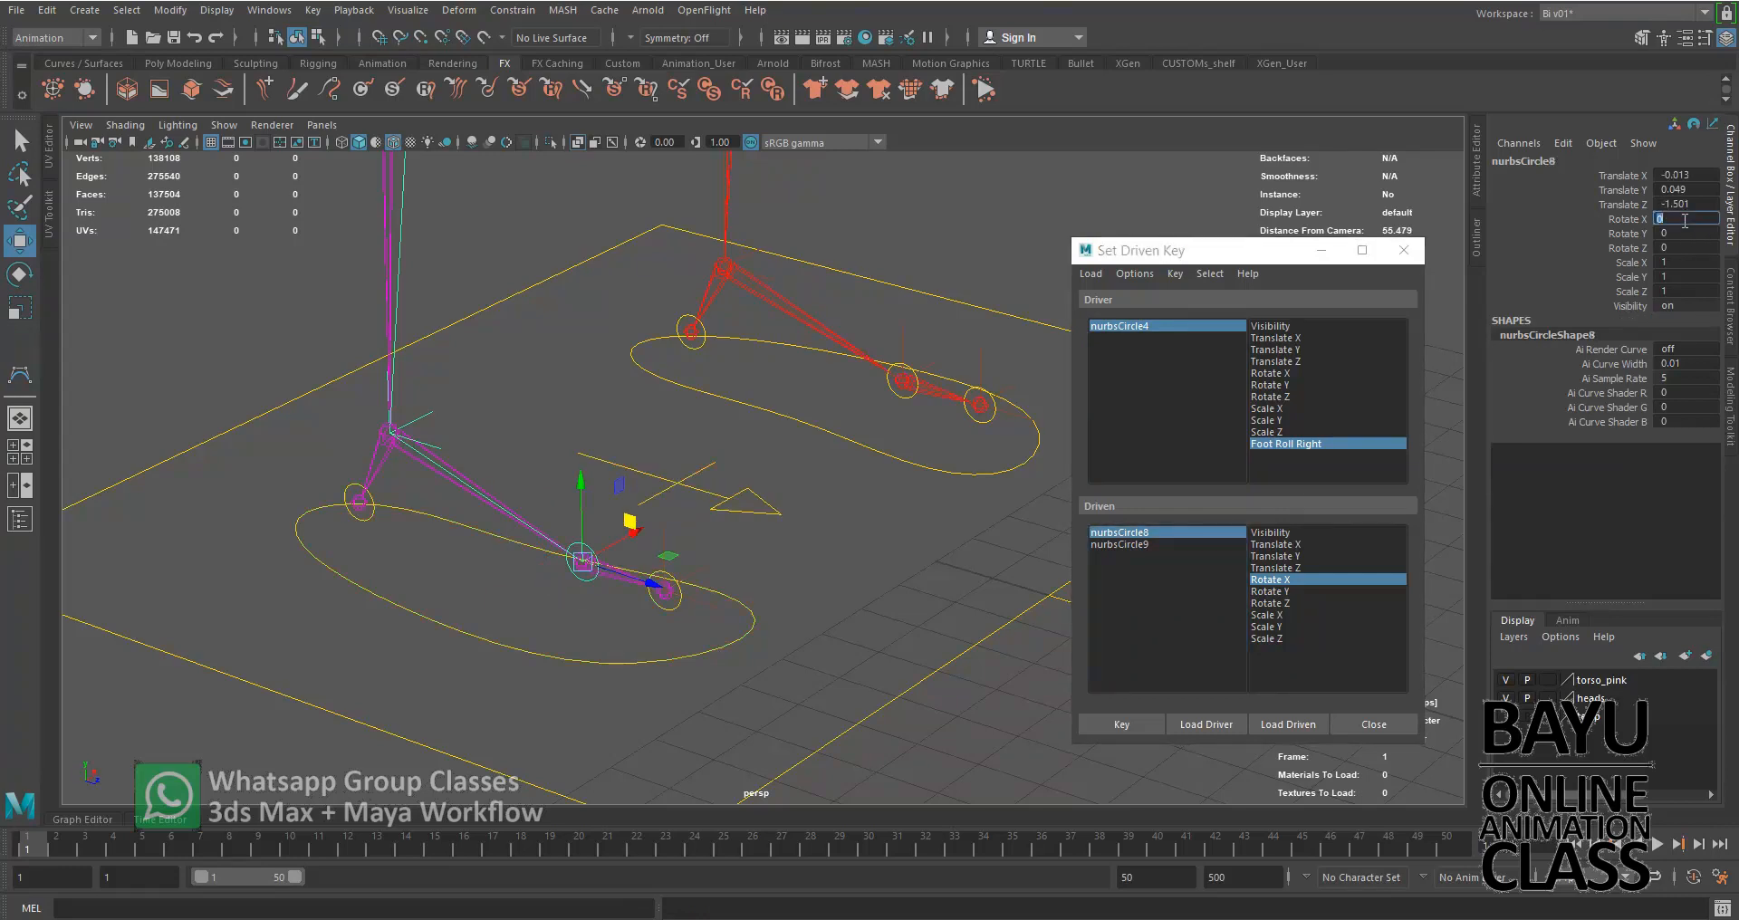
text(30)
key(Return)
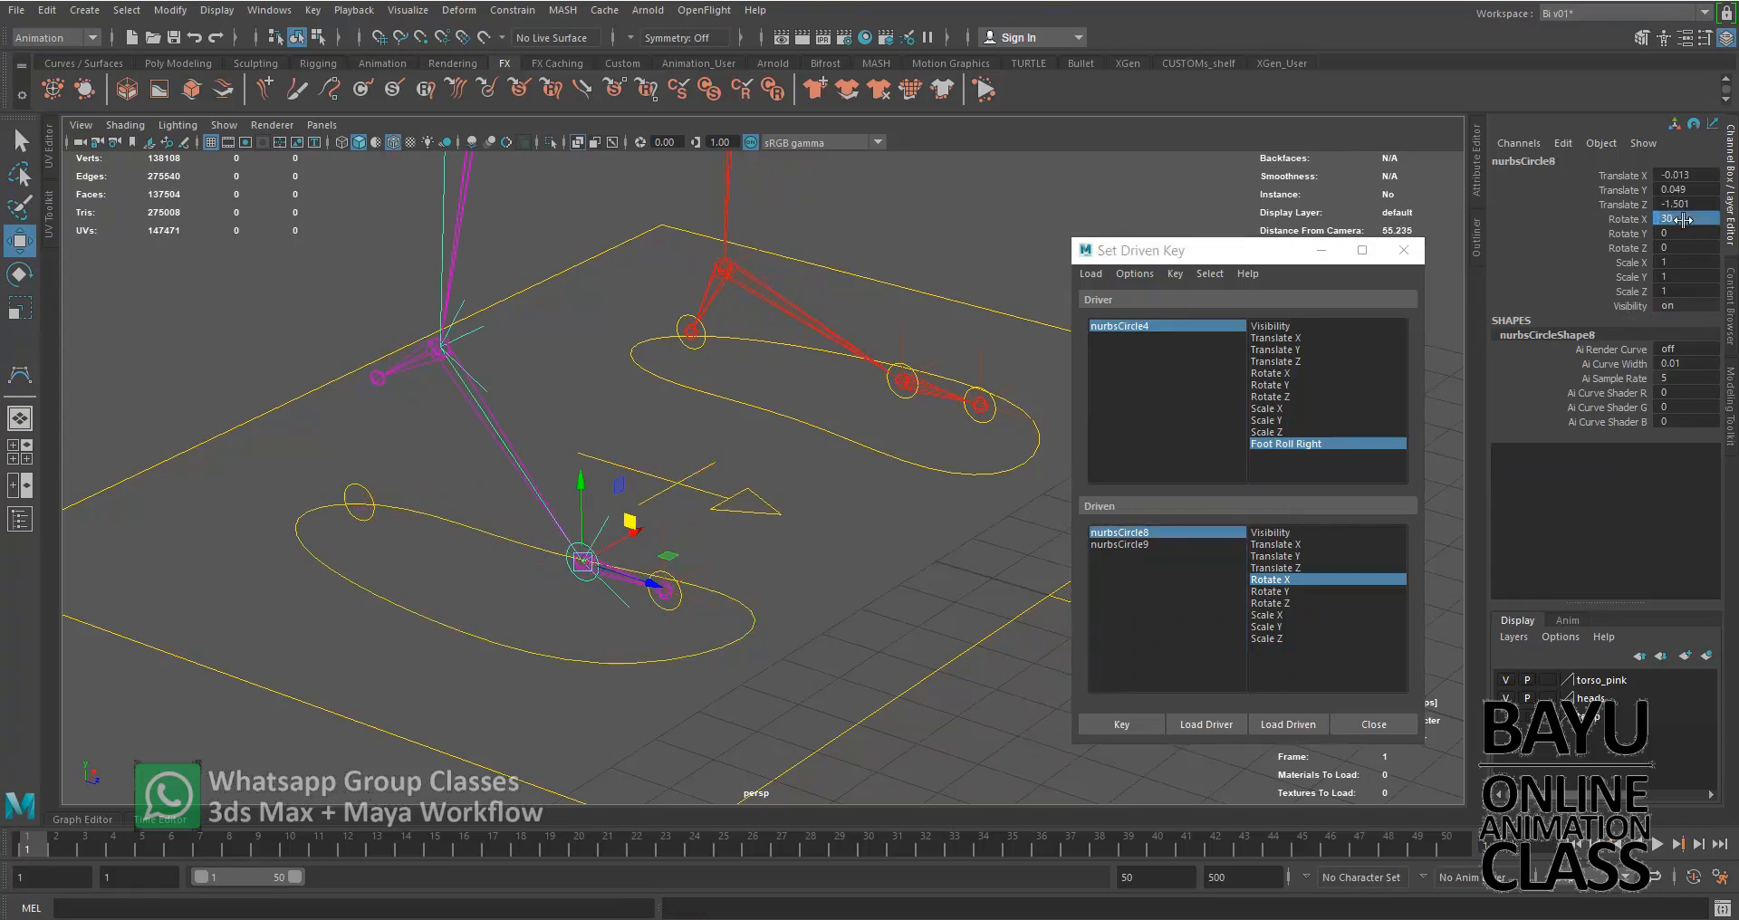
click(1143, 723)
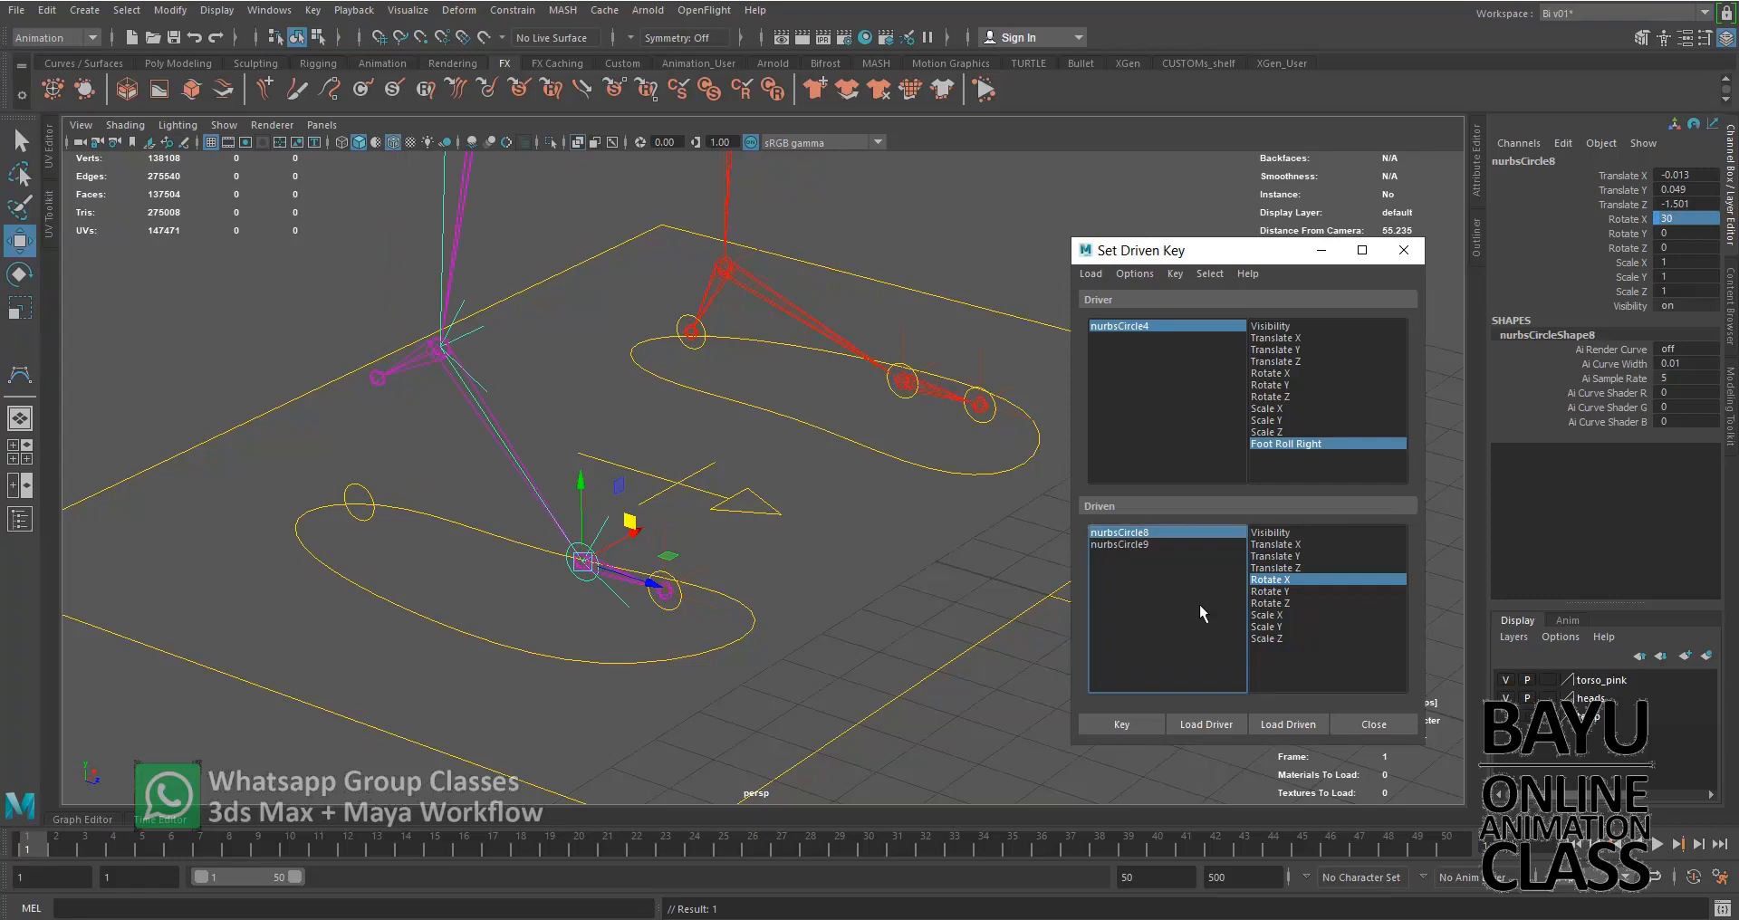
Set Foot Roll Right to 10 and nurbsCircle8's Rotate X to 0, and key this pose as a driven key
click(1234, 326)
click(1676, 320)
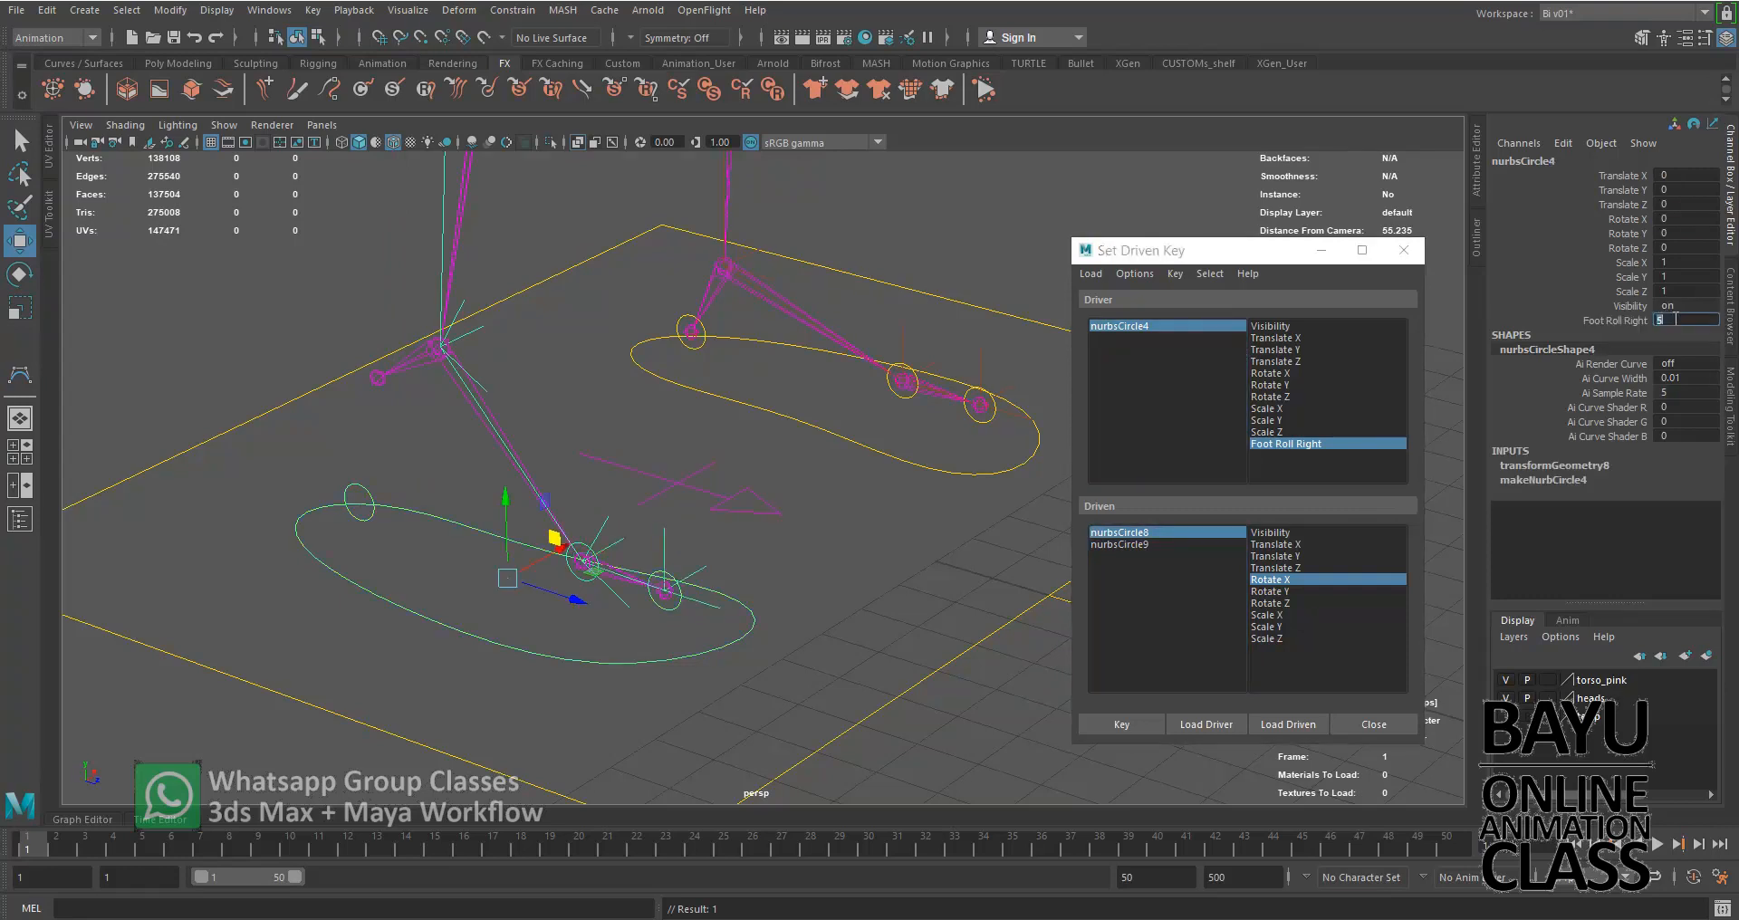
text(10)
key(Return)
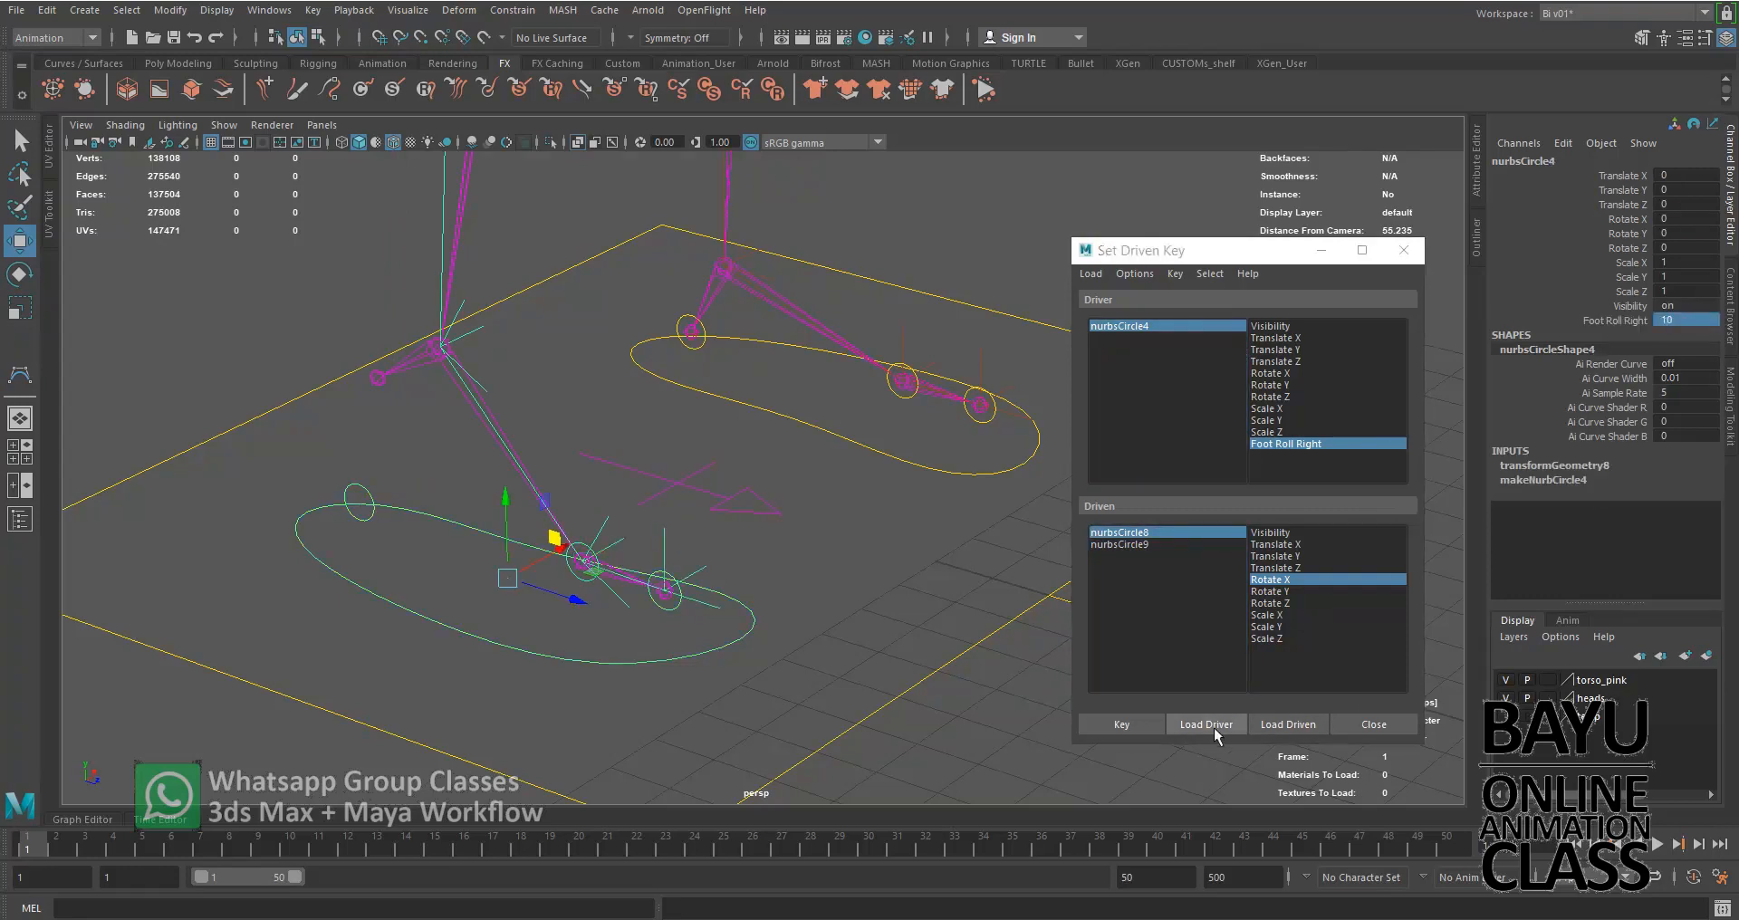
click(1205, 532)
click(1681, 218)
click(1686, 219)
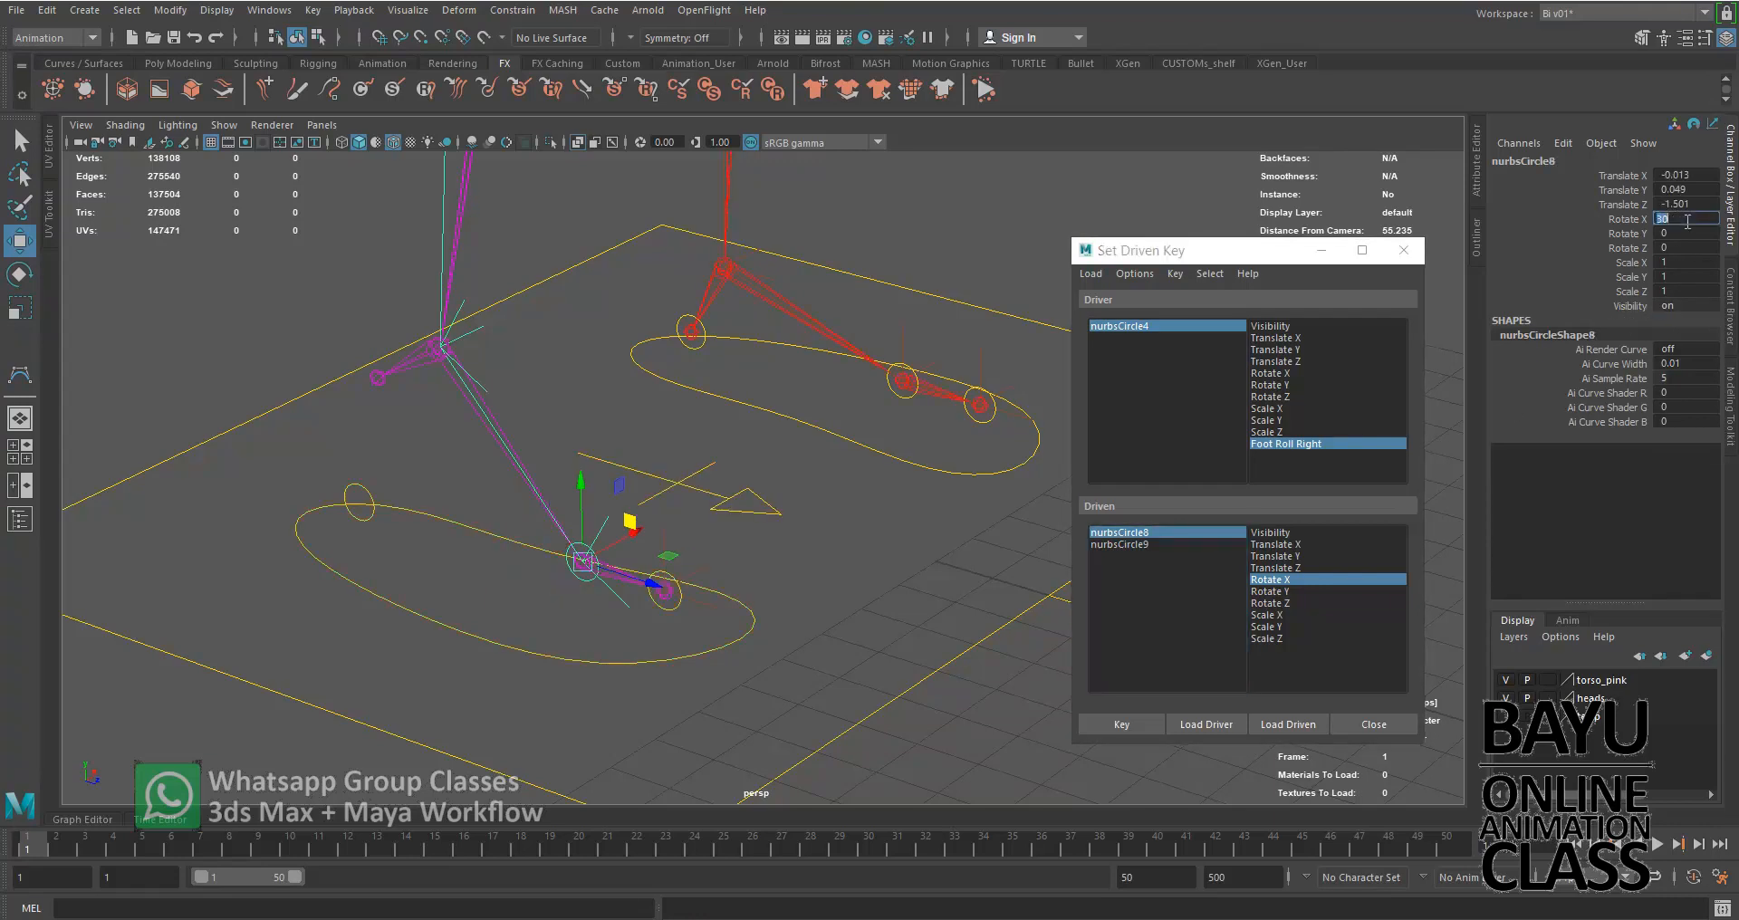
text(0)
key(Return)
click(1123, 724)
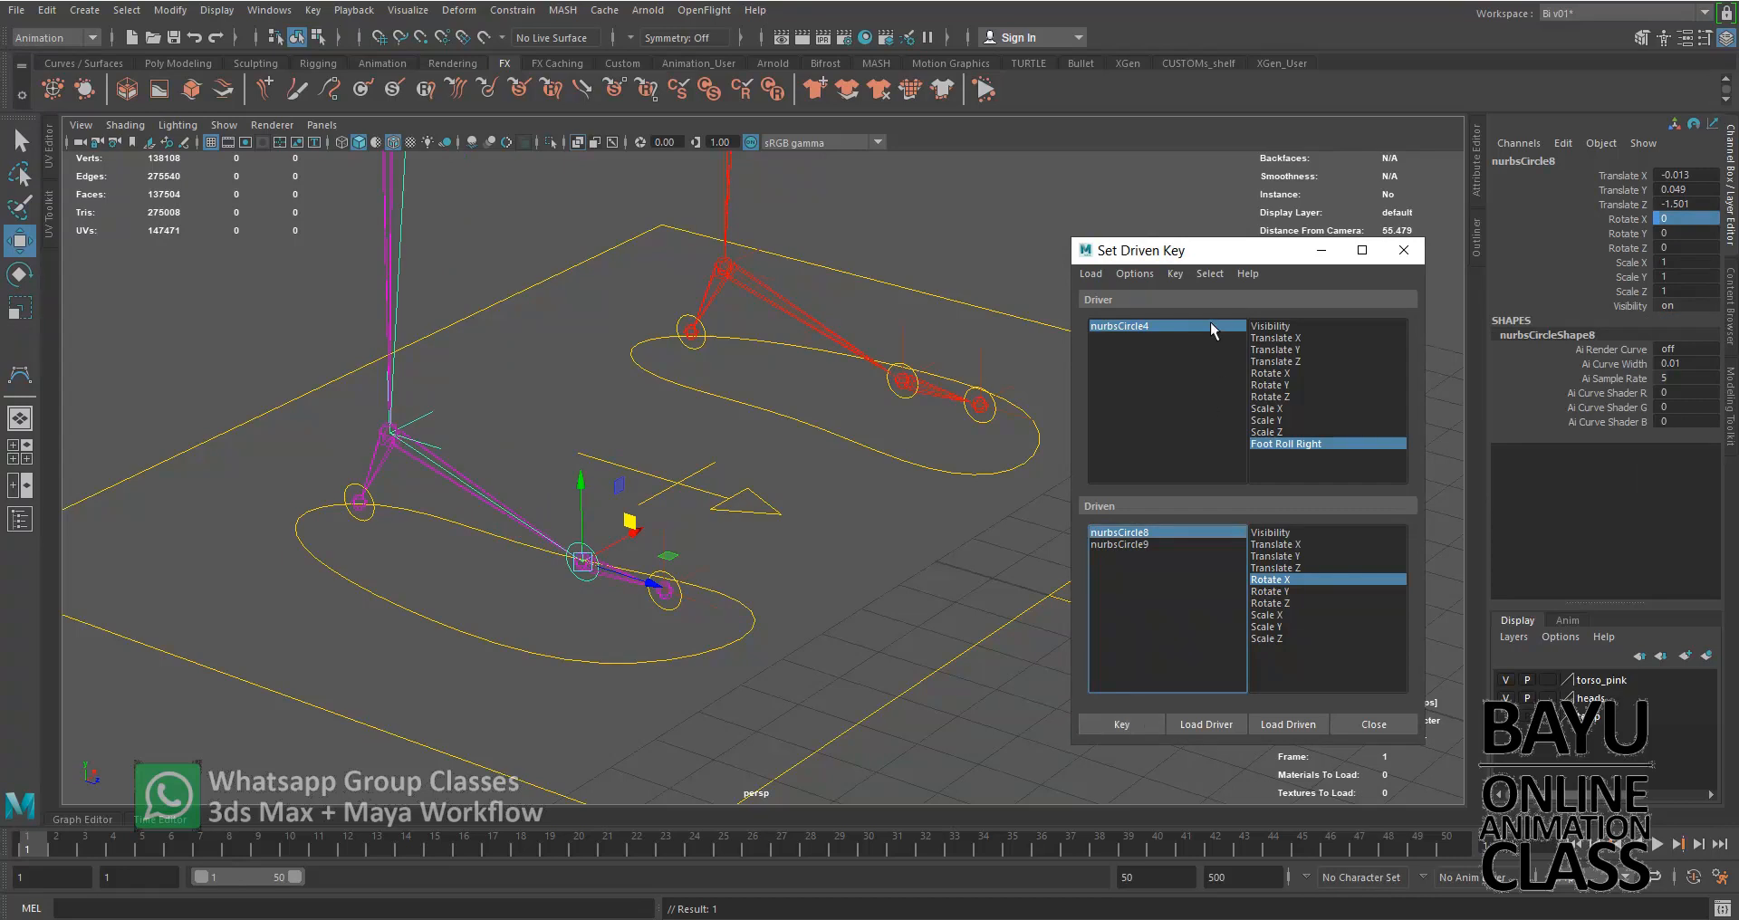
Choose nurbsCircle9 as the driven object, set Foot Roll Right to 0 and key nurbsCircle9's Rotate X
click(1139, 545)
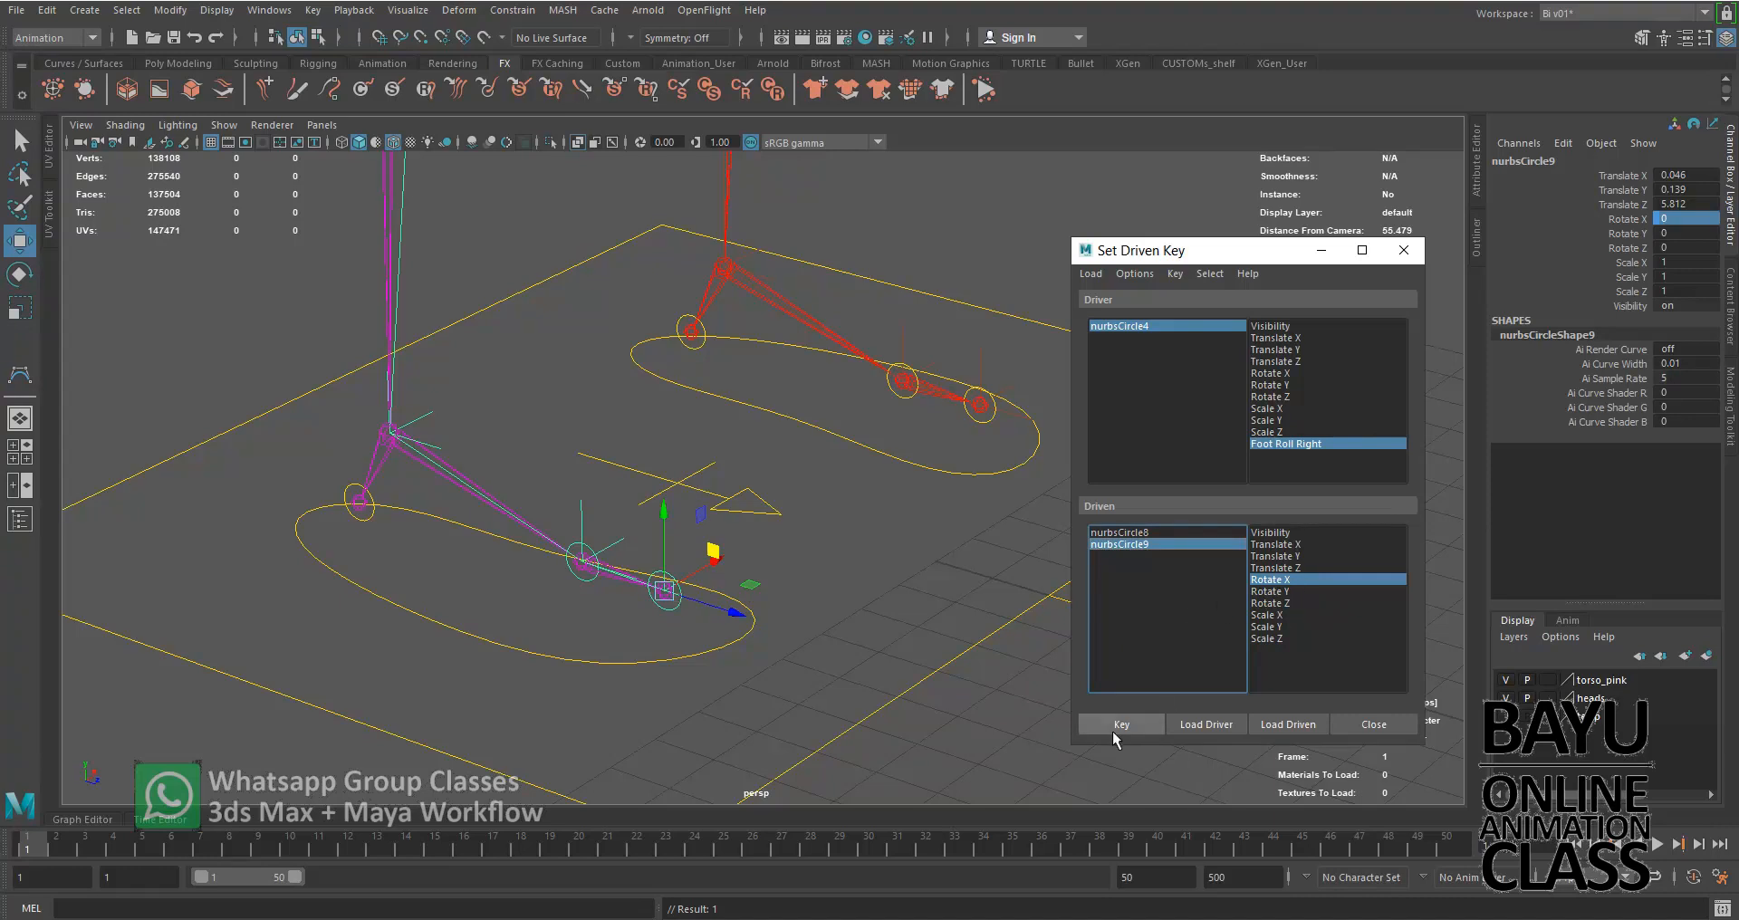
click(1219, 326)
double_click(1683, 319)
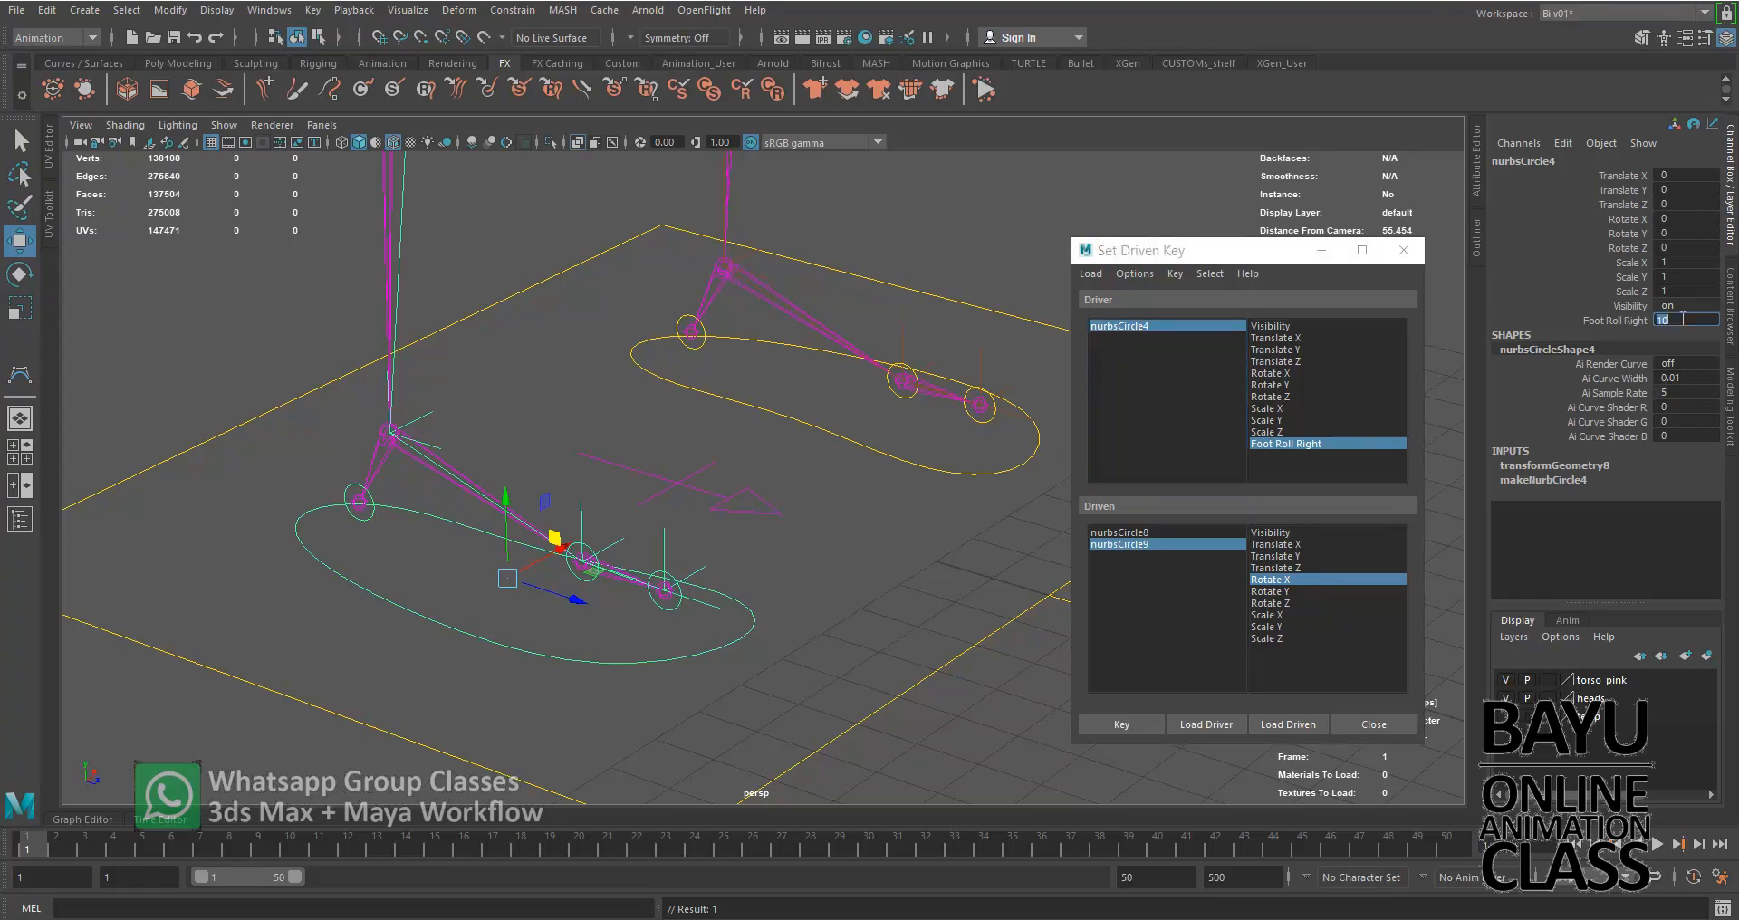
key(Return)
click(1106, 726)
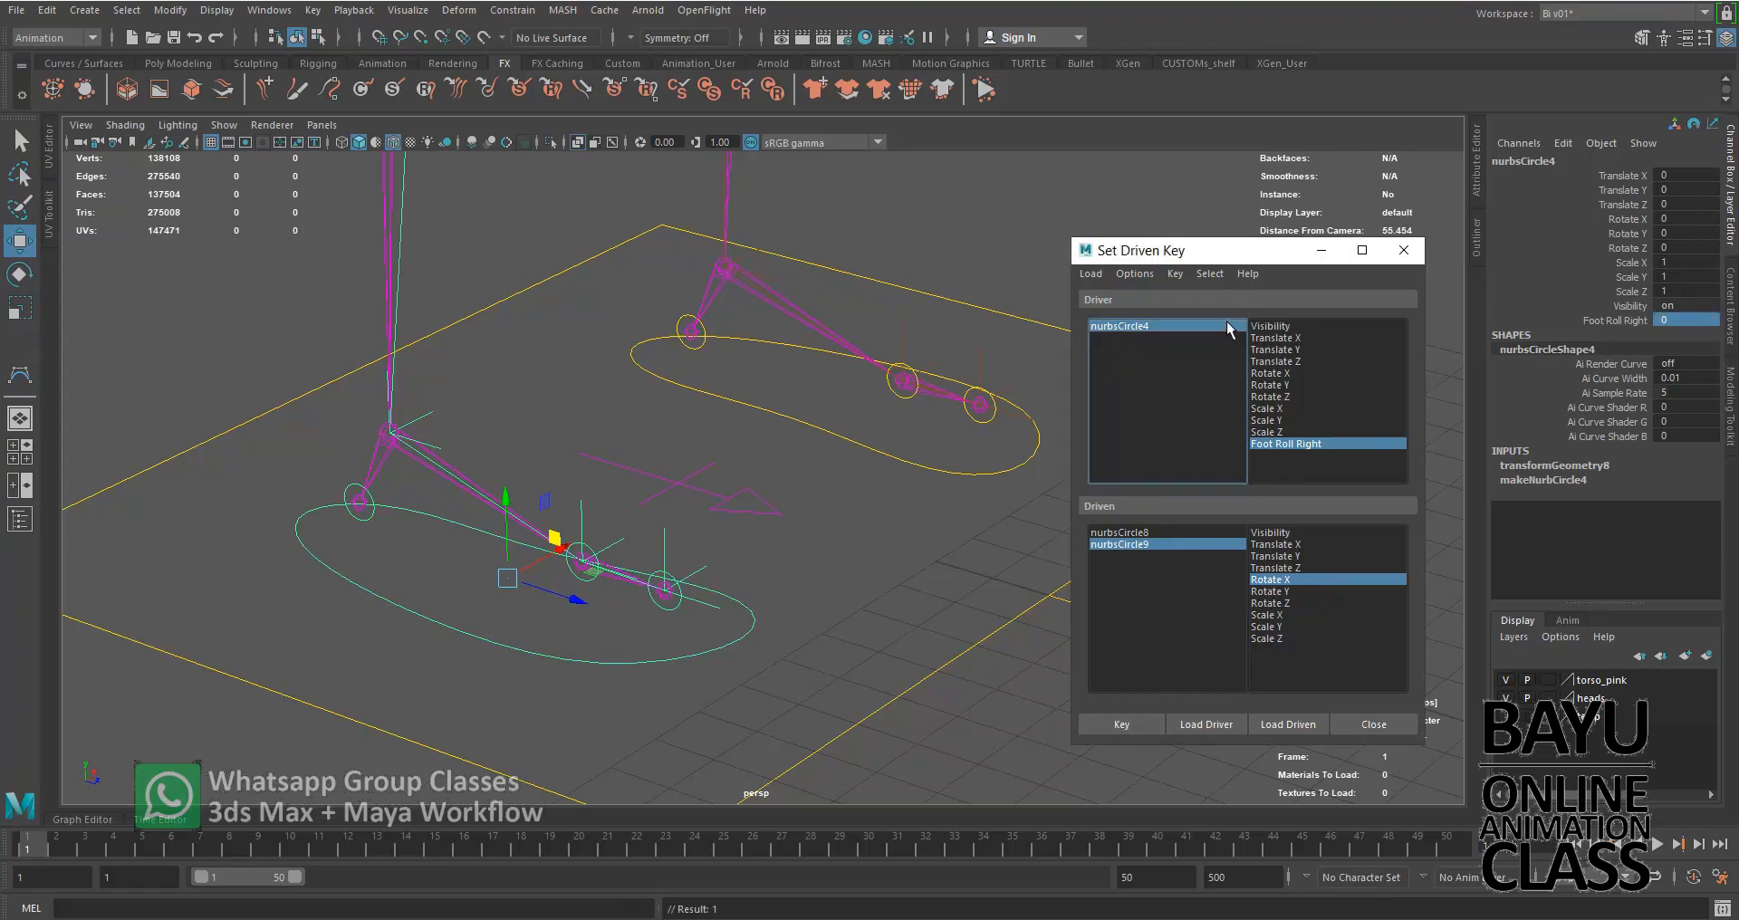
Set Foot Roll Right to 5 and key nurbsCircle9's Rotate X without rotating it
double_click(1718, 321)
text(5)
key(Return)
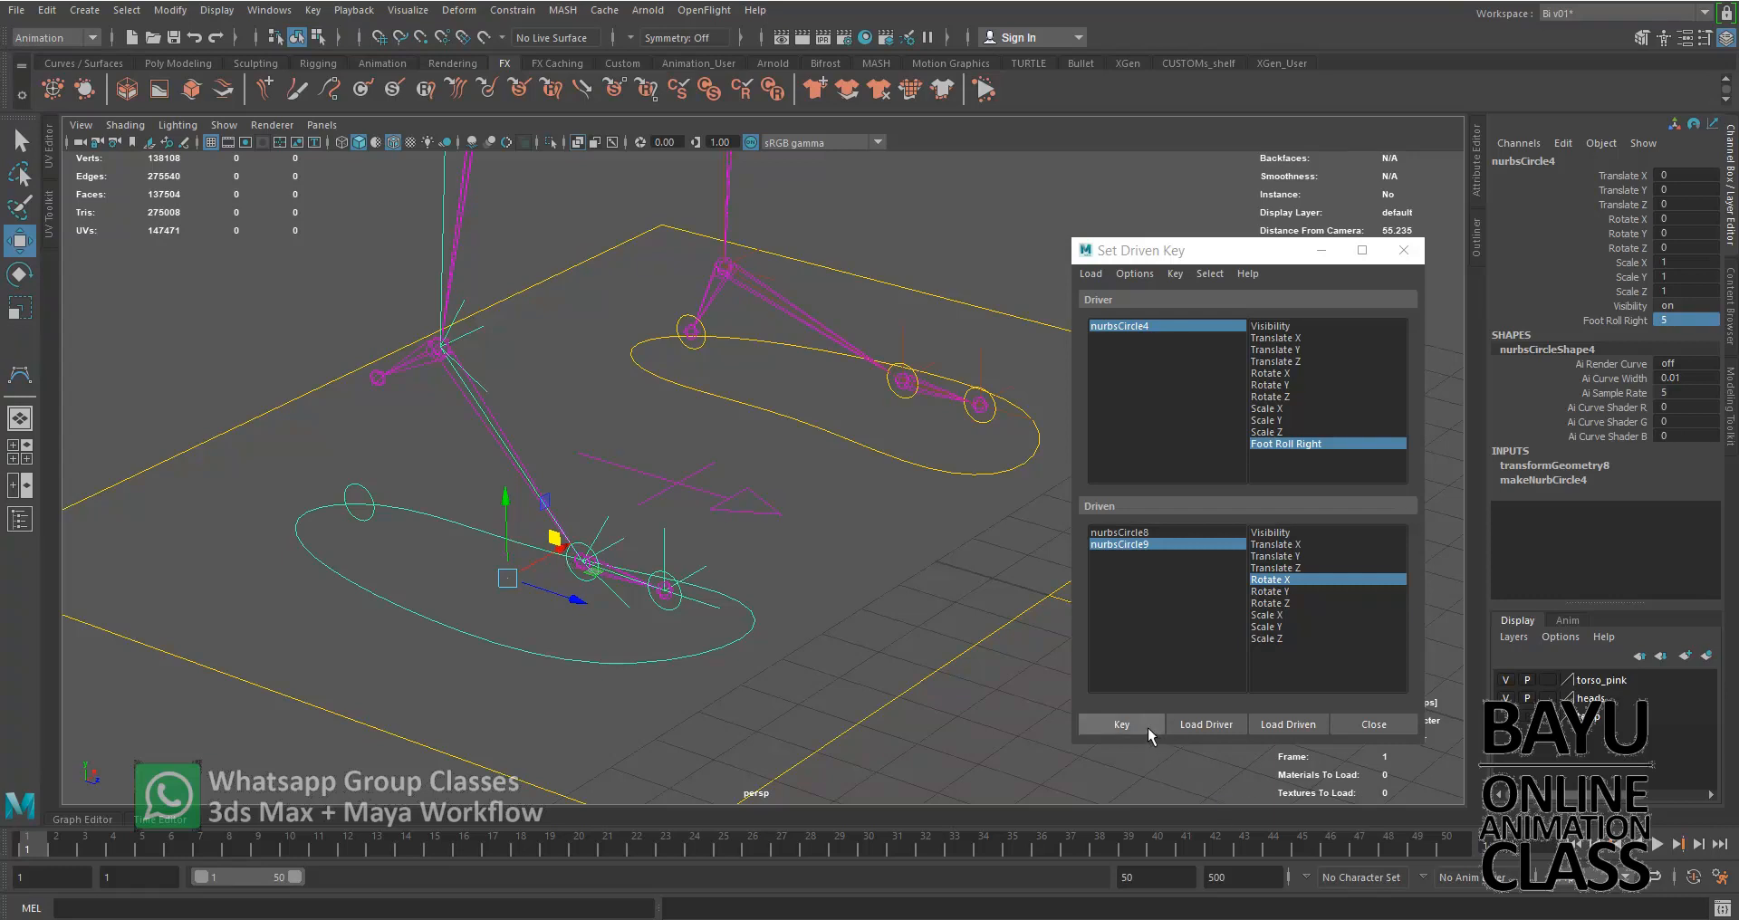
click(1134, 726)
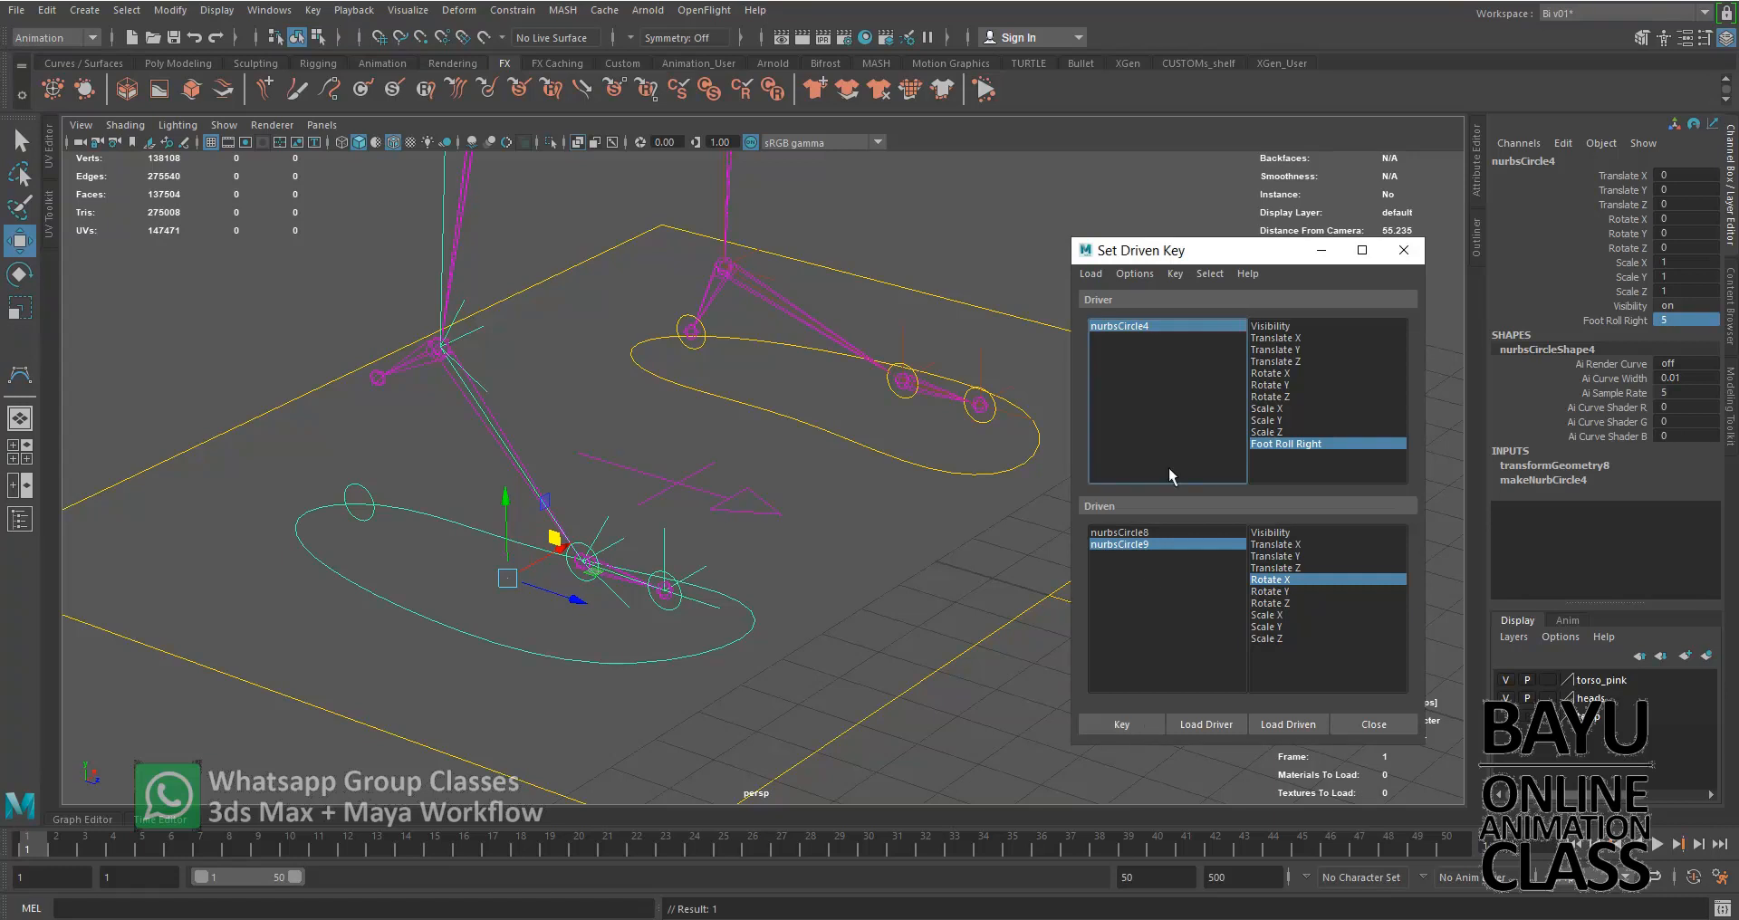
Set Foot Roll Right to 10 and nurbsCircle9's Rotate X to 40, and key this pose as a driven key
double_click(1686, 319)
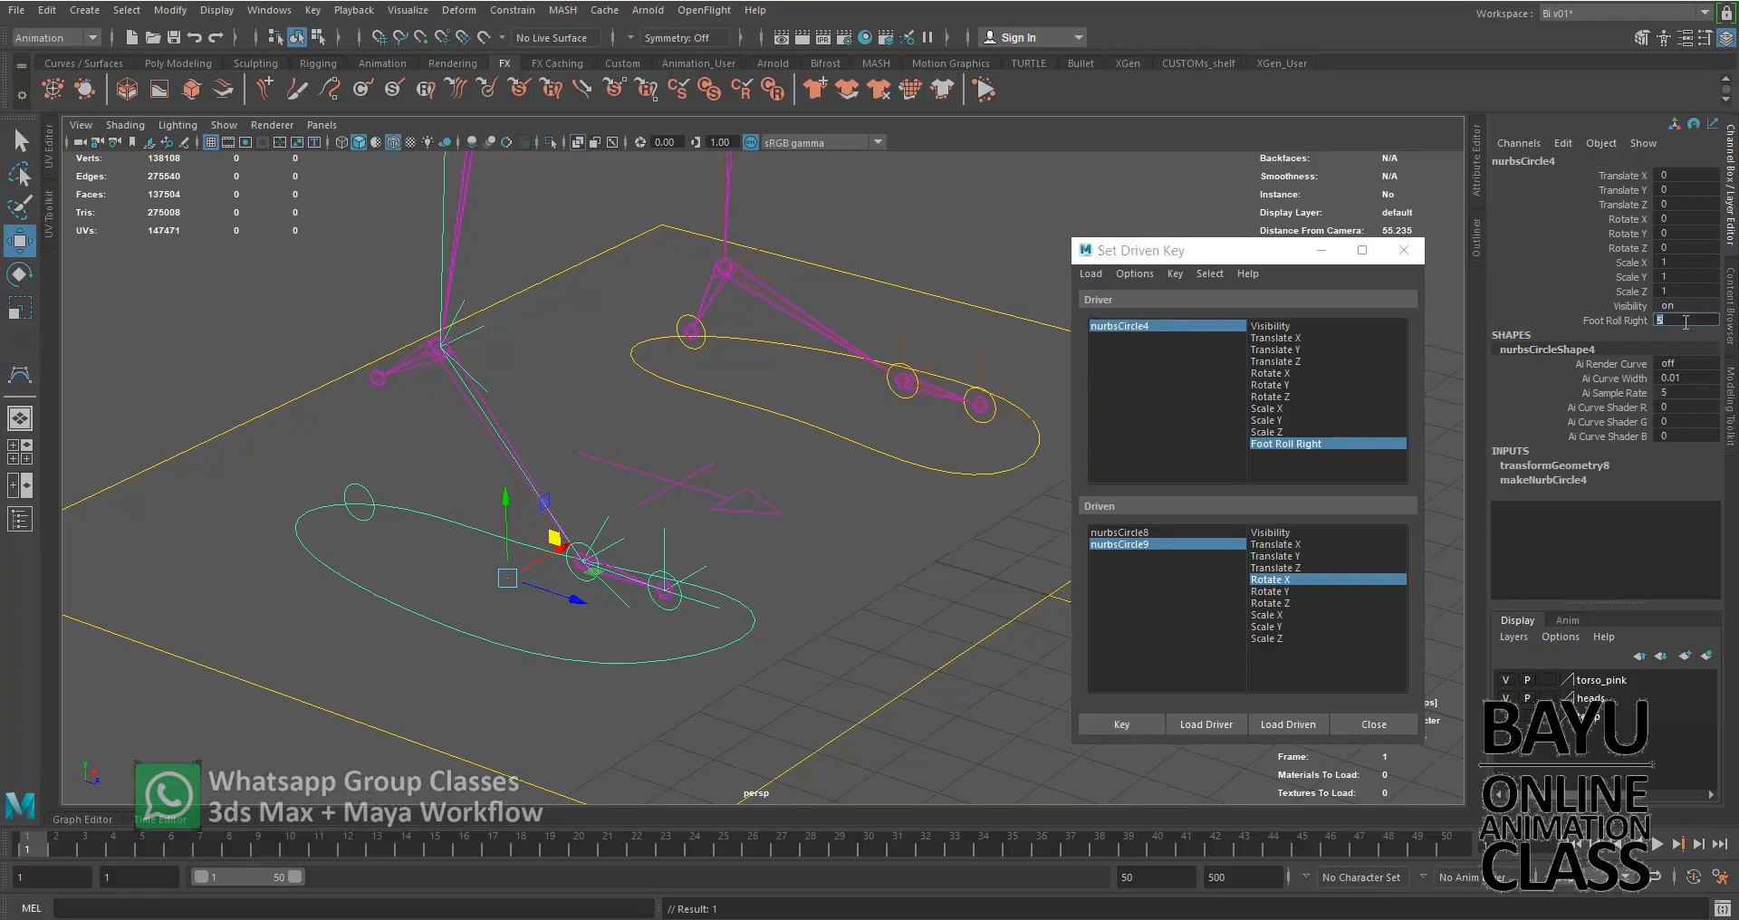
key(Return)
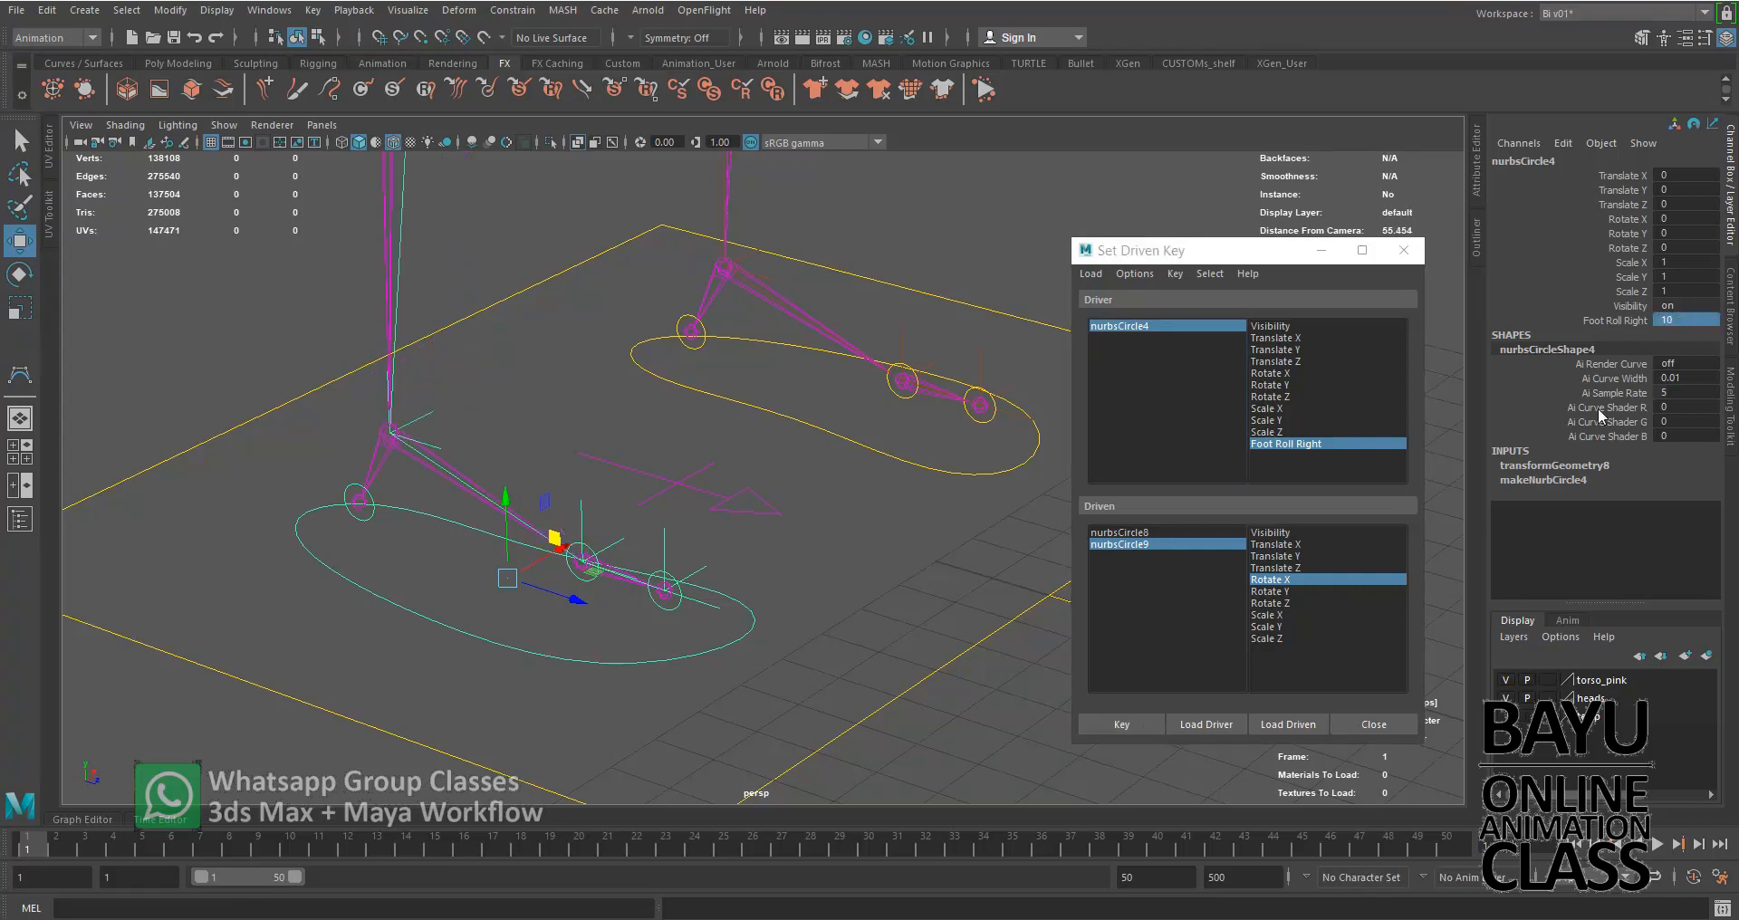
click(1157, 541)
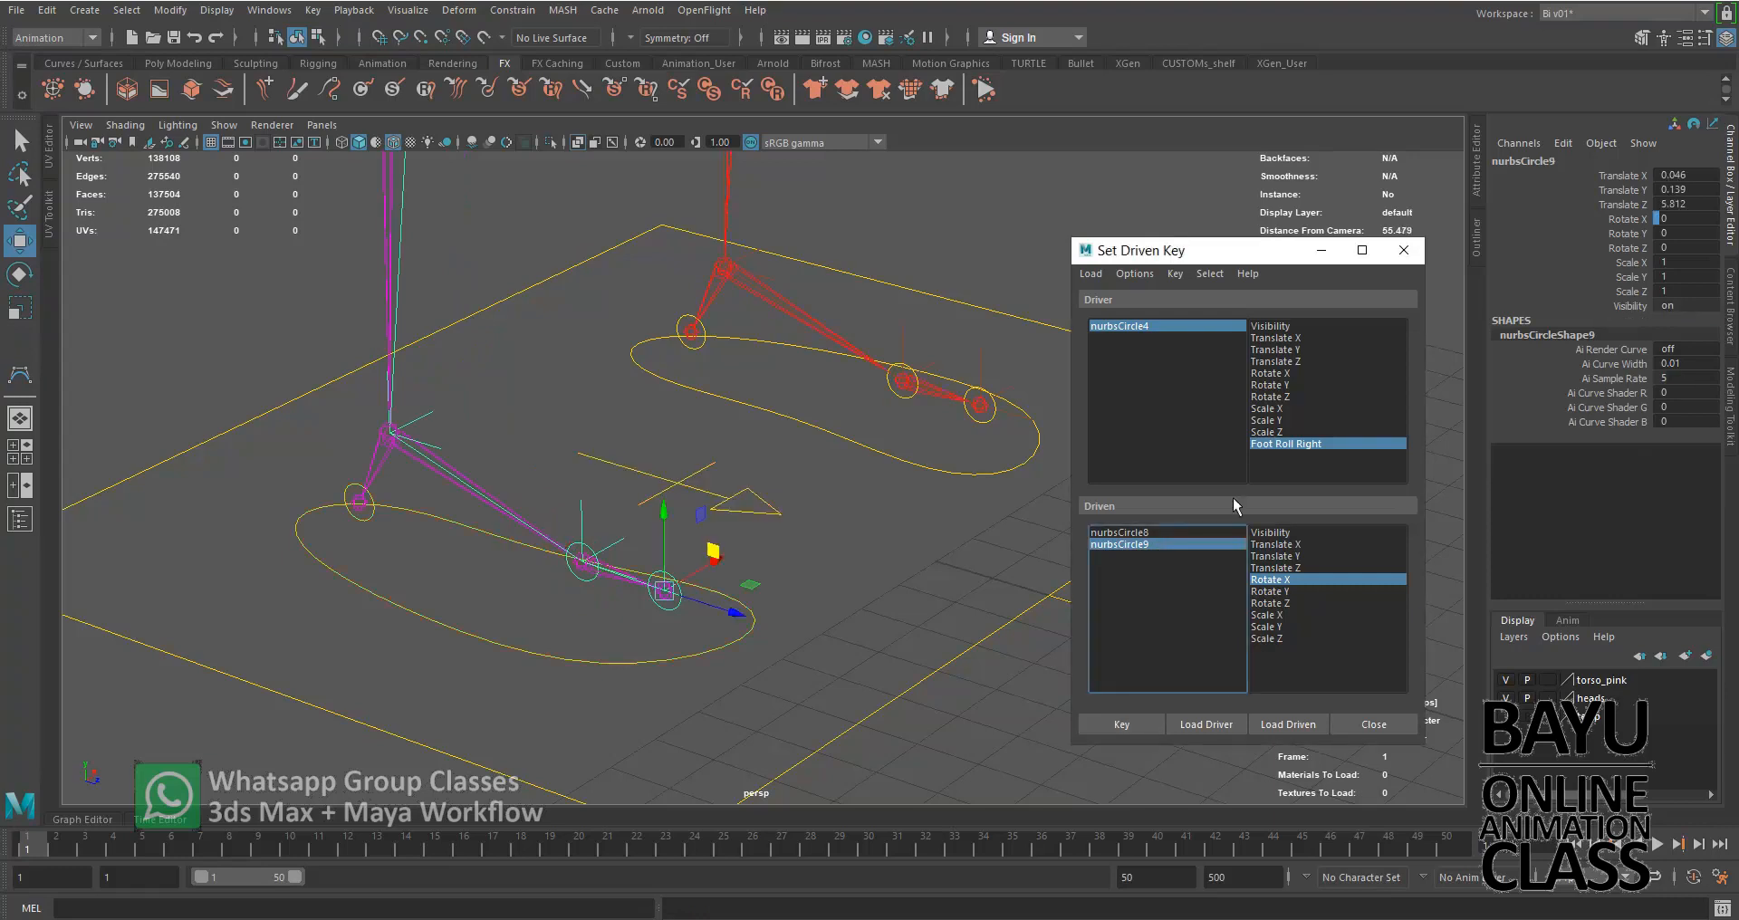
double_click(1687, 218)
text(4)
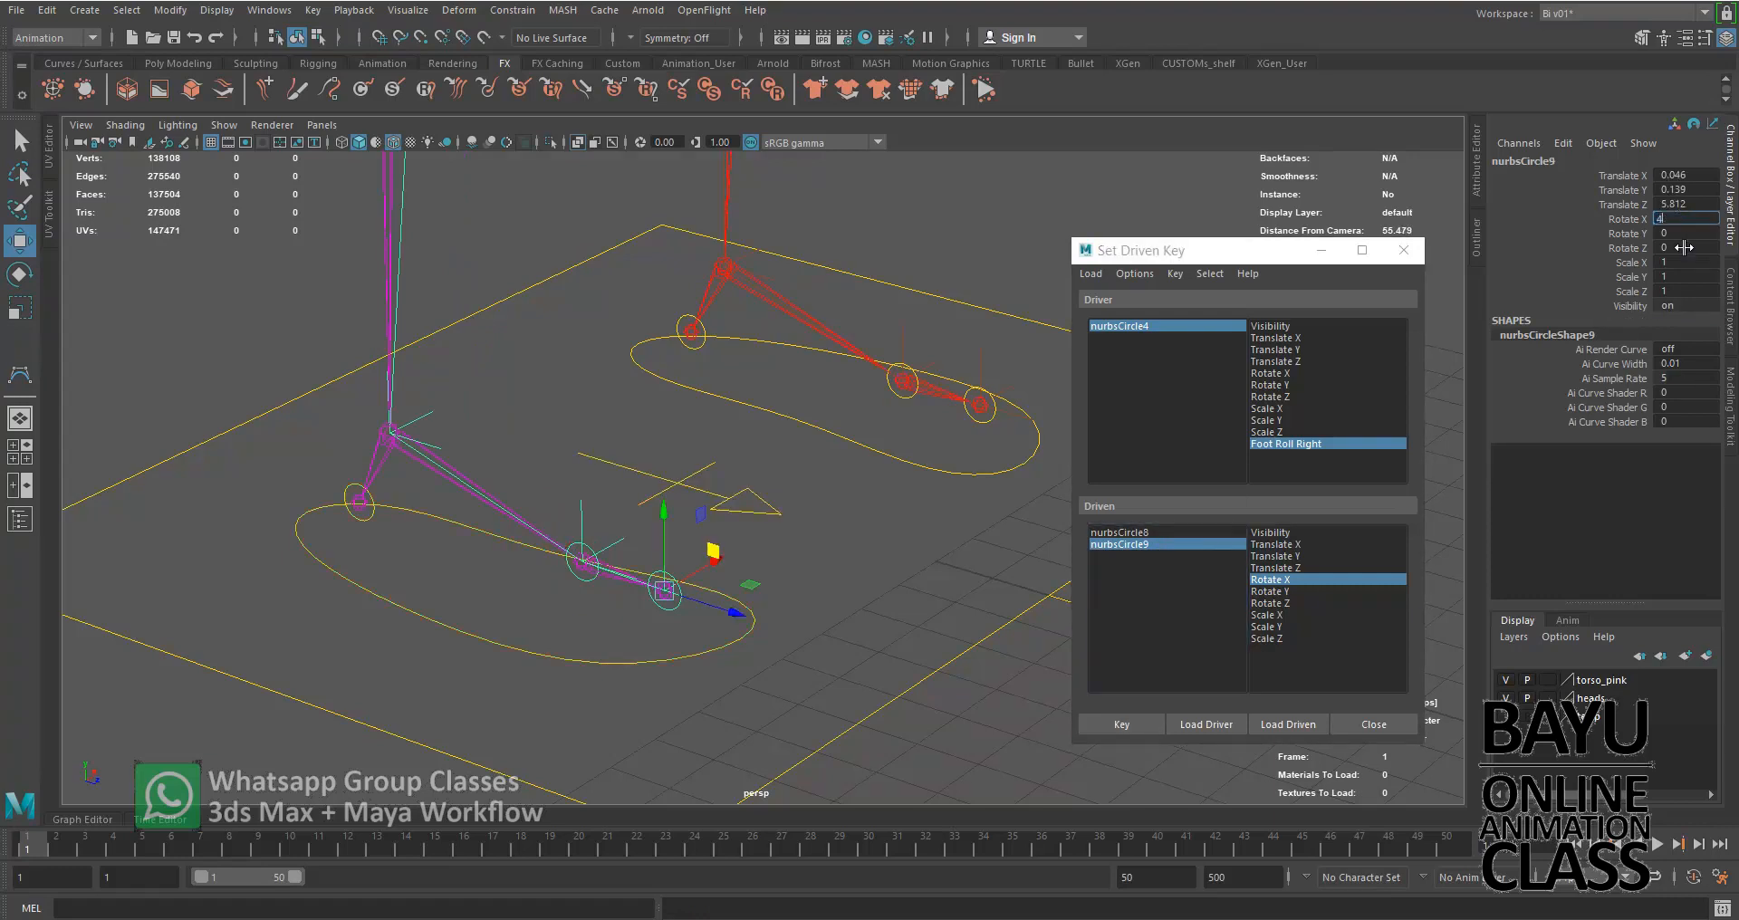
key(Return)
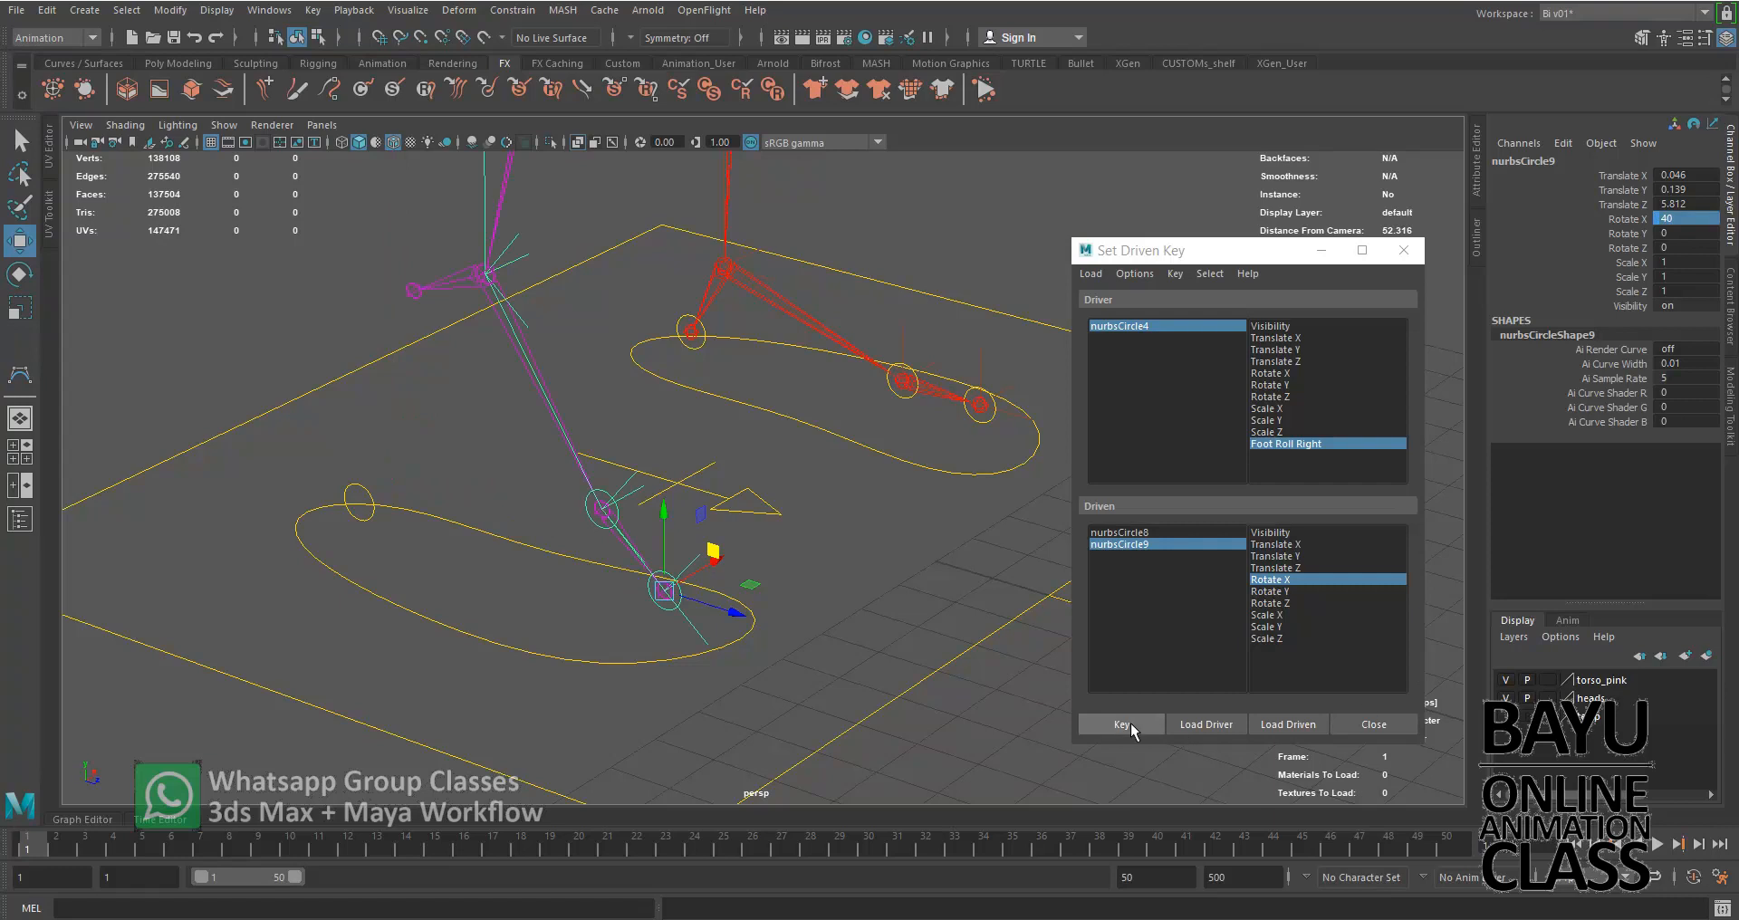
click(1130, 723)
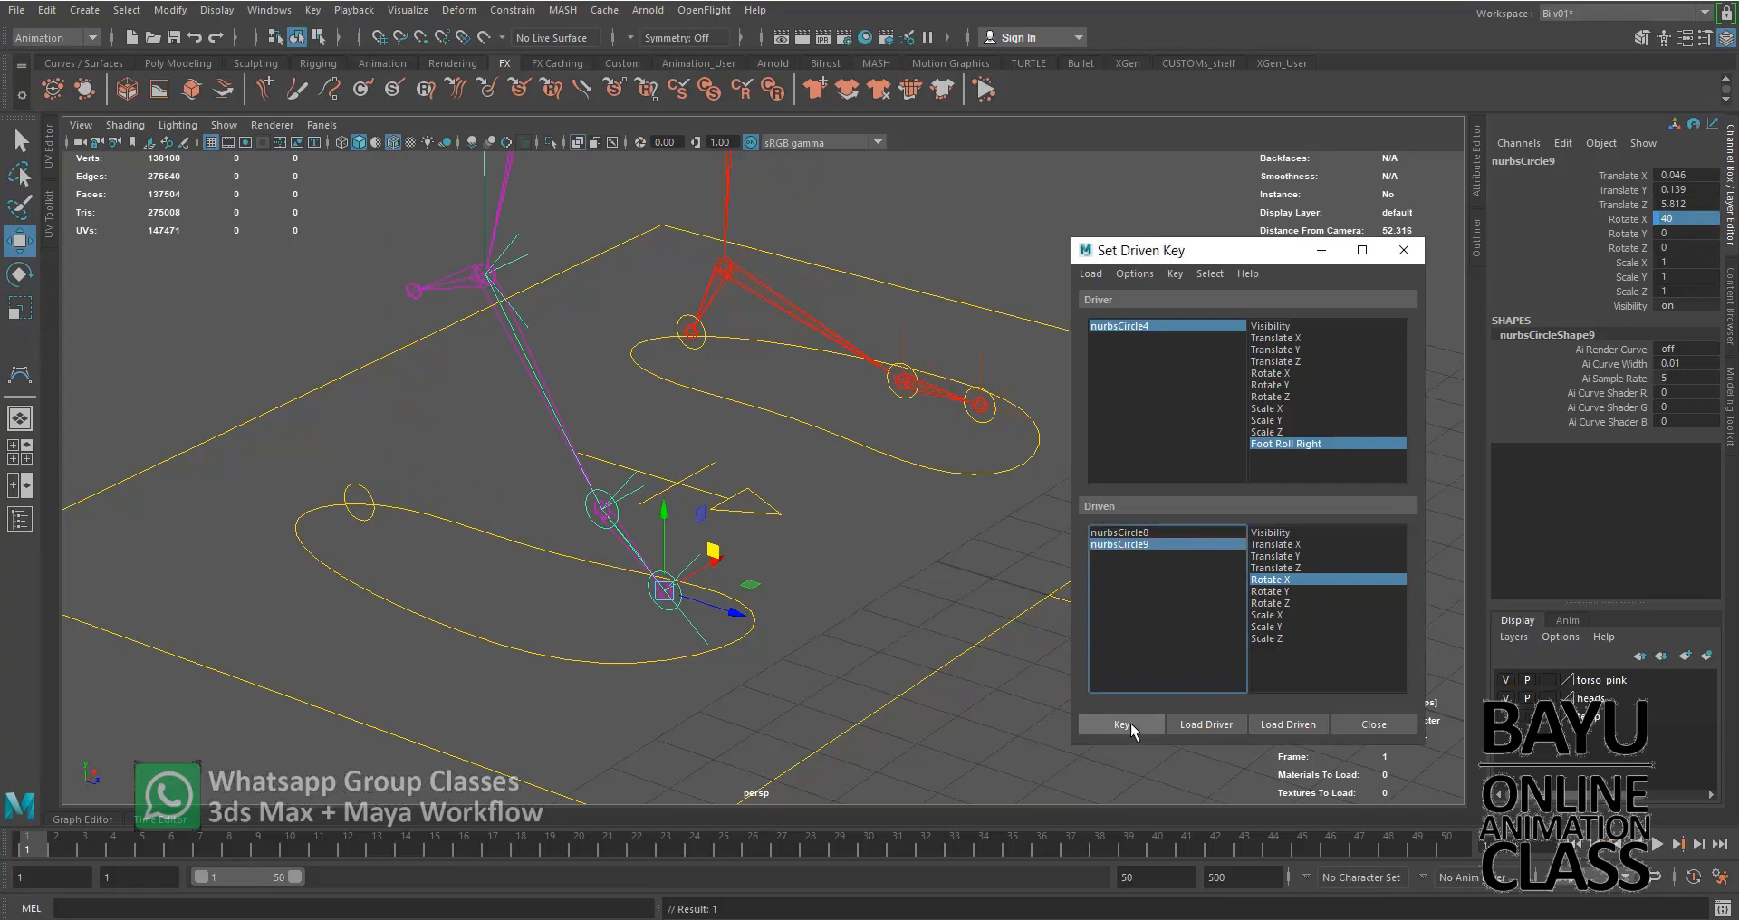
Load the heel control nurbsCircle10 as the driven object and key its Rotate X with Foot Roll Right set to 0
click(366, 513)
click(1288, 725)
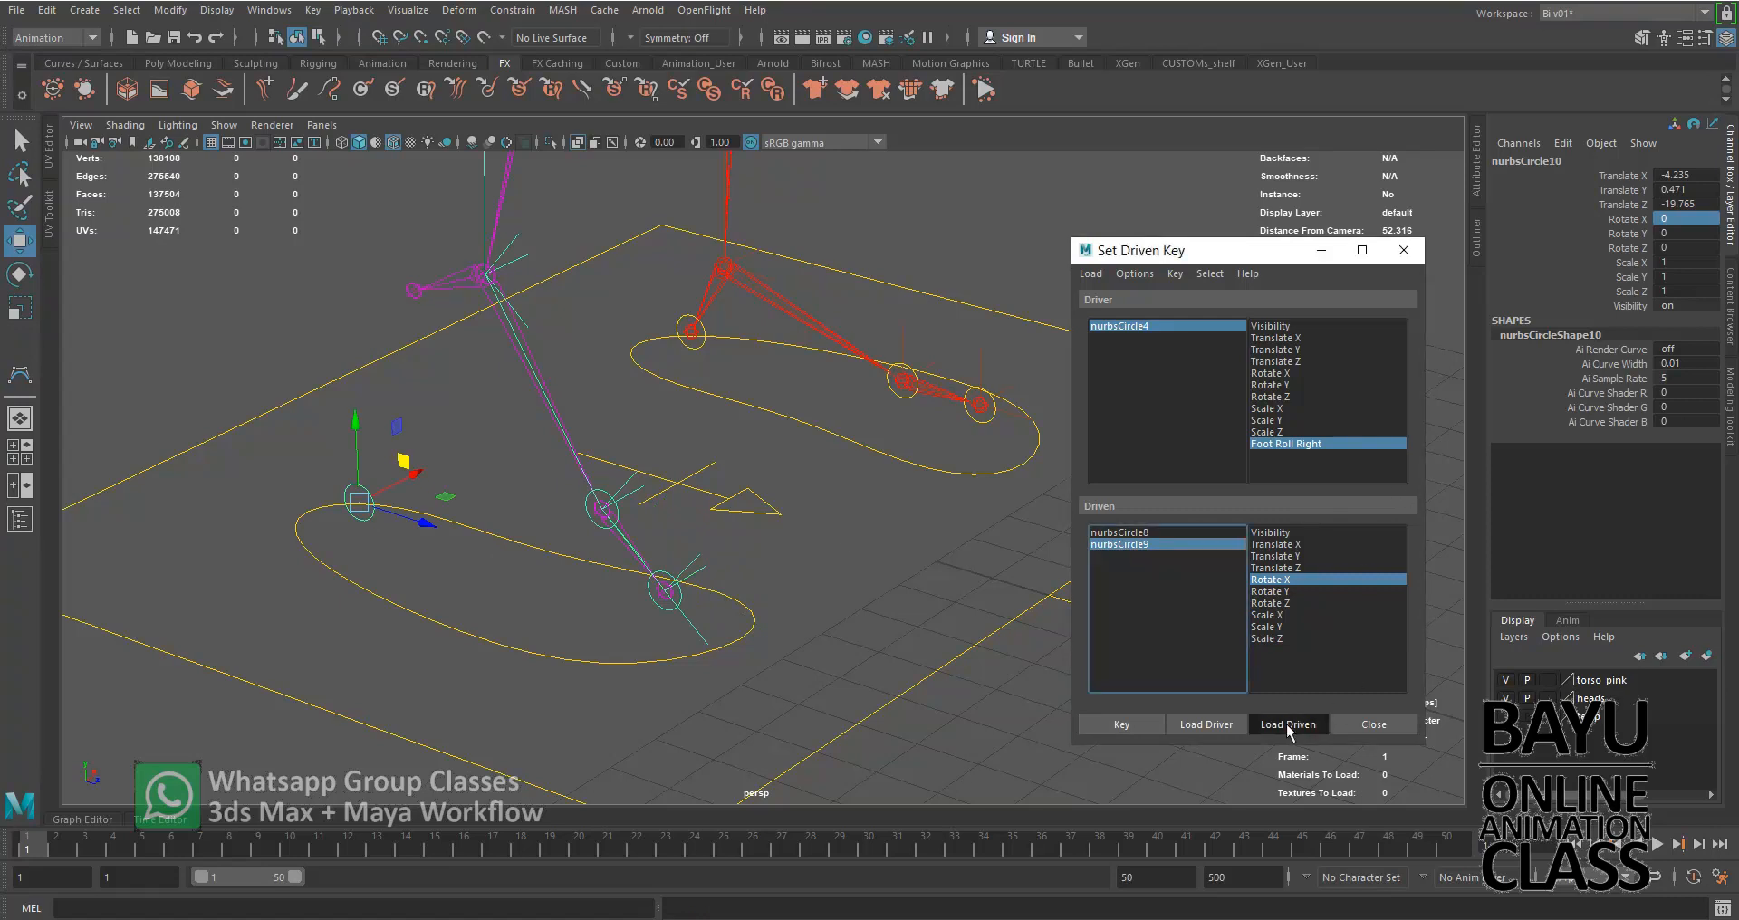
click(1212, 324)
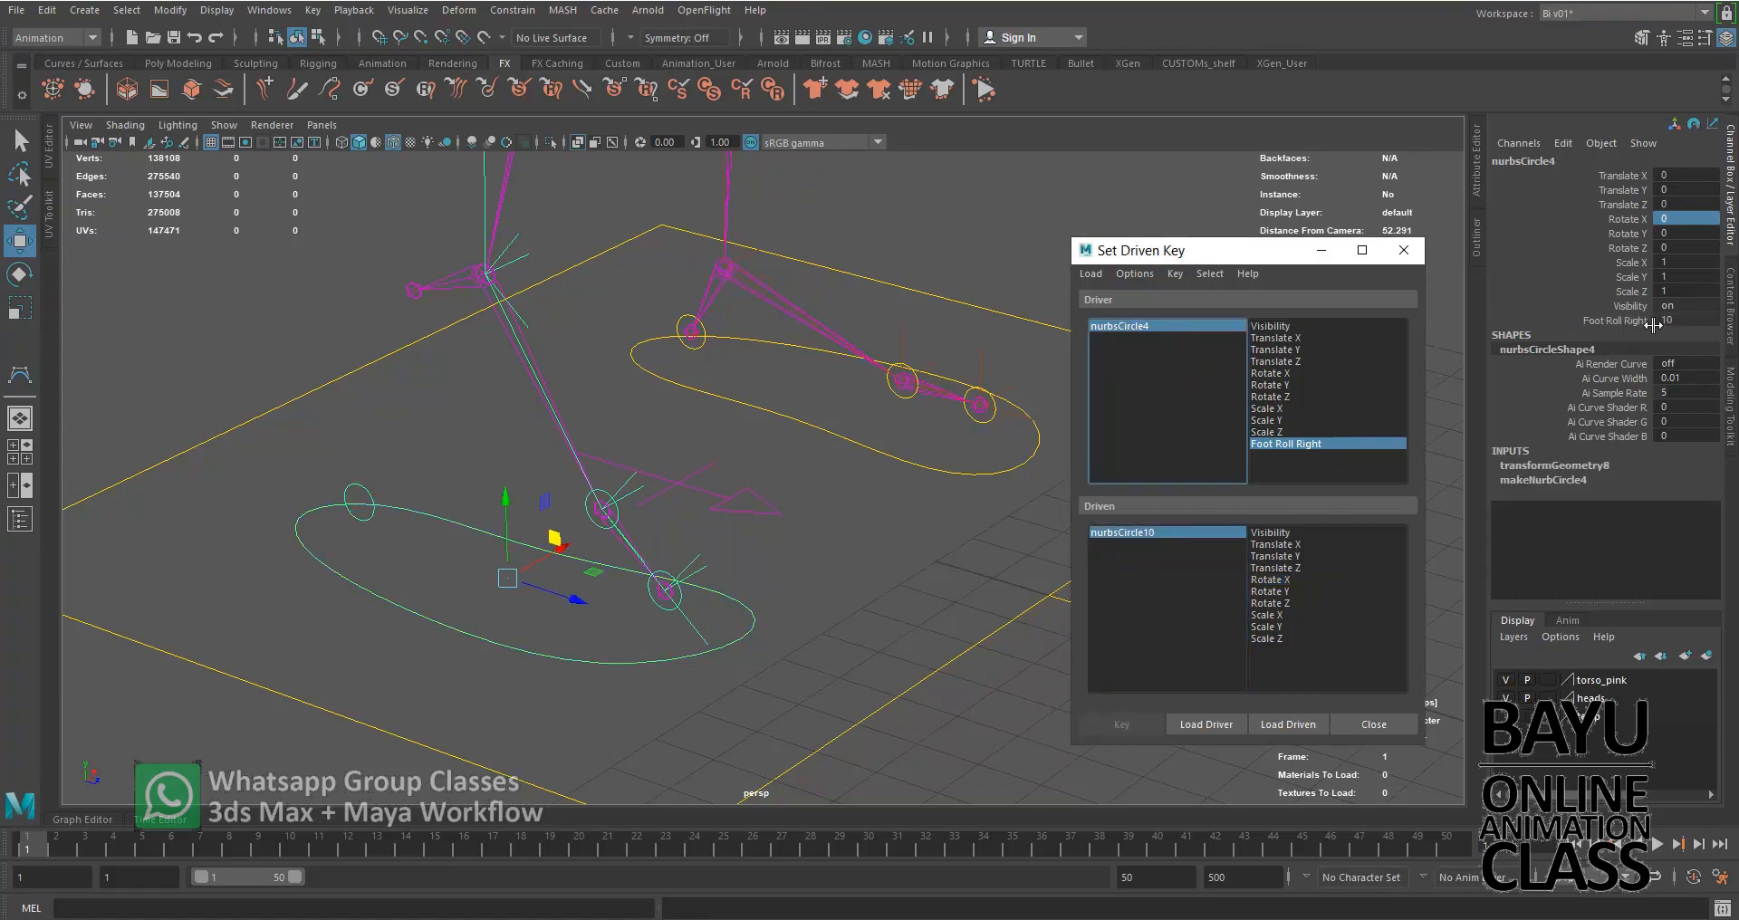
double_click(1692, 321)
key(Return)
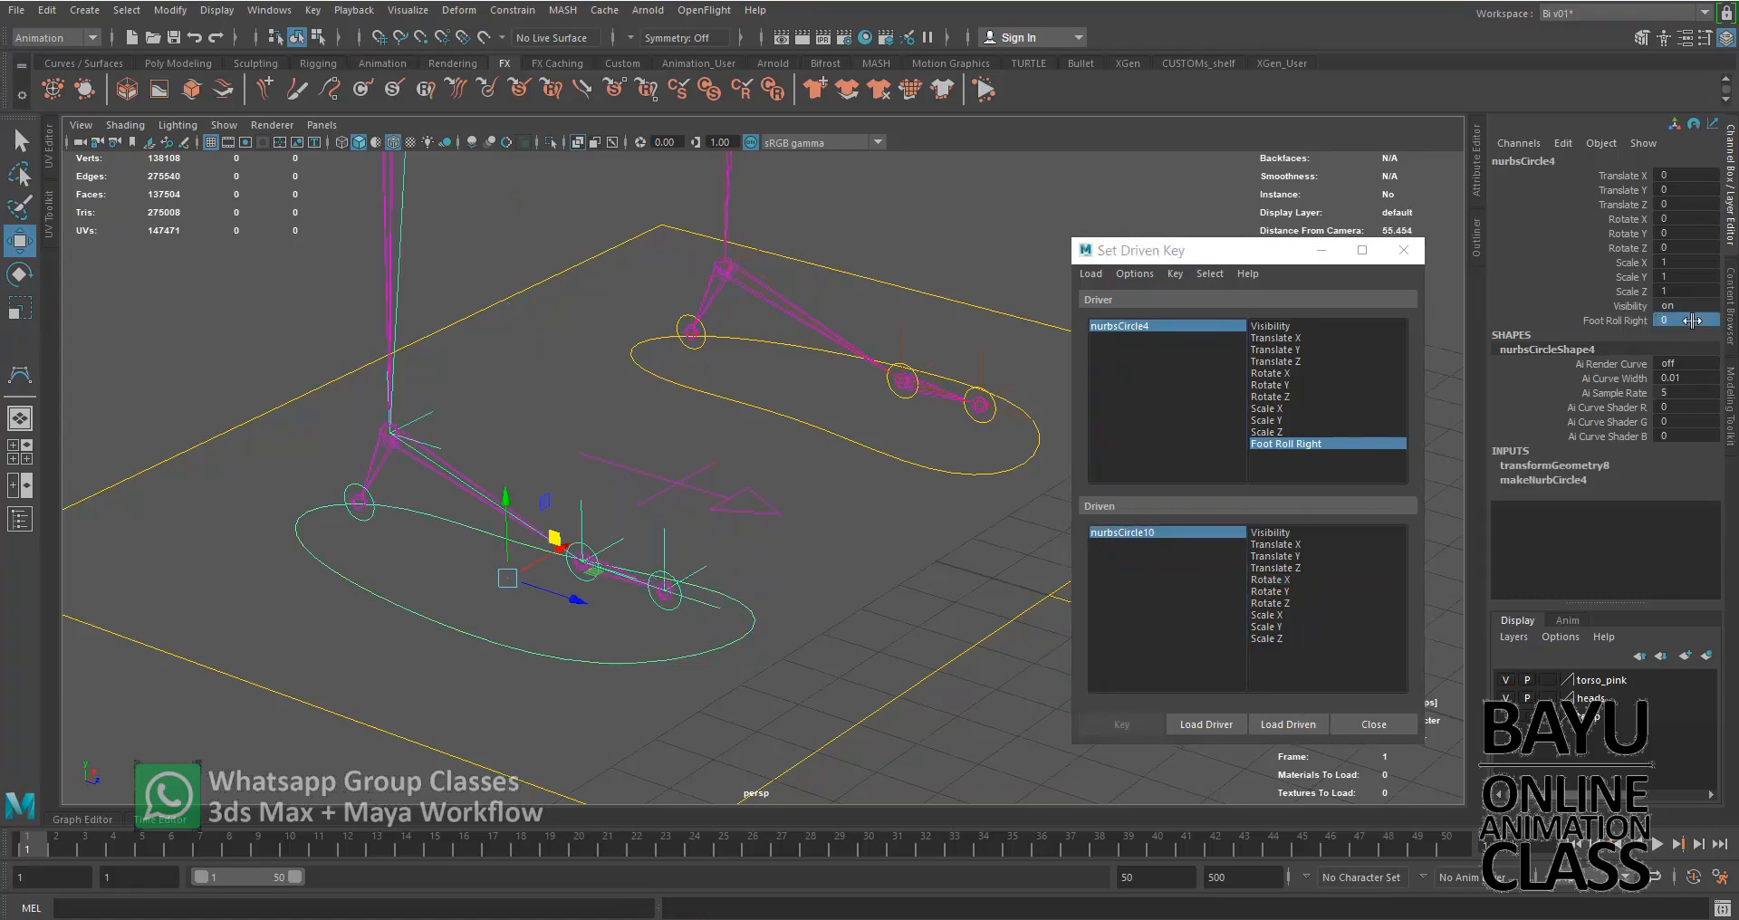
click(1235, 532)
click(1328, 580)
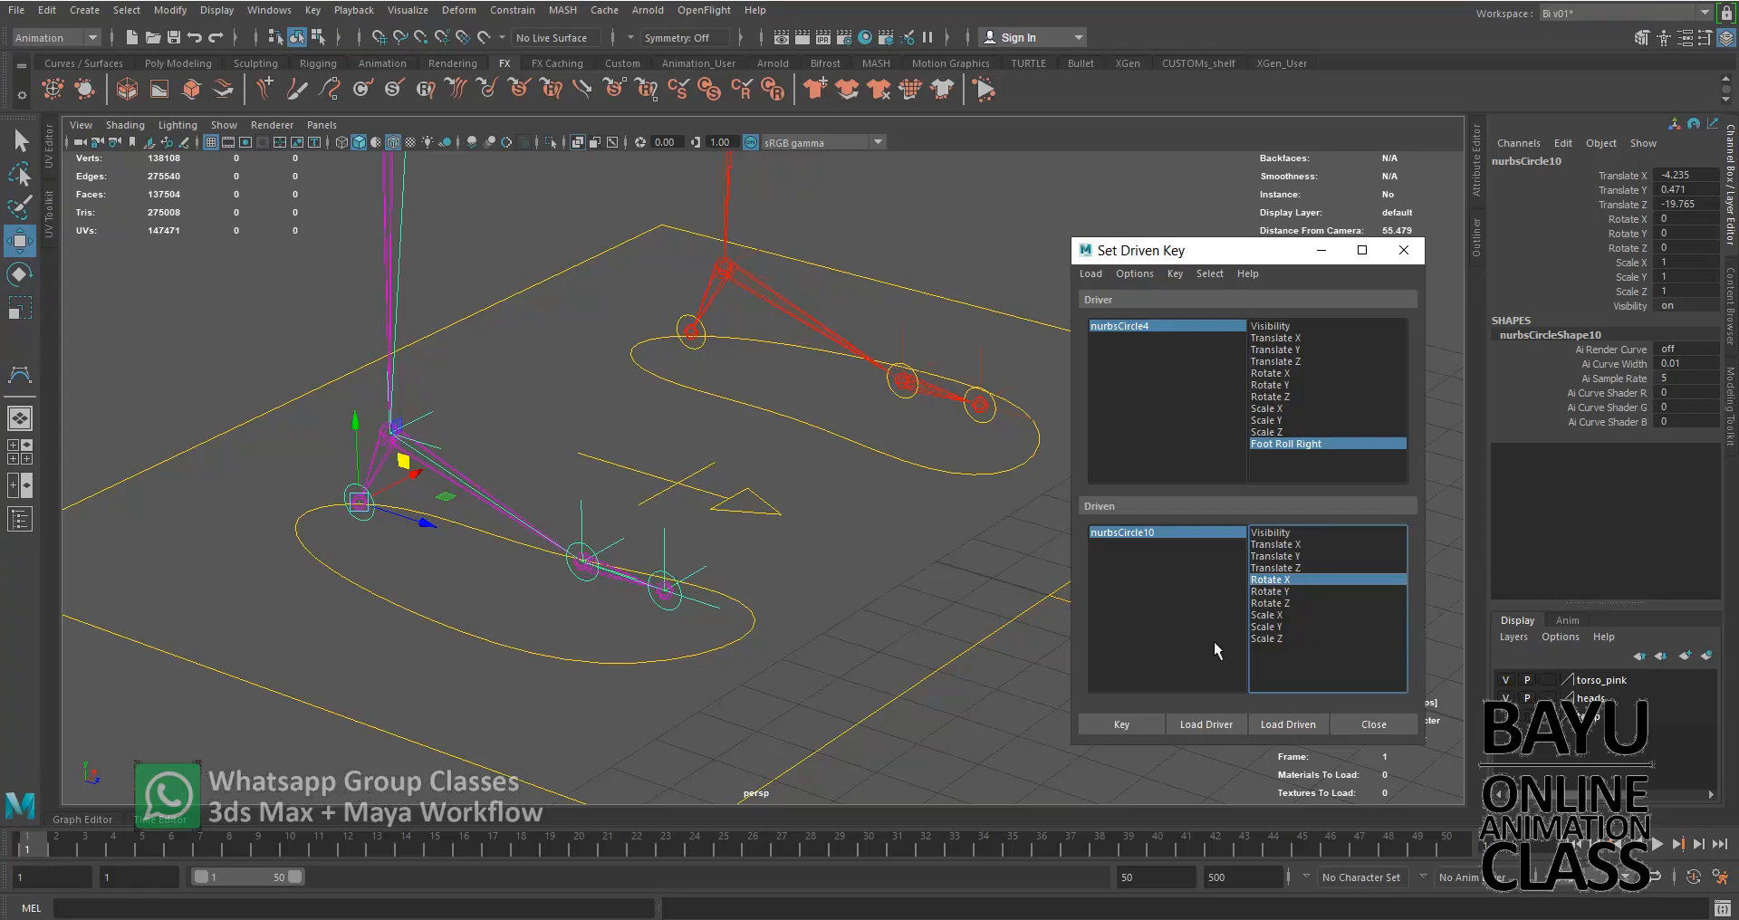
click(1124, 725)
Try a heel pose with Foot Roll Right at 10 and nurbsCircle10's Rotate X at 20
click(1226, 327)
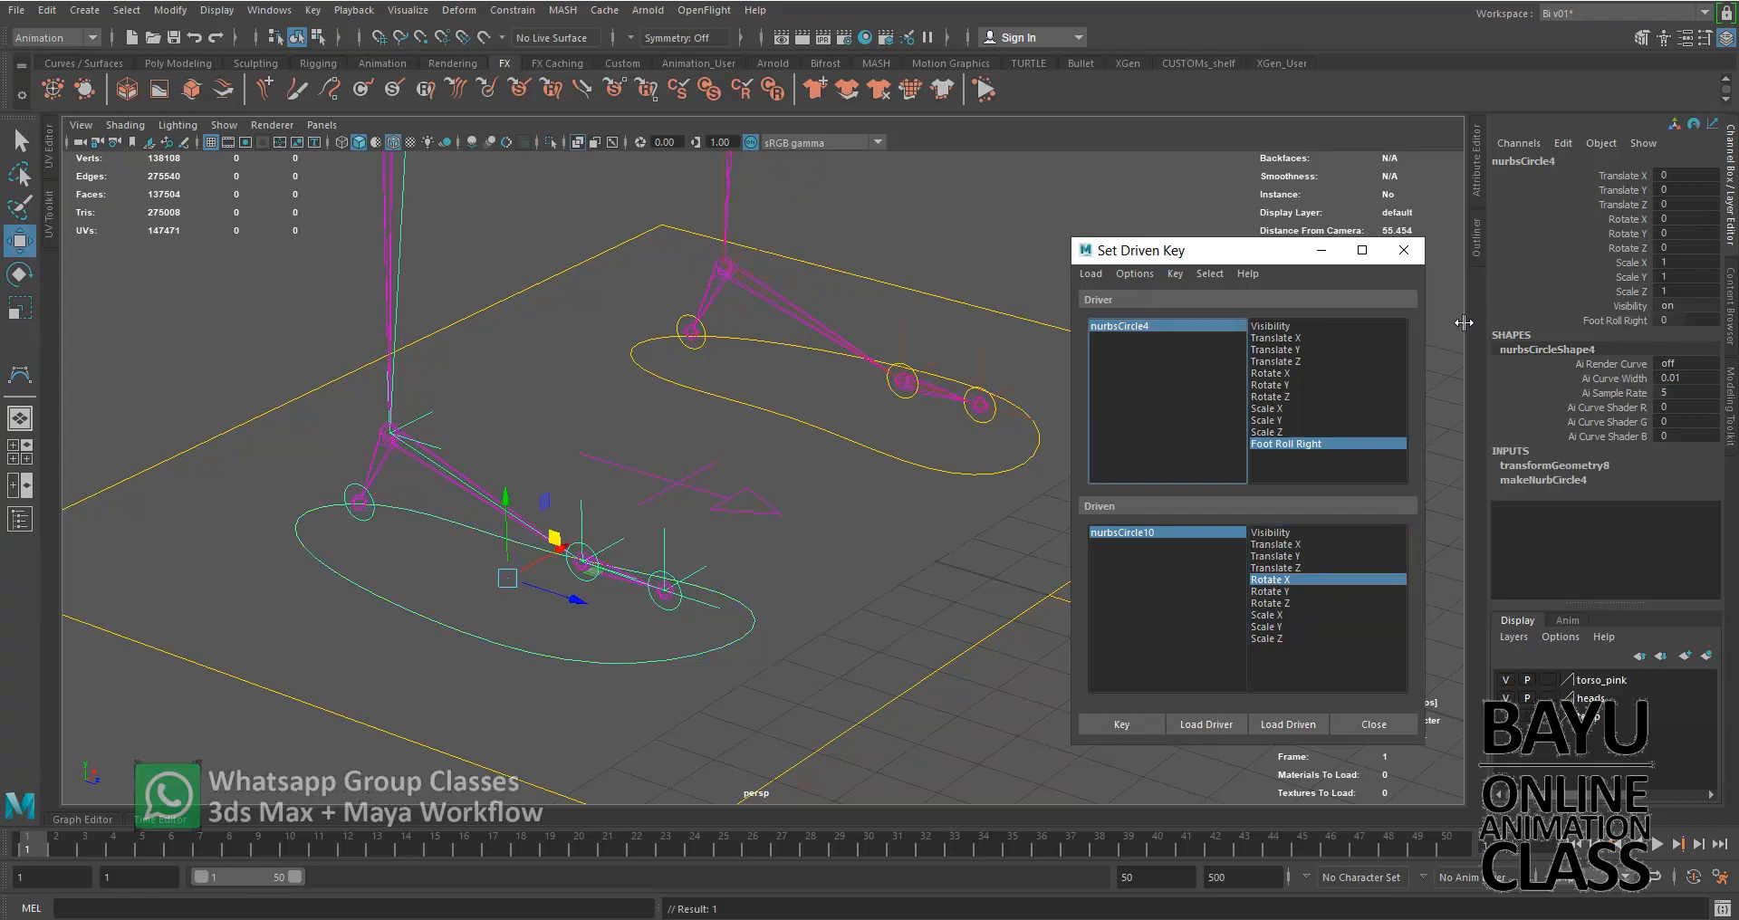
click(1674, 319)
text(10)
key(Return)
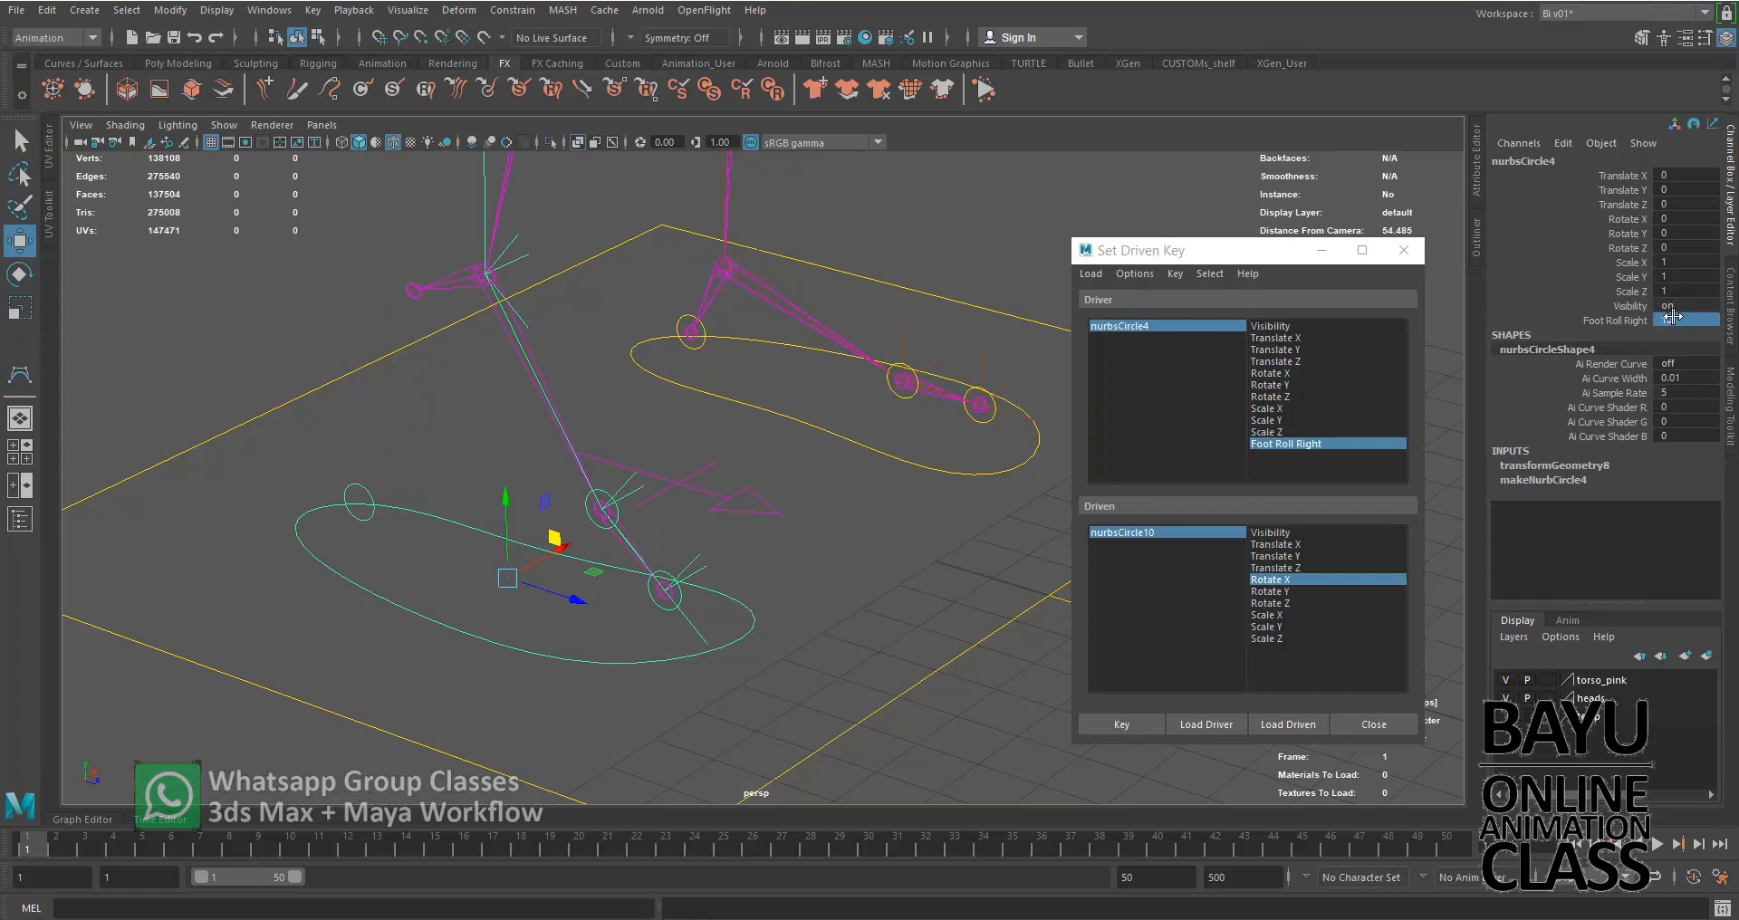
click(1236, 534)
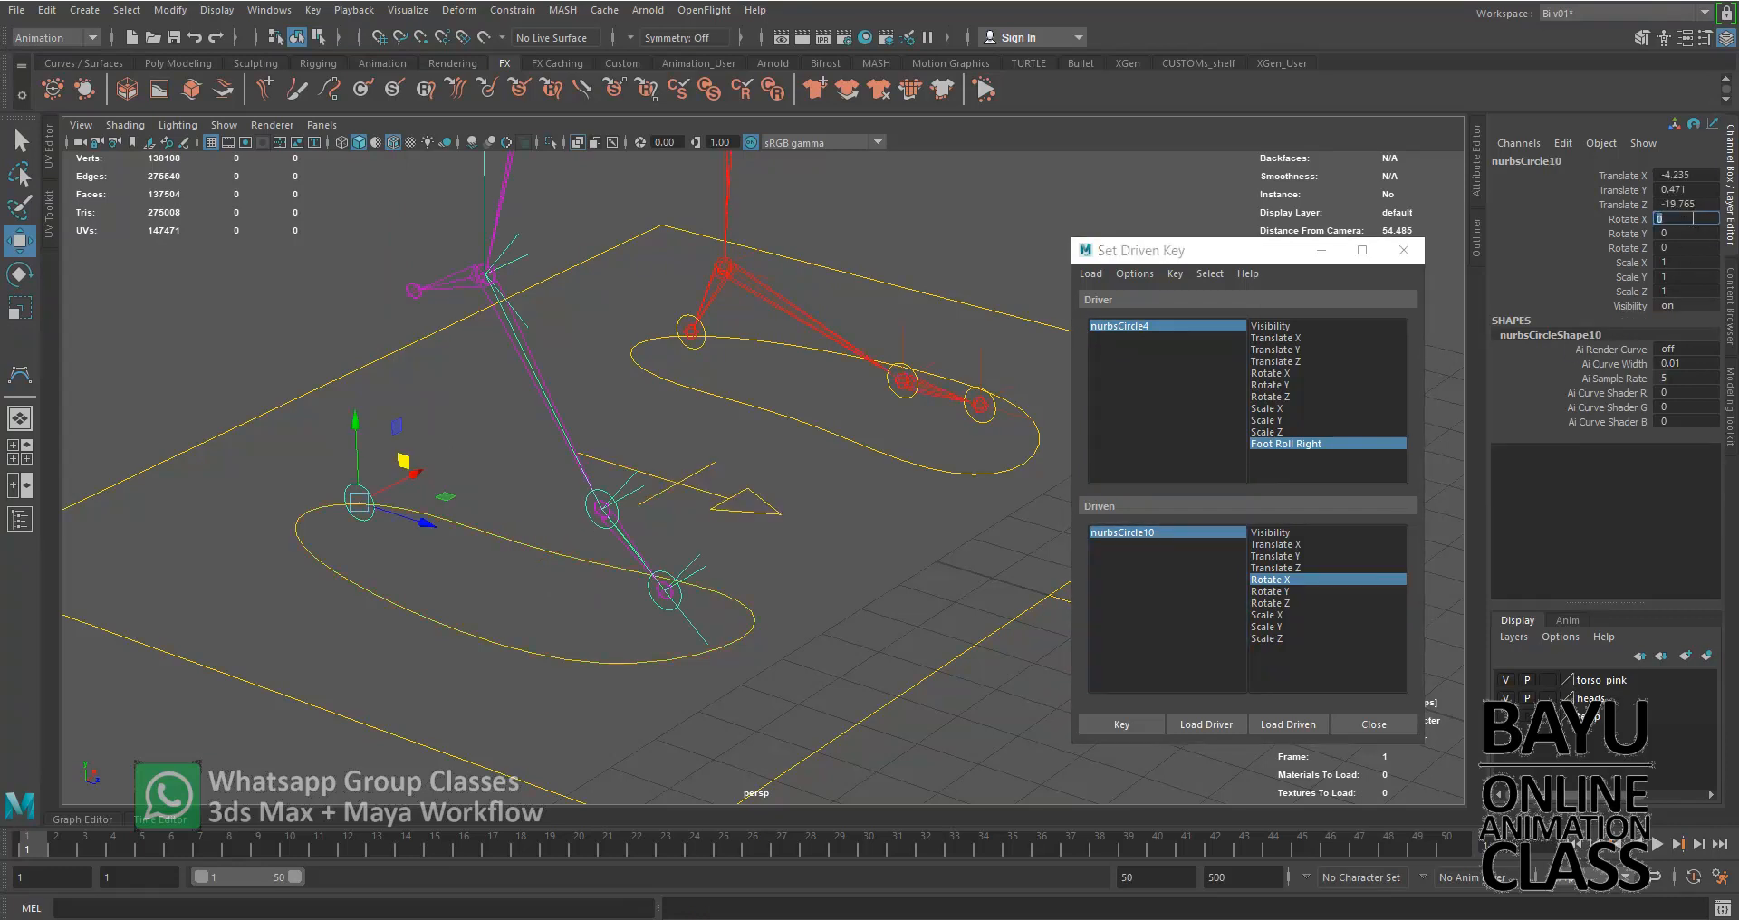
key(Return)
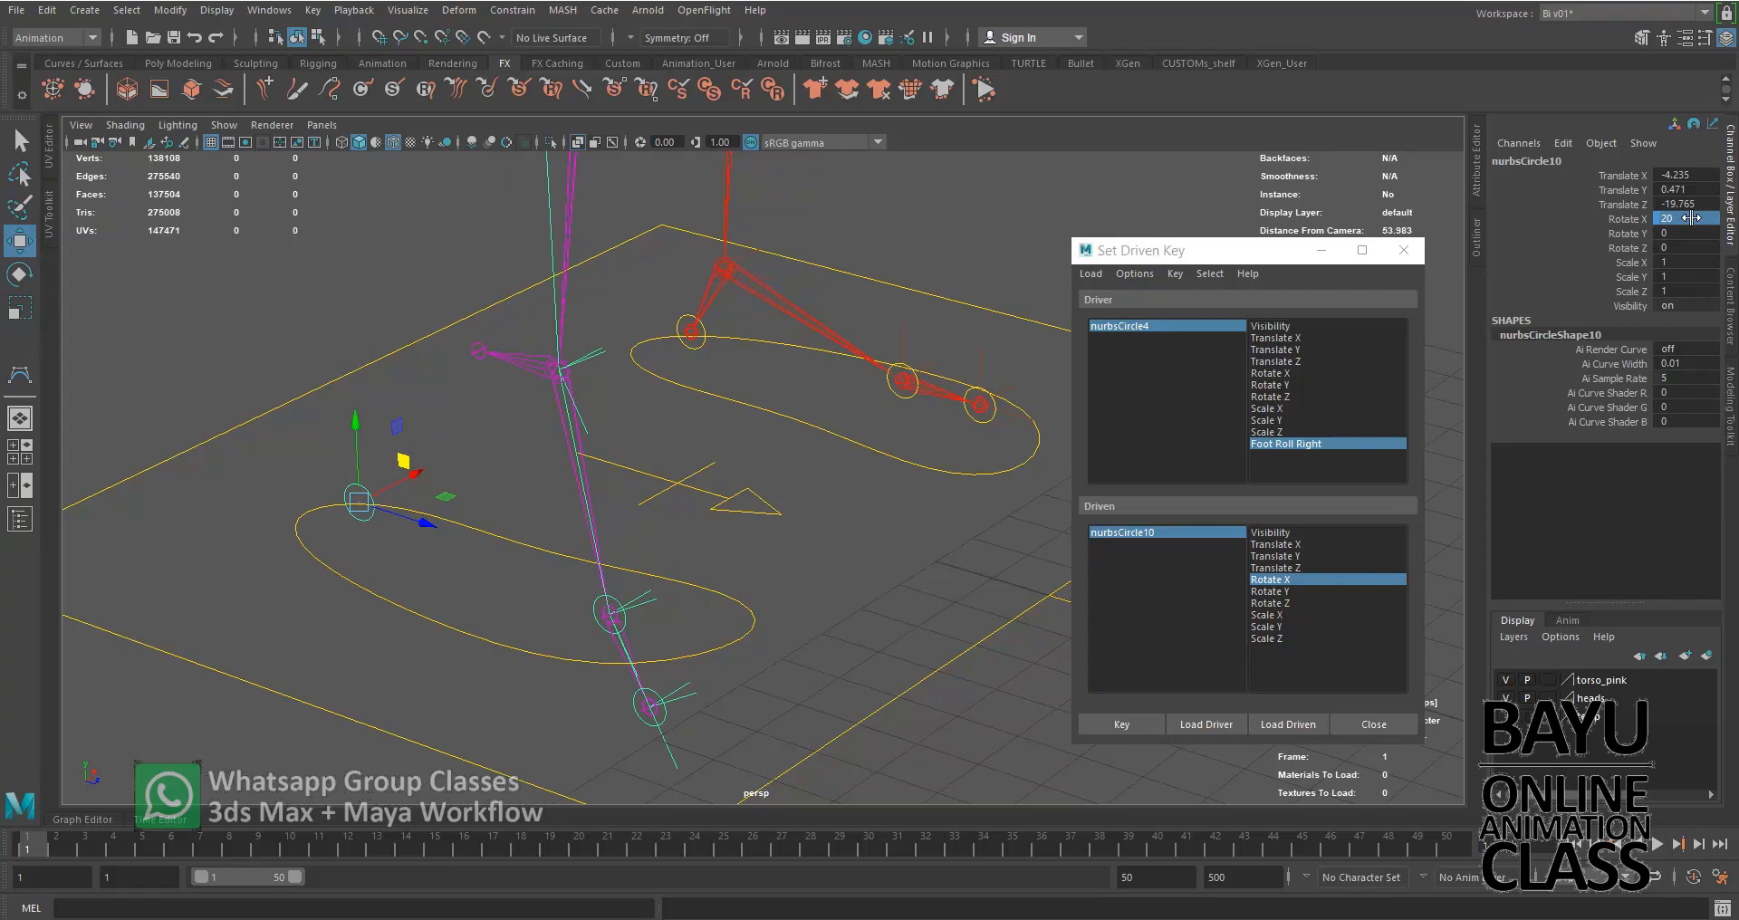
Set Foot Roll Right to -10 and select the driven heel control nurbsCircle10
click(1232, 323)
double_click(1692, 318)
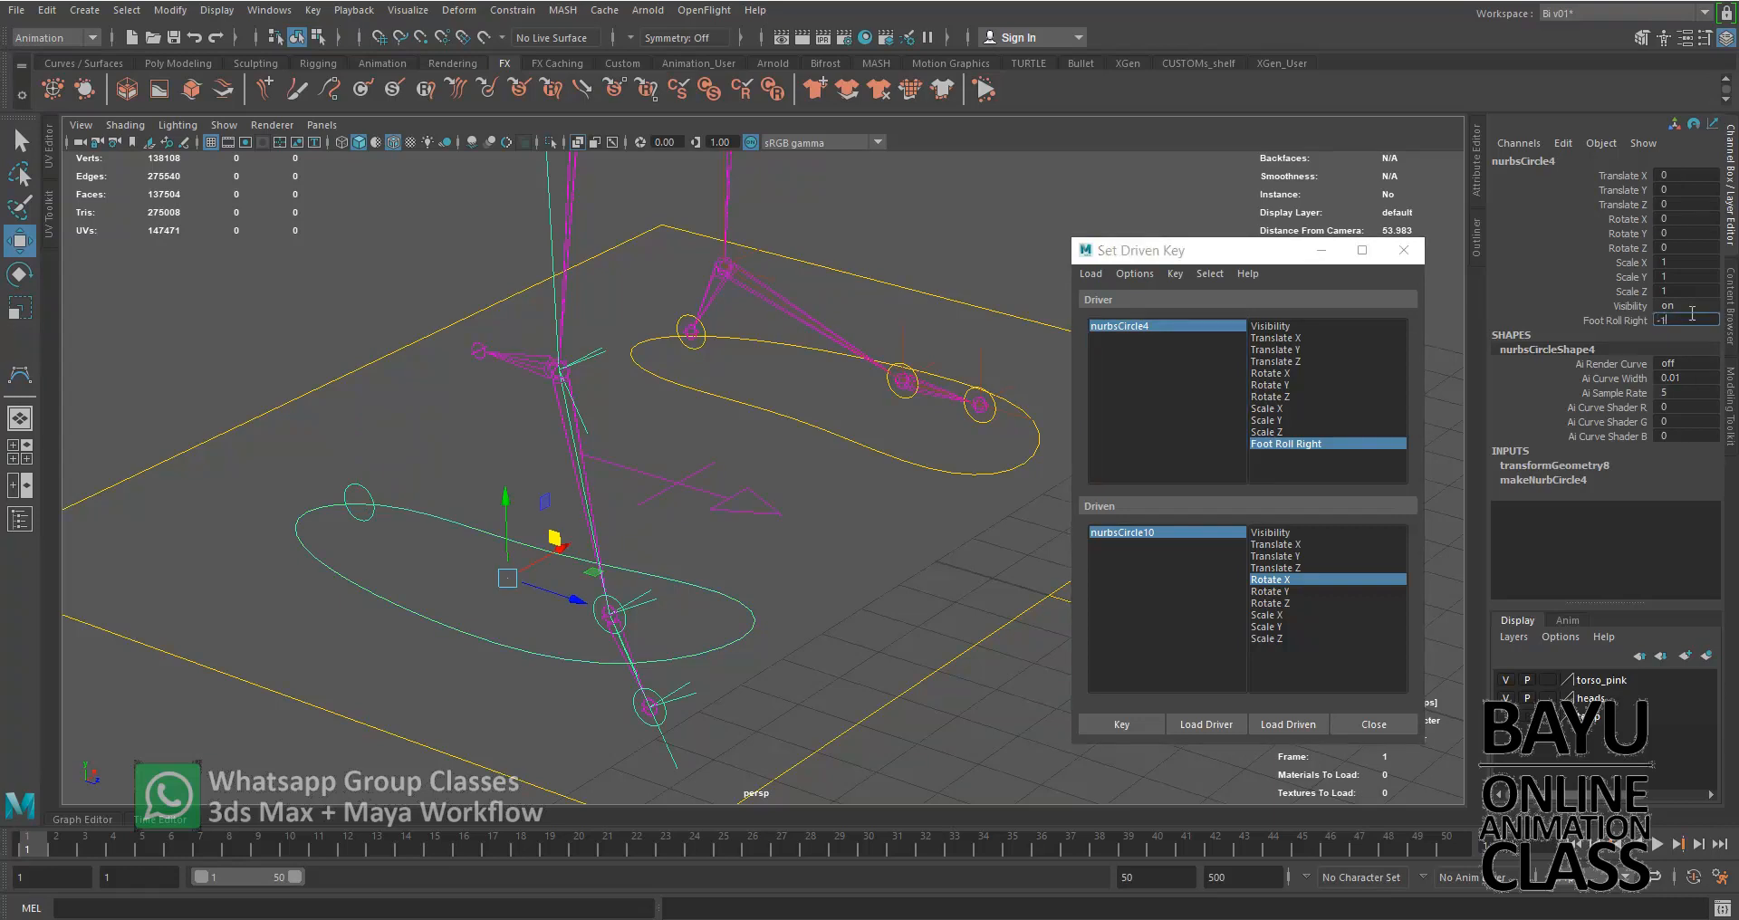
key(Tab)
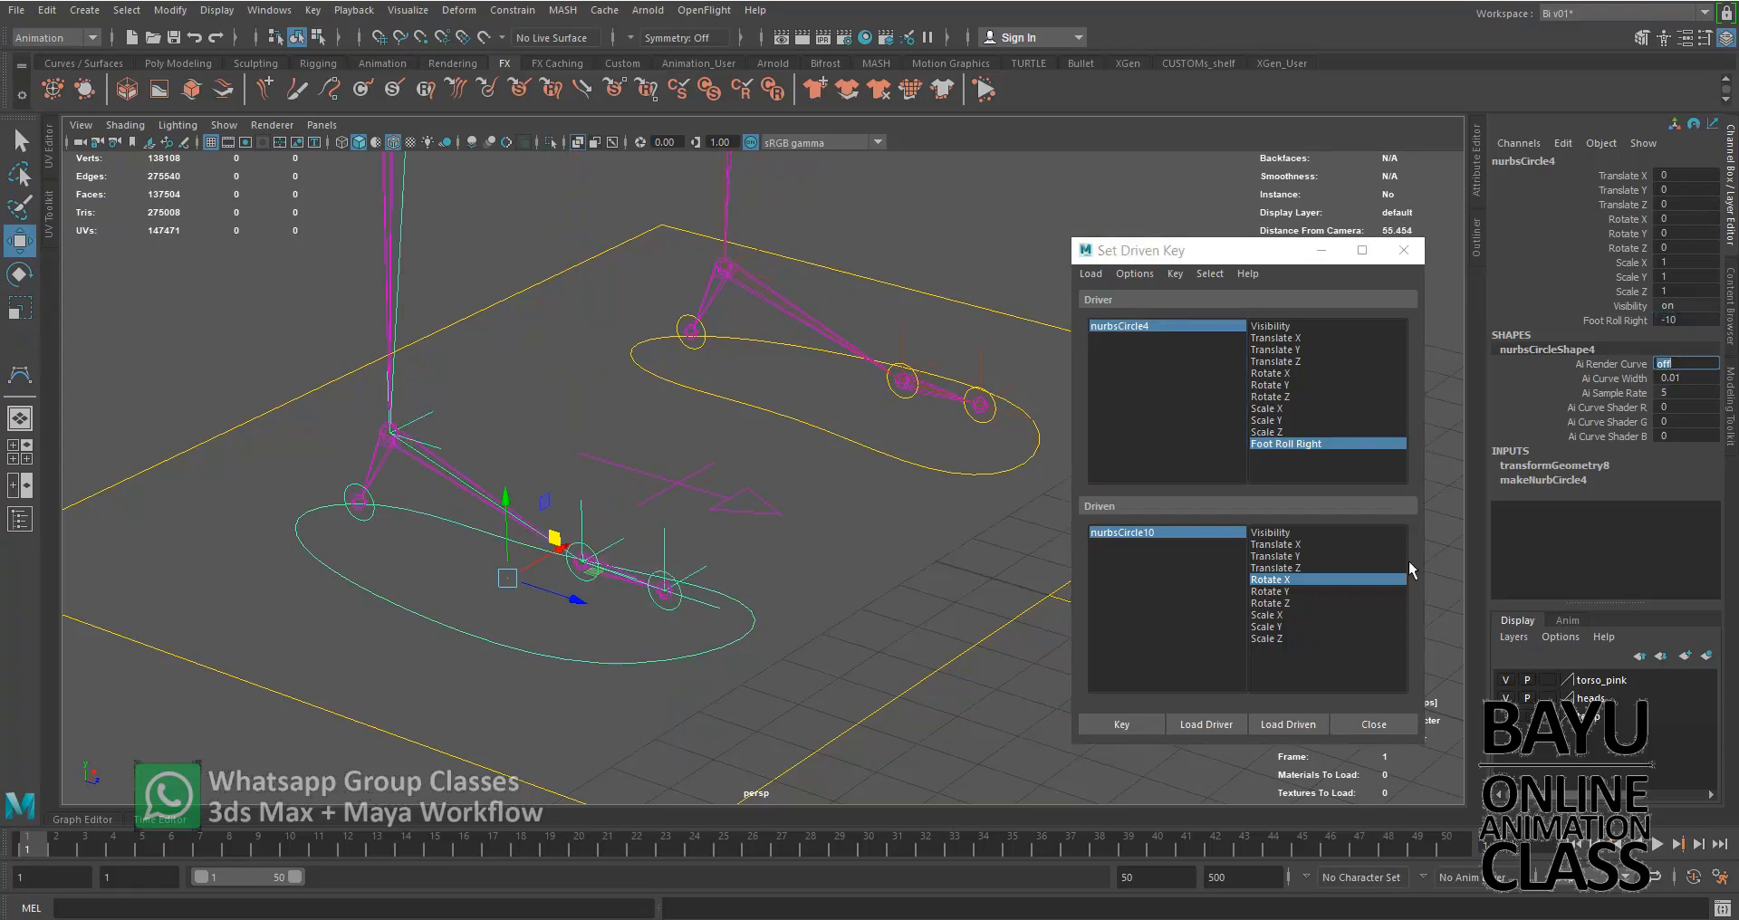
click(1197, 531)
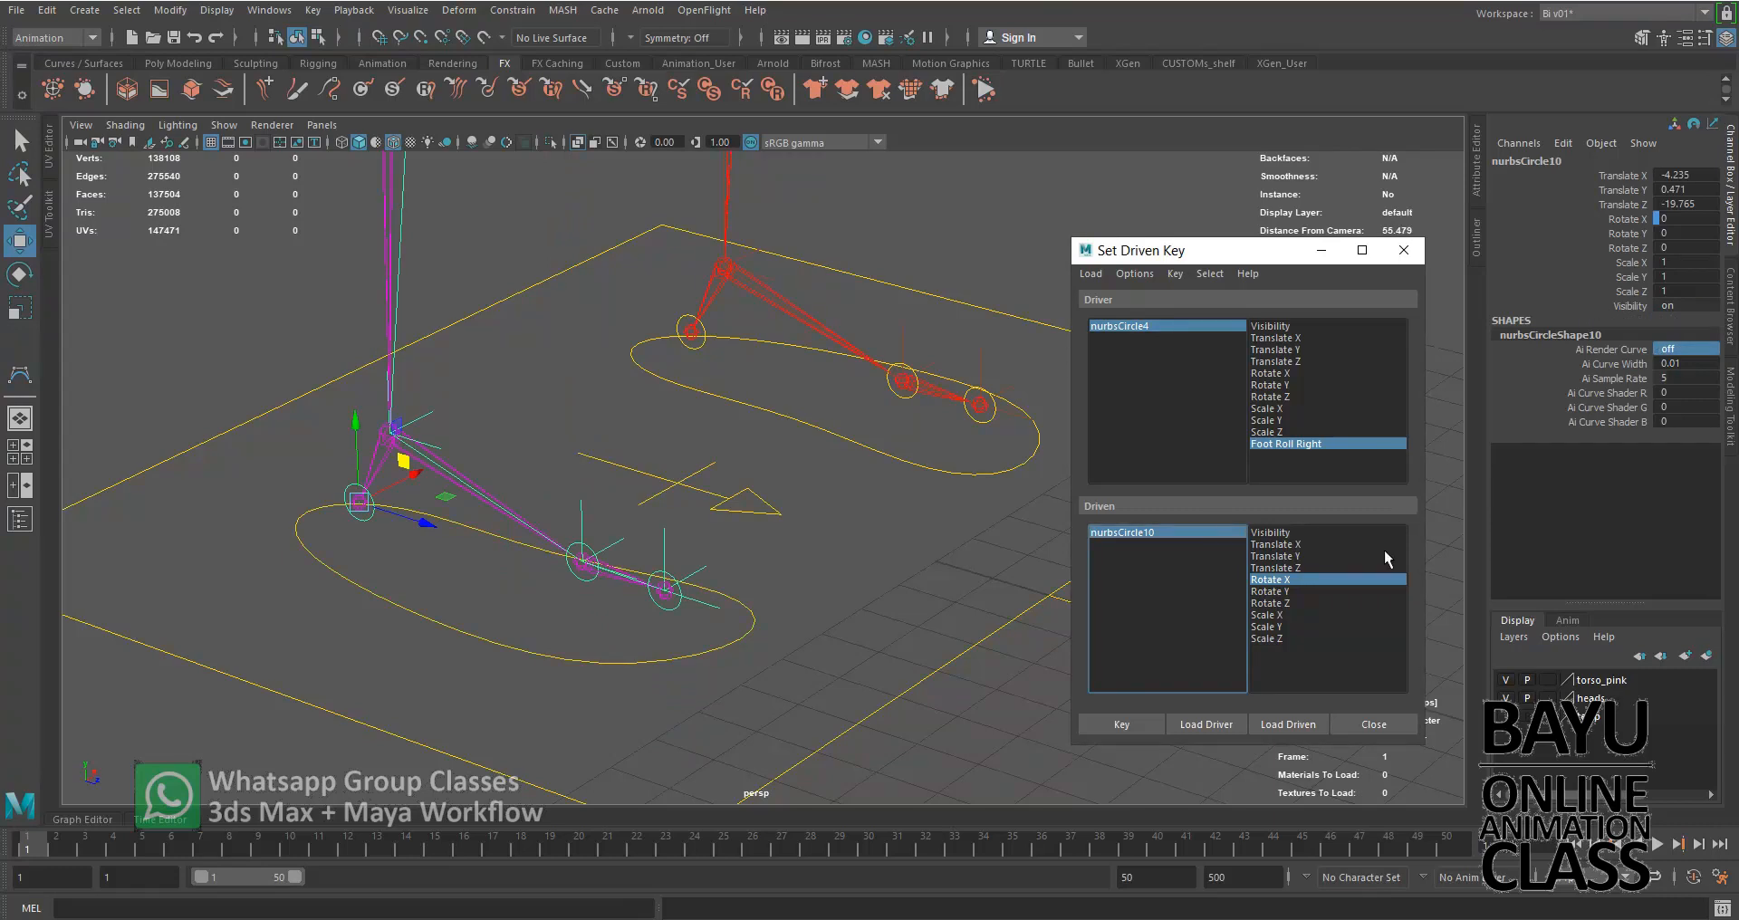
Try rotating the heel control nurbsCircle10 in both directions about X, including a Rotate X of -20
double_click(1685, 217)
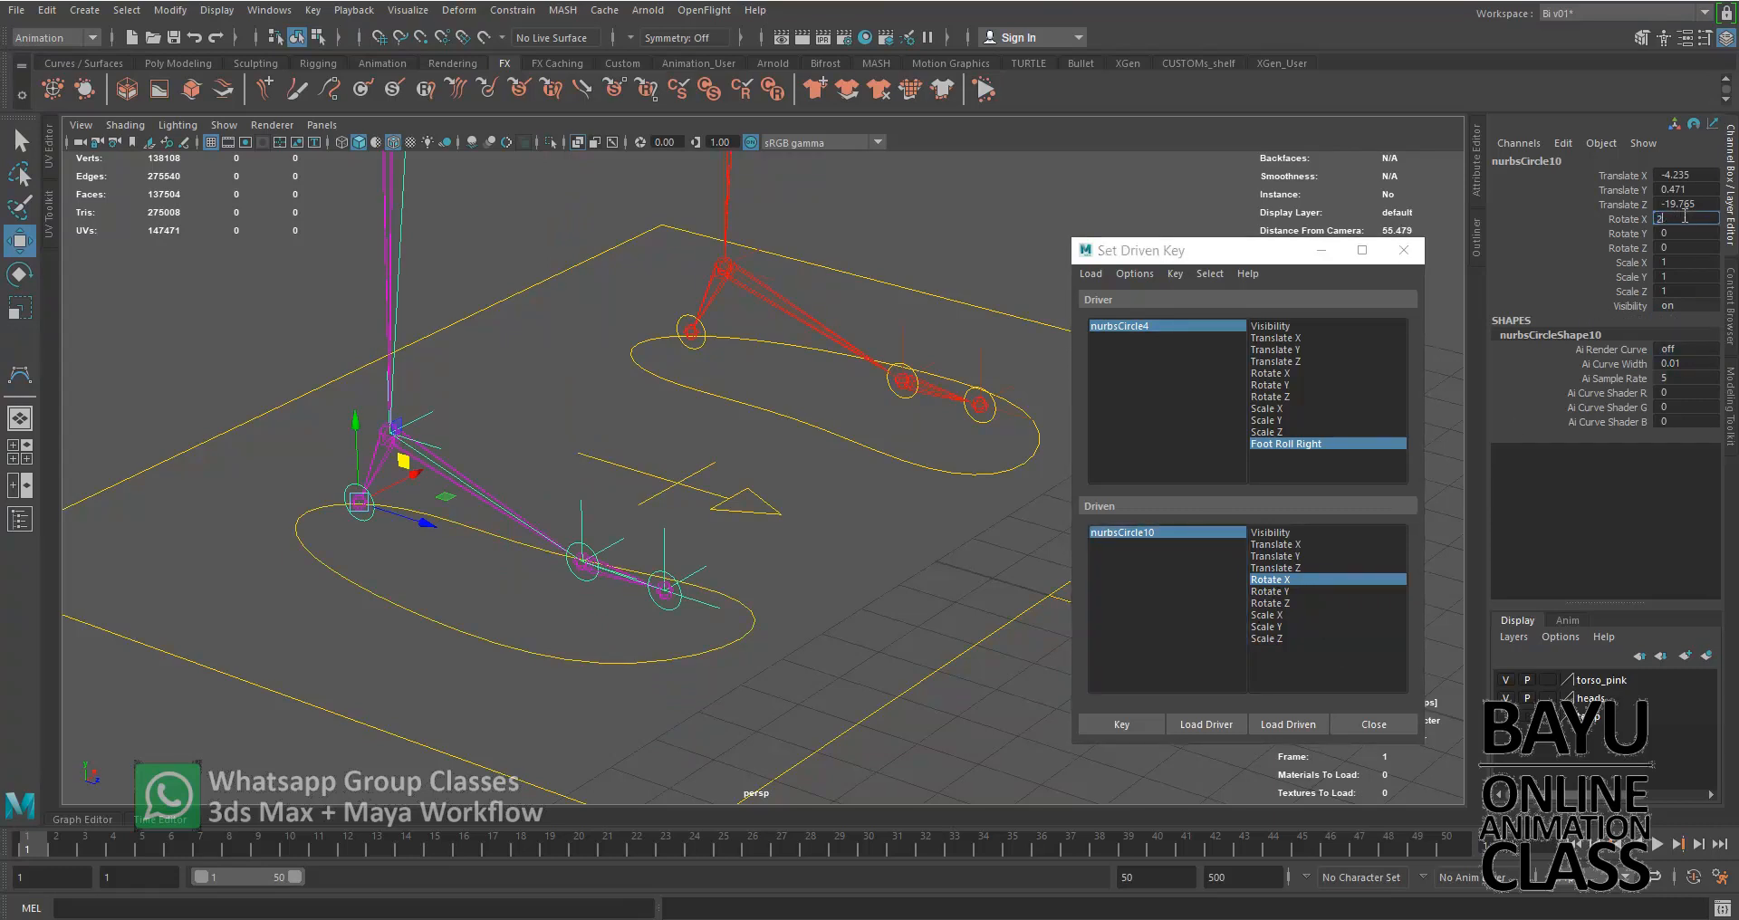
key(Return)
double_click(1689, 219)
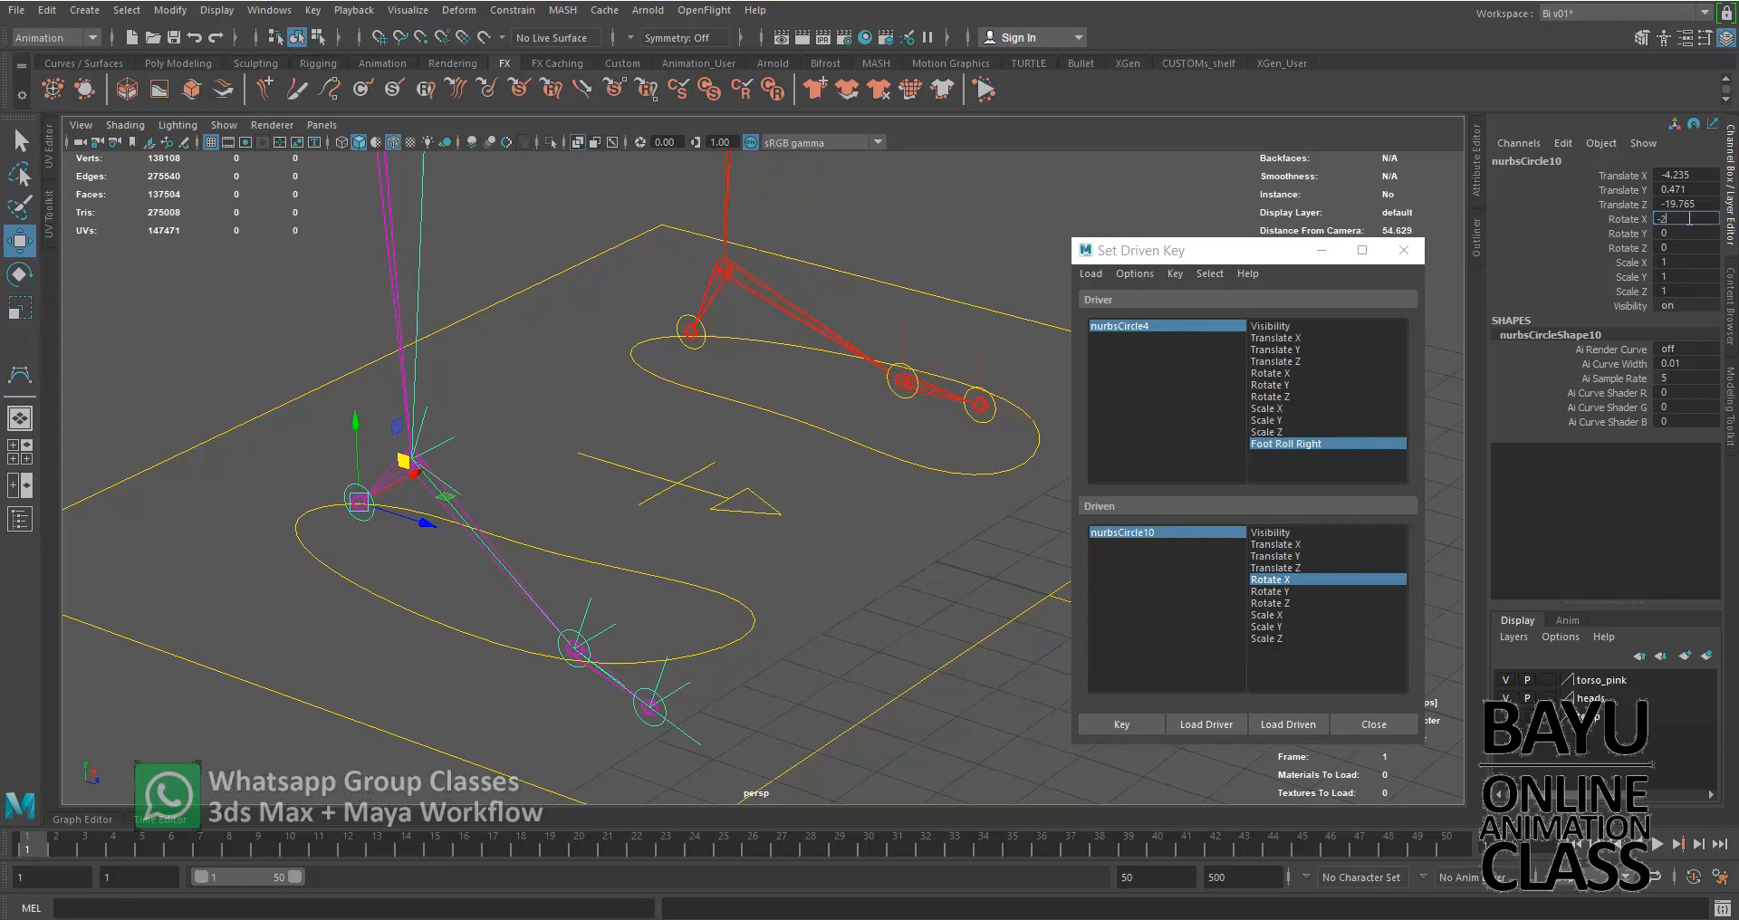
key(Return)
alt+drag(835, 580, 775, 562)
double_click(1690, 219)
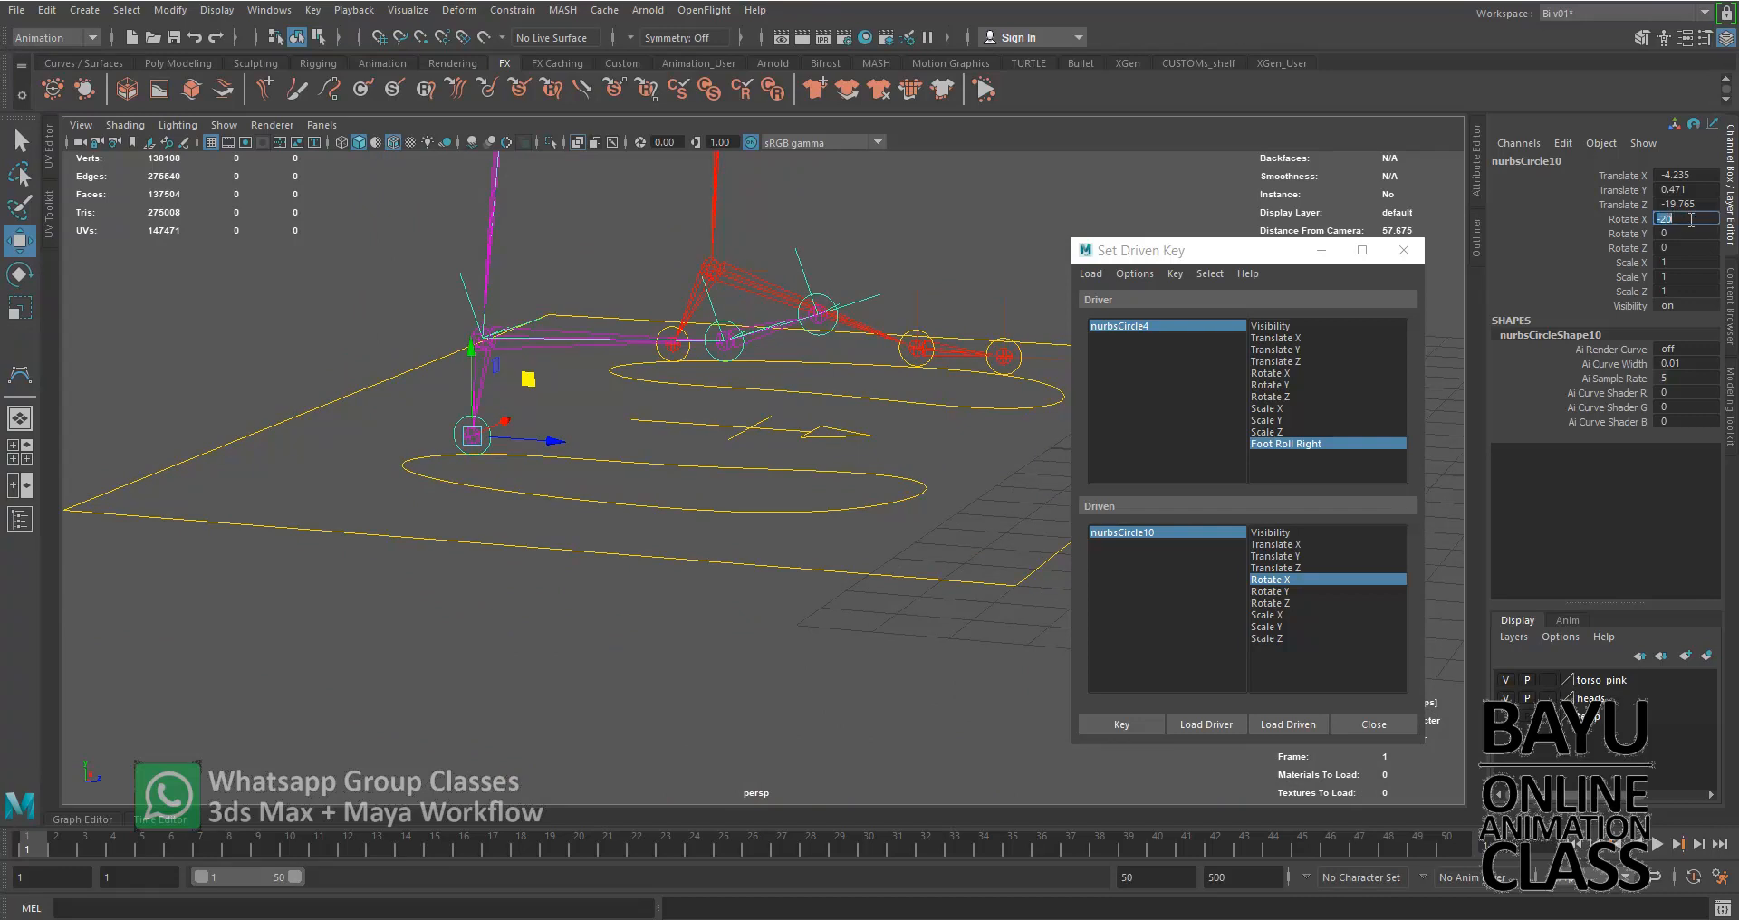
key(Return)
Set nurbsCircle10's Rotate X to -10 and key this heel pose as a driven key
mouse_move(810, 580)
alt+mouse_down()
mouse_move(842, 567)
mouse_move(826, 589)
alt+mouse_up()
double_click(1690, 219)
text(-10)
key(Return)
click(1139, 724)
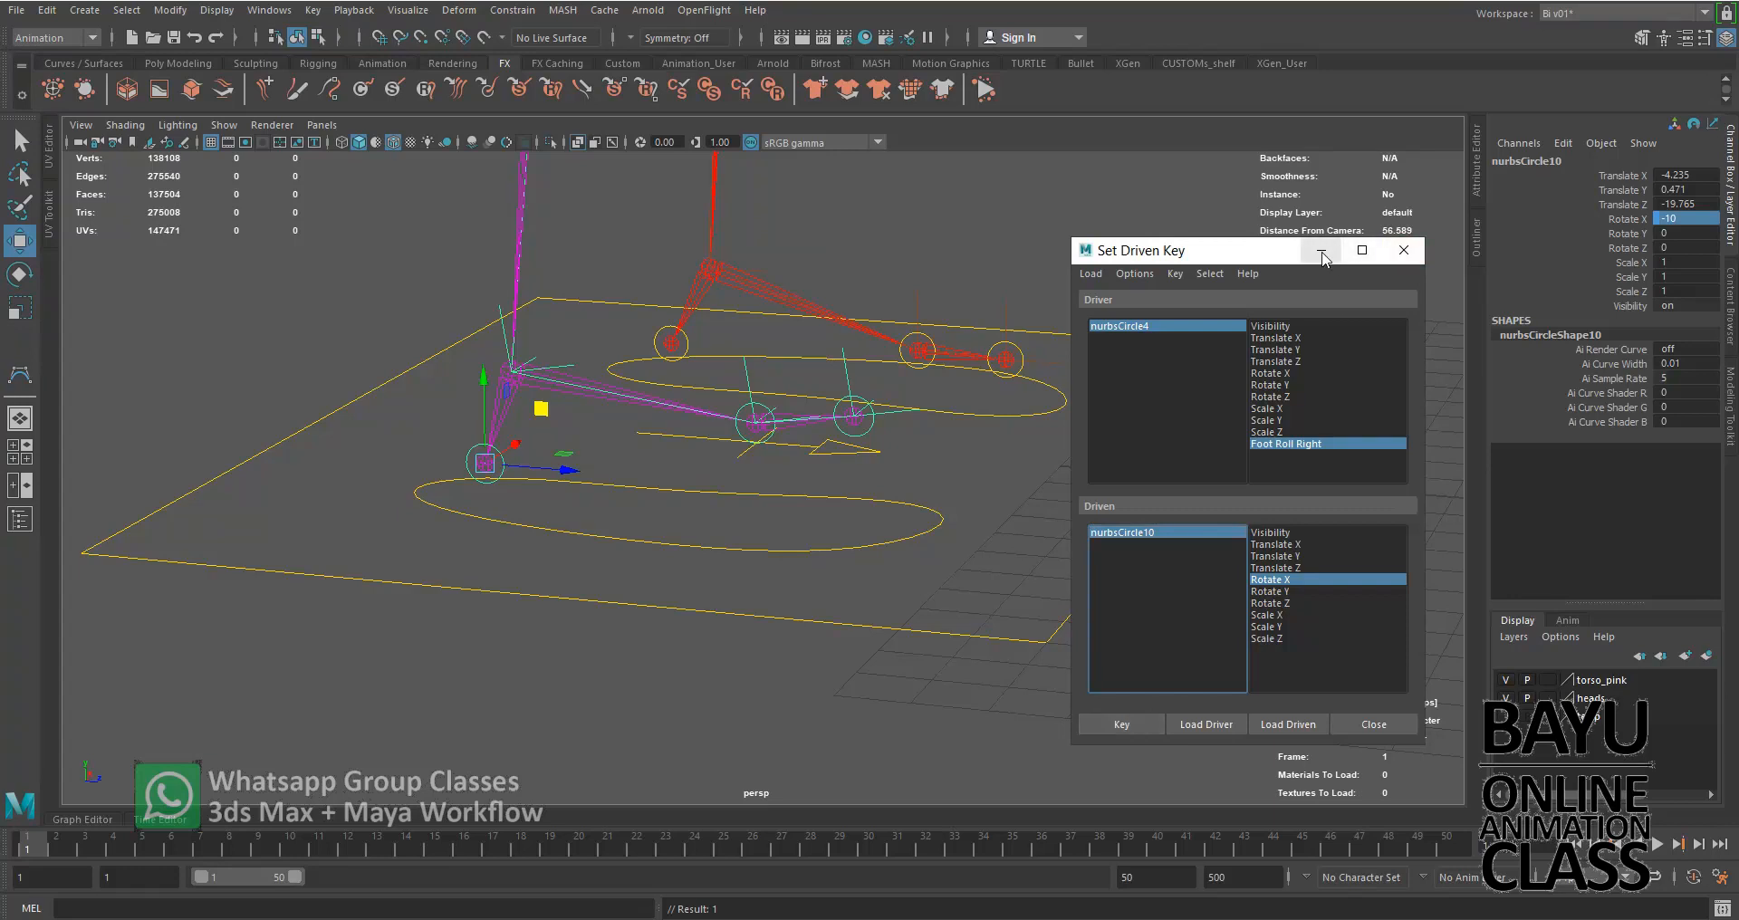
Select the foot control nurbsCircle4 and scrub Foot Roll Right to test the right foot's roll
click(786, 552)
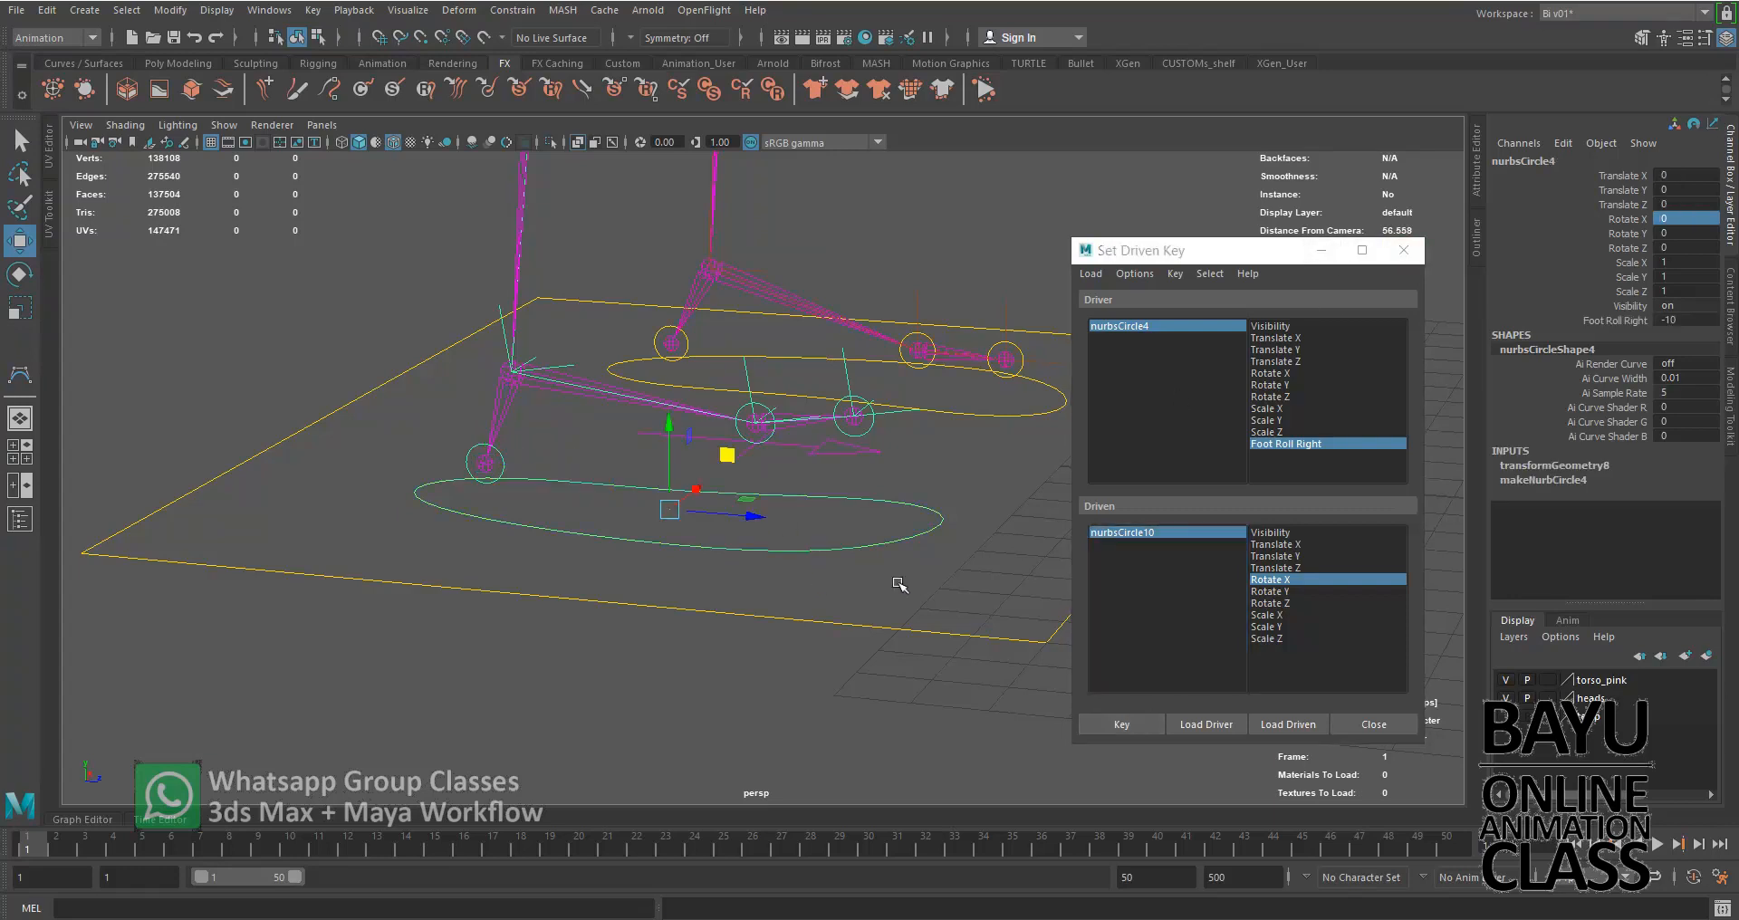
click(1606, 325)
middle_drag(696, 667, 532, 711)
middle_drag(669, 712, 548, 714)
Reset Foot Roll Right to 0 and close the Set Driven Key window
double_click(1701, 320)
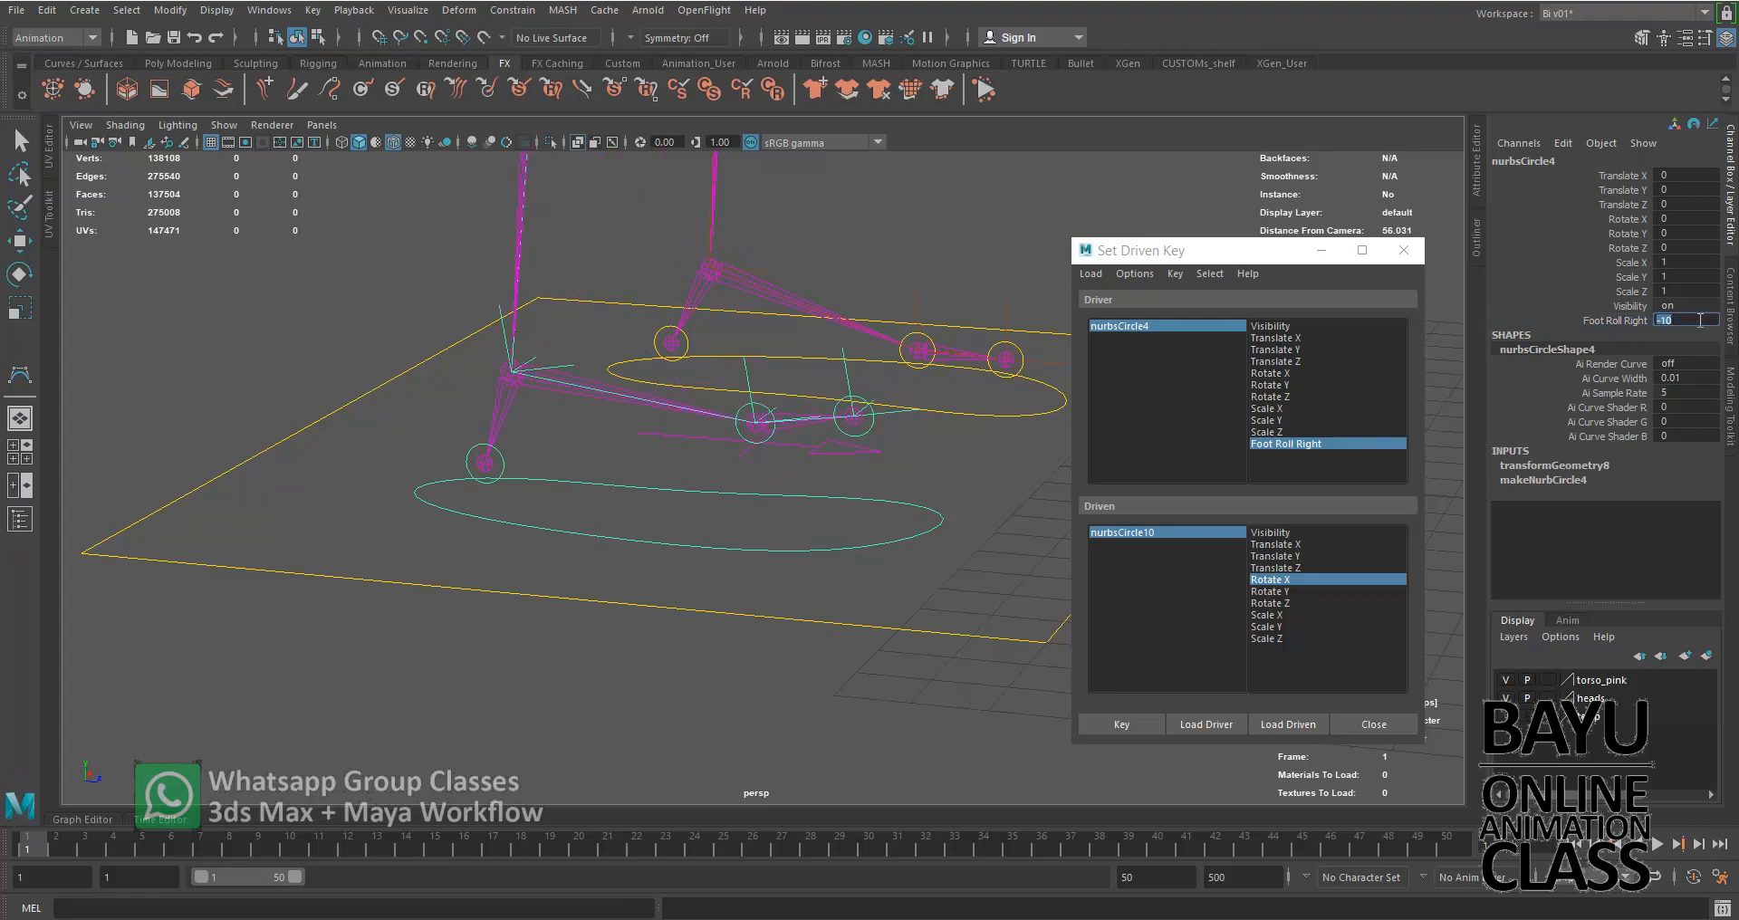
text(0)
key(Return)
click(1403, 250)
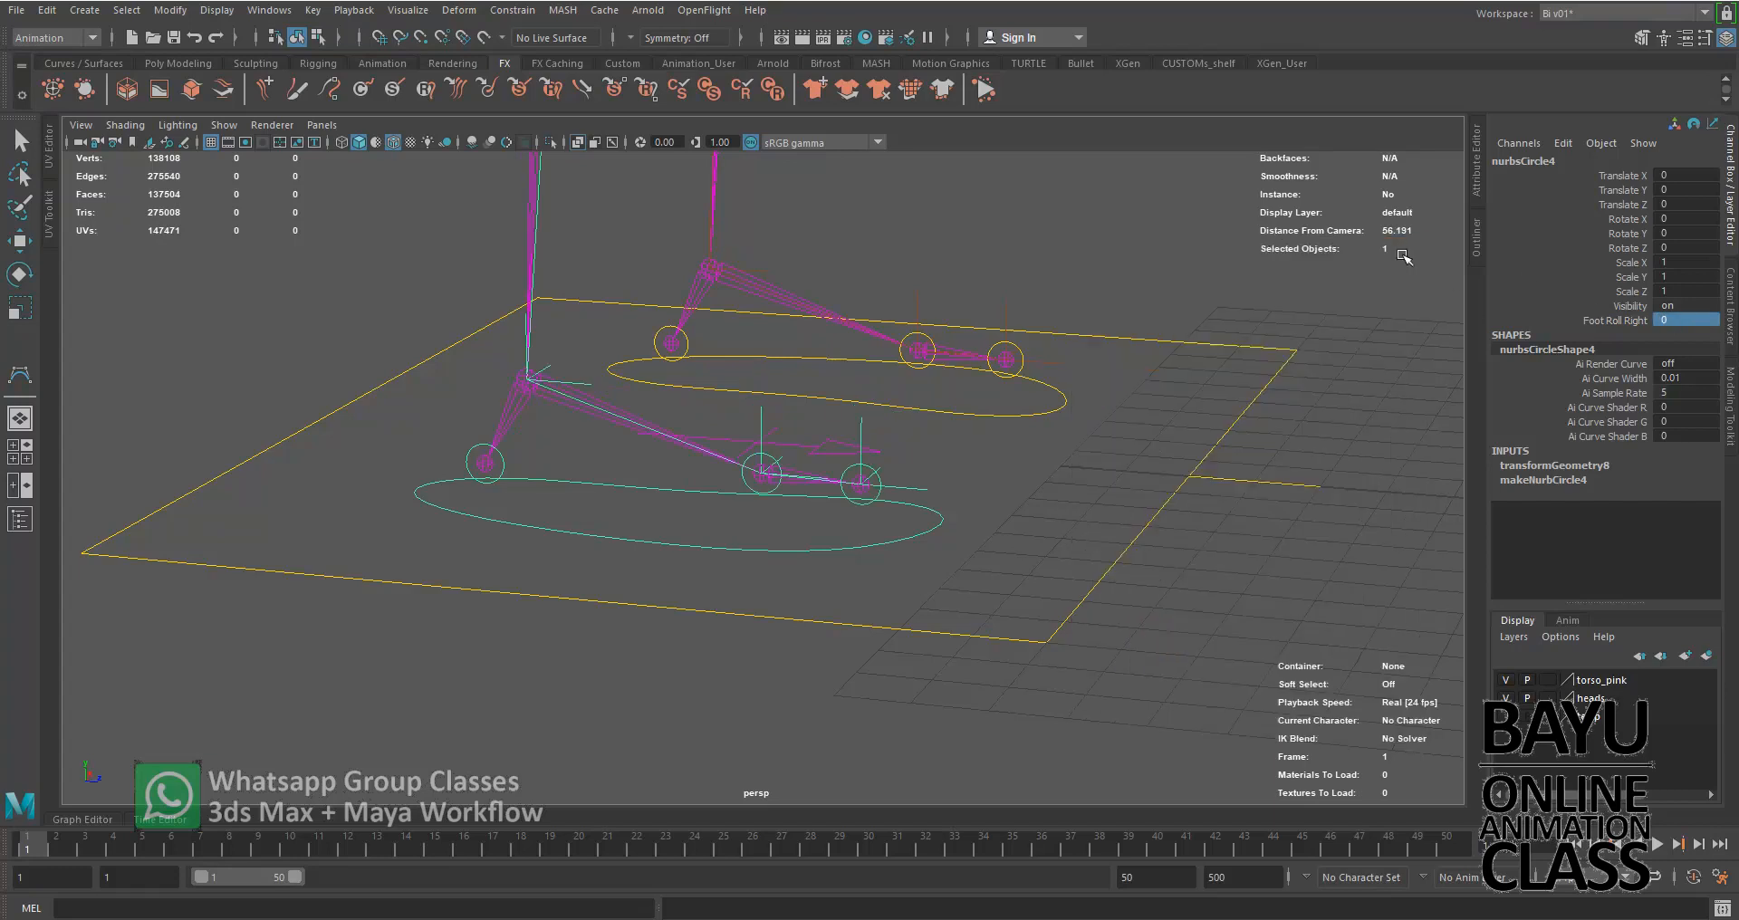
Select the left foot control nurbsCircle3 and scrub Foot Roll Left to test its roll
key(w)
click(1216, 603)
scroll(1037, 569, down, 5)
alt+drag(1138, 603, 959, 668)
click(837, 639)
click(1621, 320)
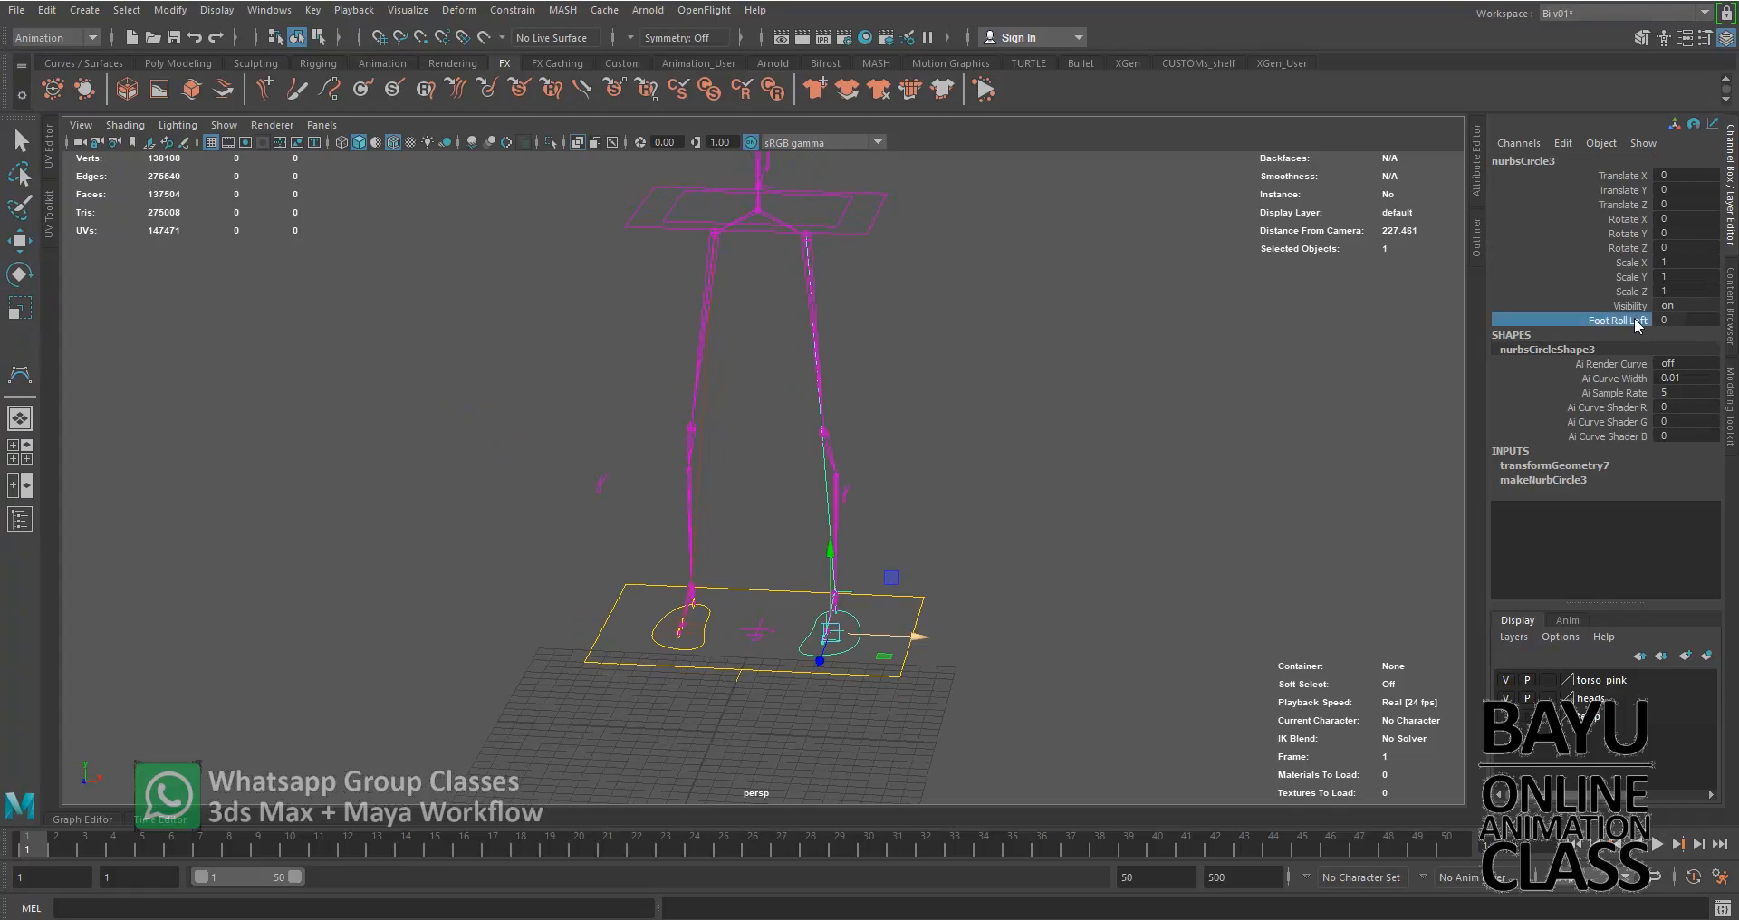
middle_drag(1161, 520, 1397, 520)
alt+drag(1397, 520, 1057, 558)
Try rotating the left foot control with Foot Roll Left at 10 and at -10, undoing each rotation
key(e)
mouse_move(821, 686)
mouse_down()
mouse_move(865, 677)
mouse_move(841, 675)
mouse_up()
key(ctrl+z)
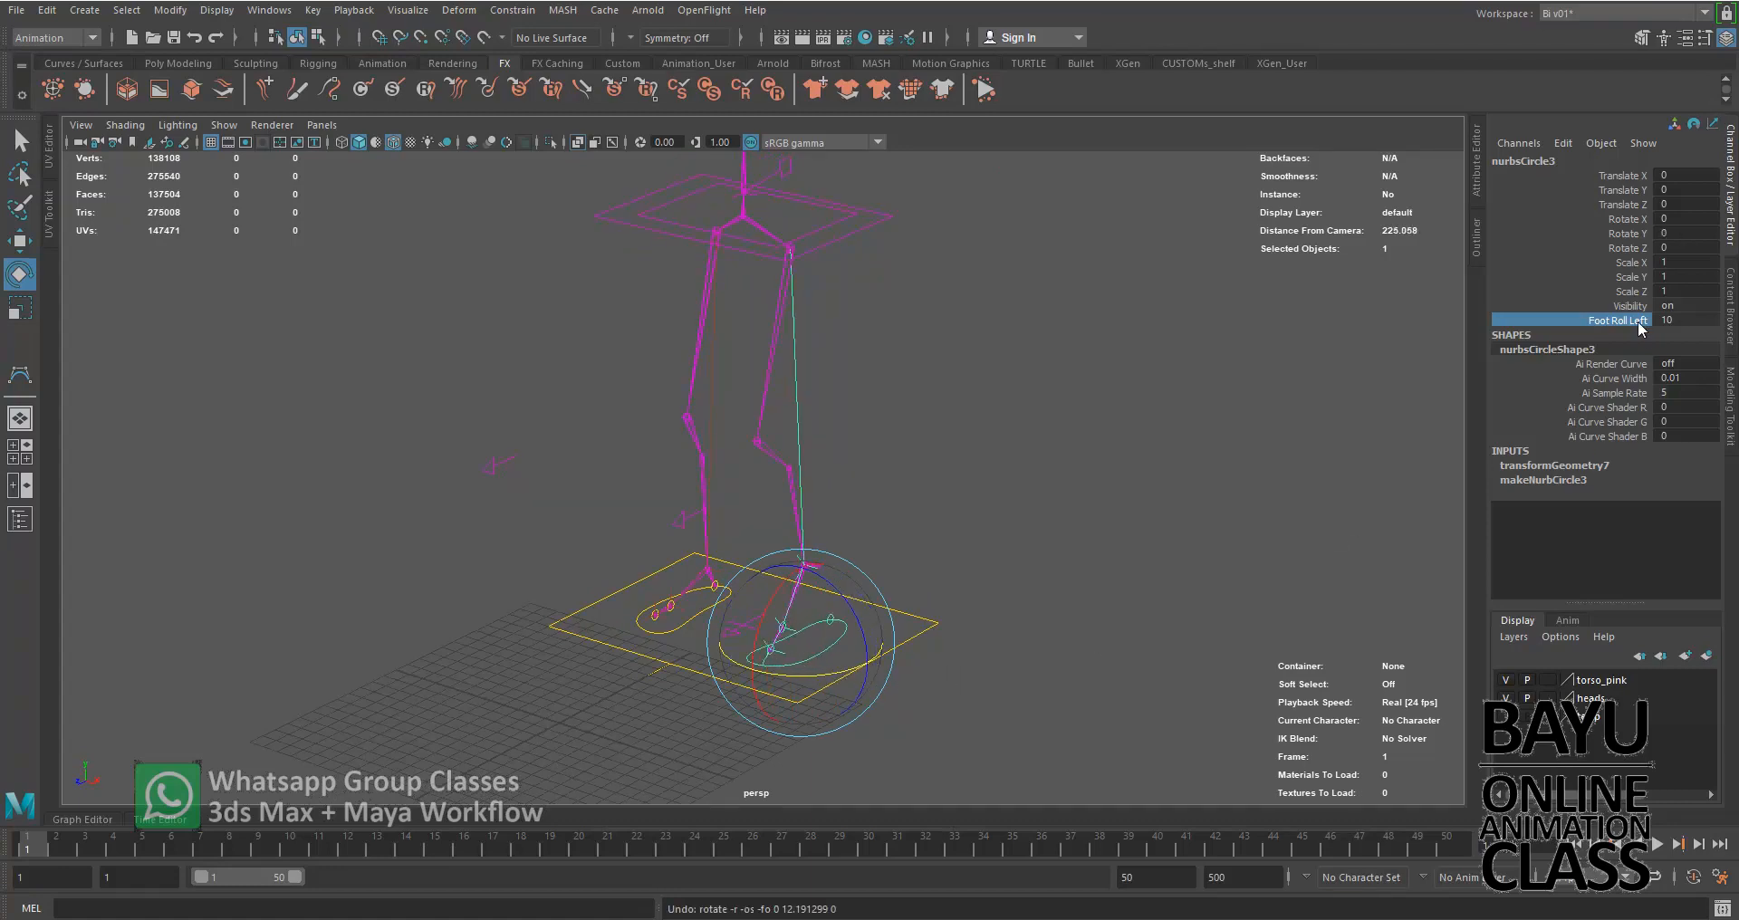
middle_drag(936, 704, 892, 694)
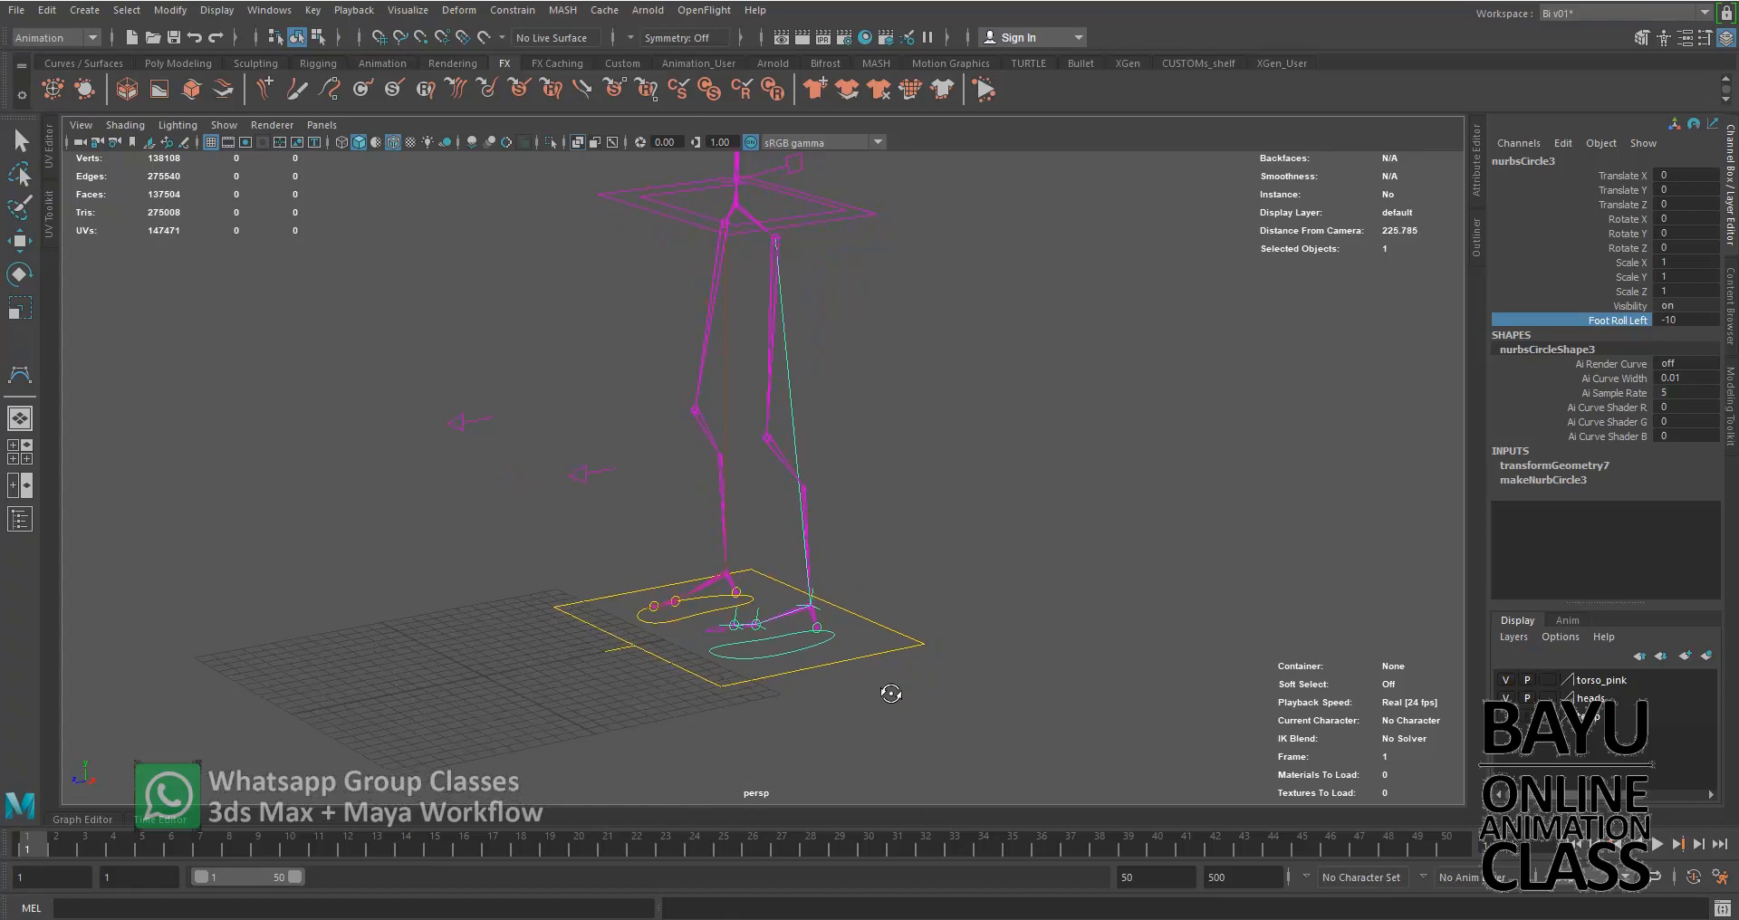
key(e)
drag(802, 675, 869, 672)
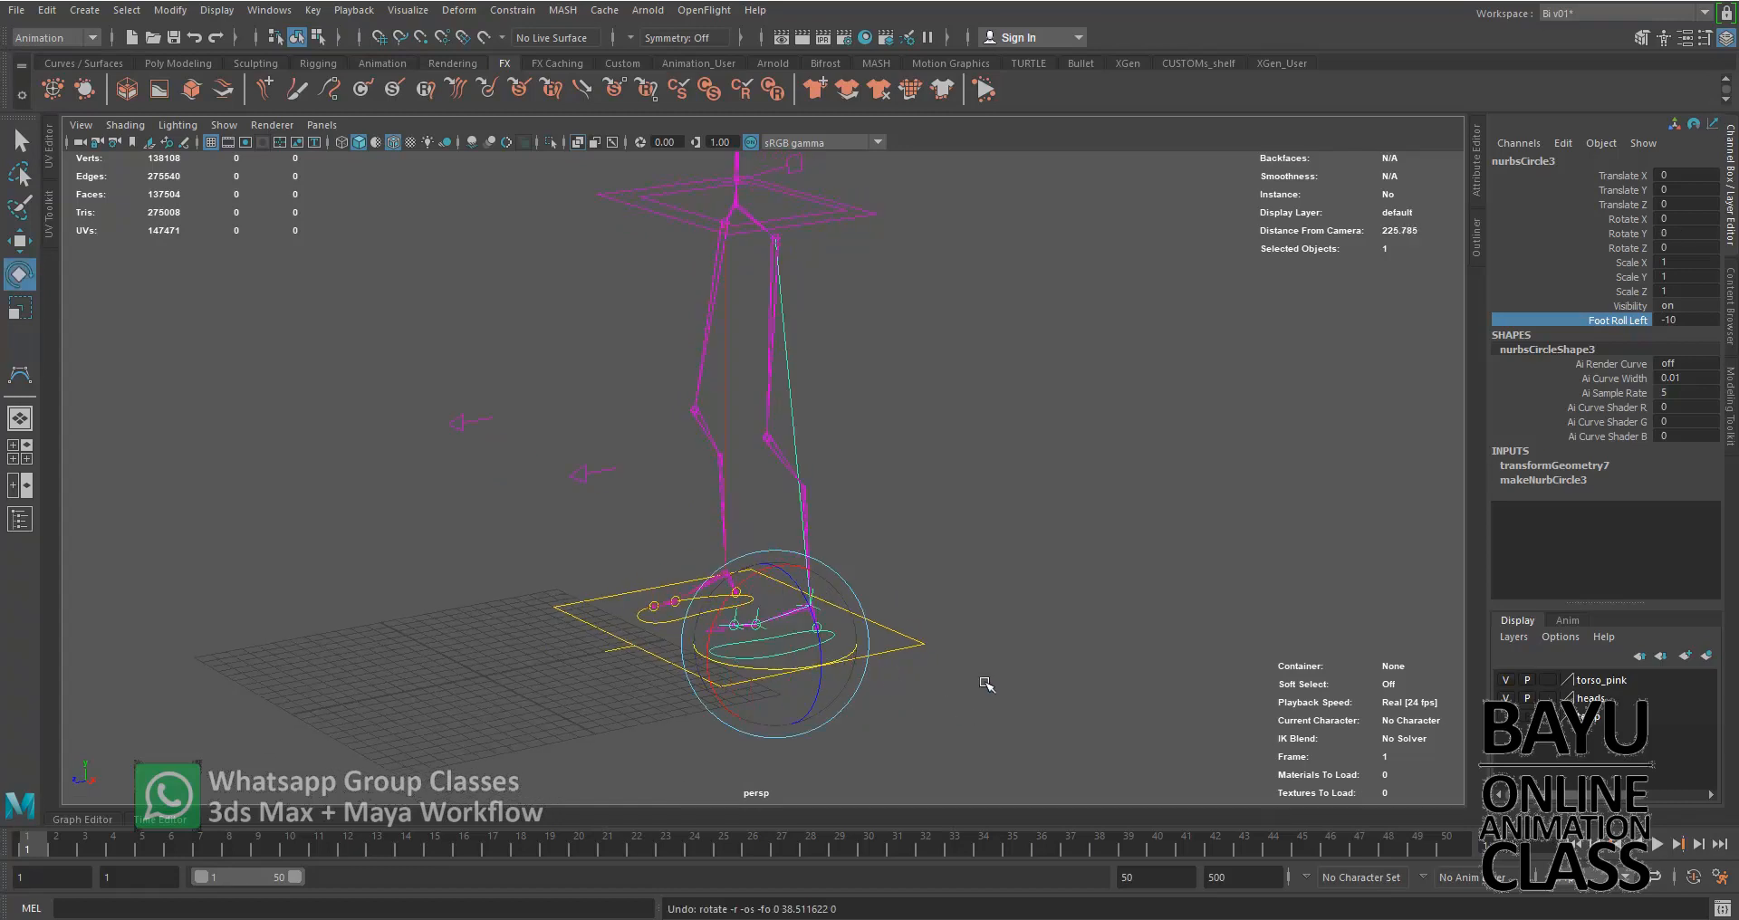
Reset Foot Roll Left to 0 on nurbsCircle3
double_click(1687, 319)
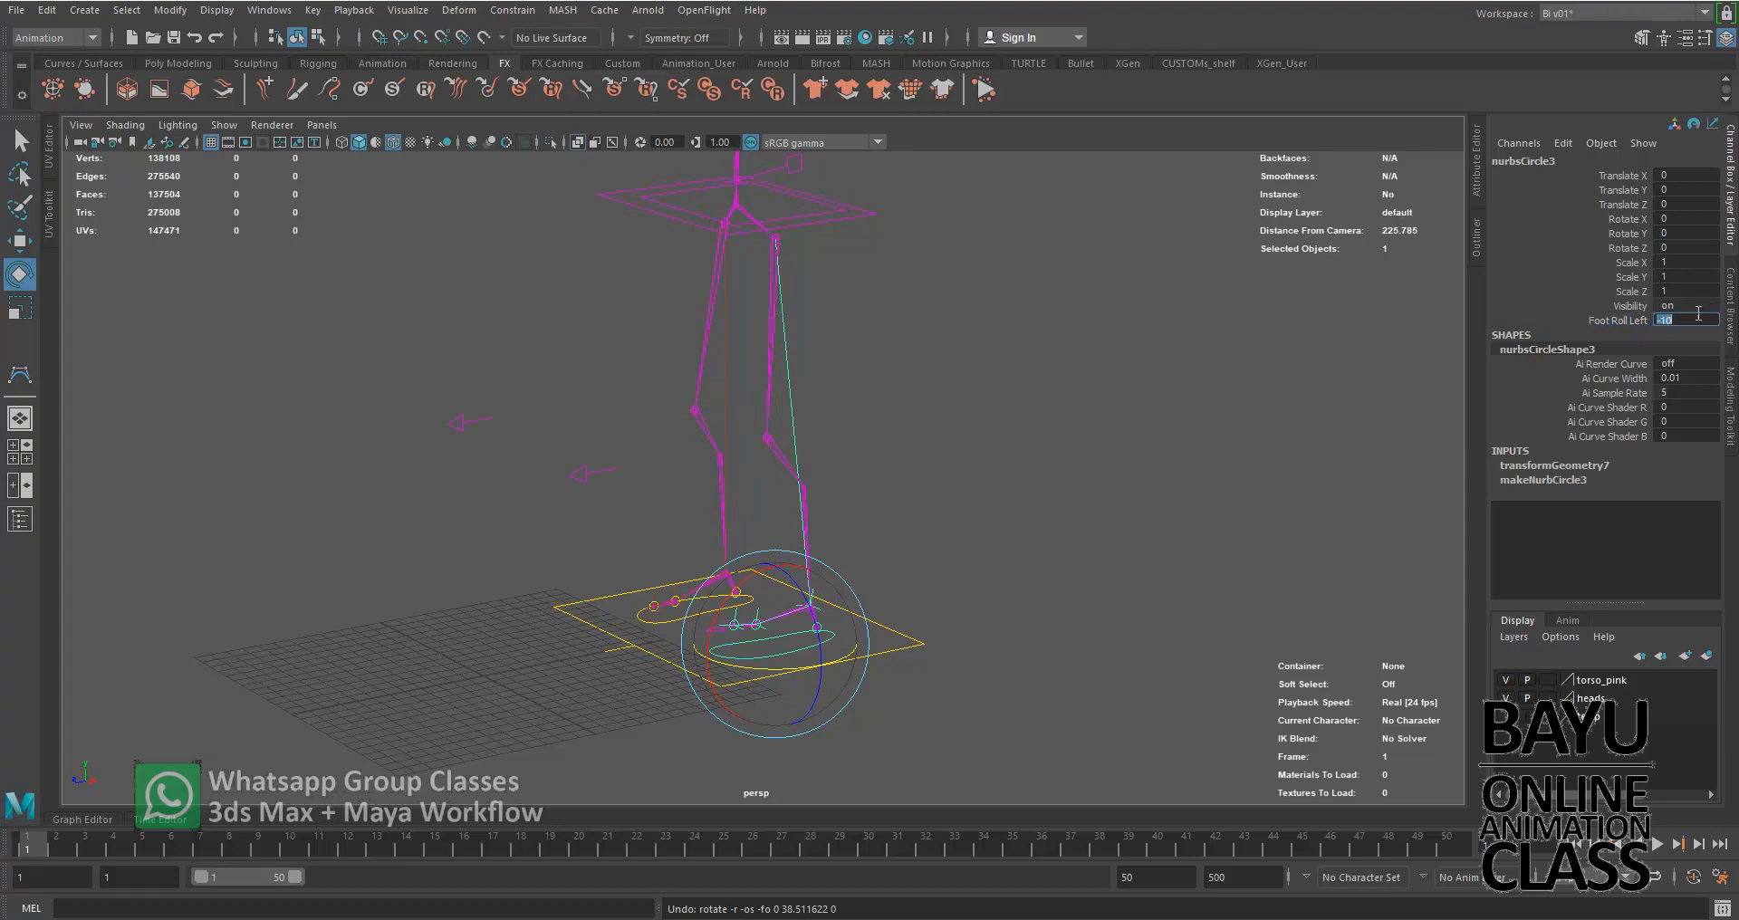
text(0)
key(Return)
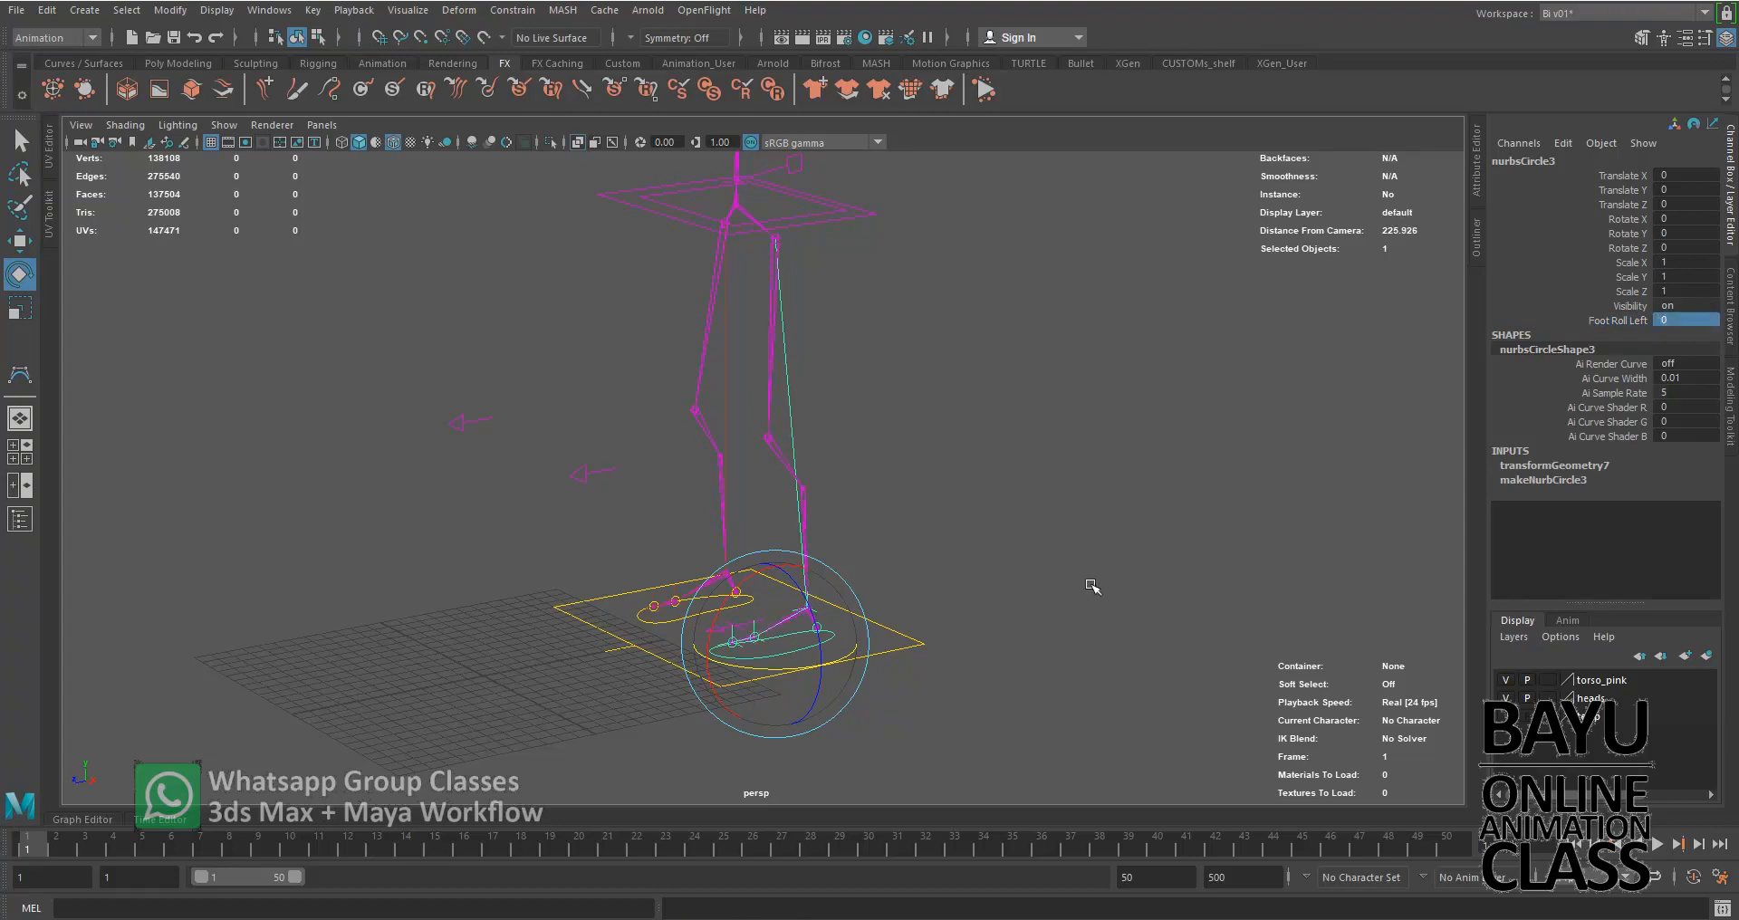
click(969, 587)
Test the left leg by raising nurbsCircle3 behind the body and rotating it about 113 degrees in X
alt+drag(905, 582, 788, 687)
click(776, 686)
key(w)
drag(695, 614, 857, 587)
key(e)
key(w)
drag(932, 432, 1028, 404)
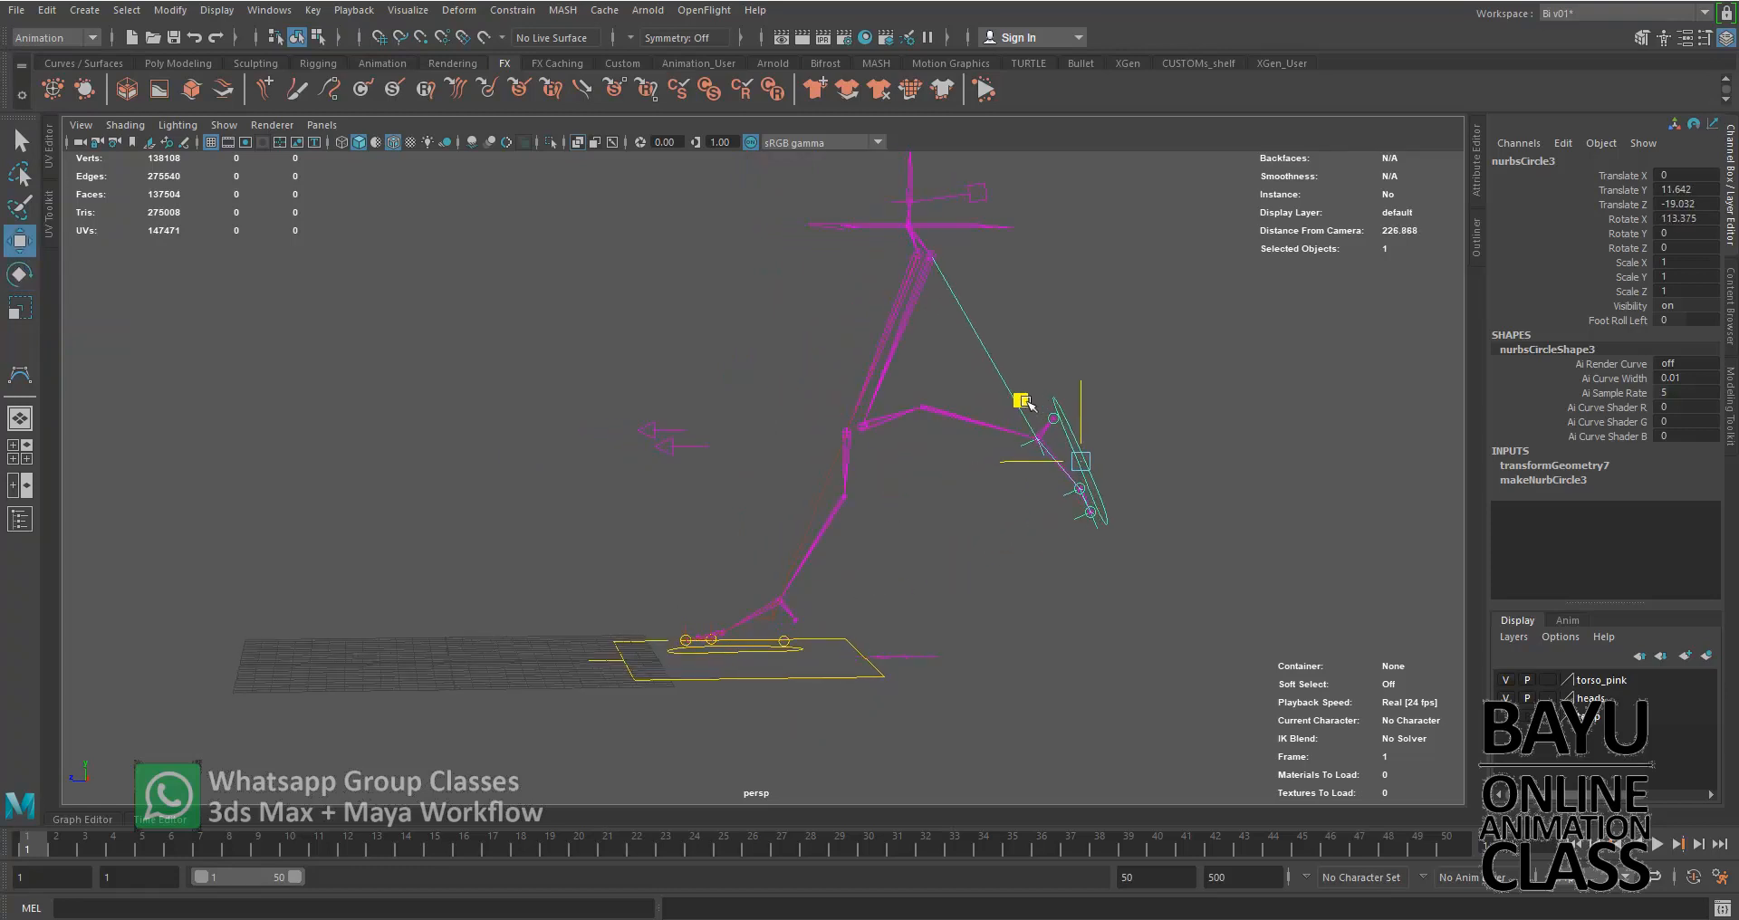
Move the hip control curve2 forward, then raise the right foot control nurbsCircle4 and tilt it about -22 degrees in X
alt+drag(765, 416, 826, 427)
click(1029, 232)
alt+drag(924, 357, 672, 229)
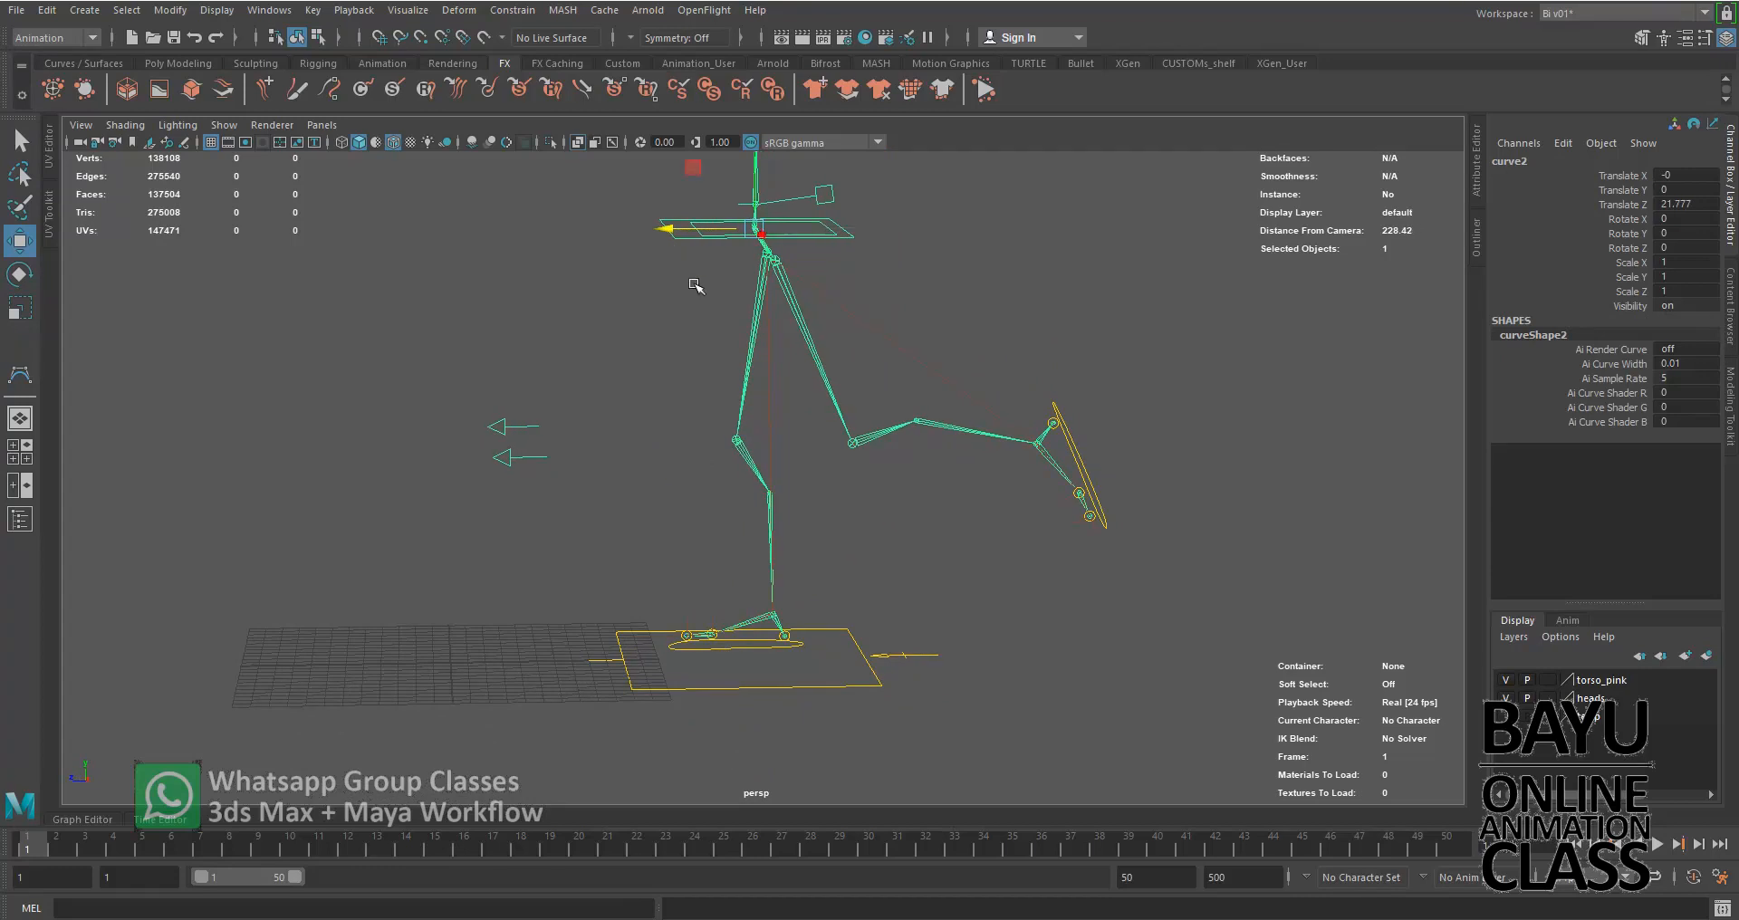
click(754, 646)
drag(677, 593, 744, 534)
key(e)
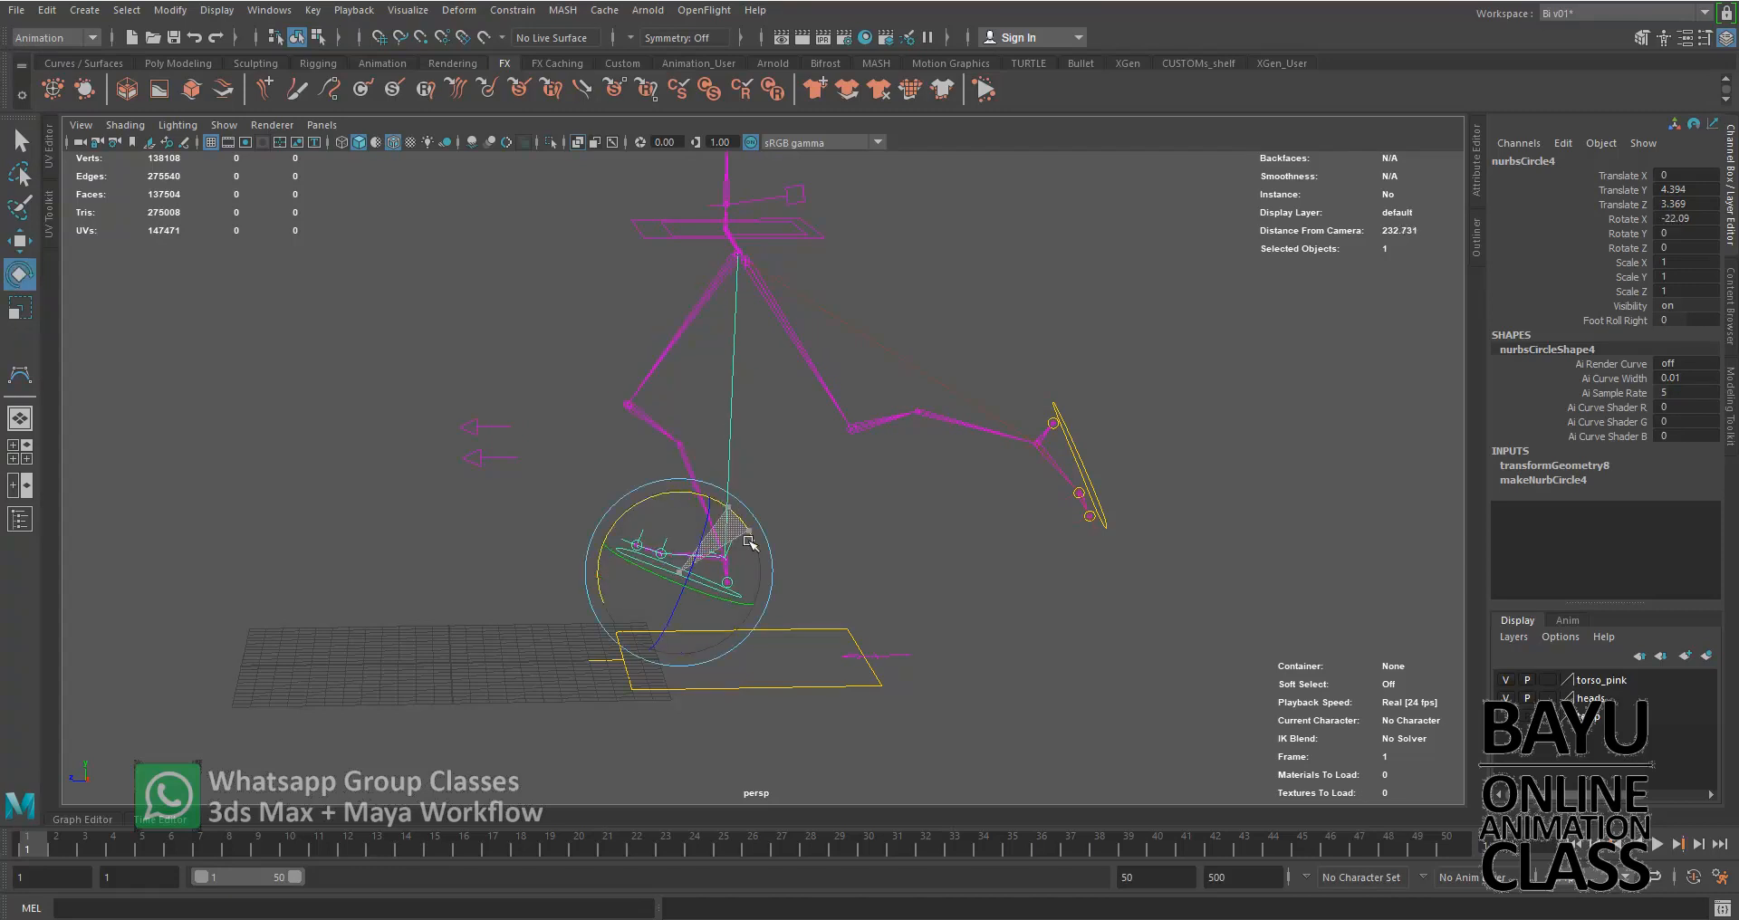
Shift the hip control curve2 back to a Translate Z of about 18.1 and inspect the running pose
click(822, 237)
alt+drag(807, 331, 820, 458)
key(w)
drag(640, 296, 706, 292)
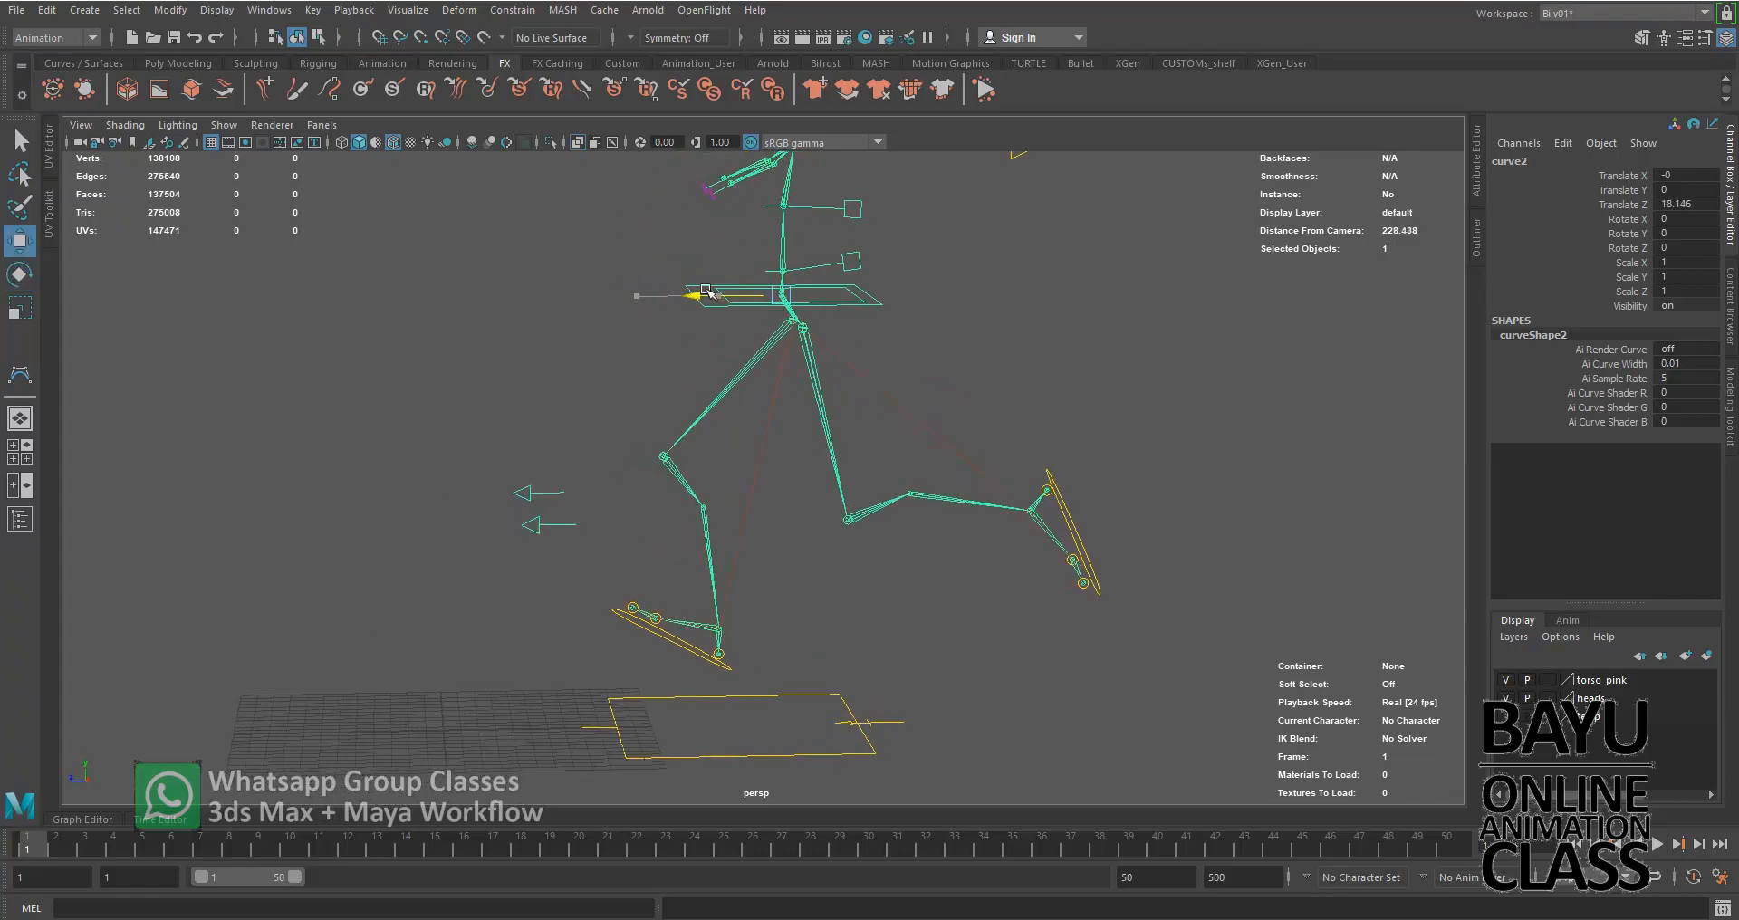
alt+drag(679, 583, 776, 575)
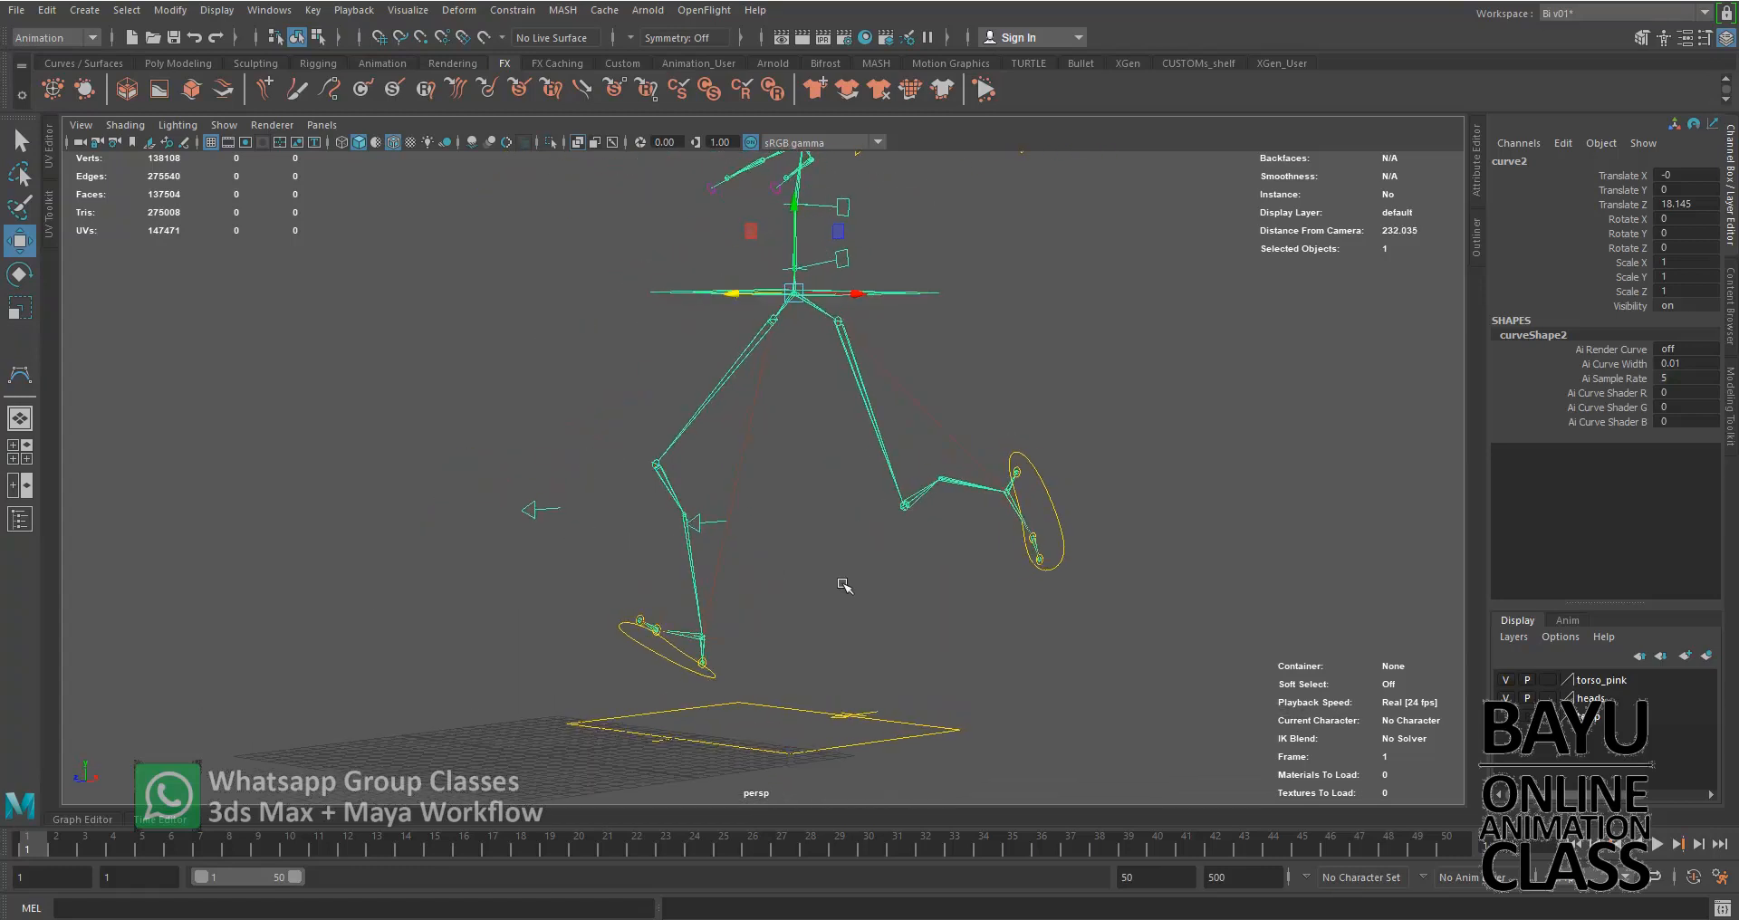
Undo the test pose's moves and rotations on the hip and foot controls
key(ctrl+z)
key(ctrl+z)
key(ctrl+z)
key(ctrl+z)
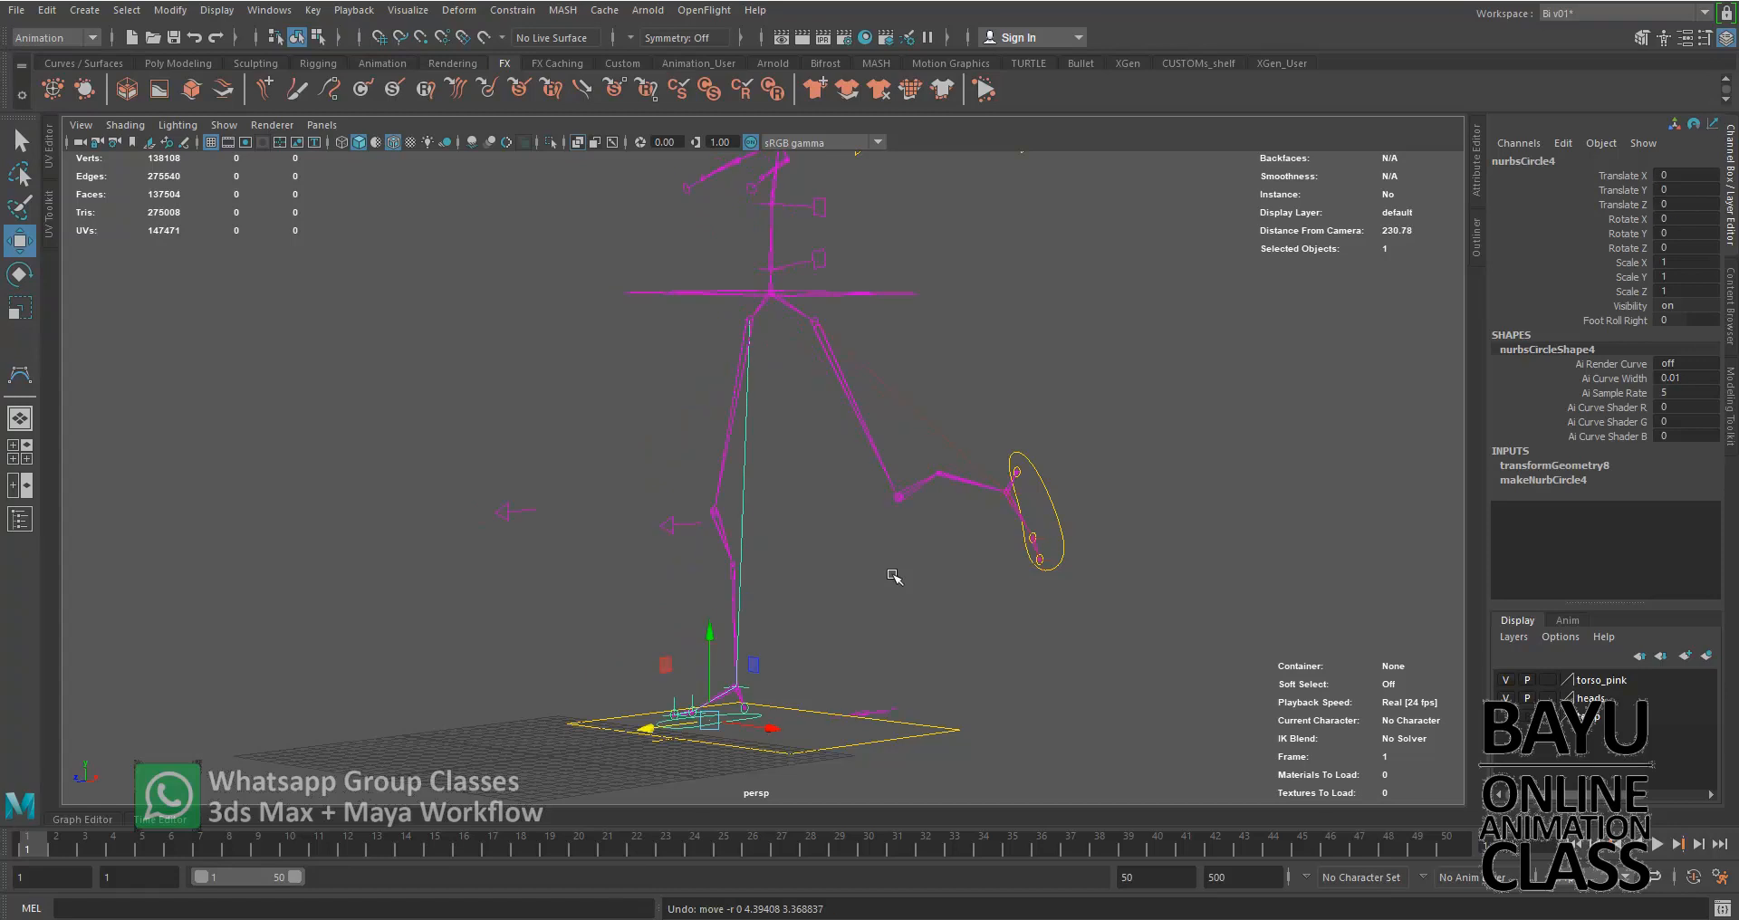
key(ctrl+z)
key(ctrl+z)
key(ctrl+z)
key(ctrl+z)
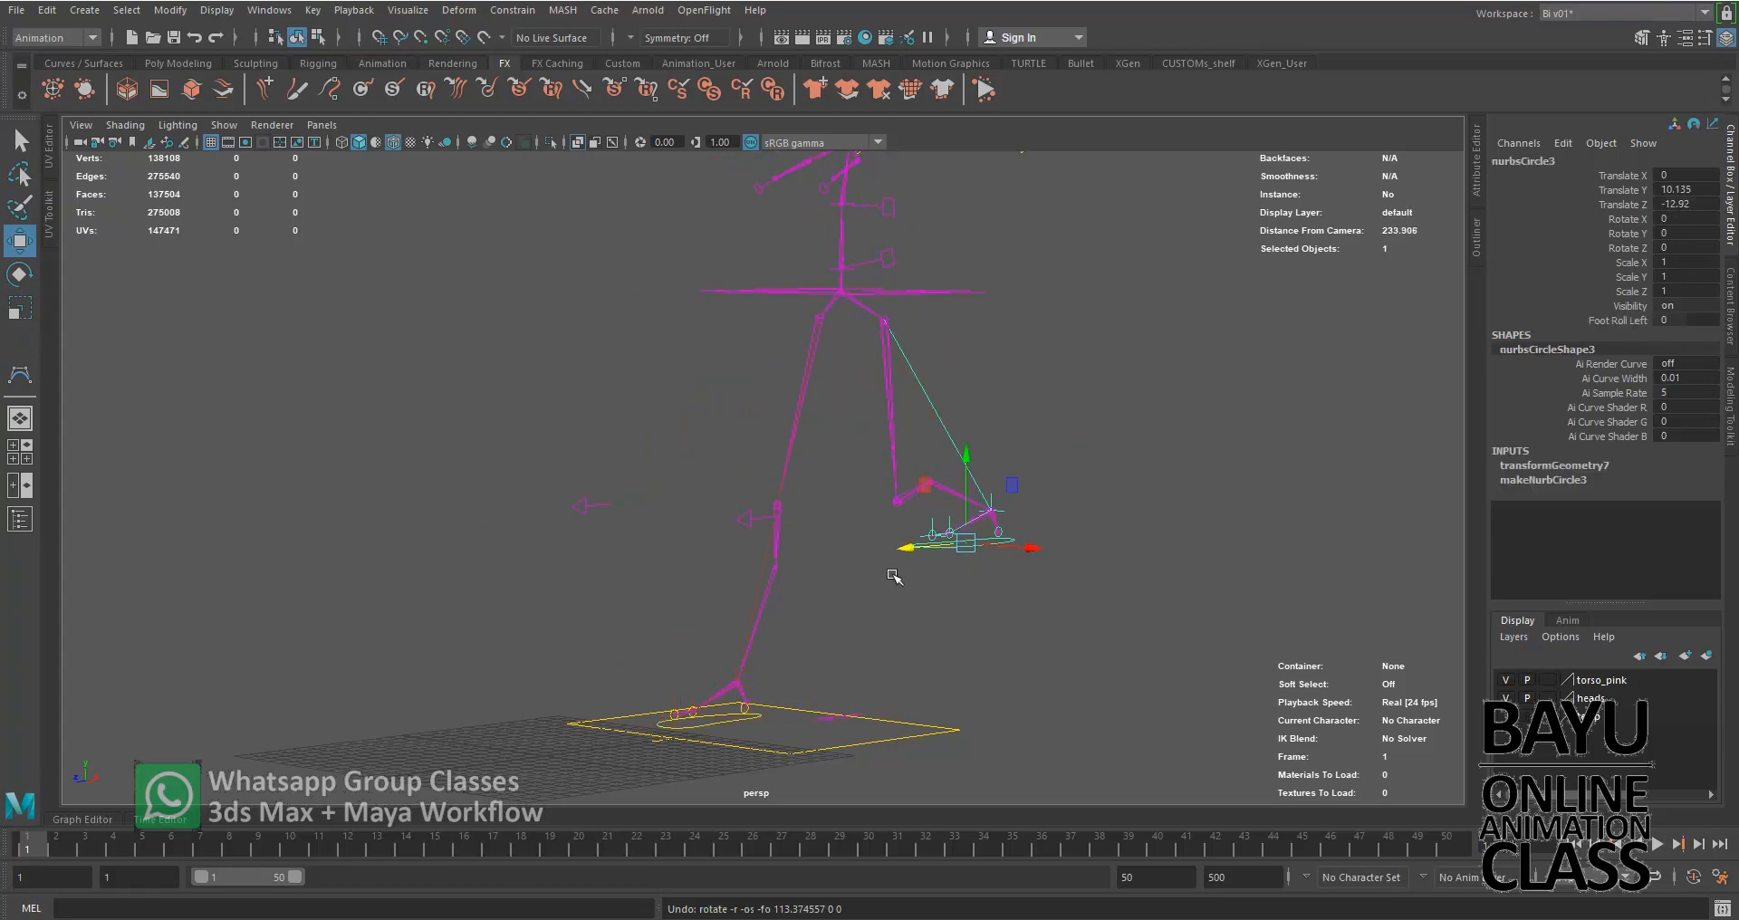
Show all object types in the perspective view to bring back the character mesh
alt+drag(703, 590, 772, 564)
scroll(788, 522, down, 3)
alt+middle_drag(818, 449, 790, 532)
alt+drag(790, 532, 732, 571)
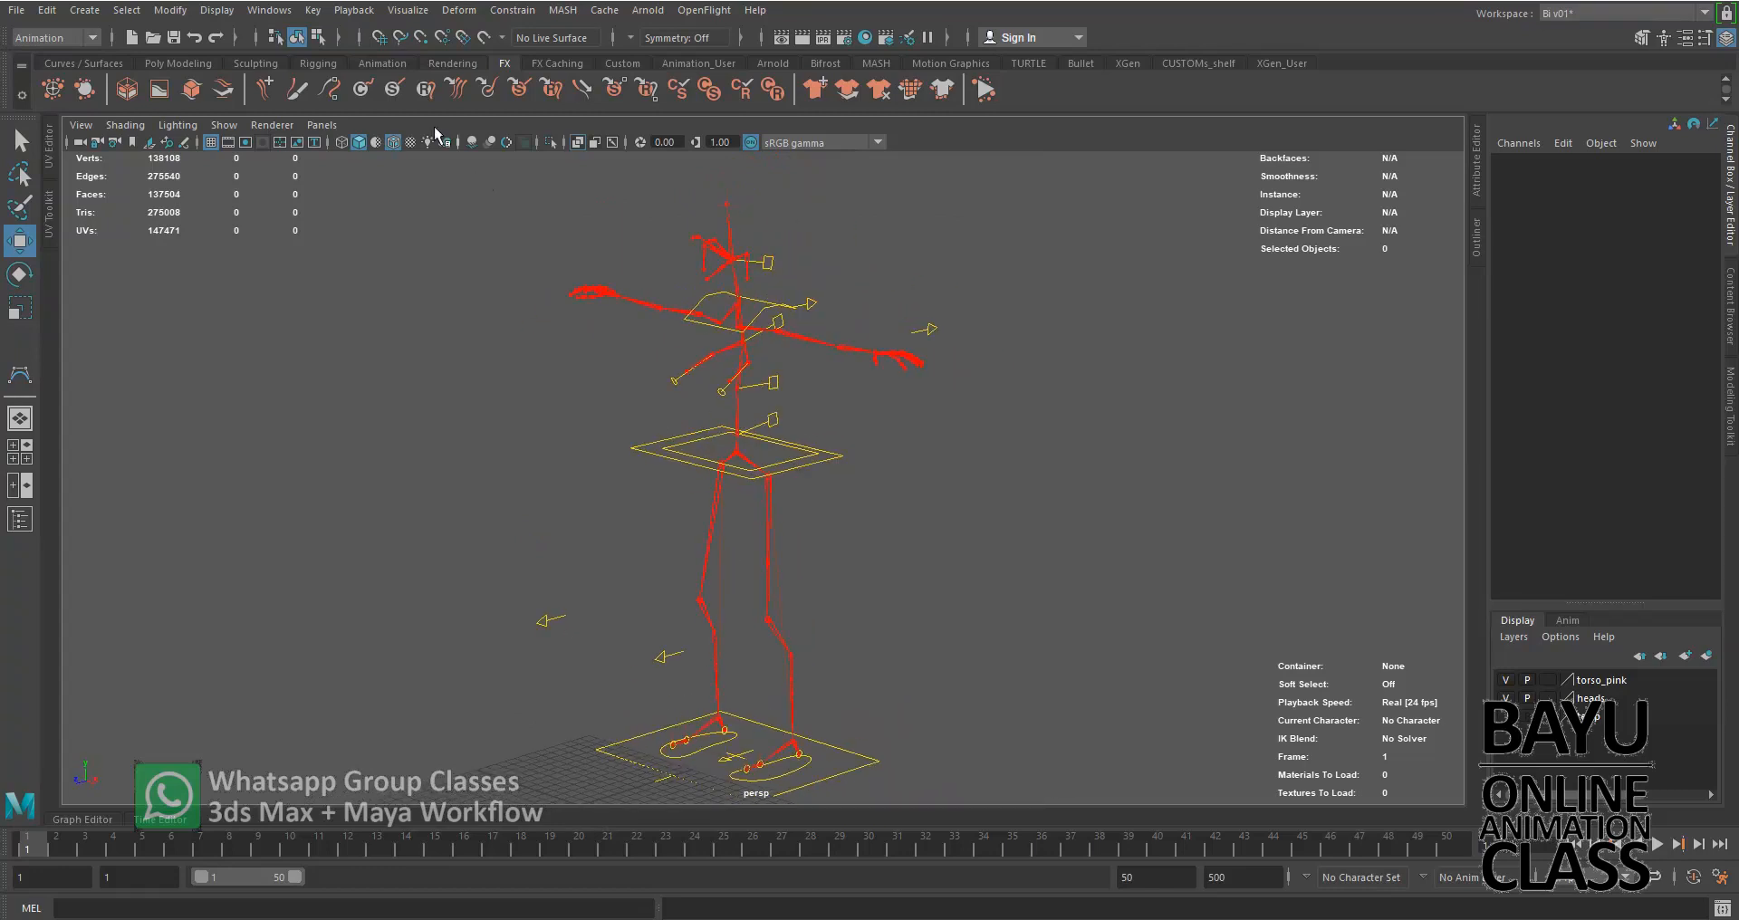
click(224, 125)
click(272, 156)
mouse_move(882, 541)
alt+mouse_down()
mouse_move(960, 504)
mouse_move(1010, 512)
mouse_move(858, 517)
mouse_move(901, 532)
mouse_move(881, 531)
alt+mouse_up()
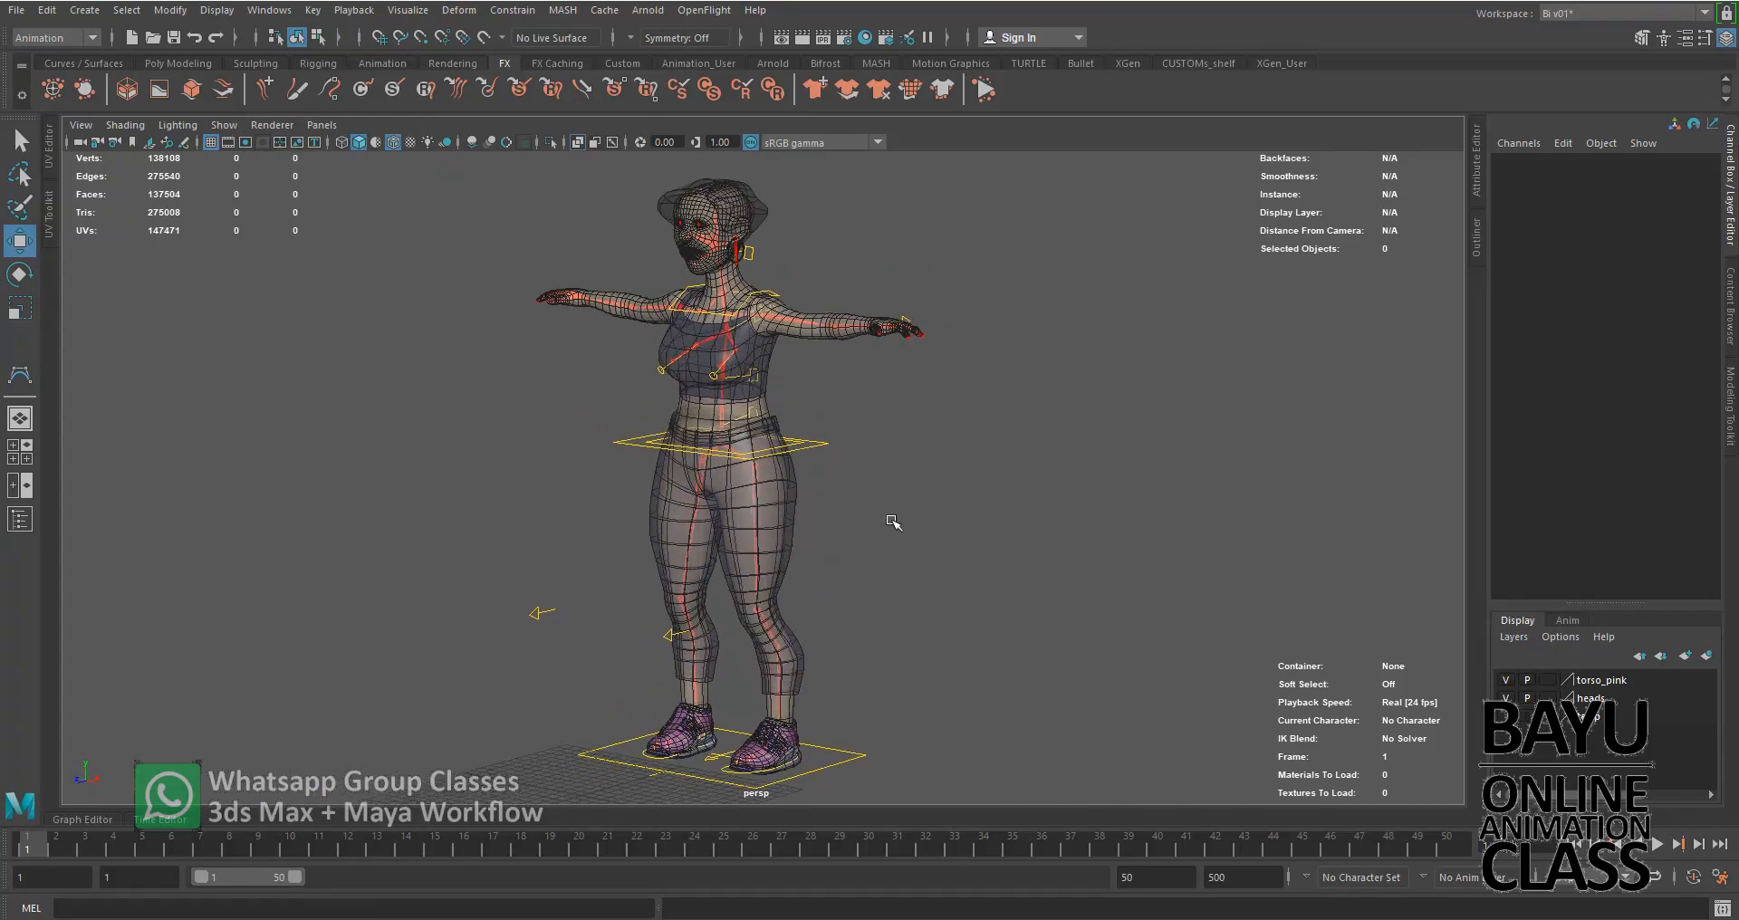
click(223, 125)
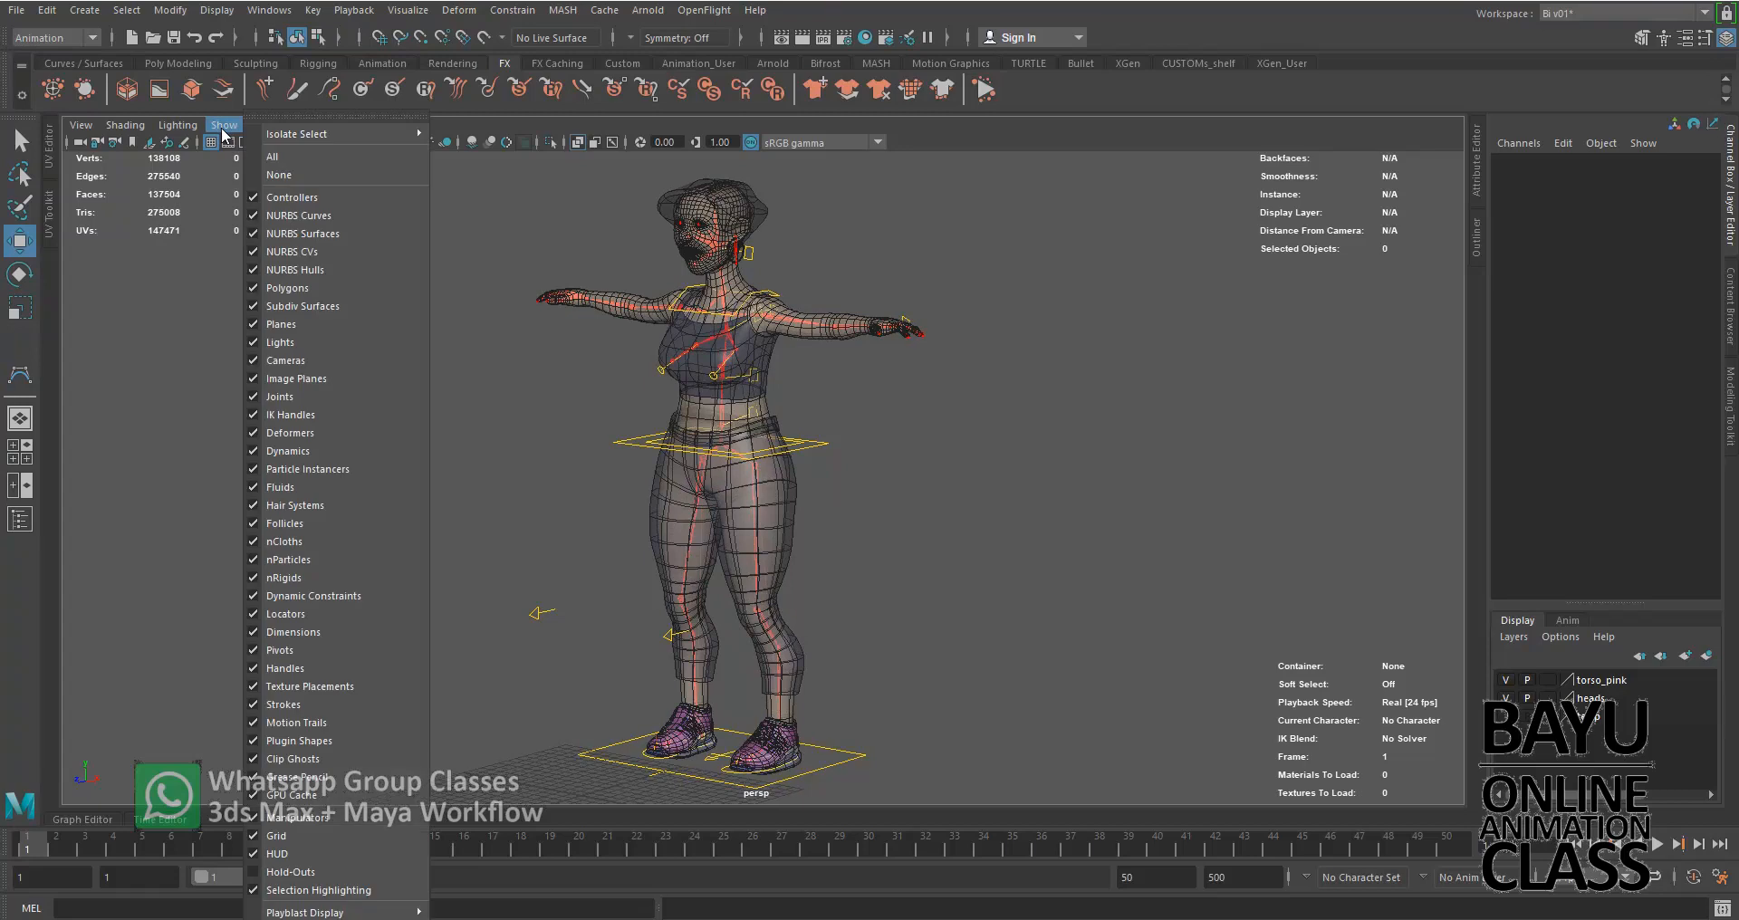
click(207, 366)
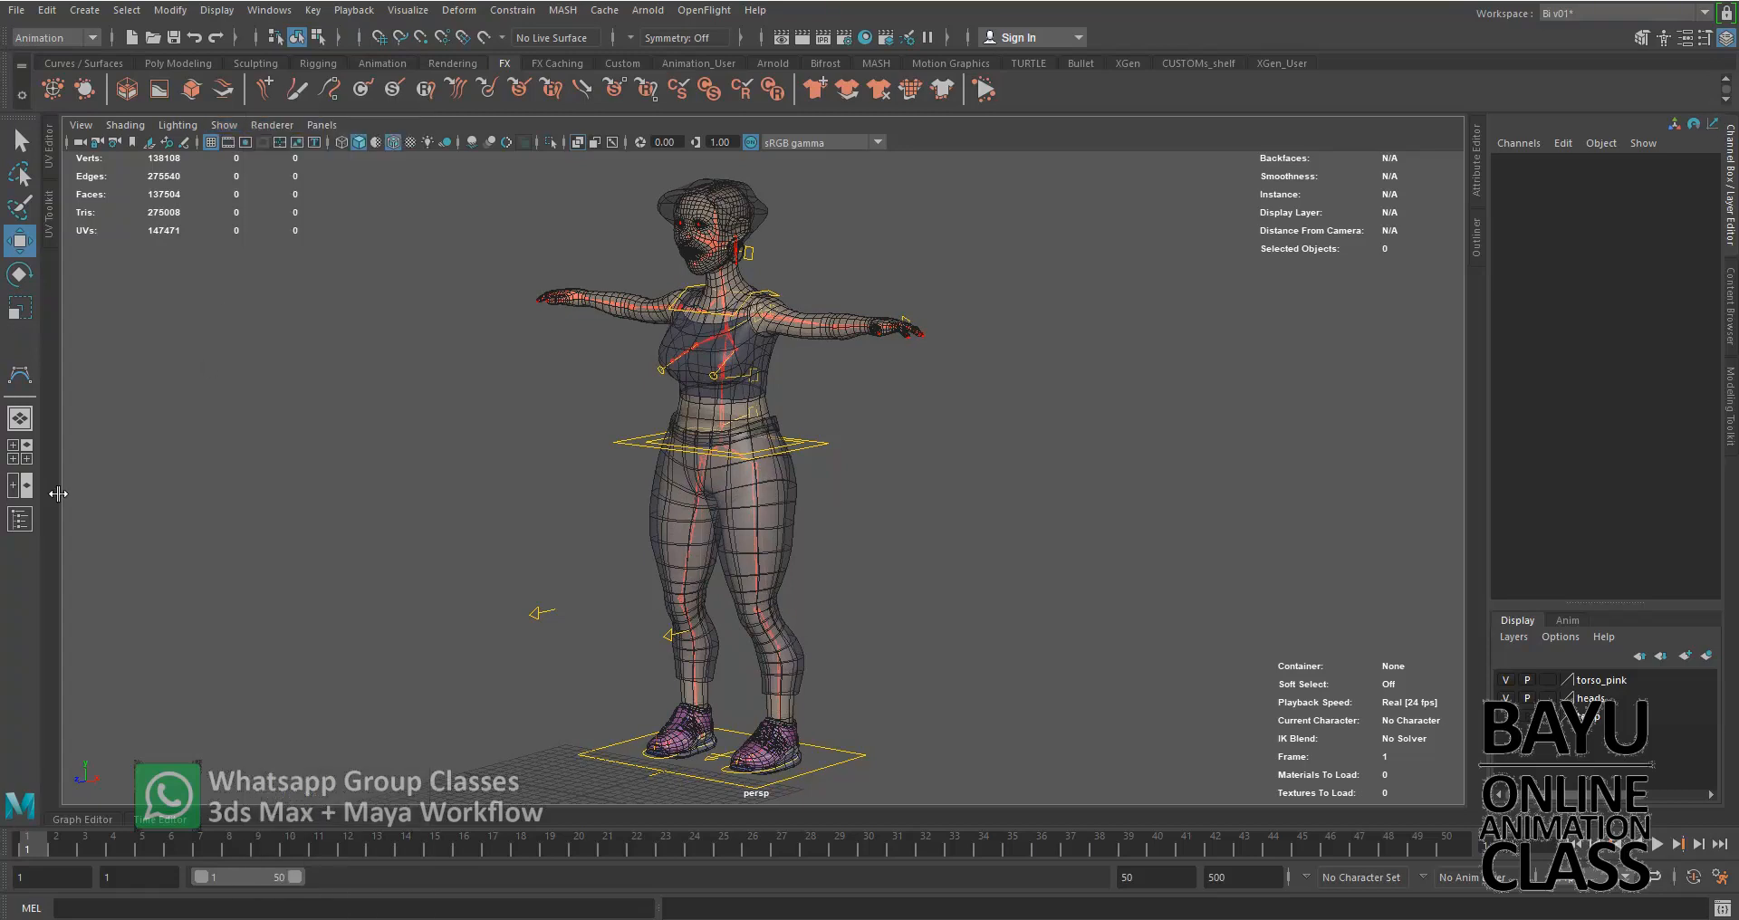
Split the workspace into two side-by-side views, switch the front view to a new perspective camera, and frame the character in both
click(25, 488)
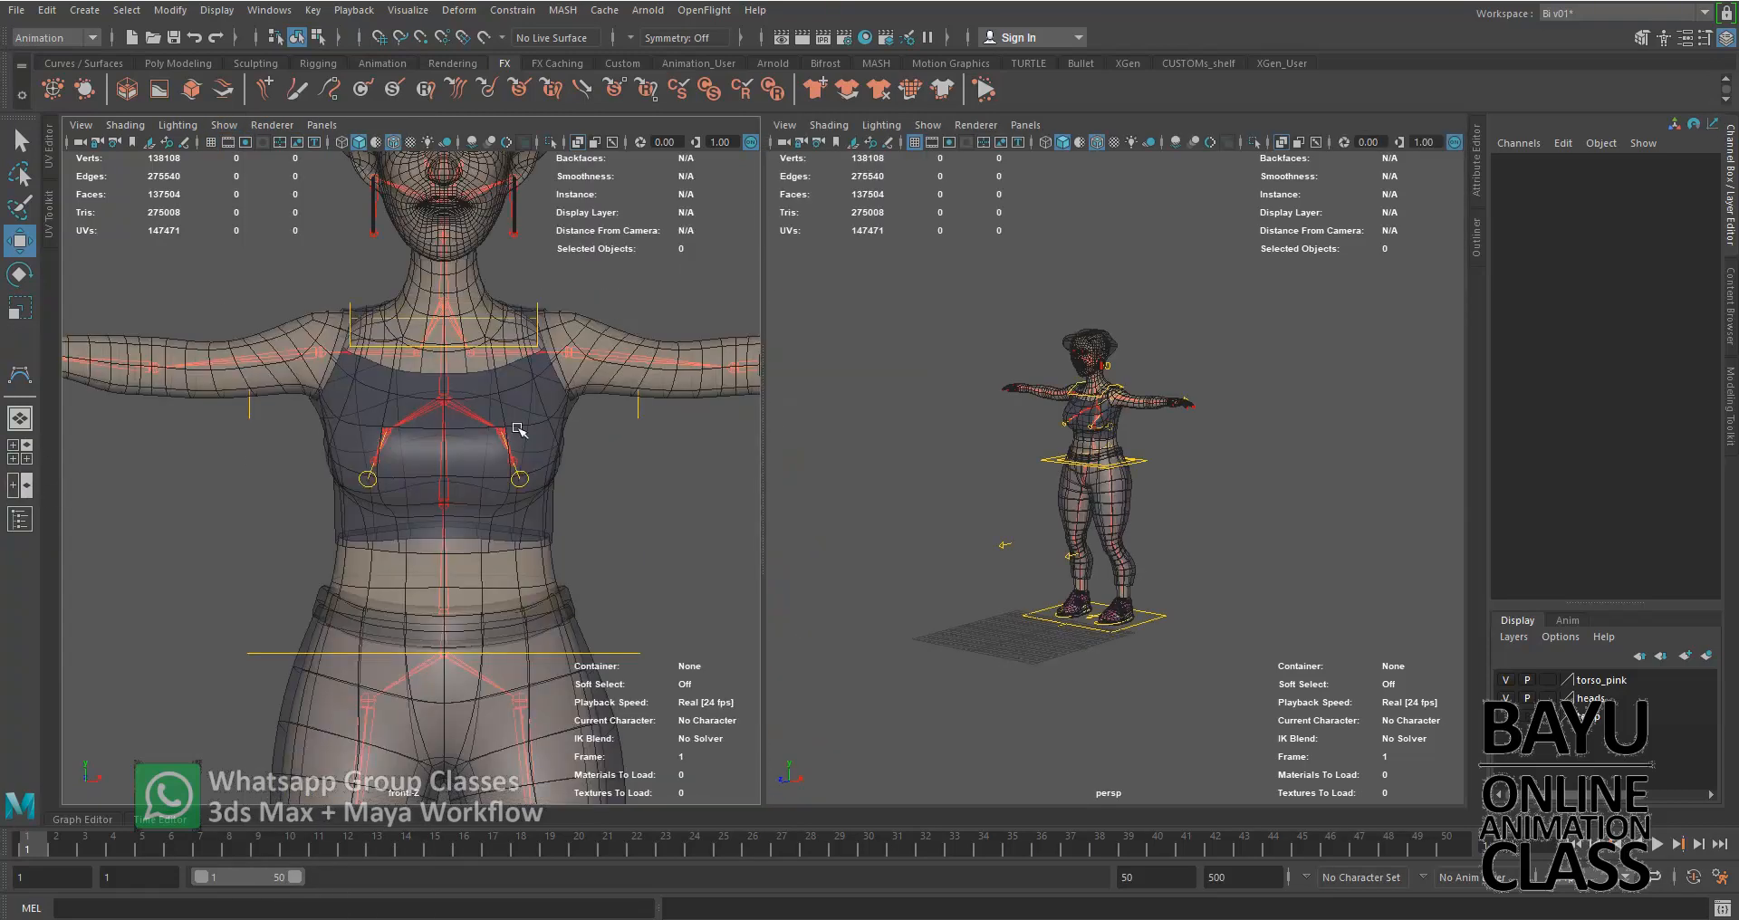
click(322, 125)
mouse_move(396, 145)
click(548, 163)
scroll(527, 412, down, 5)
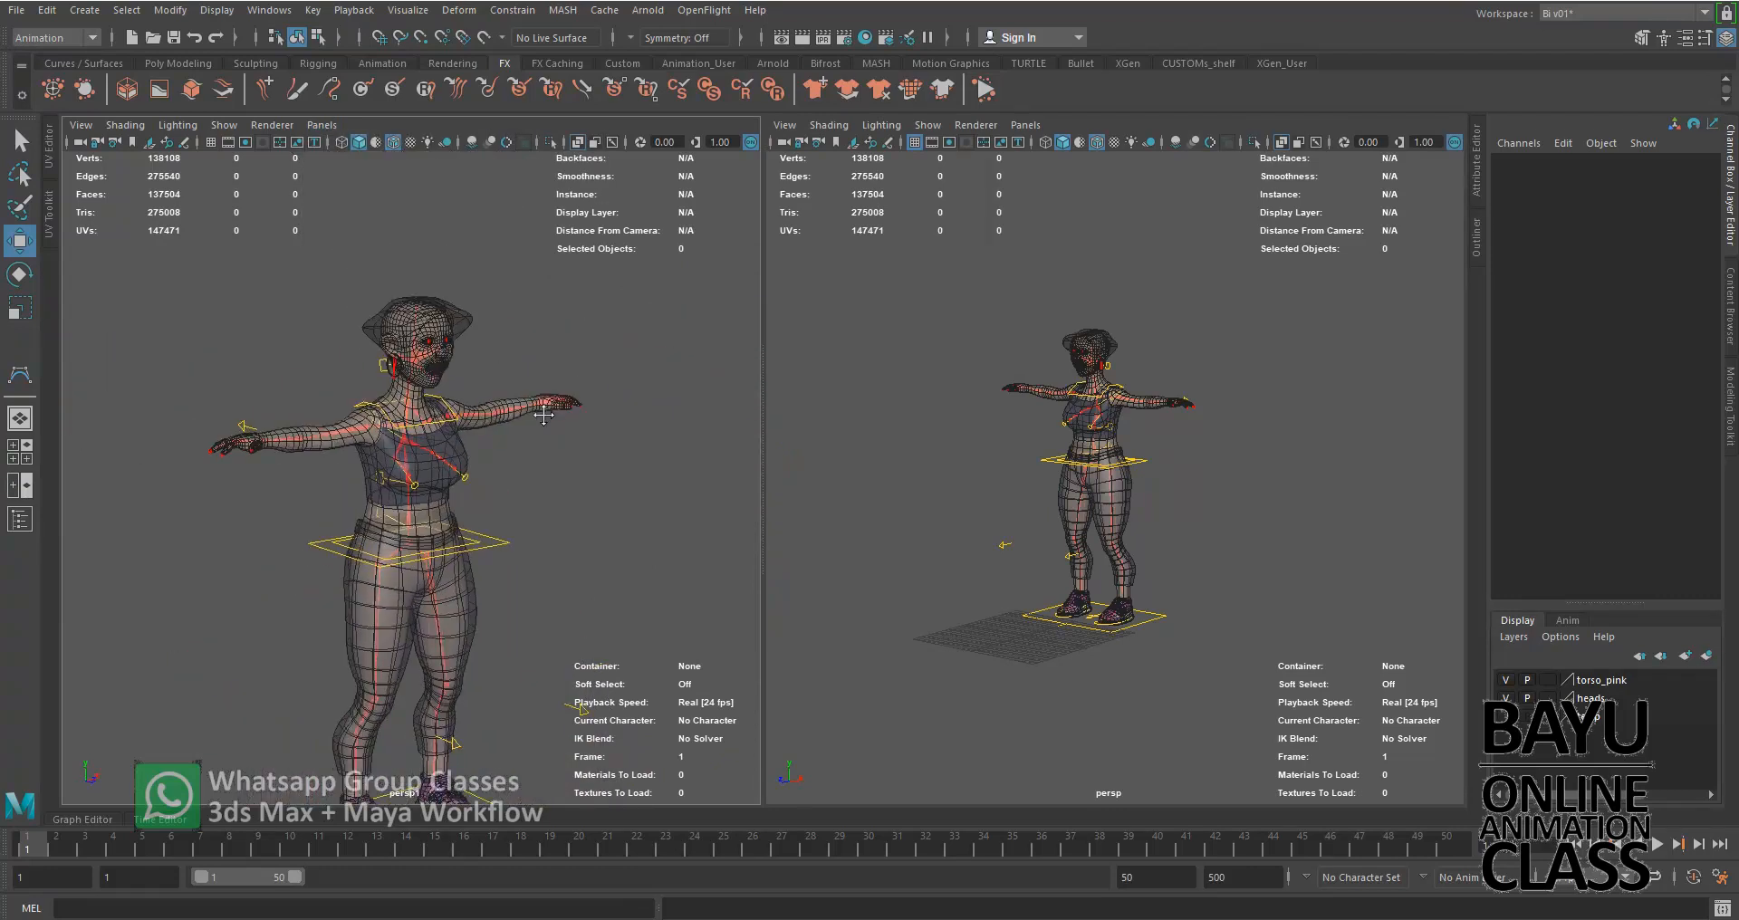
scroll(1099, 504, up, 5)
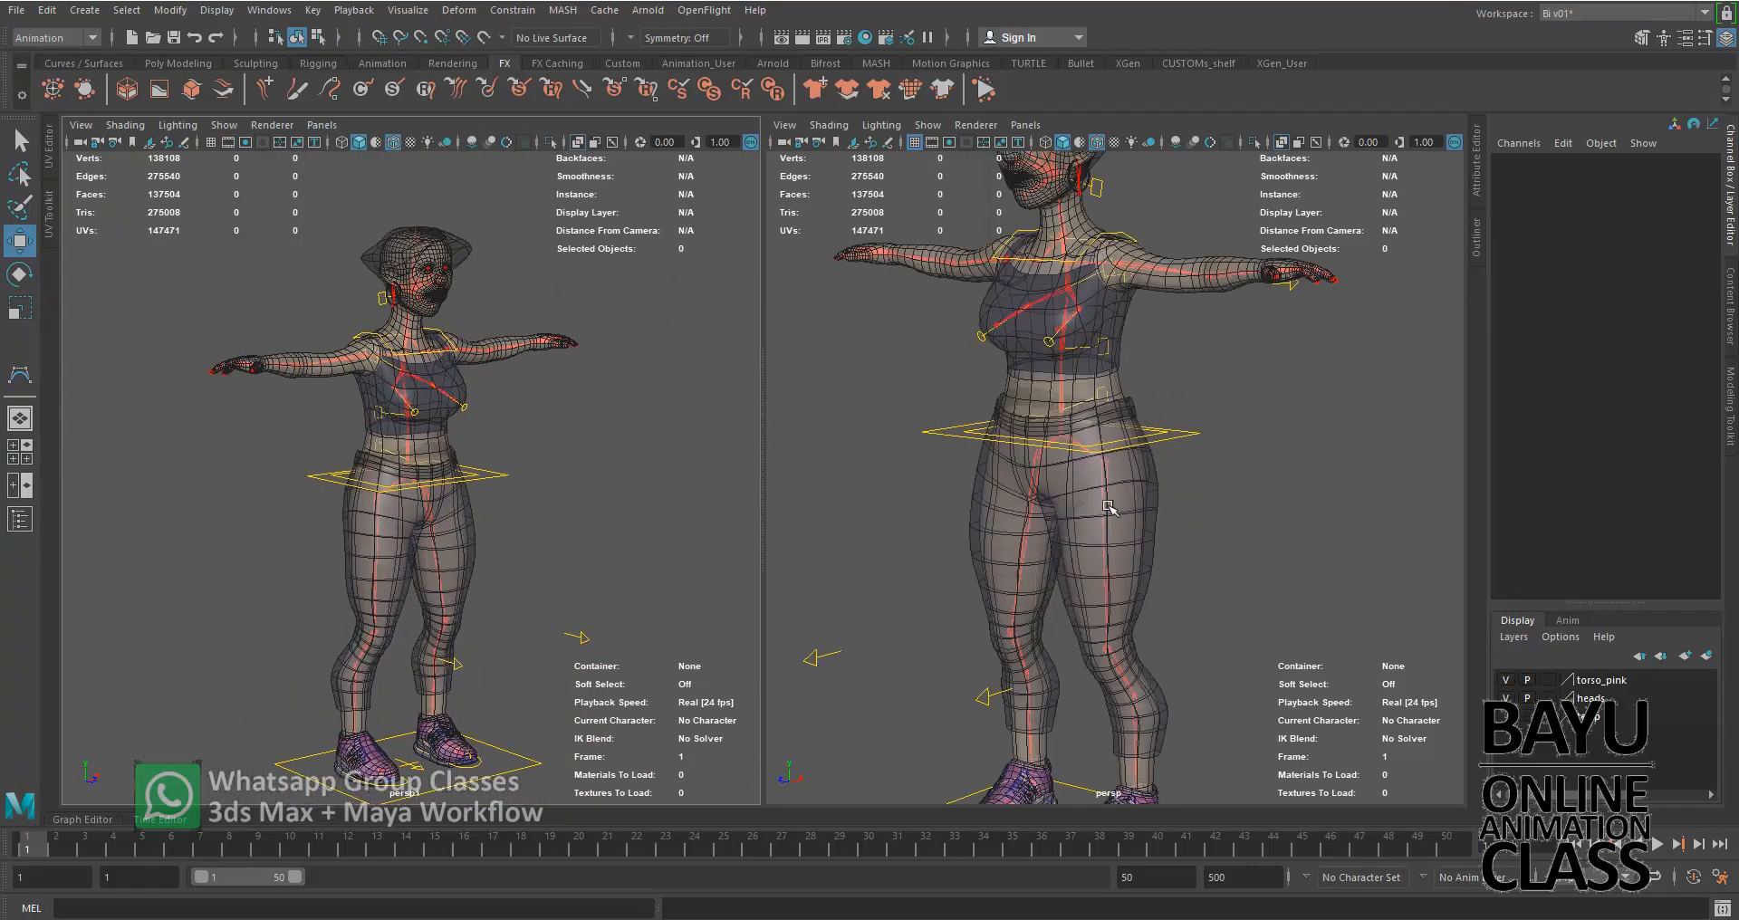
alt+middle_drag(1193, 494, 1184, 500)
alt+middle_drag(548, 514, 543, 474)
Hide polygons in the new perspective view, leaving the joints and control curves, and reframe the full-mesh view
click(235, 128)
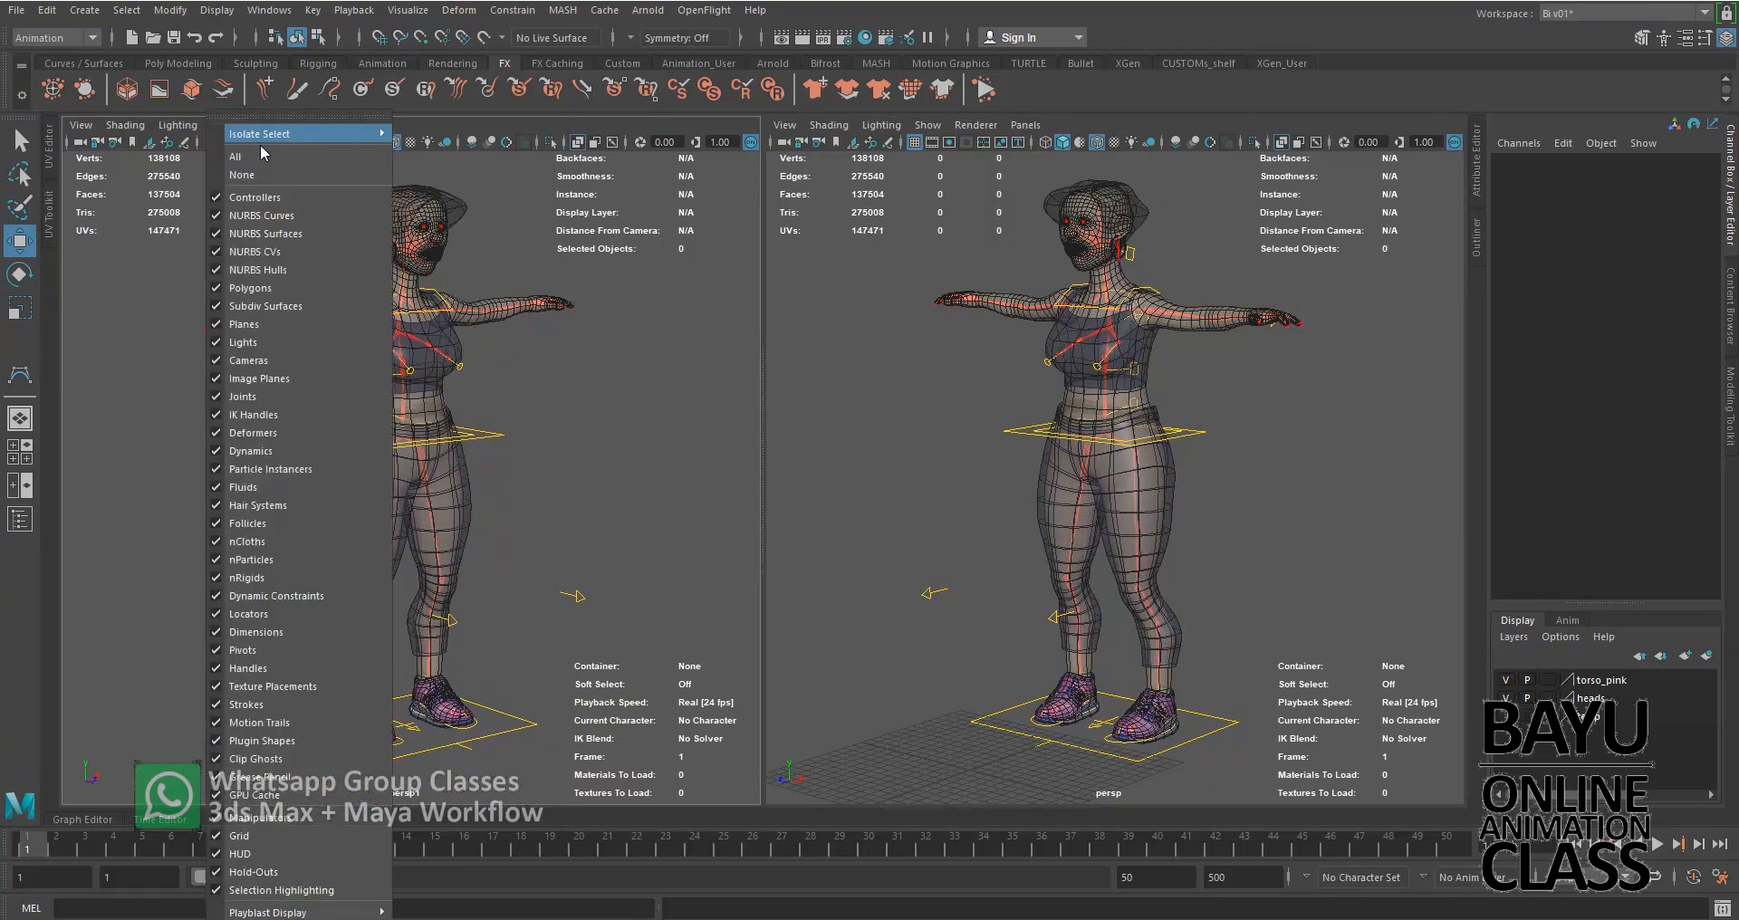
click(254, 281)
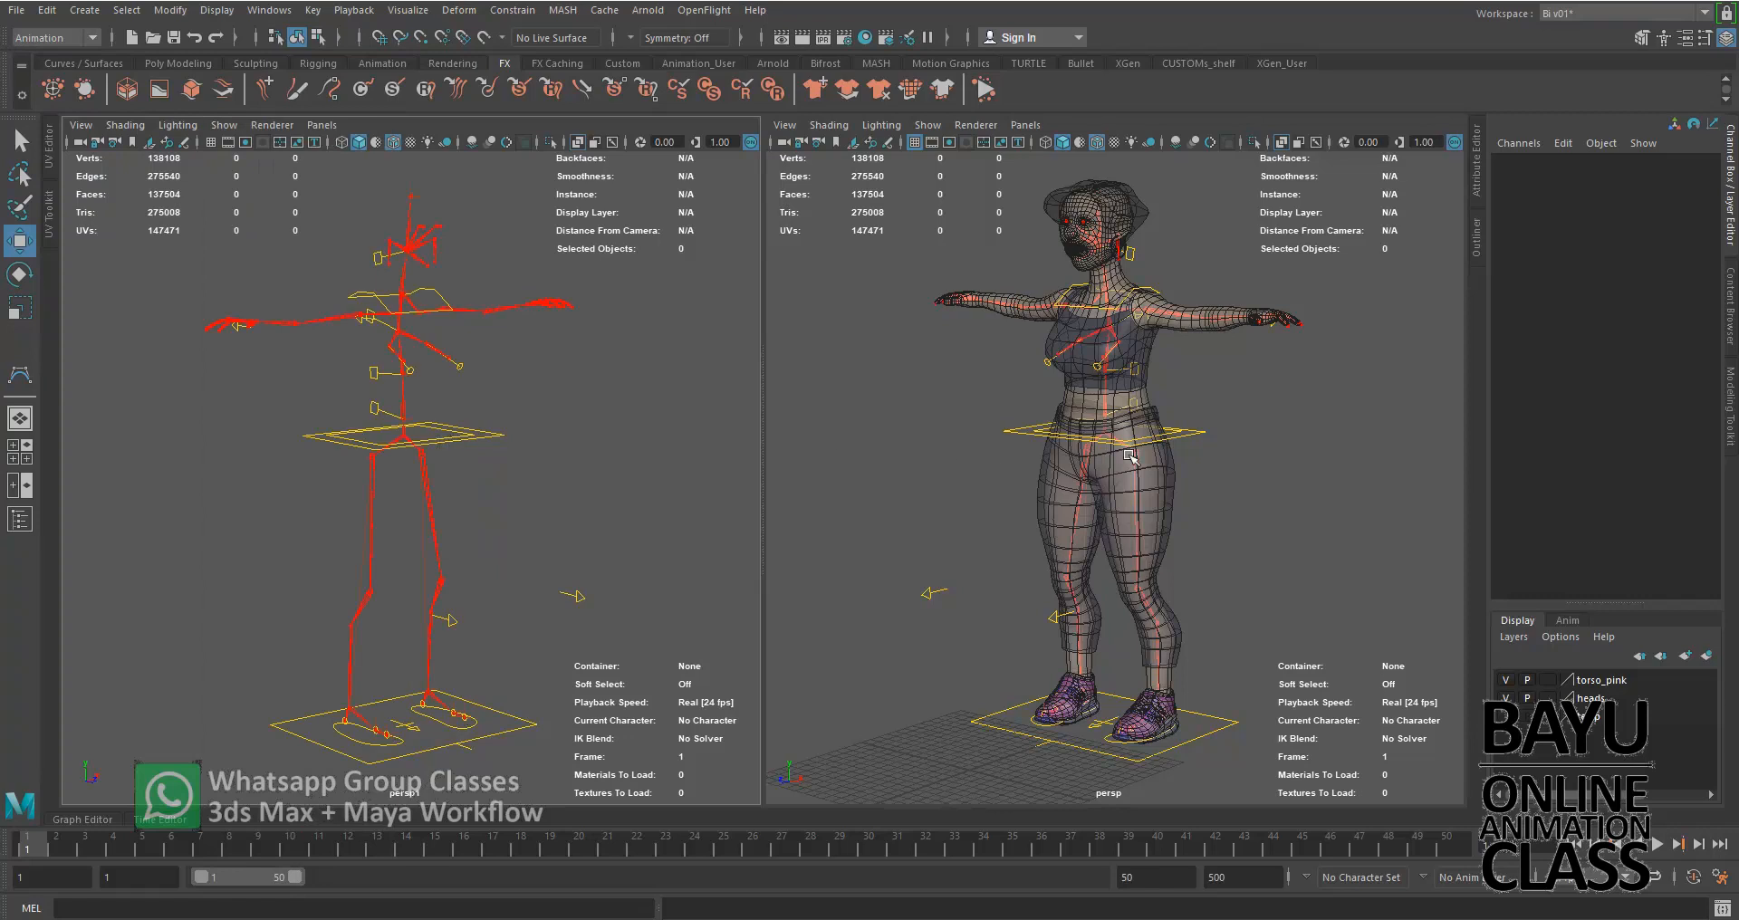
alt+middle_drag(1131, 456, 1117, 477)
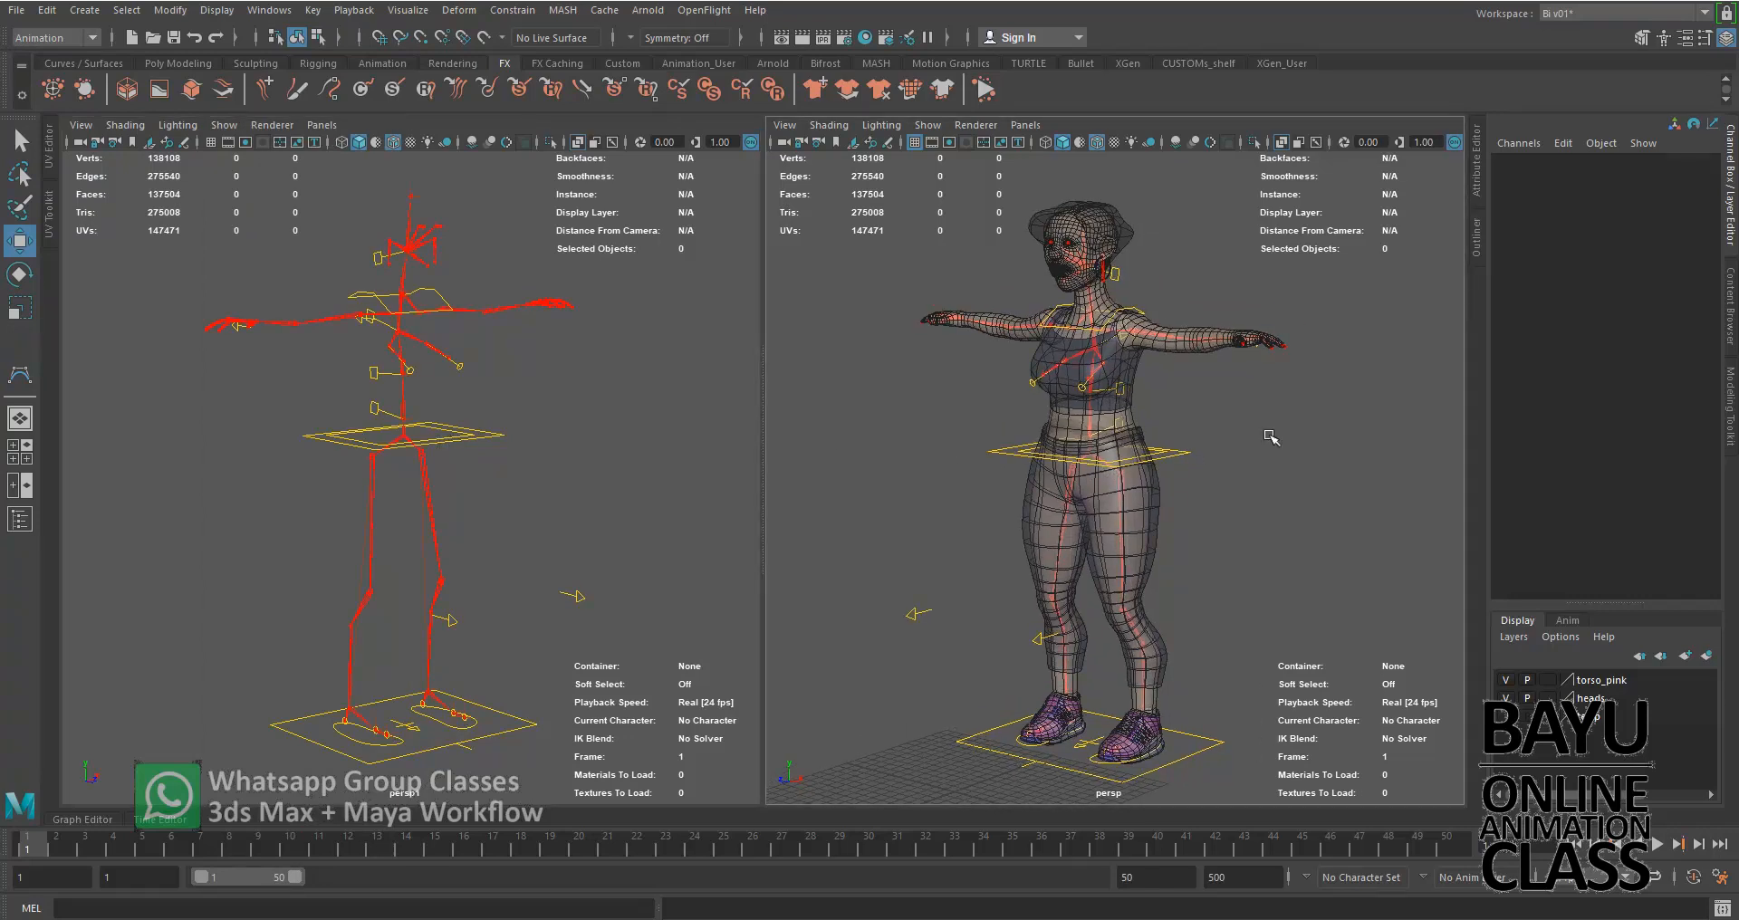